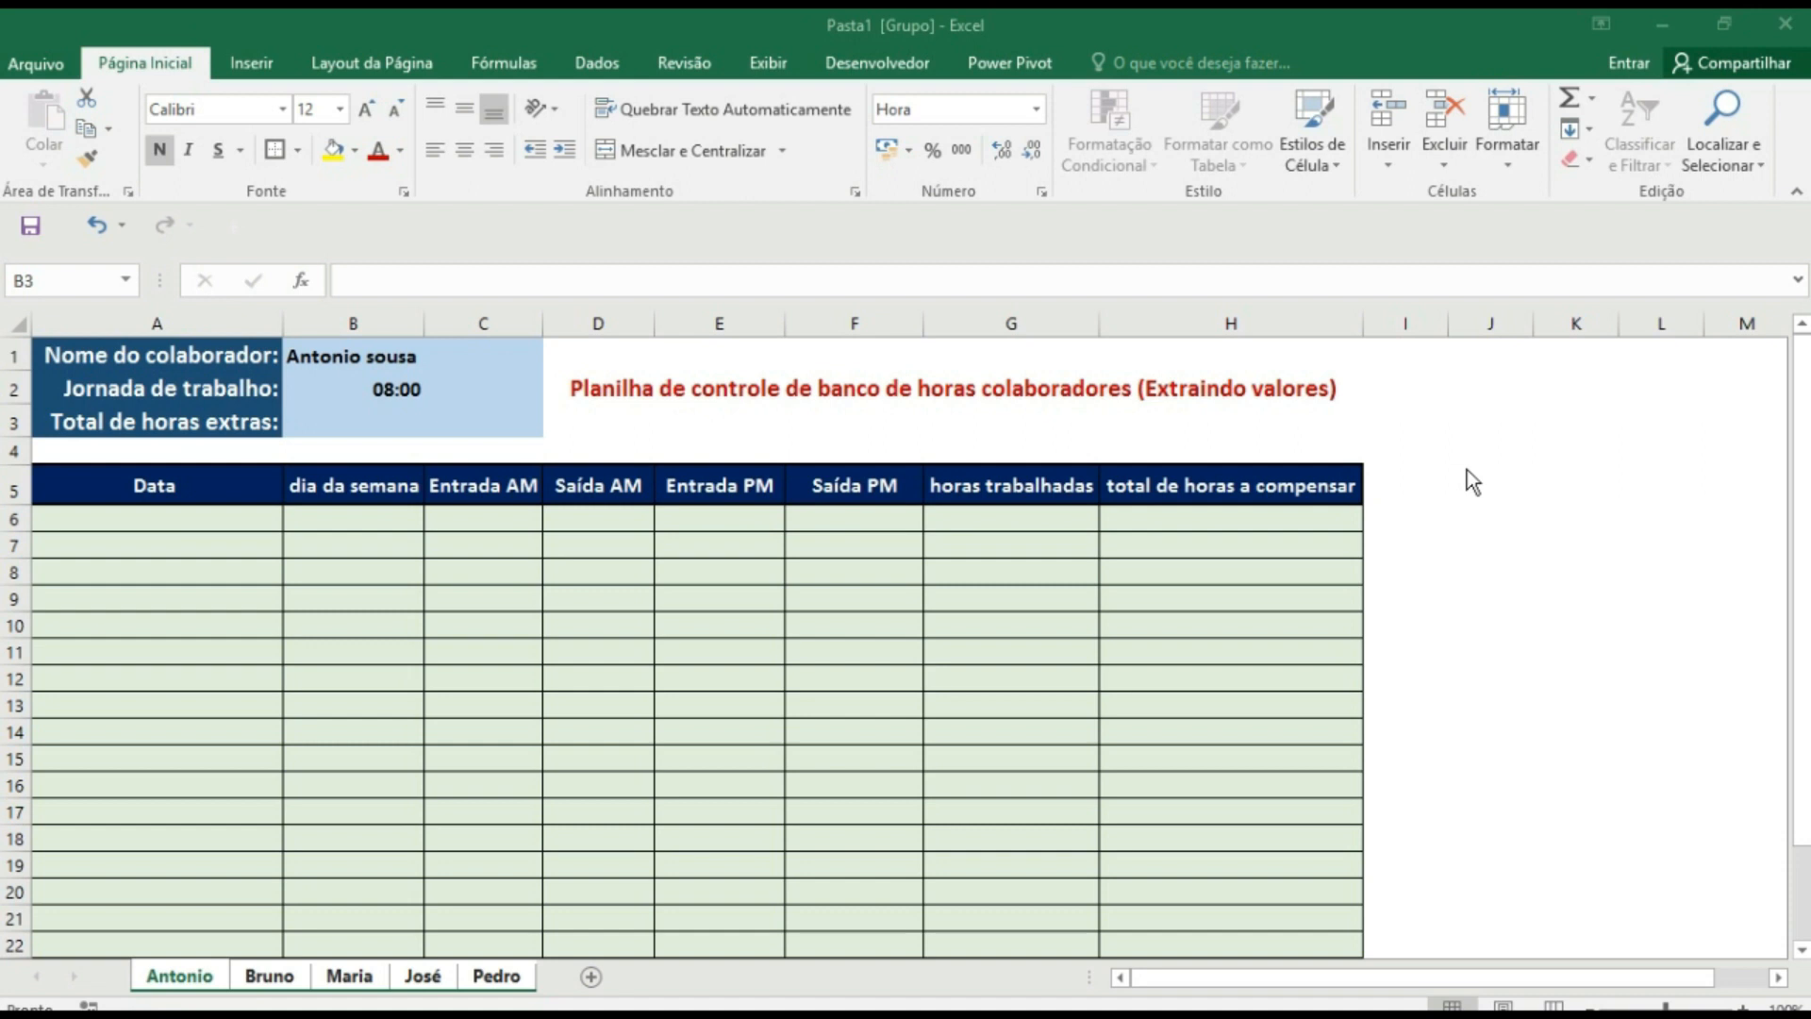
{"action": "left_click", "coordinate": [1800, 340]}
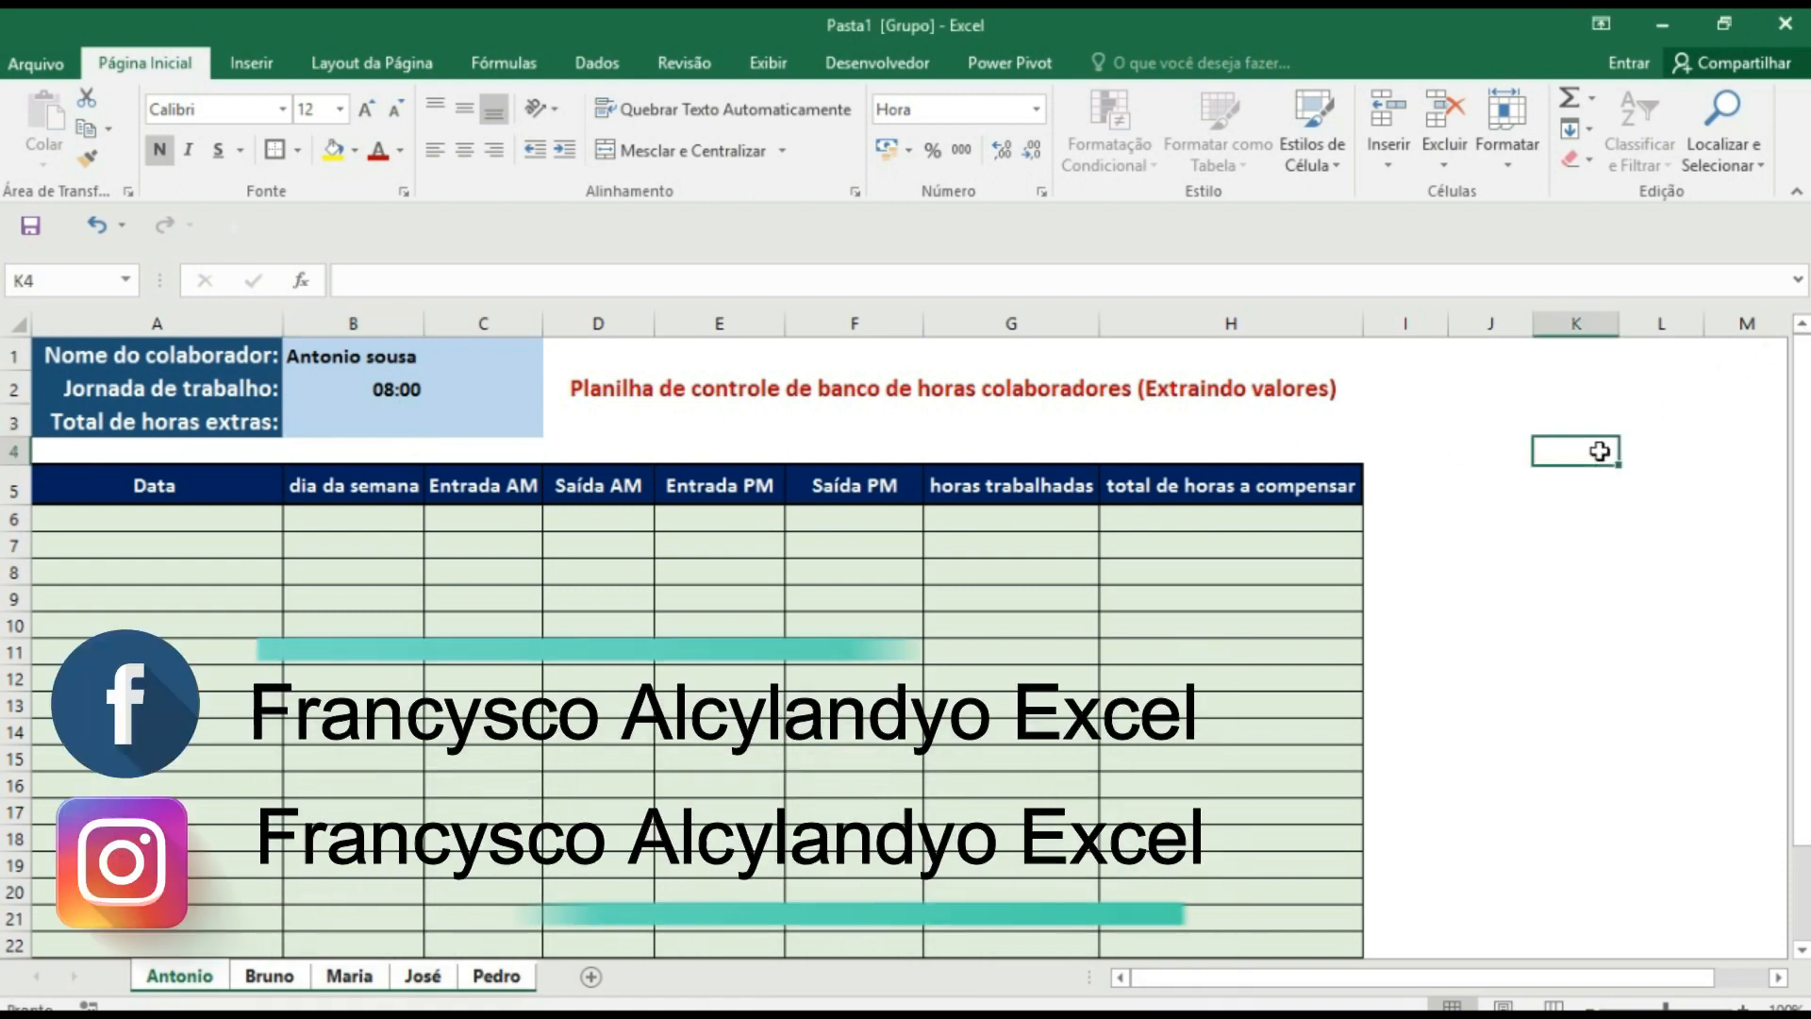
{"action": "left_click", "coordinate": [508, 654]}
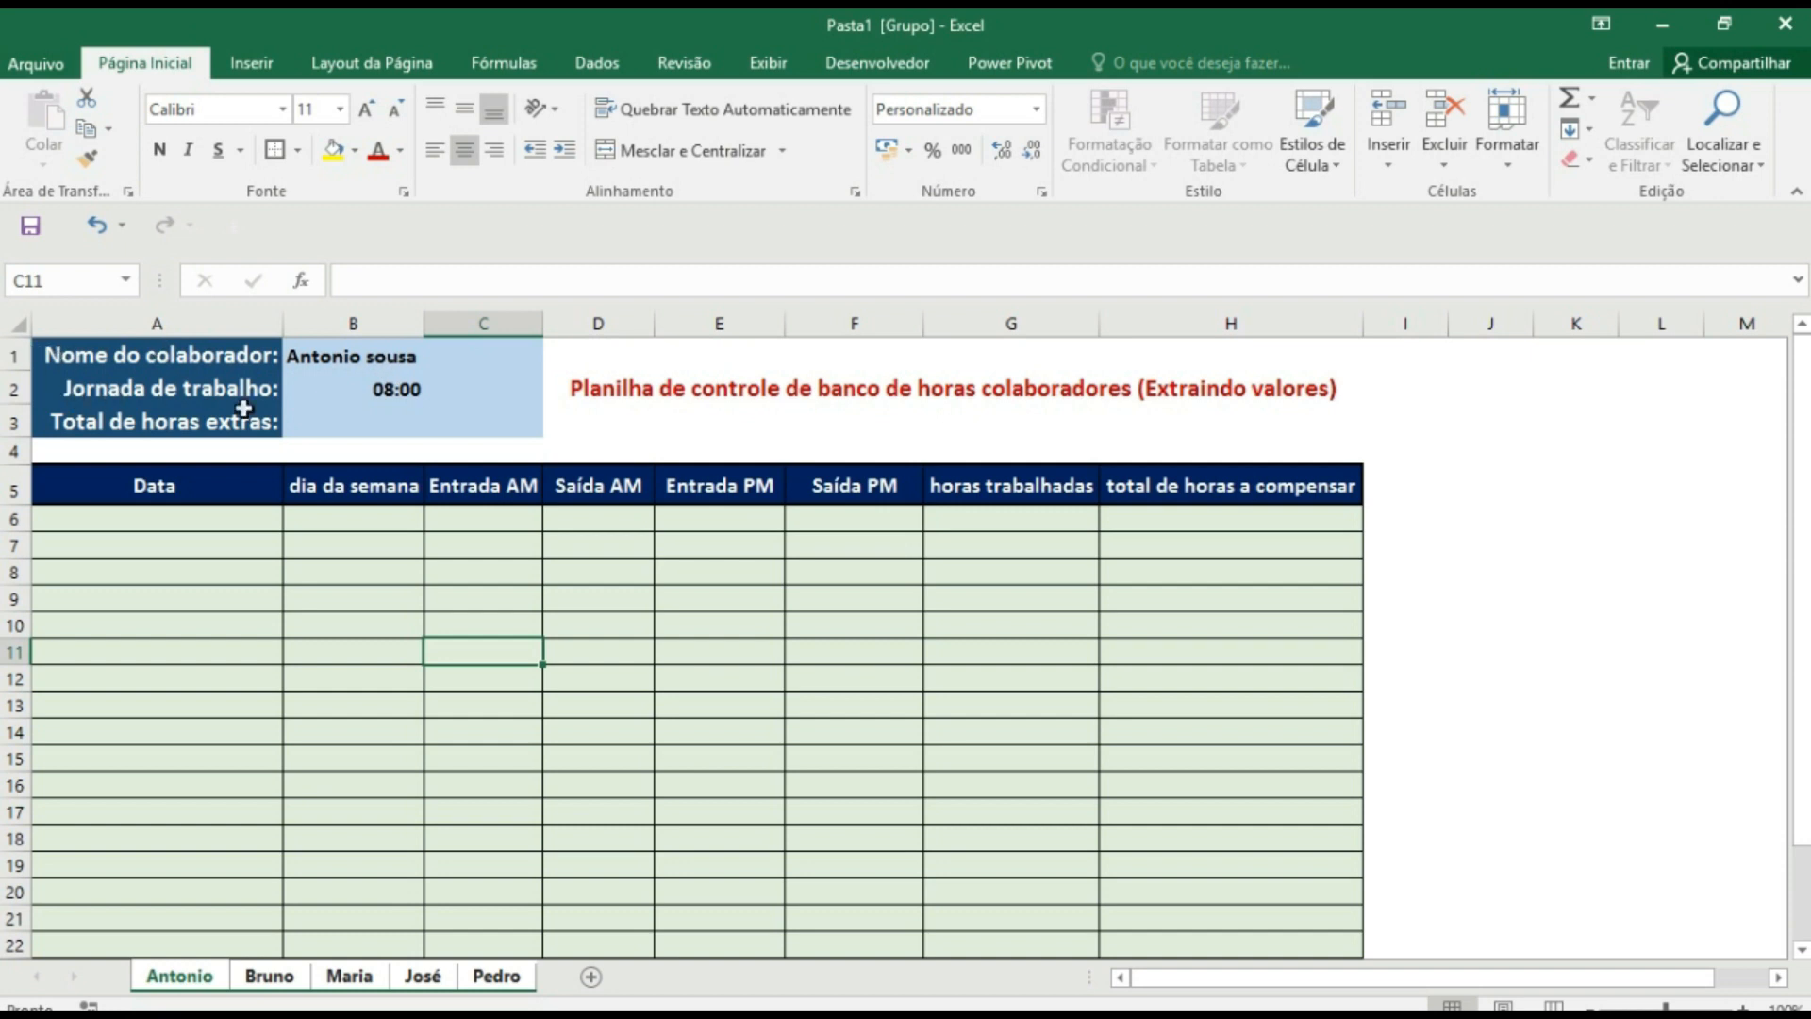
{"action": "left_click", "coordinate": [377, 394]}
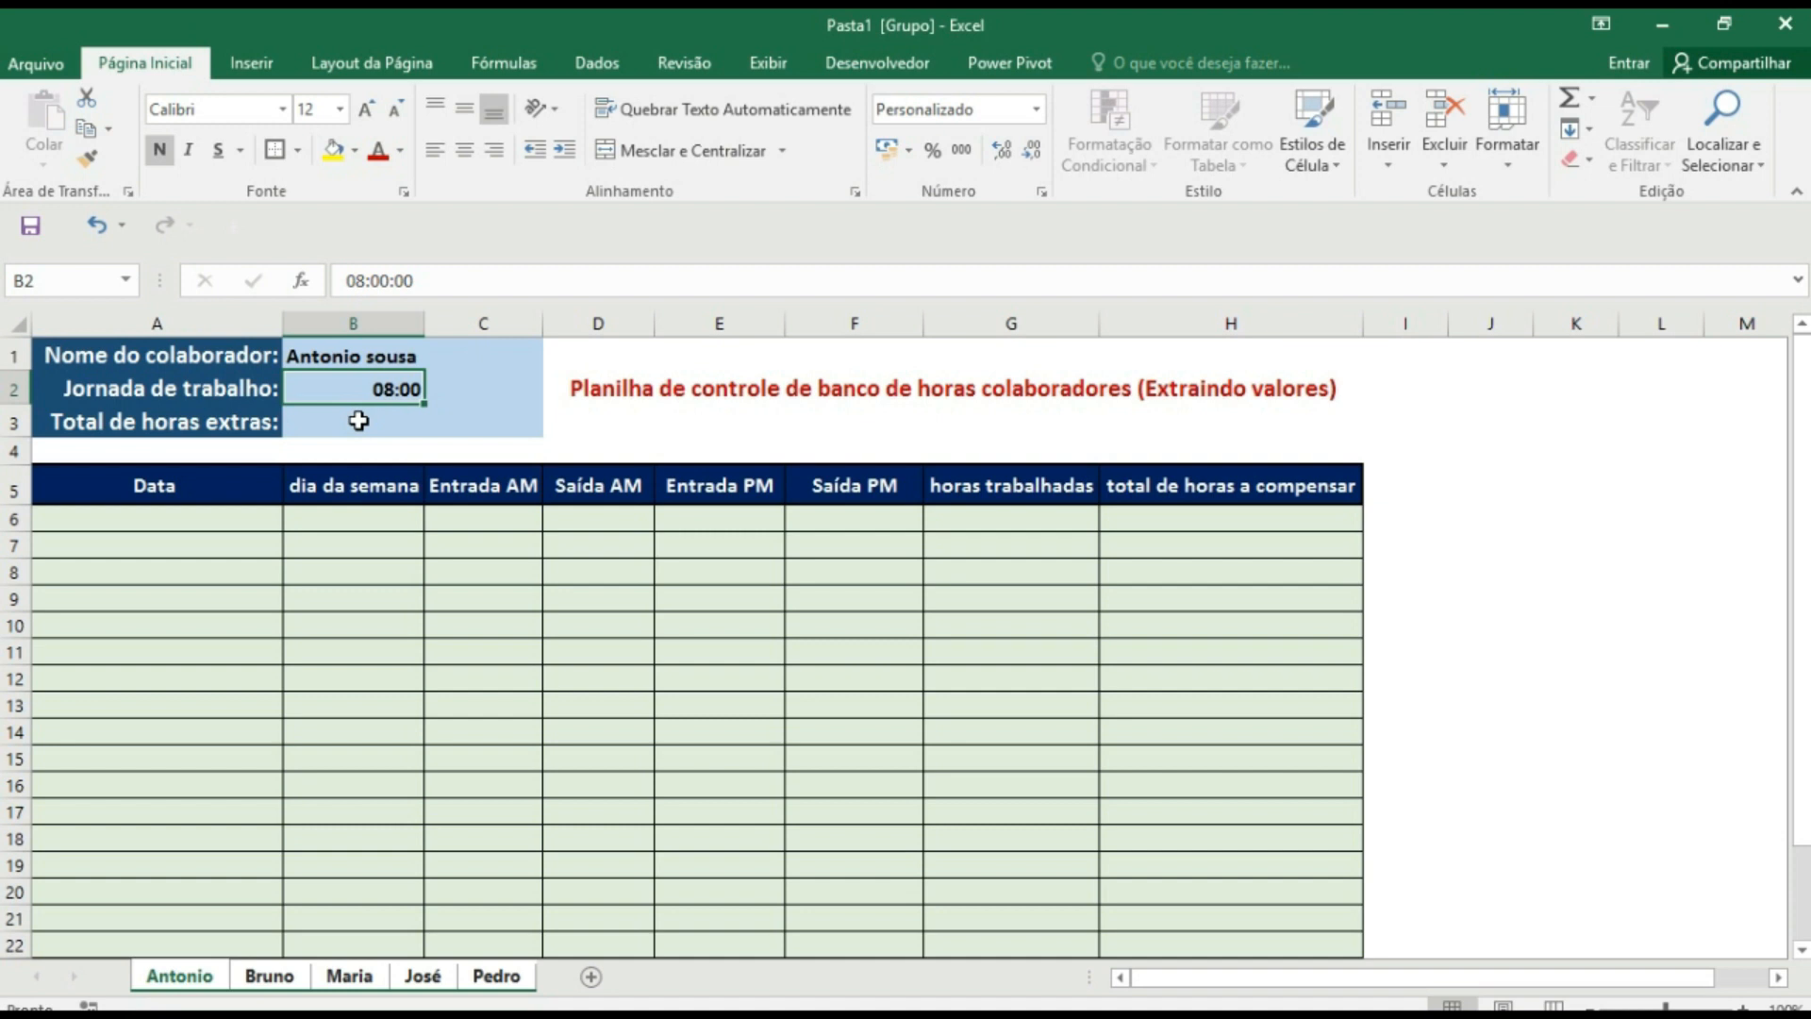
{"action": "left_click", "coordinate": [320, 424]}
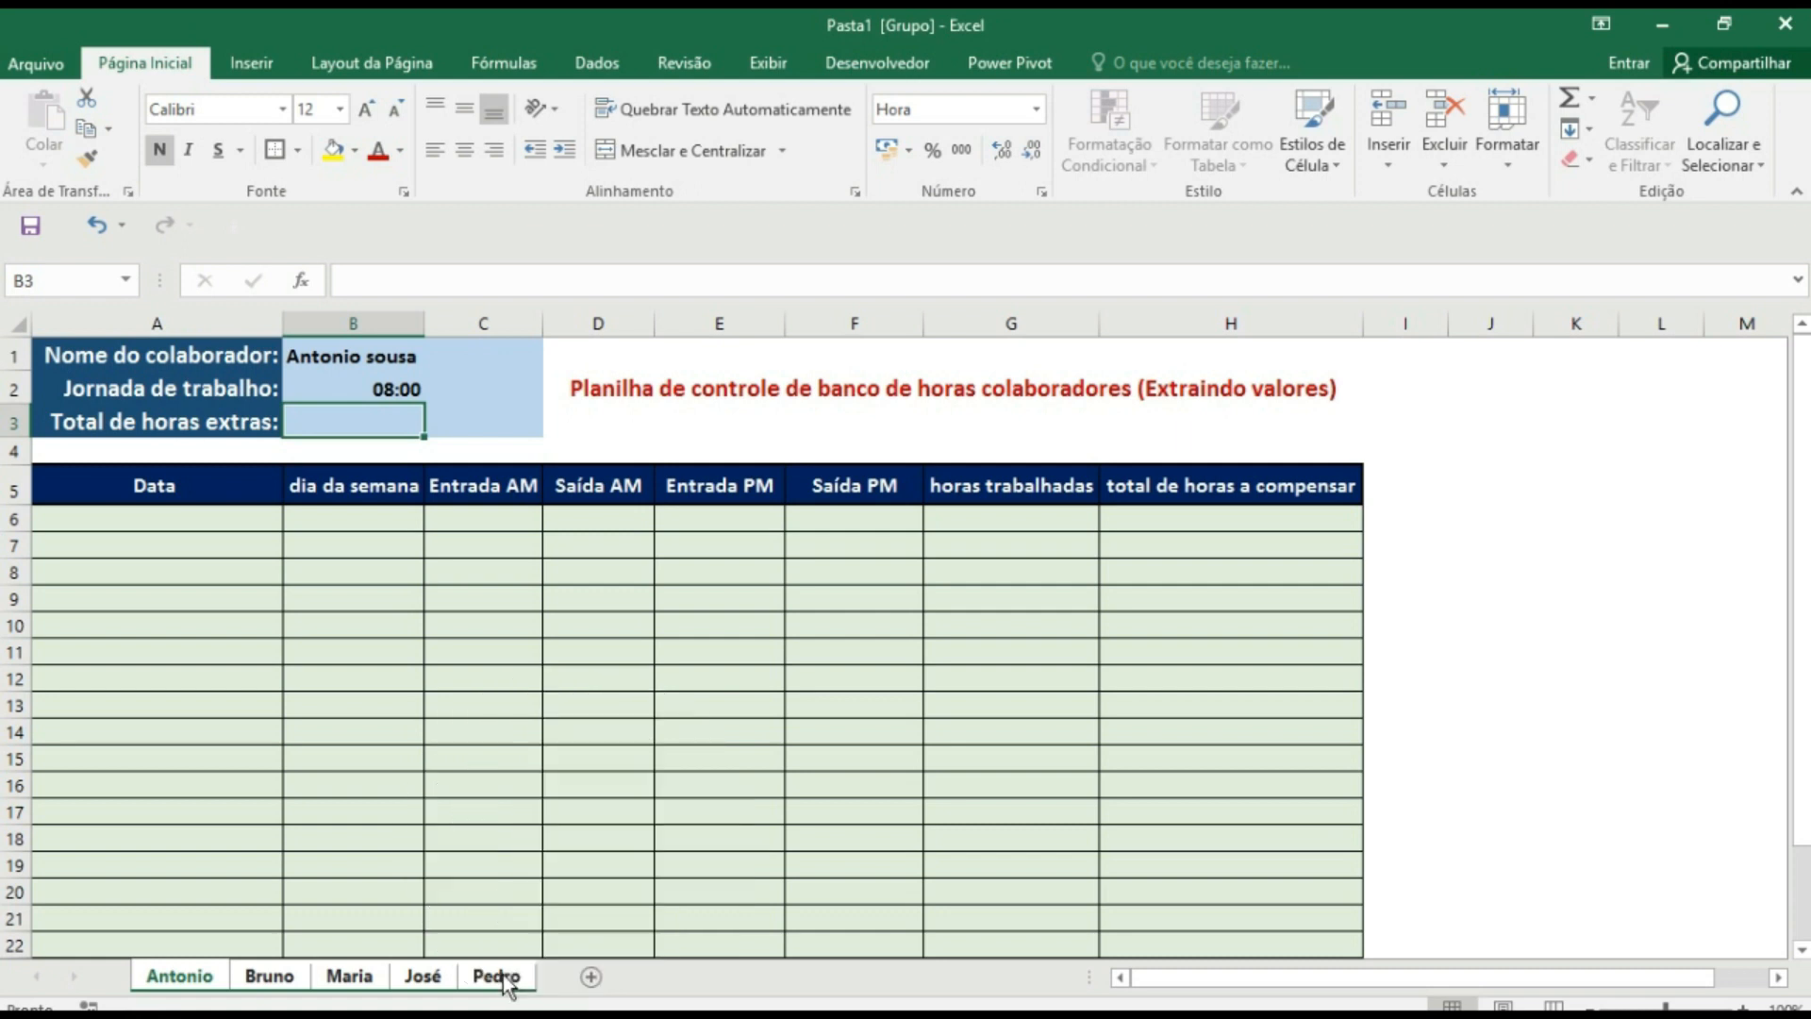
- Ungroup the employee worksheets and view the first two sheets individually, ending on the first one
{"action": "left_click", "coordinate": [430, 982], "text": "shift"}
{"action": "left_click", "coordinate": [415, 982], "text": "ctrl"}
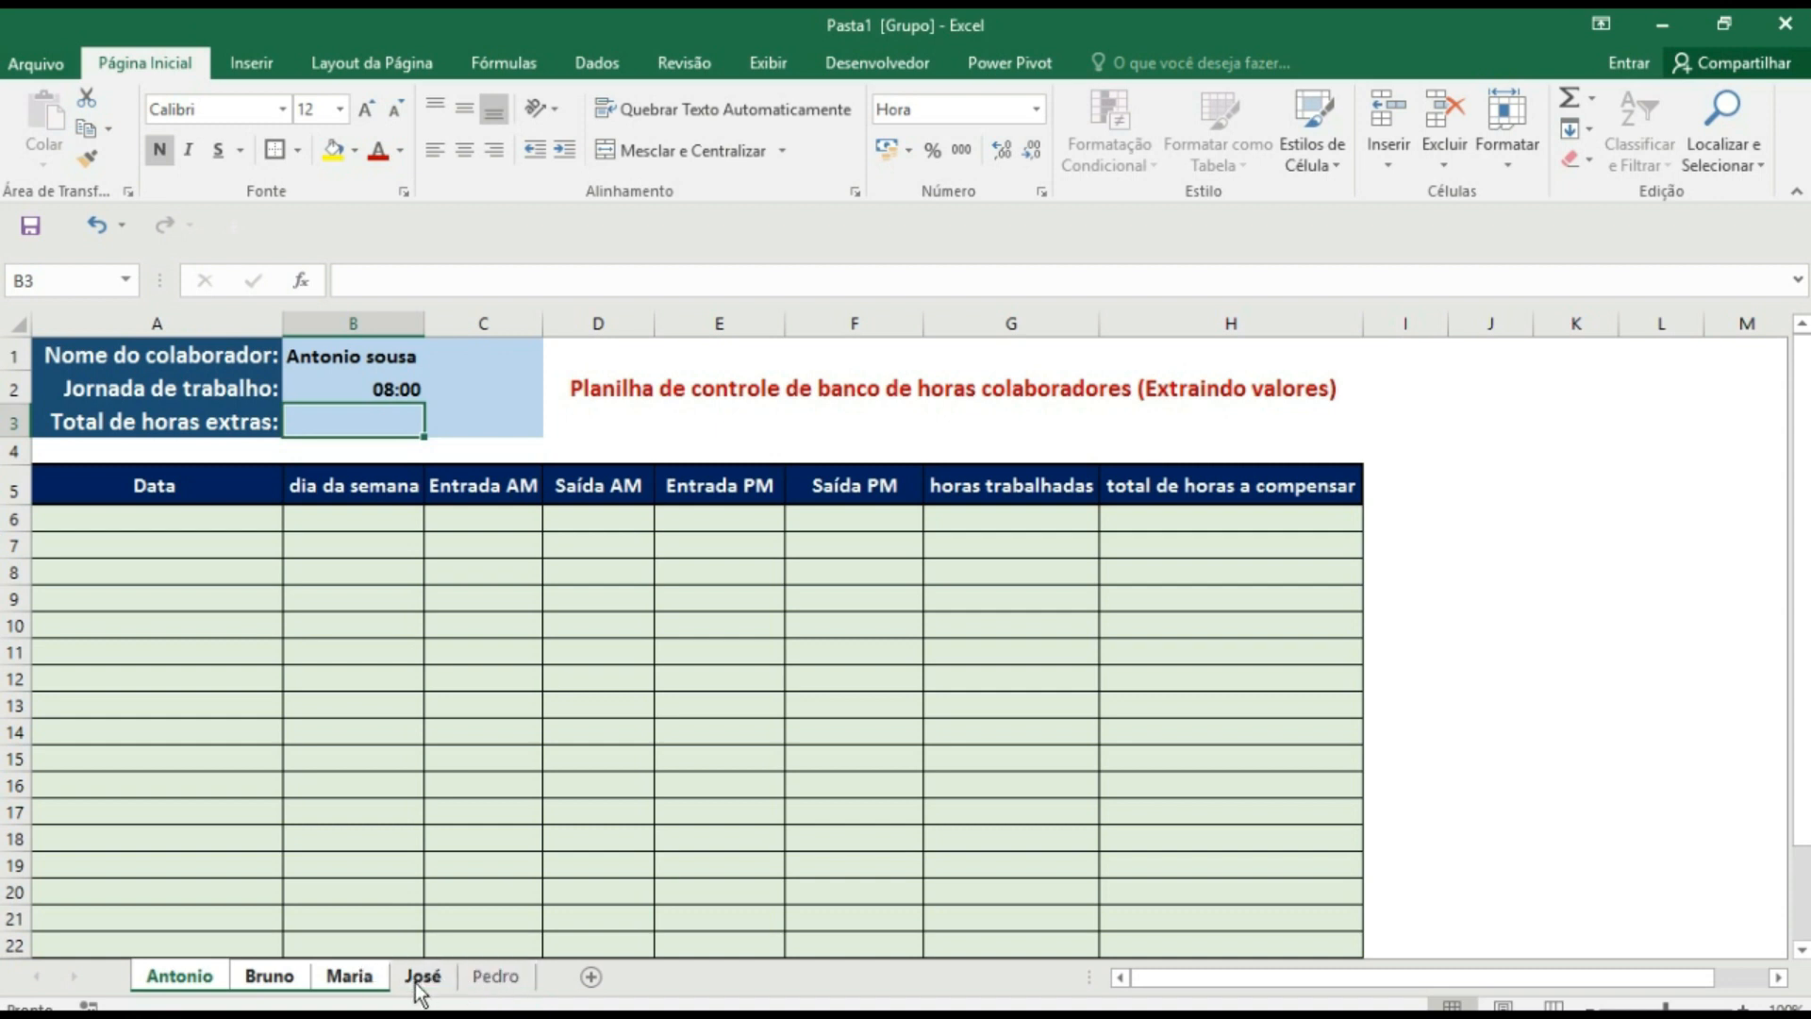
{"action": "left_click", "coordinate": [298, 983]}
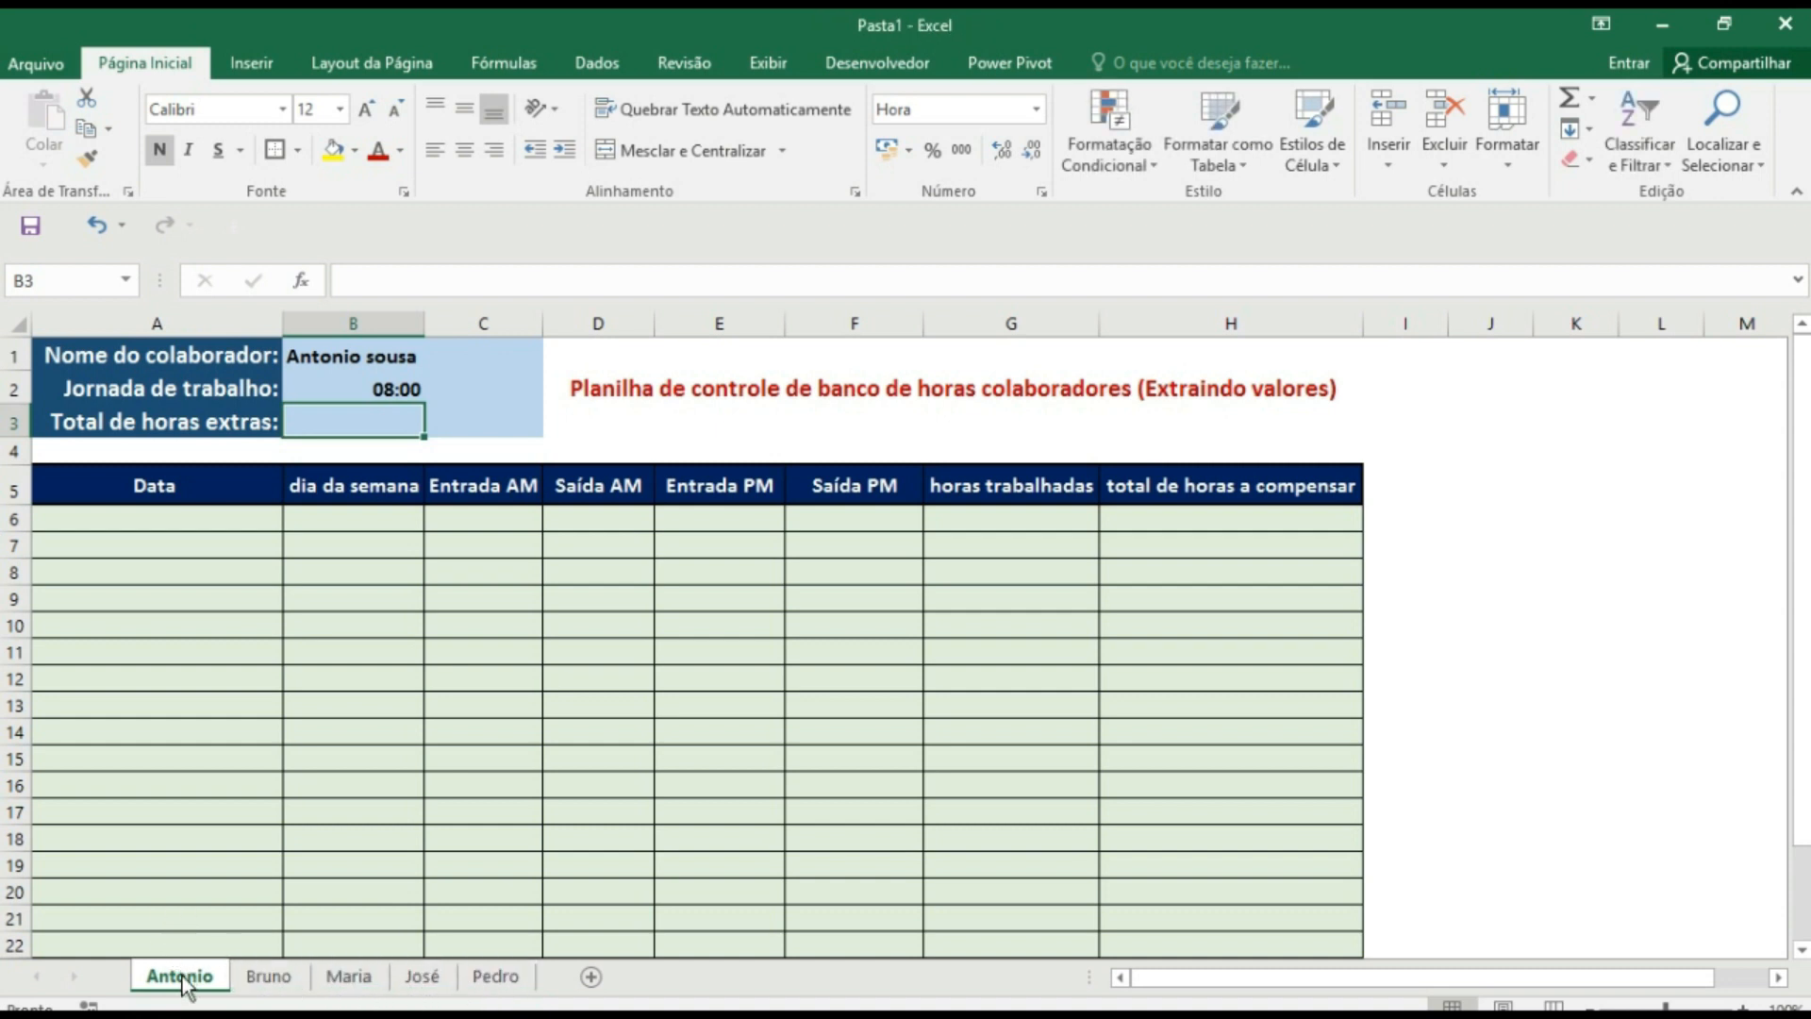
{"action": "left_click", "coordinate": [275, 981]}
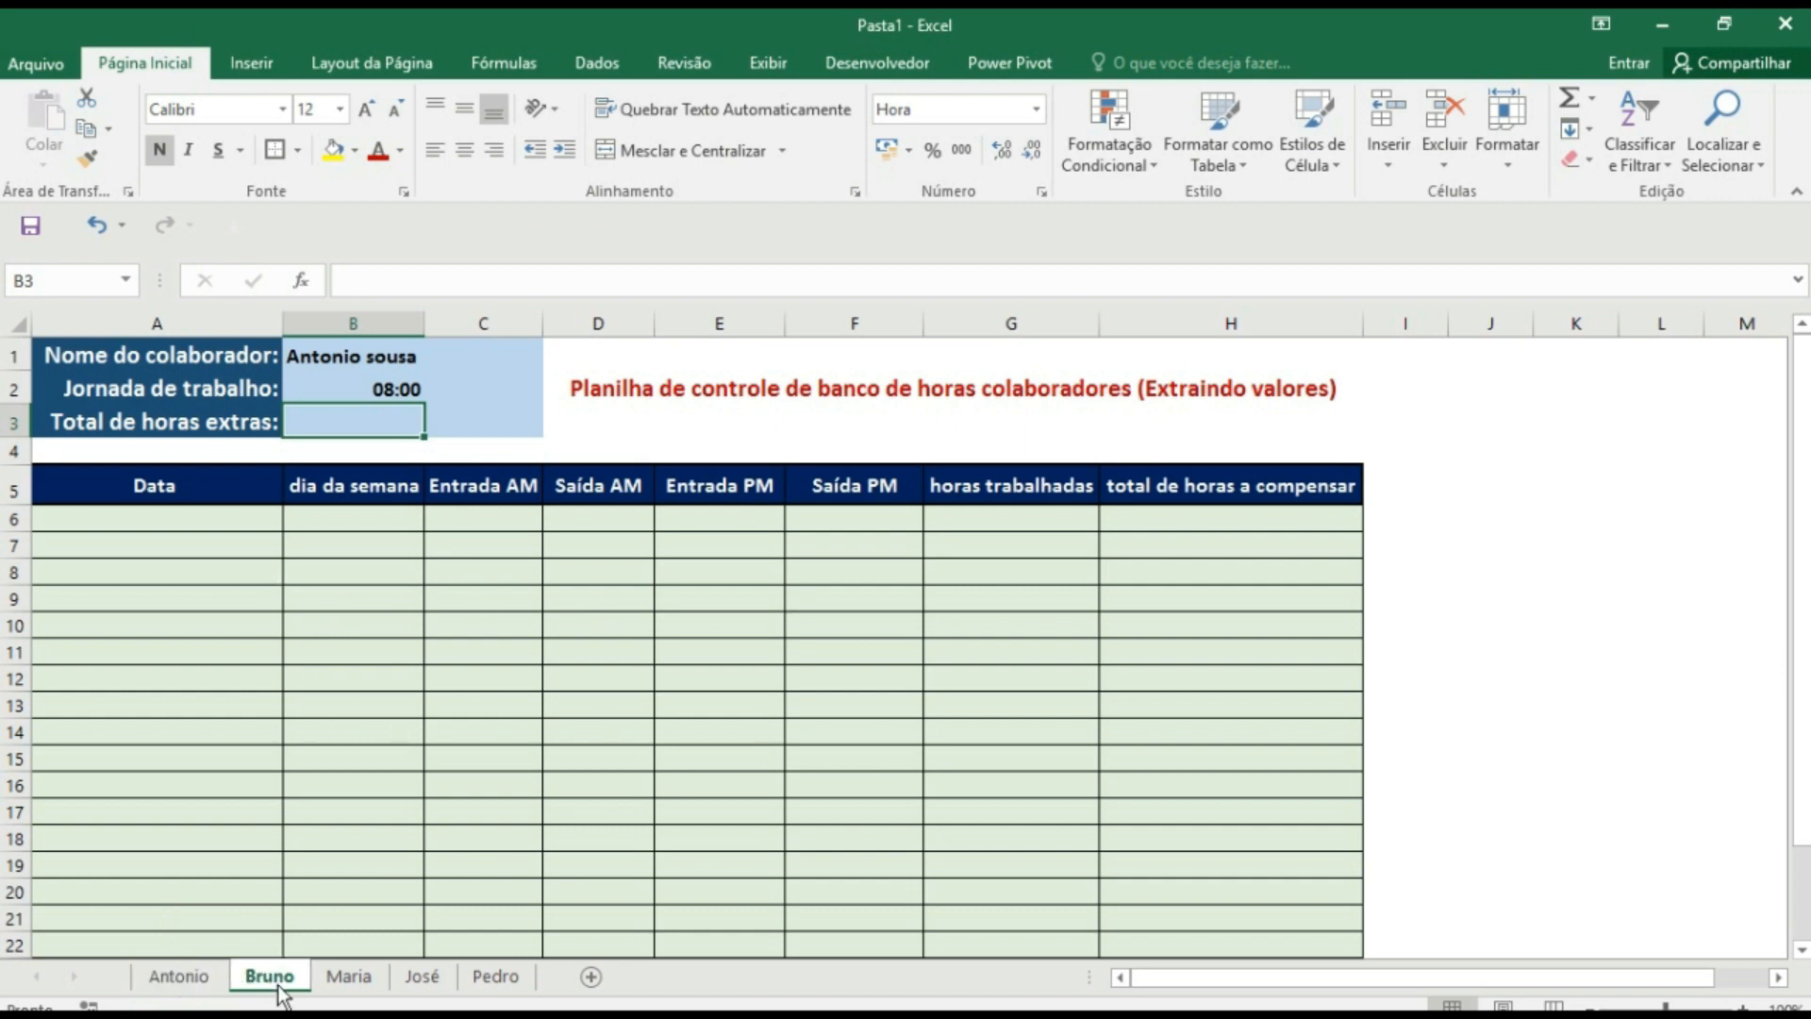
{"action": "left_click", "coordinate": [196, 981]}
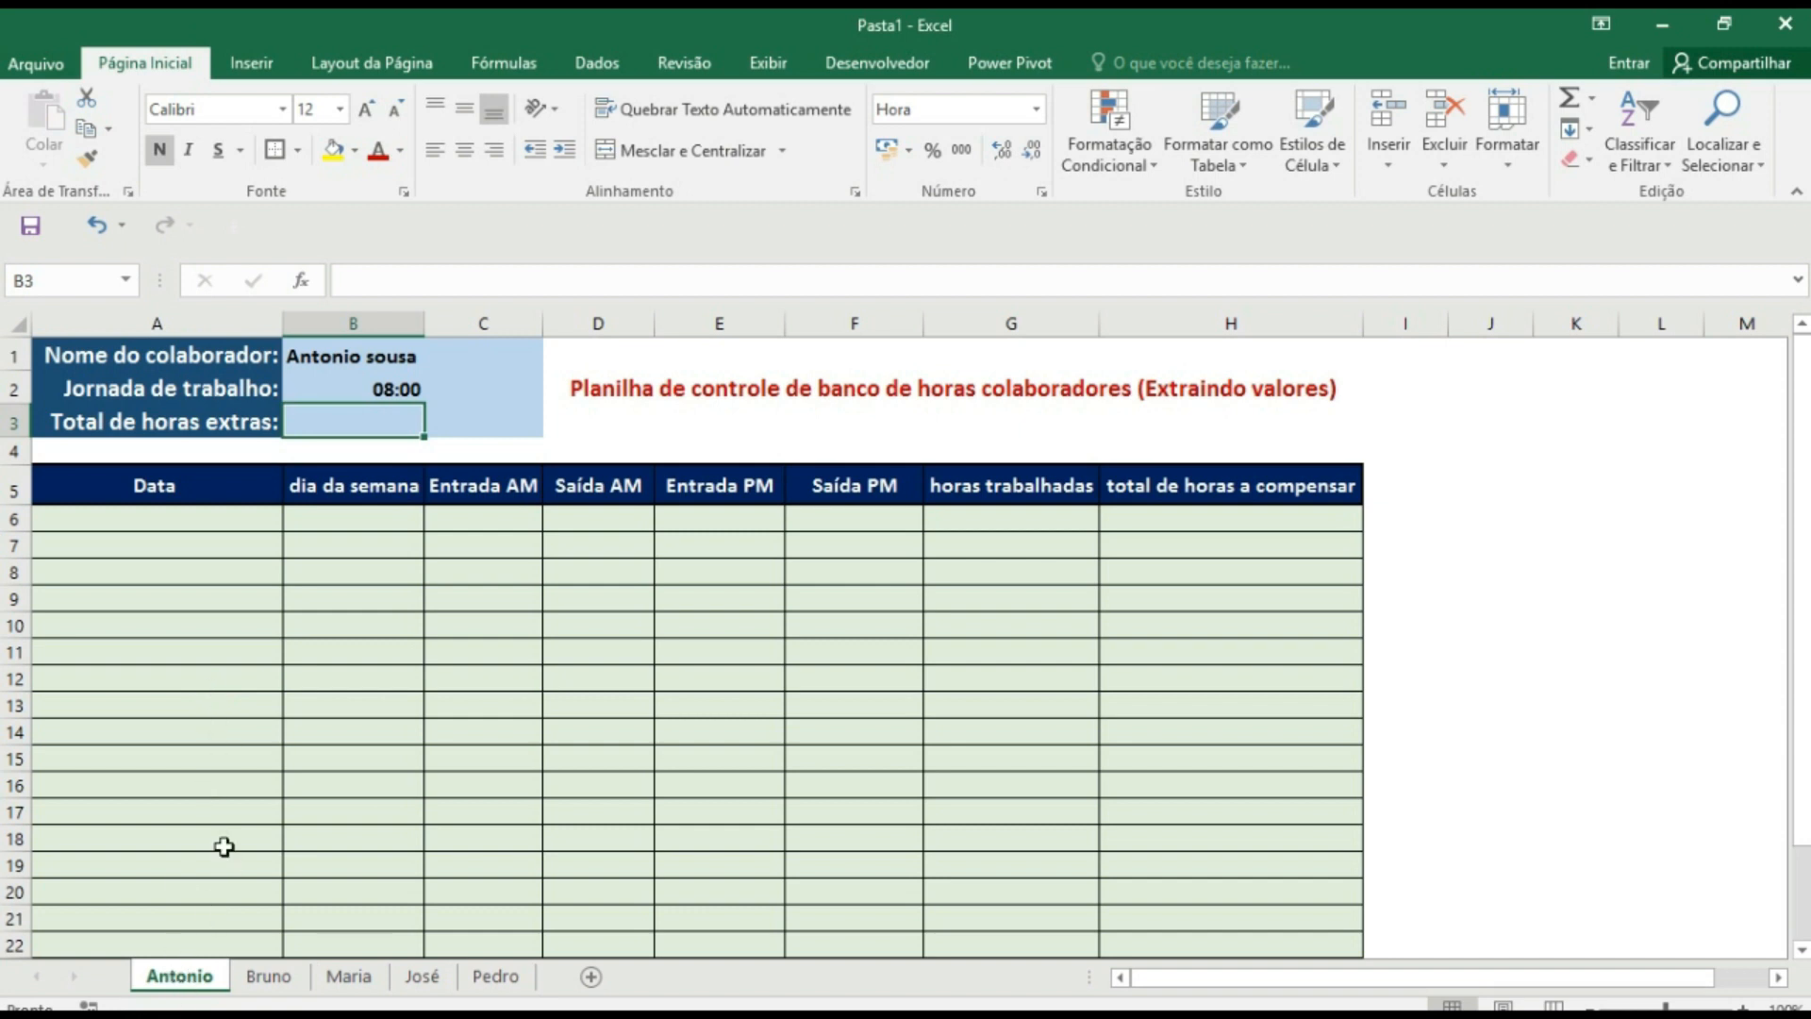
- Group all five employee worksheets so that entries apply to every sheet
{"action": "left_click", "coordinate": [269, 976], "text": "ctrl"}
{"action": "left_click", "coordinate": [348, 975], "text": "ctrl"}
{"action": "left_click", "coordinate": [411, 977], "text": "ctrl"}
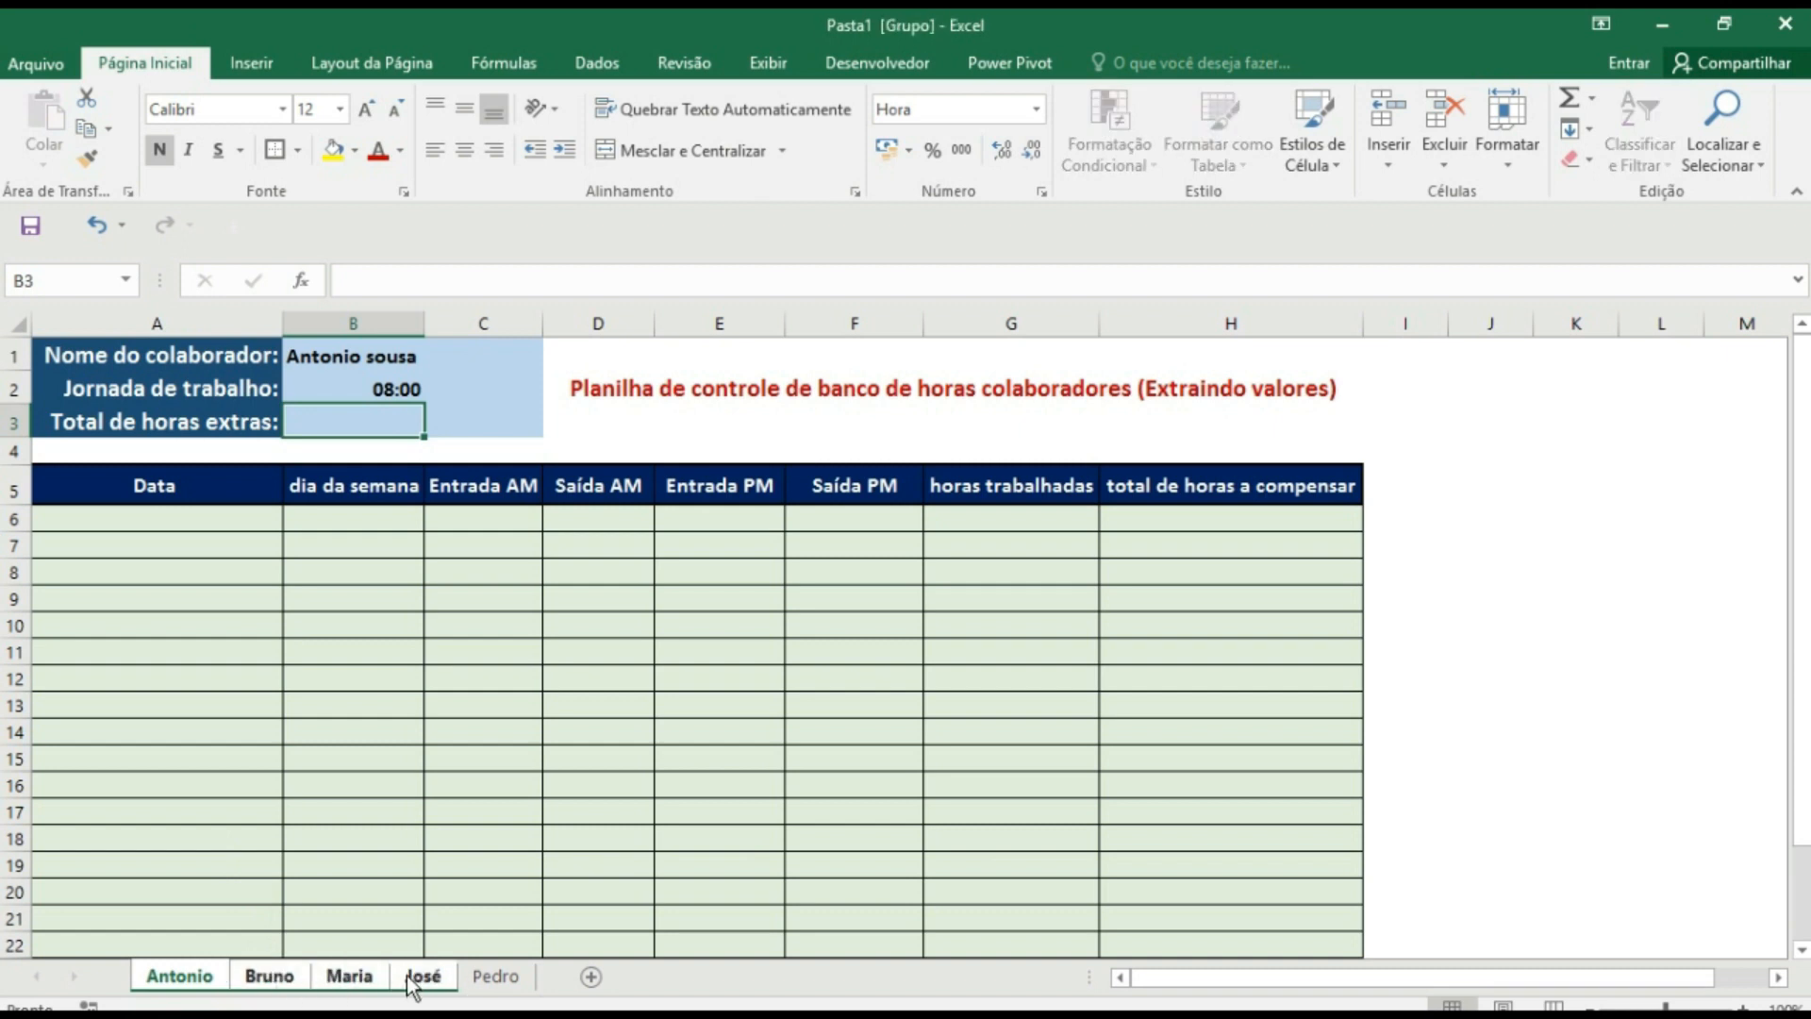
{"action": "left_click", "coordinate": [485, 978], "text": "ctrl"}
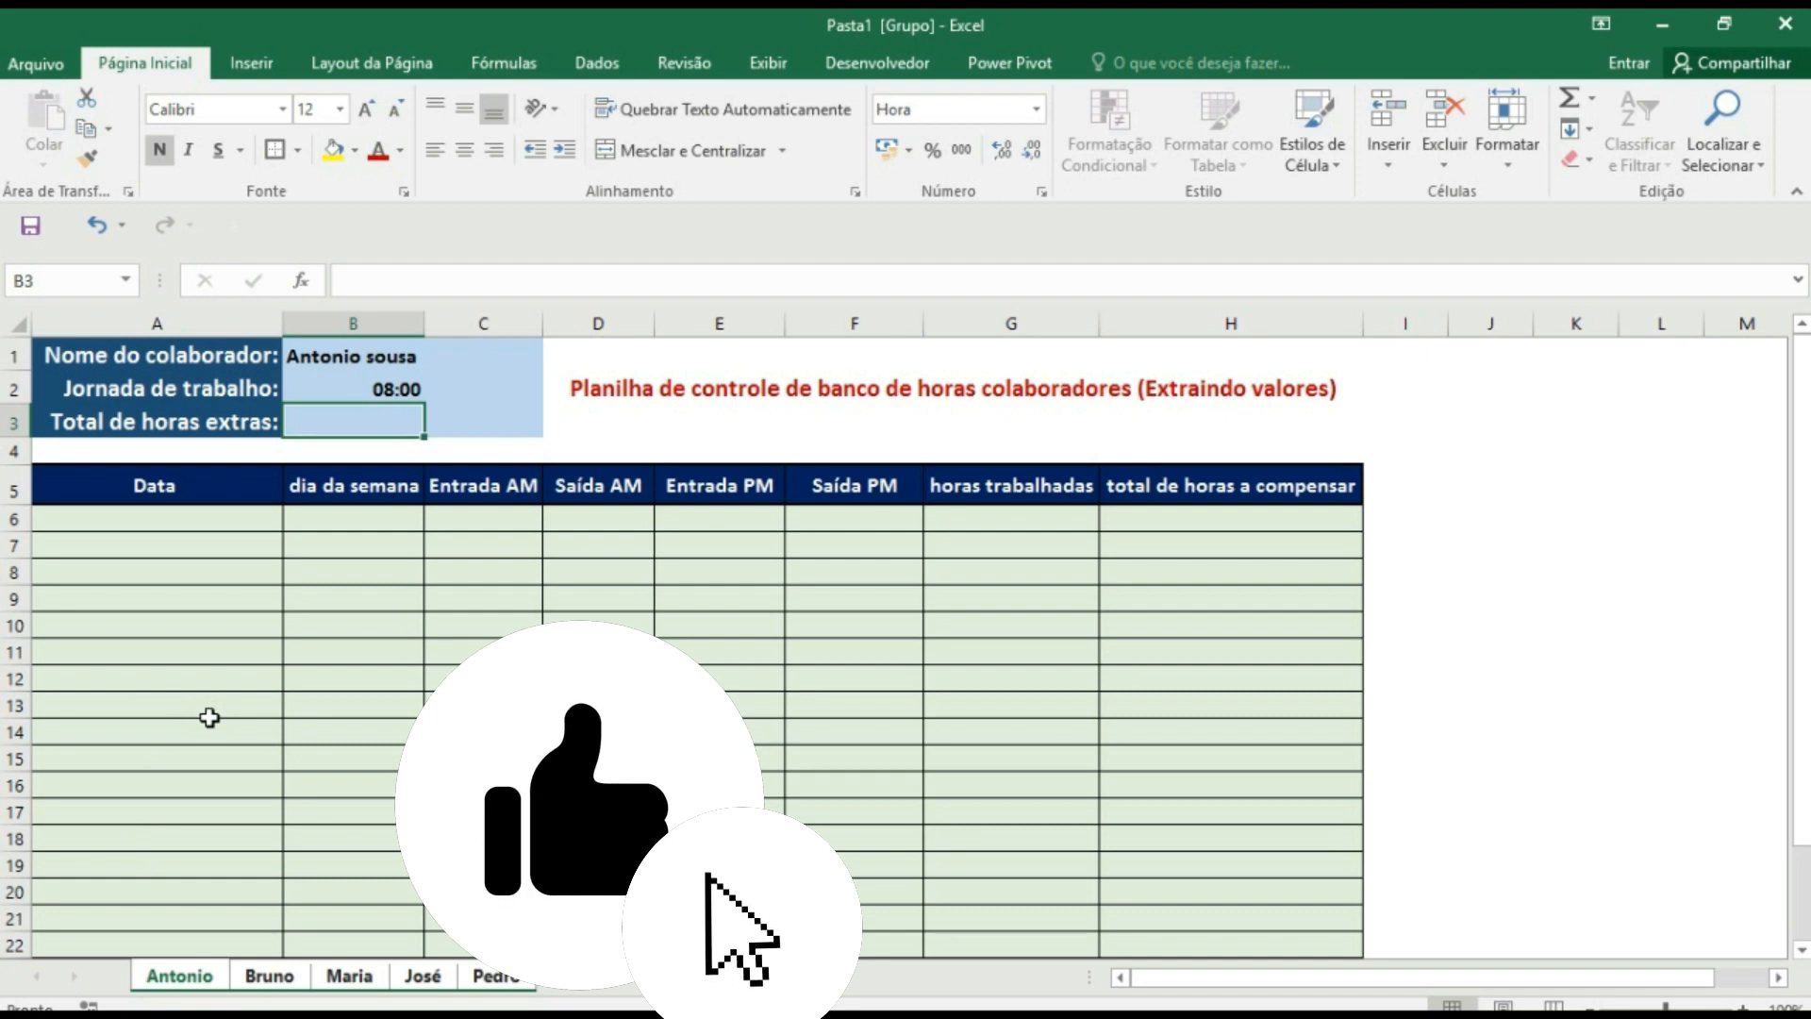
- Enter the date 04/10/2016 in cell A6, the first row of the Data column
{"action": "left_click", "coordinate": [139, 515]}
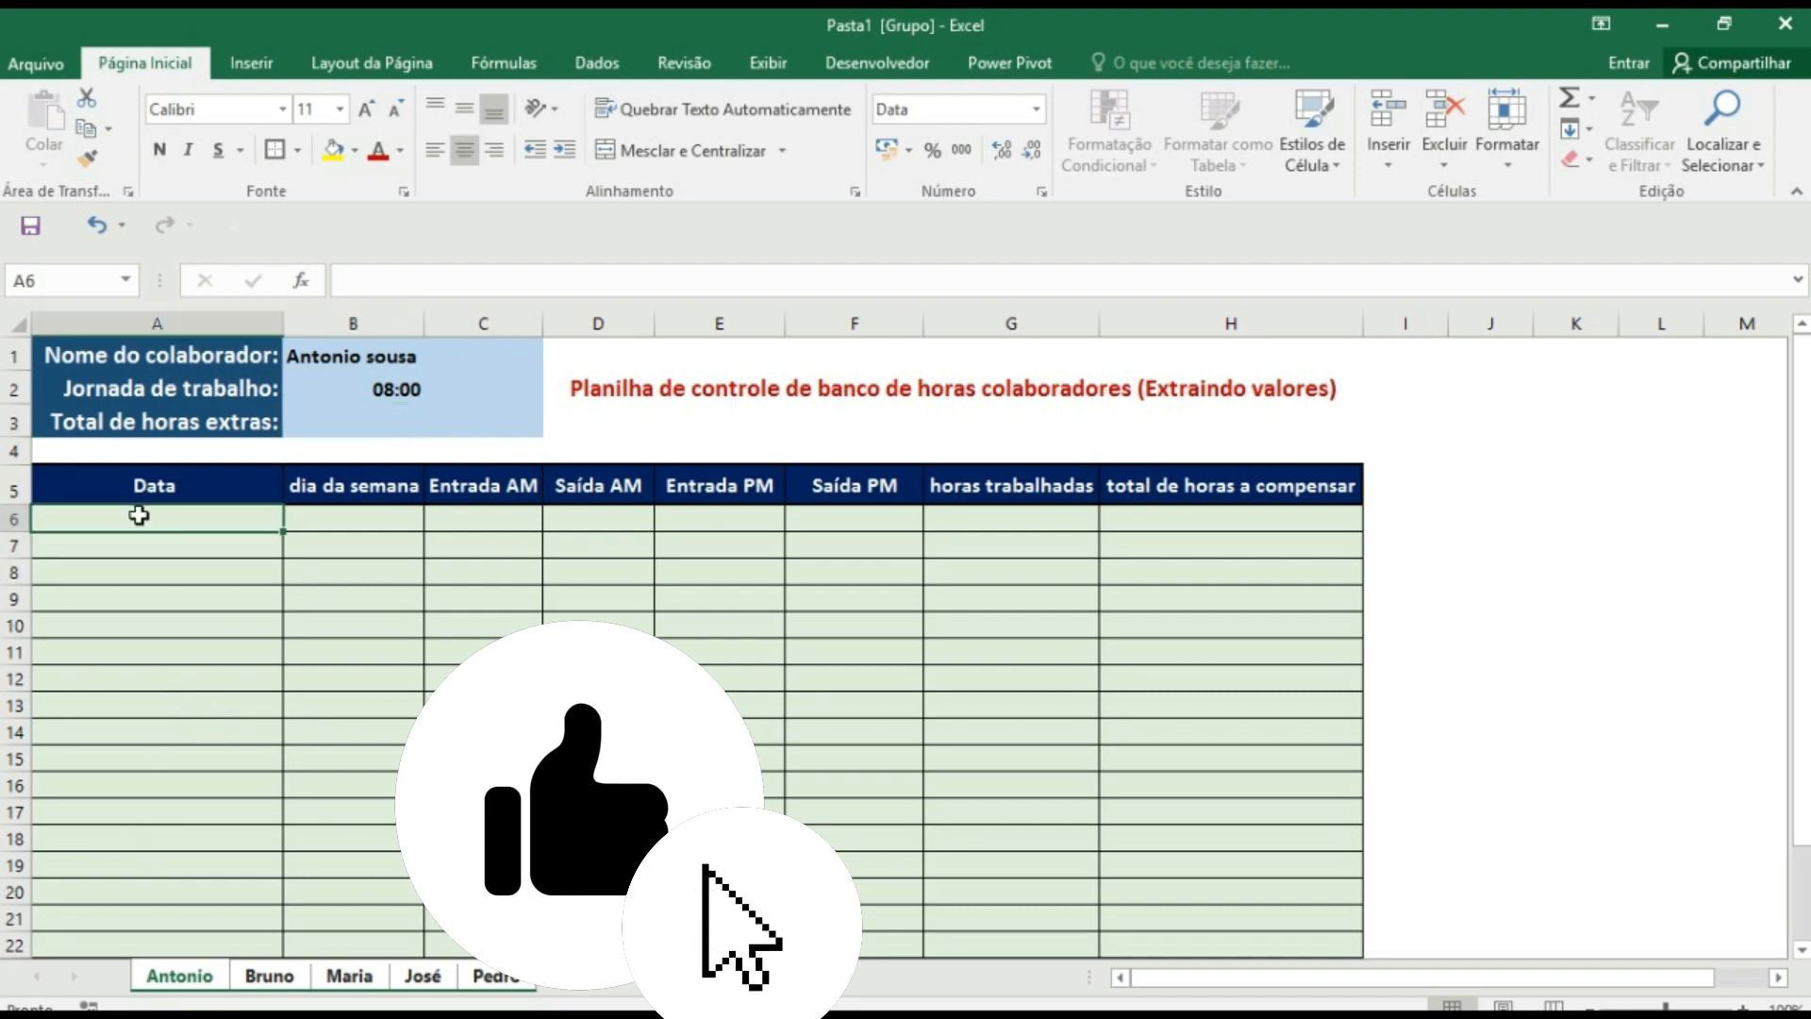
{"action": "type", "text": "04/10/2016"}
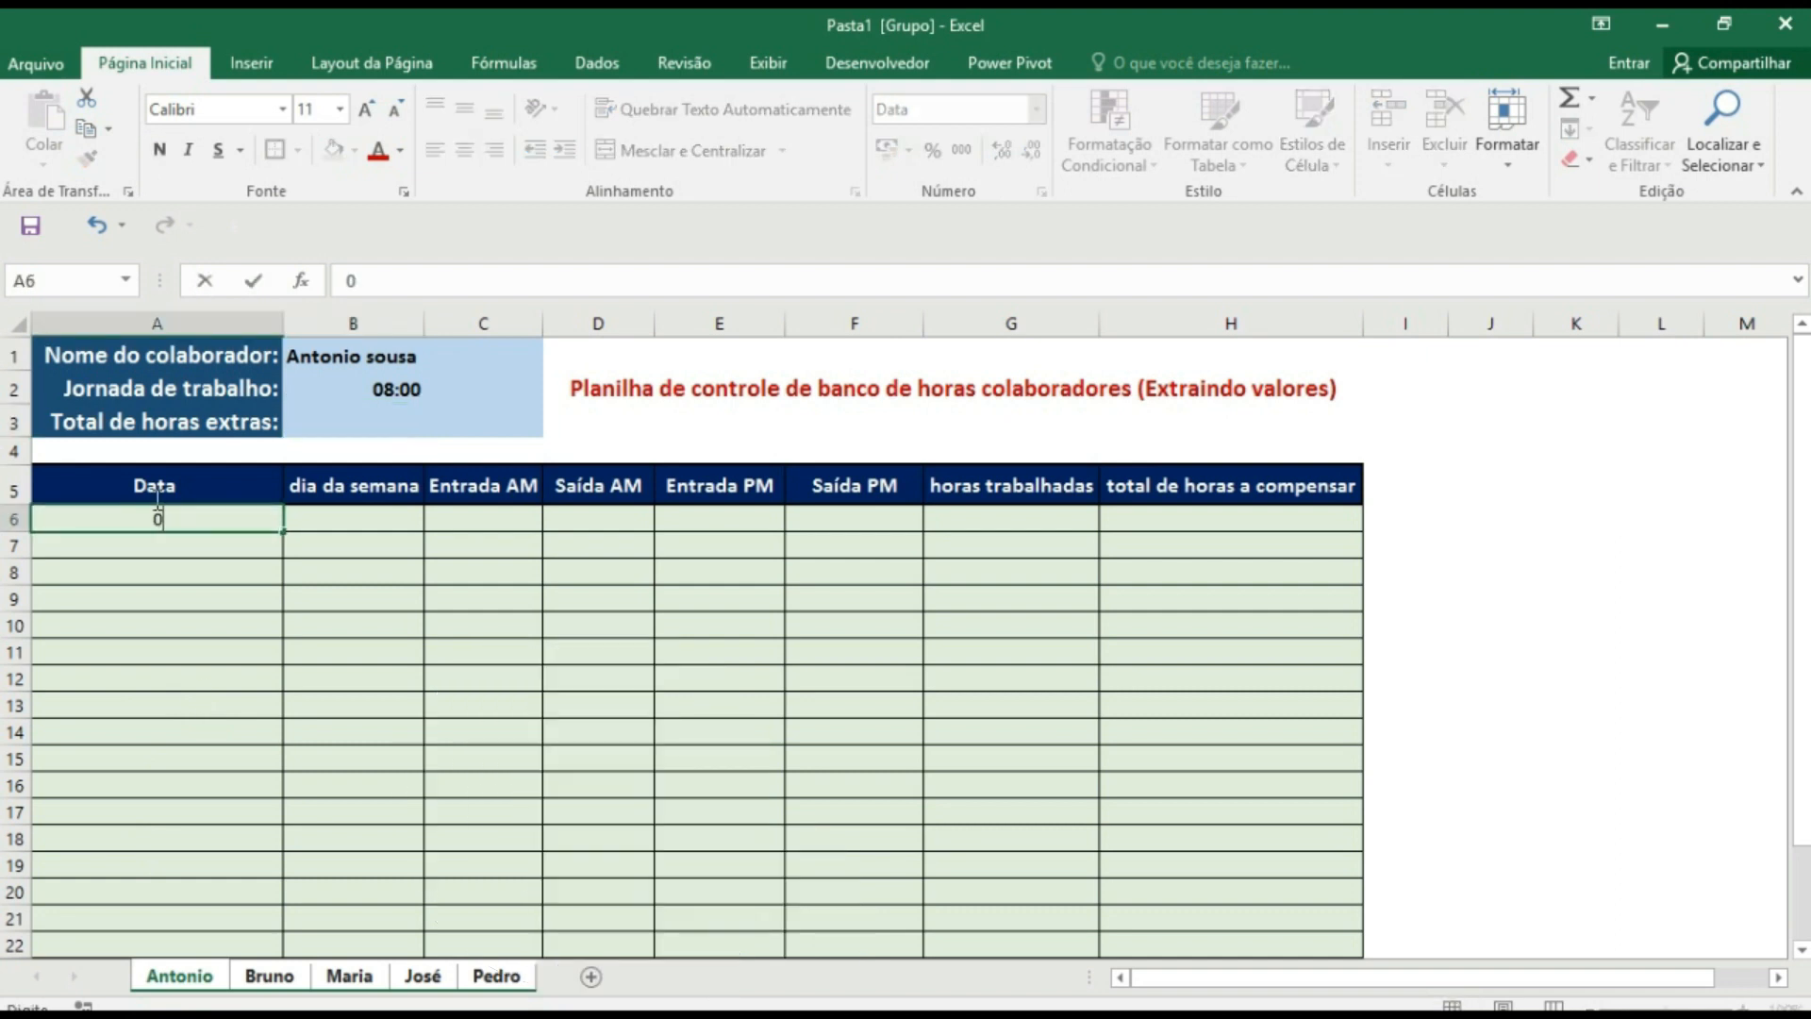
{"action": "key", "text": "Return"}
- Enter the formula =DIA.DA.SEMANA(A6) in cell B6 of the dia da semana column
{"action": "left_click", "coordinate": [339, 524]}
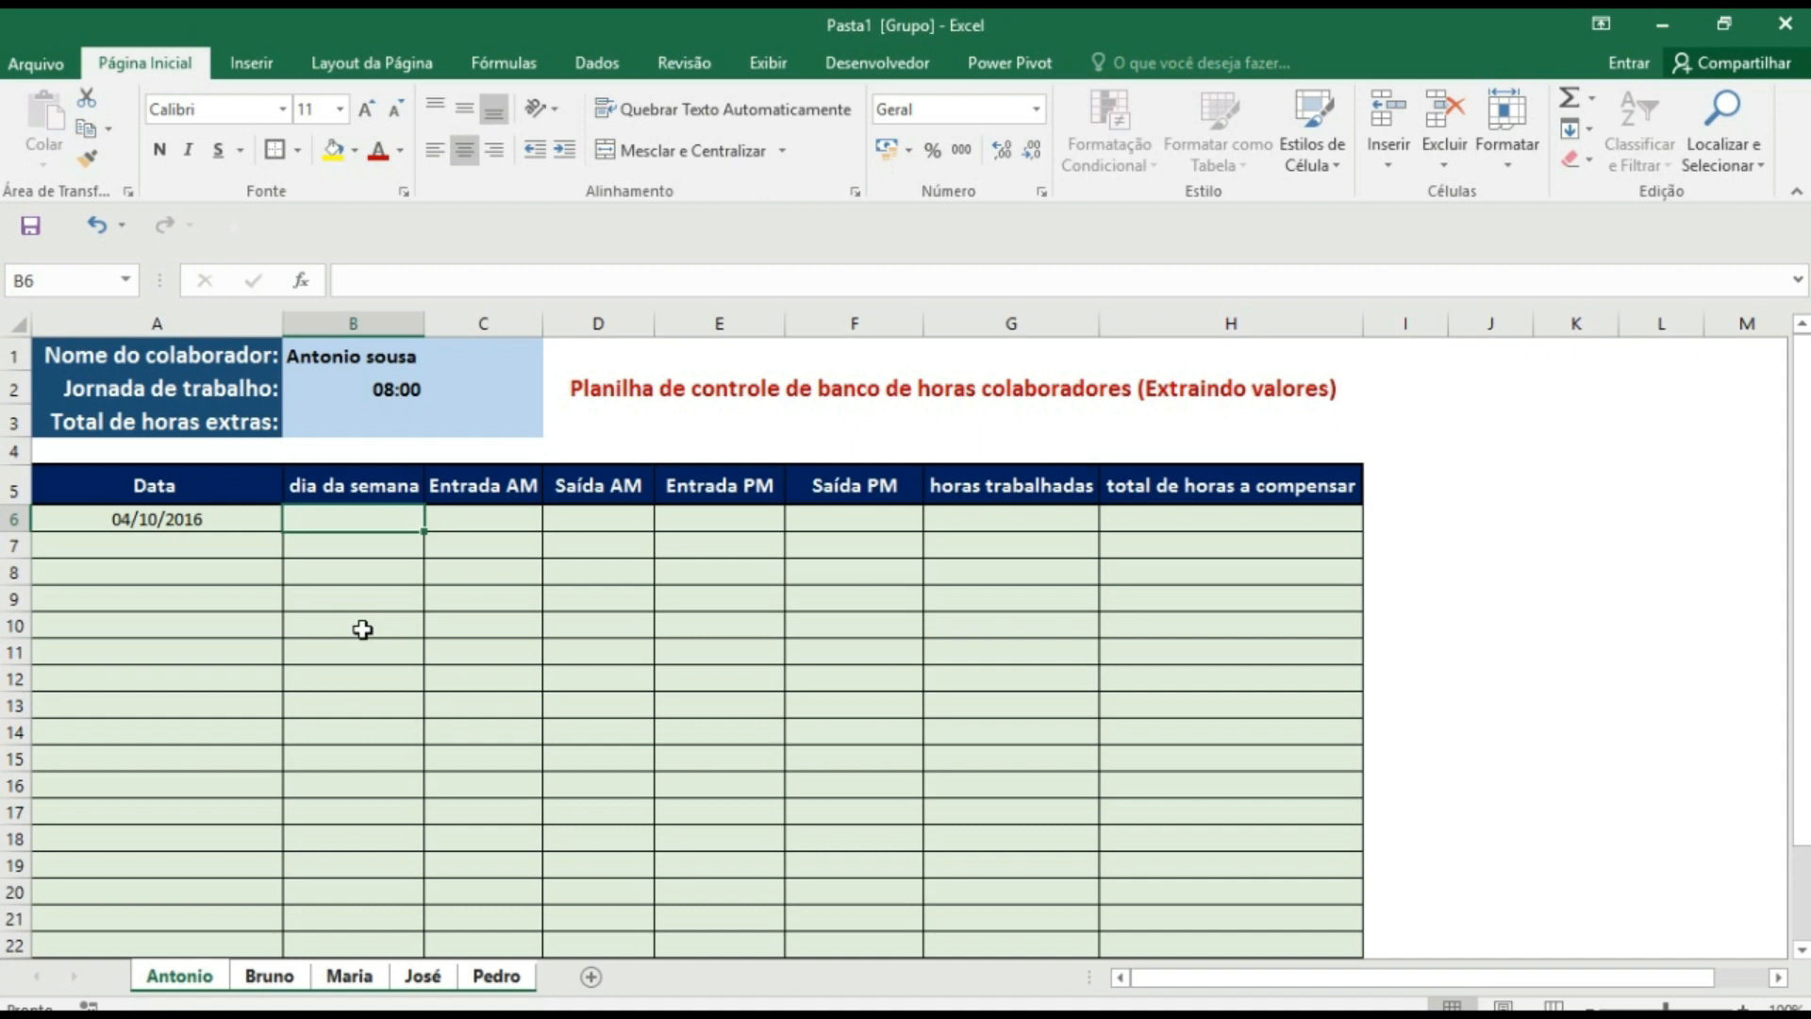
{"action": "type", "text": "=dia"}
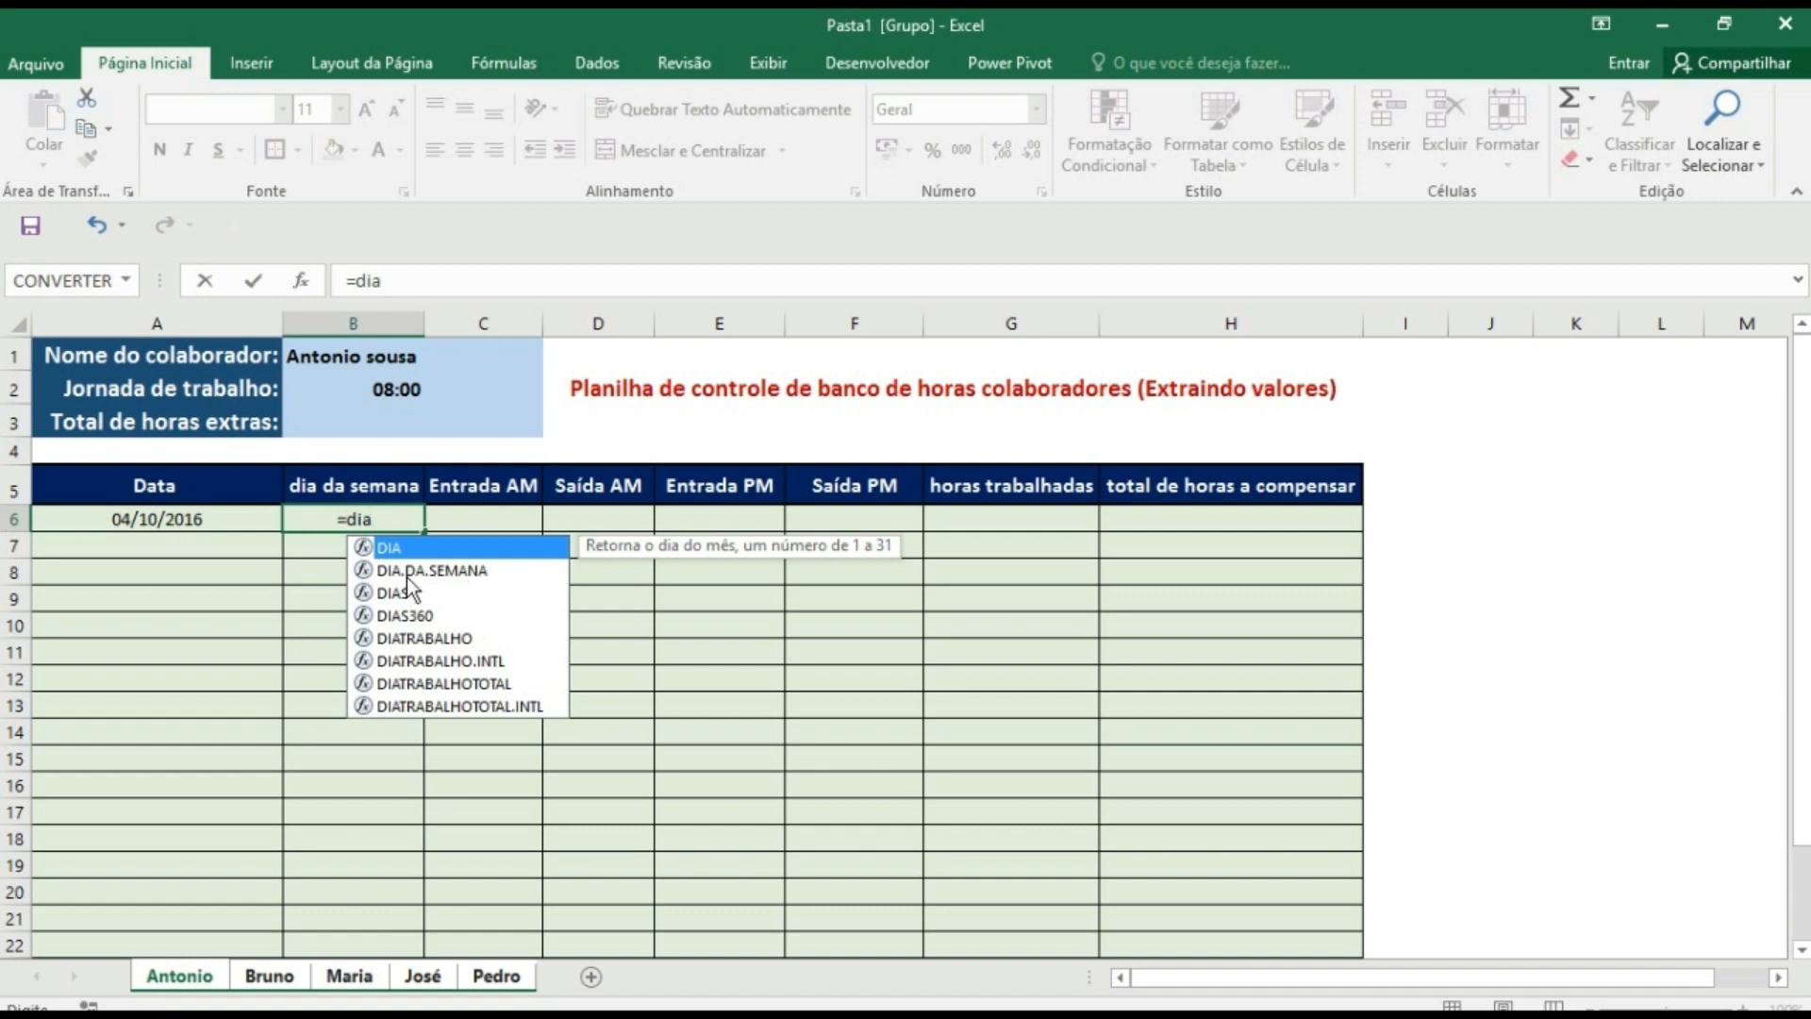
{"action": "double_click", "coordinate": [471, 572]}
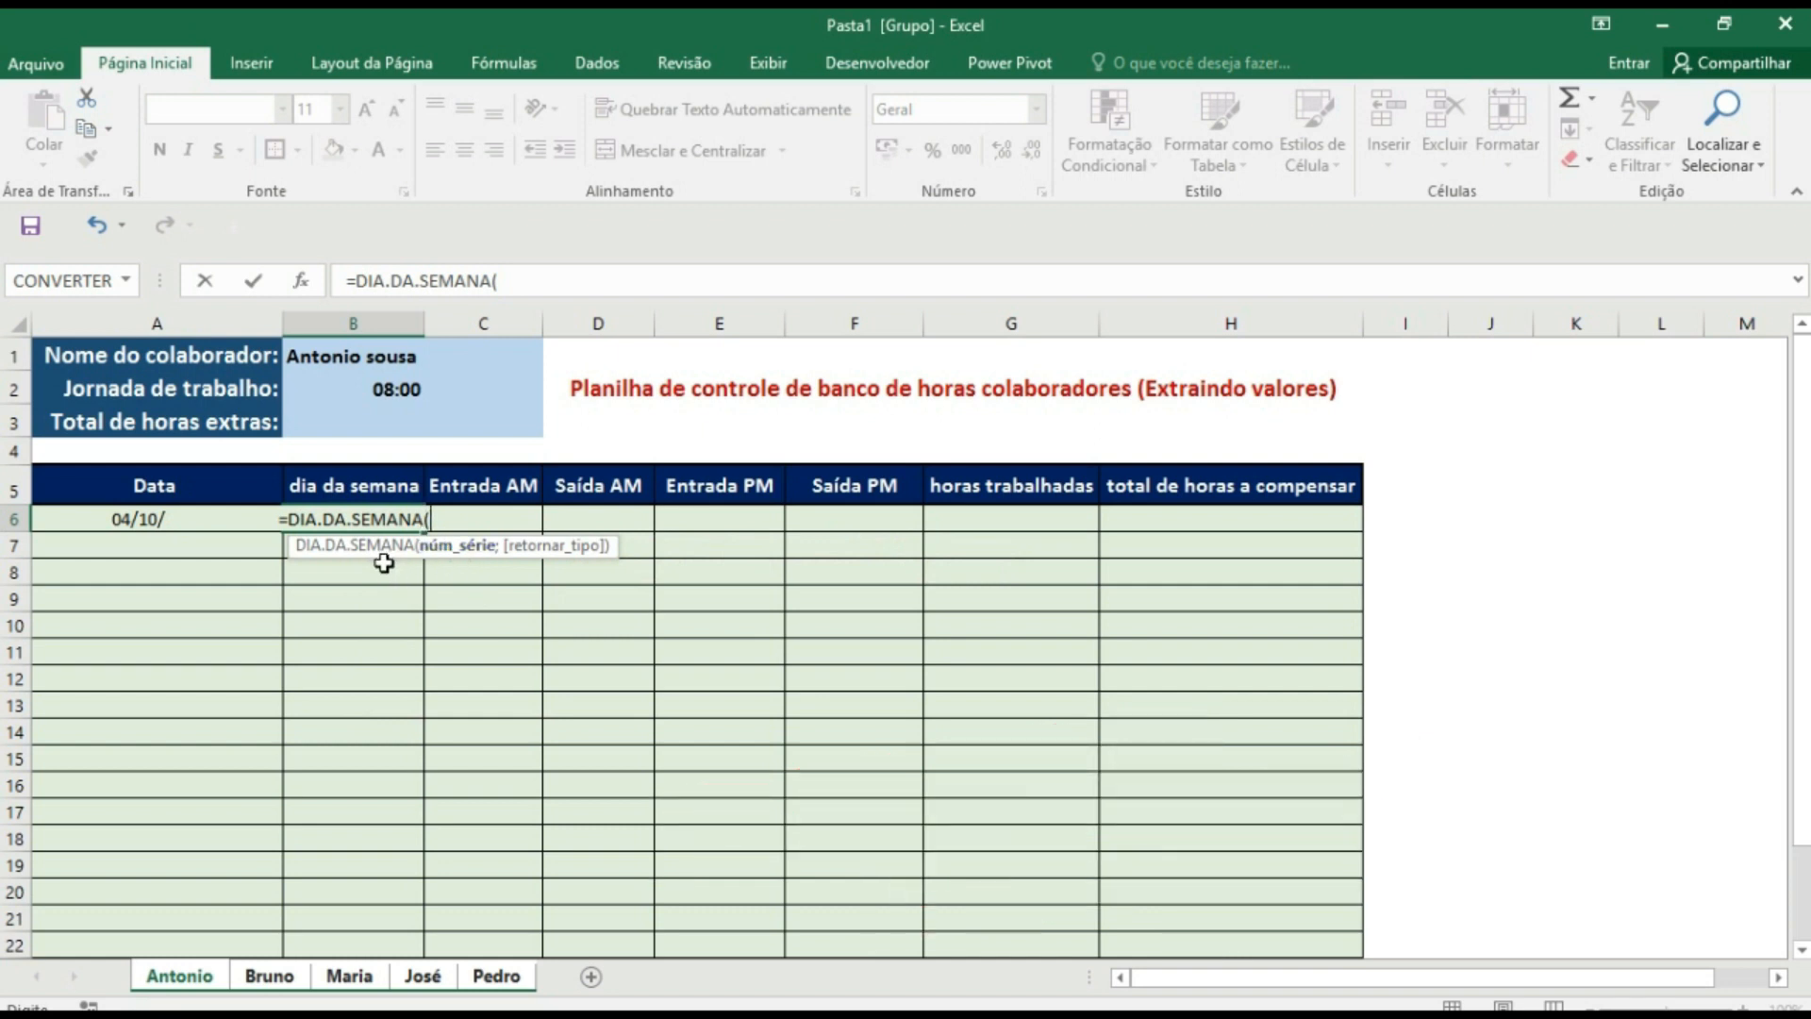
{"action": "left_click", "coordinate": [149, 518]}
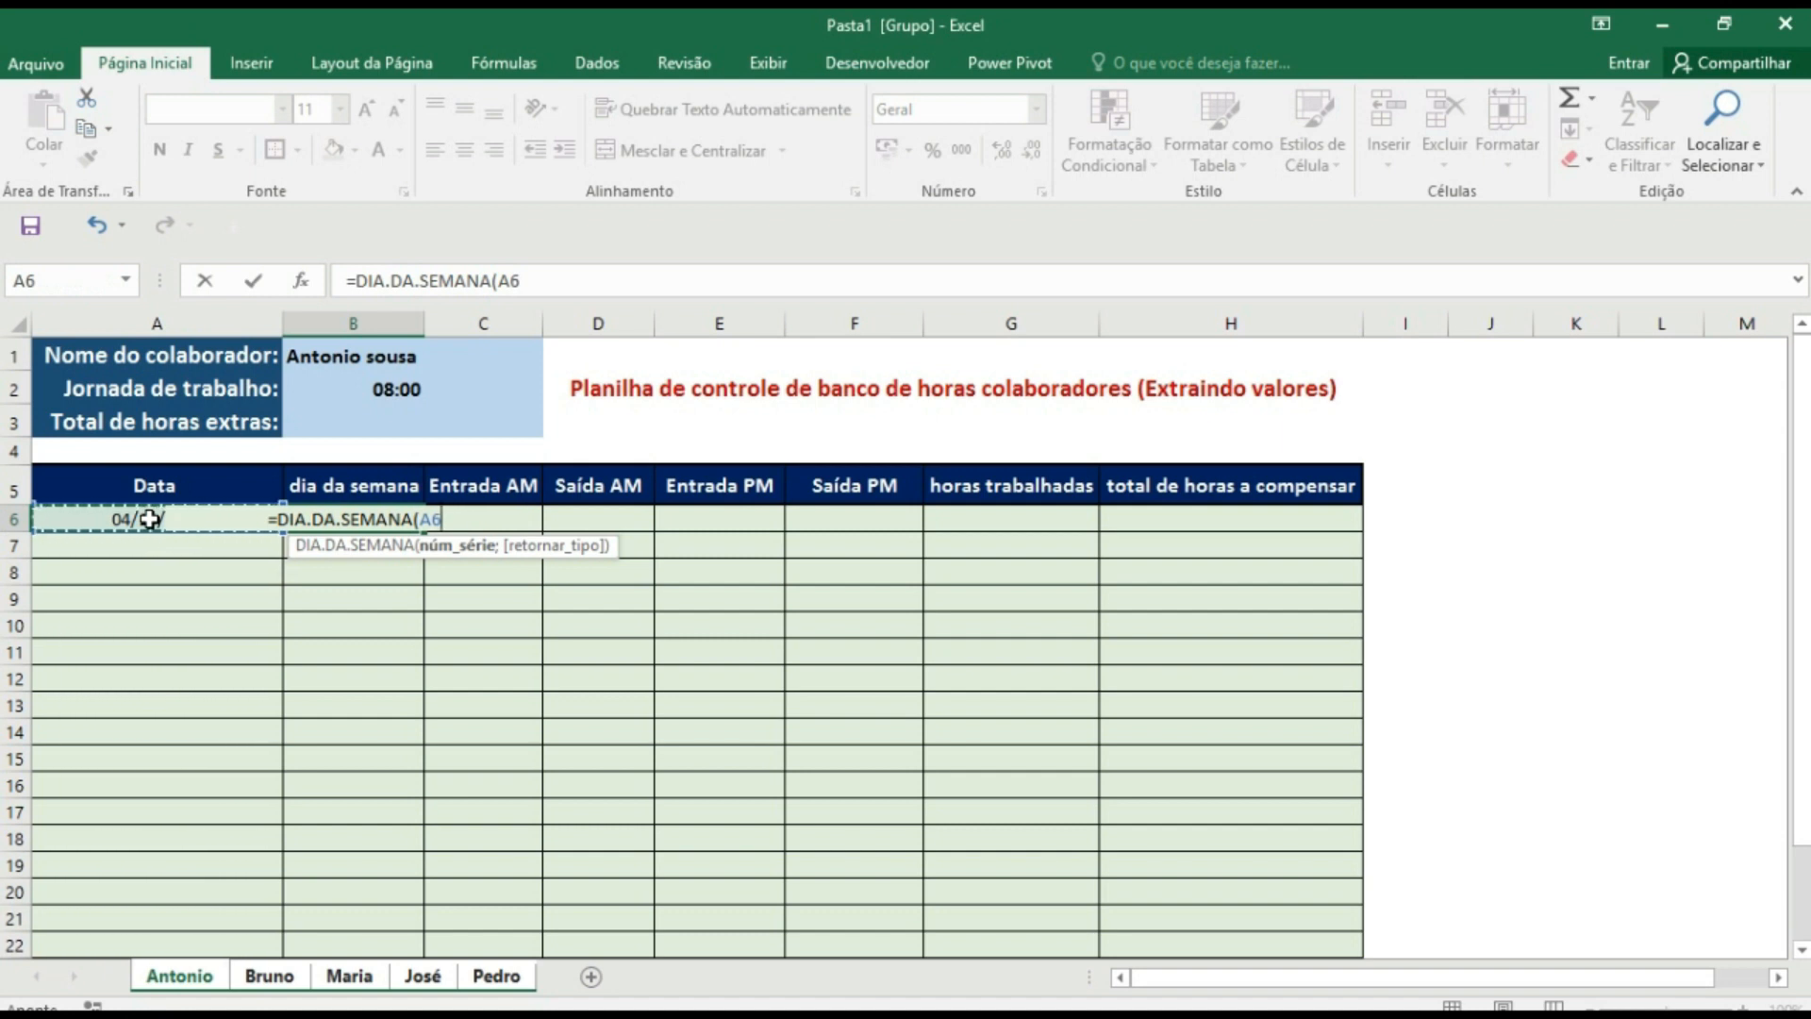
{"action": "type", "text": ")"}
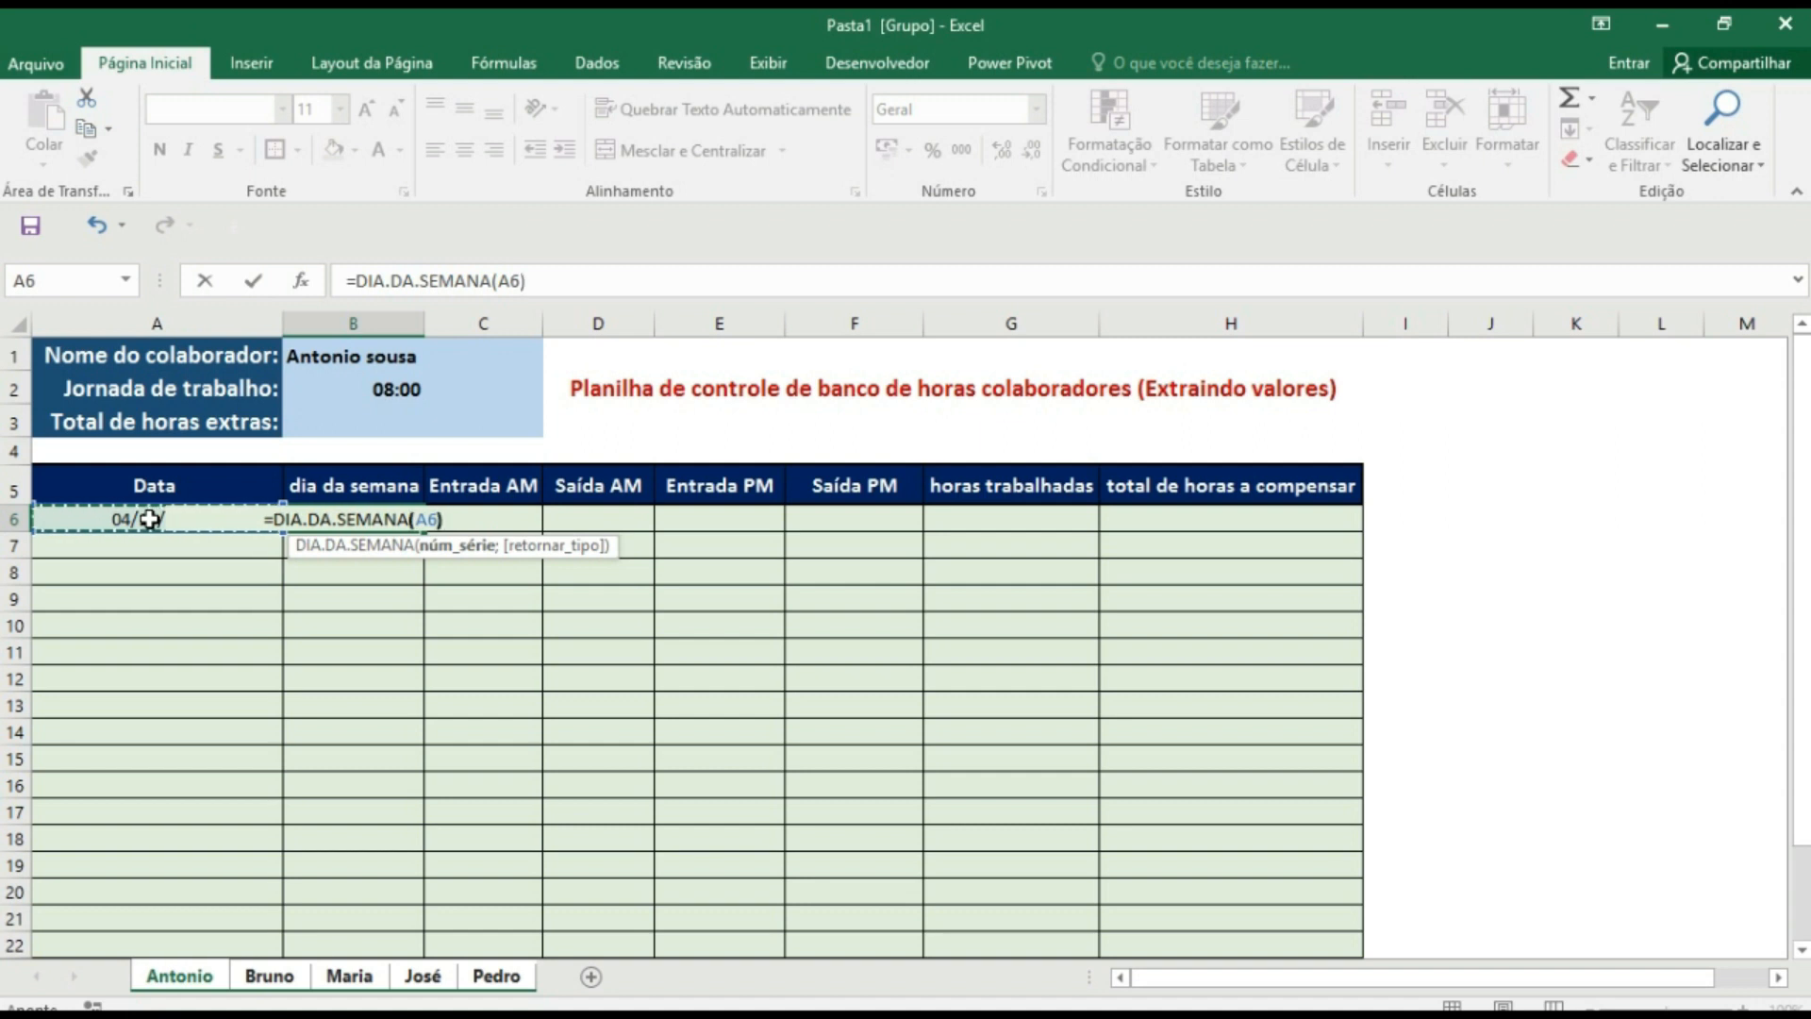
{"action": "key", "text": "Up"}
{"action": "left_click", "coordinate": [245, 600]}
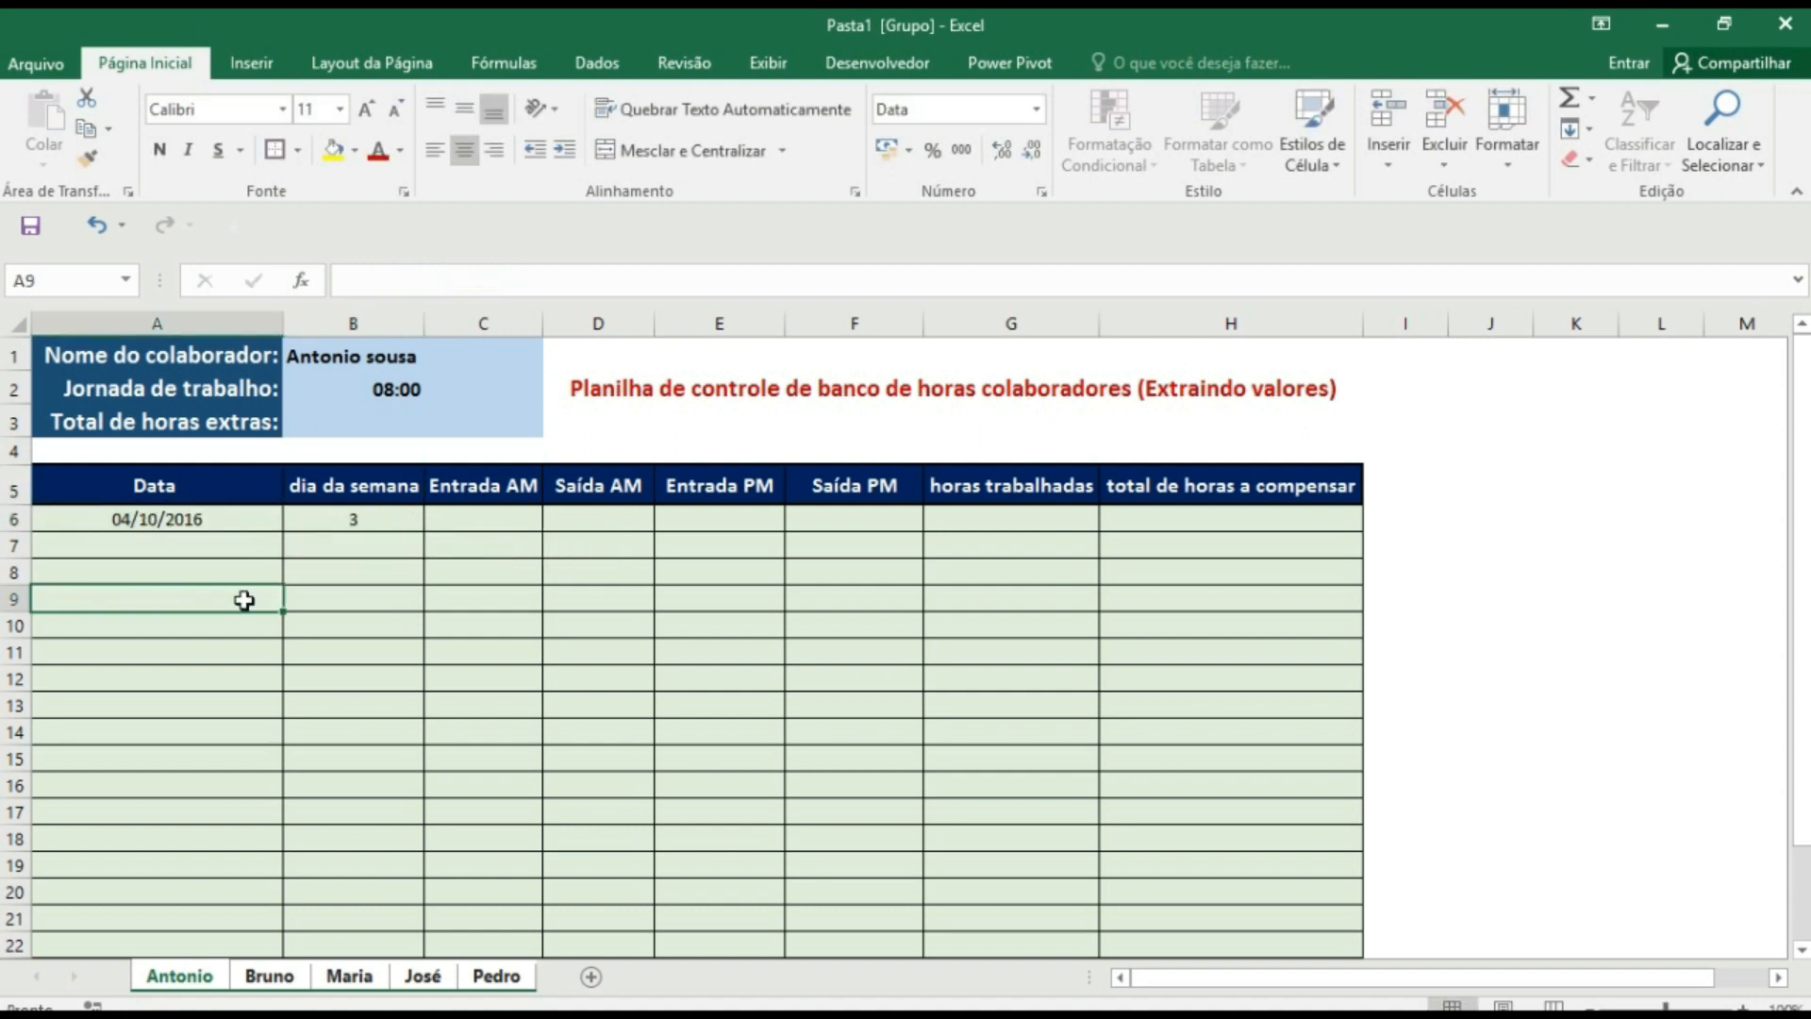
- Apply the custom number format dddd to cell B6 to show the weekday name
{"action": "left_click", "coordinate": [338, 524]}
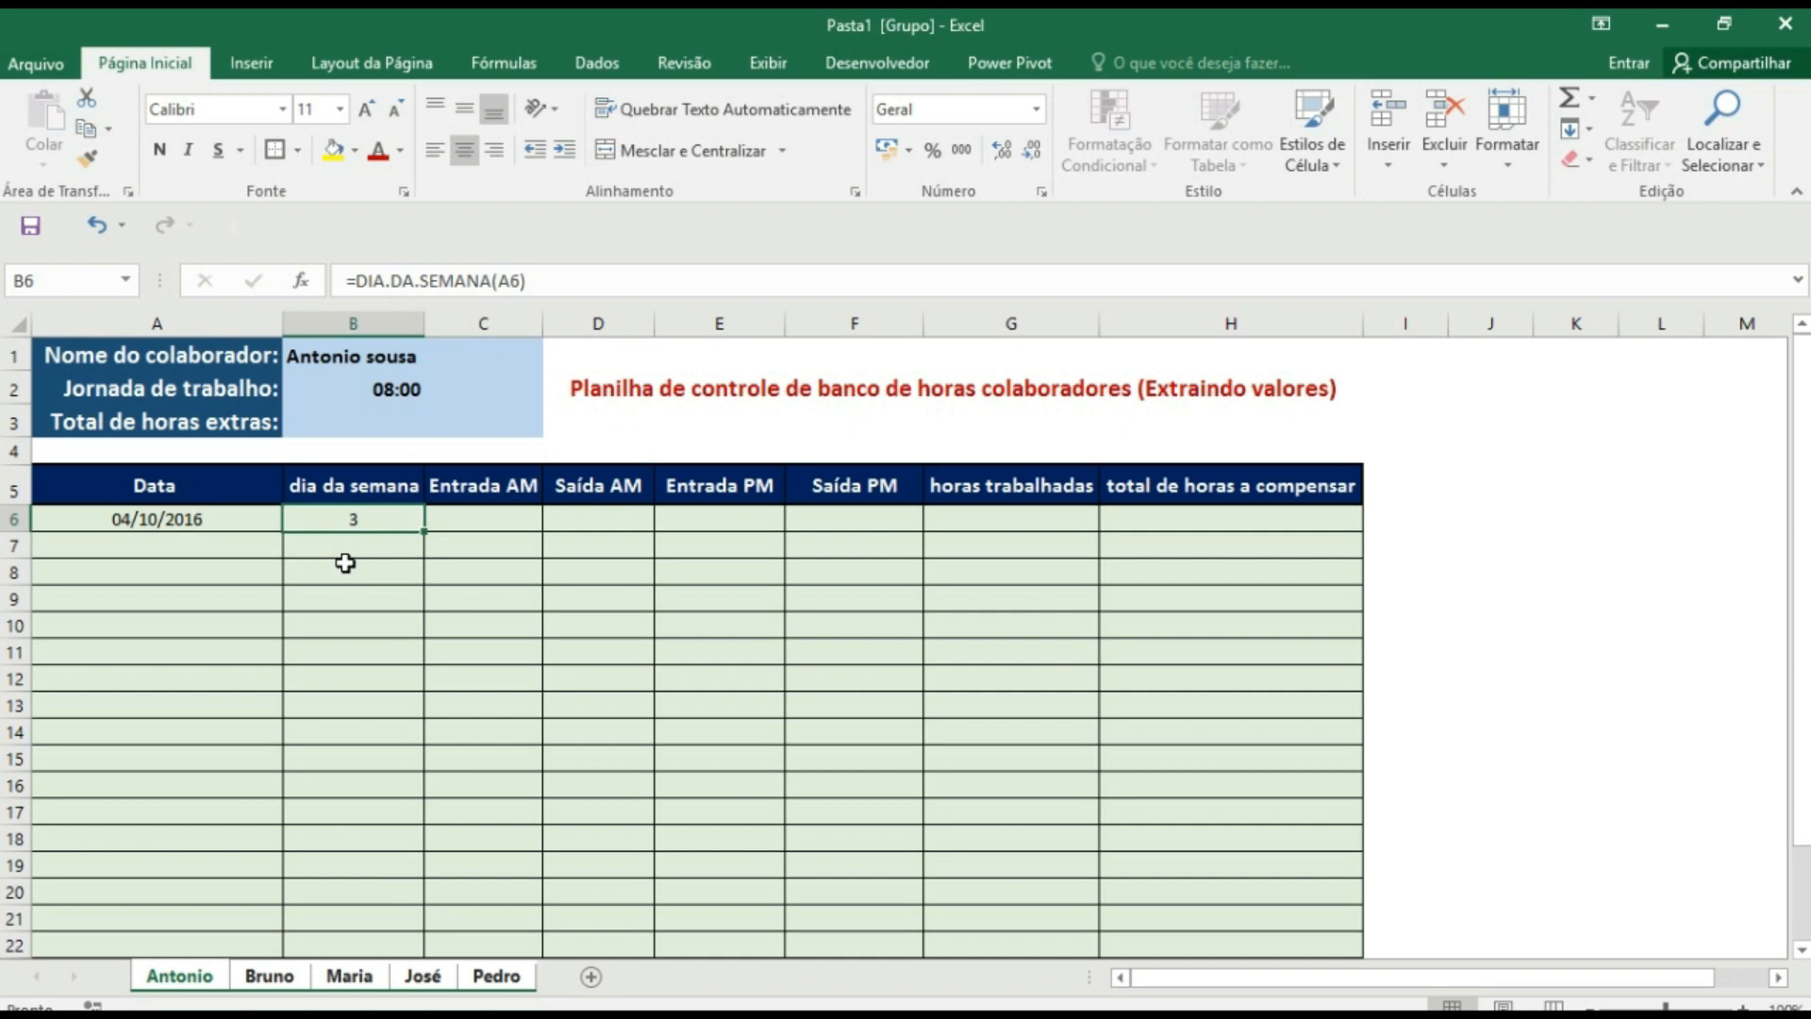
{"action": "right_click", "coordinate": [400, 515]}
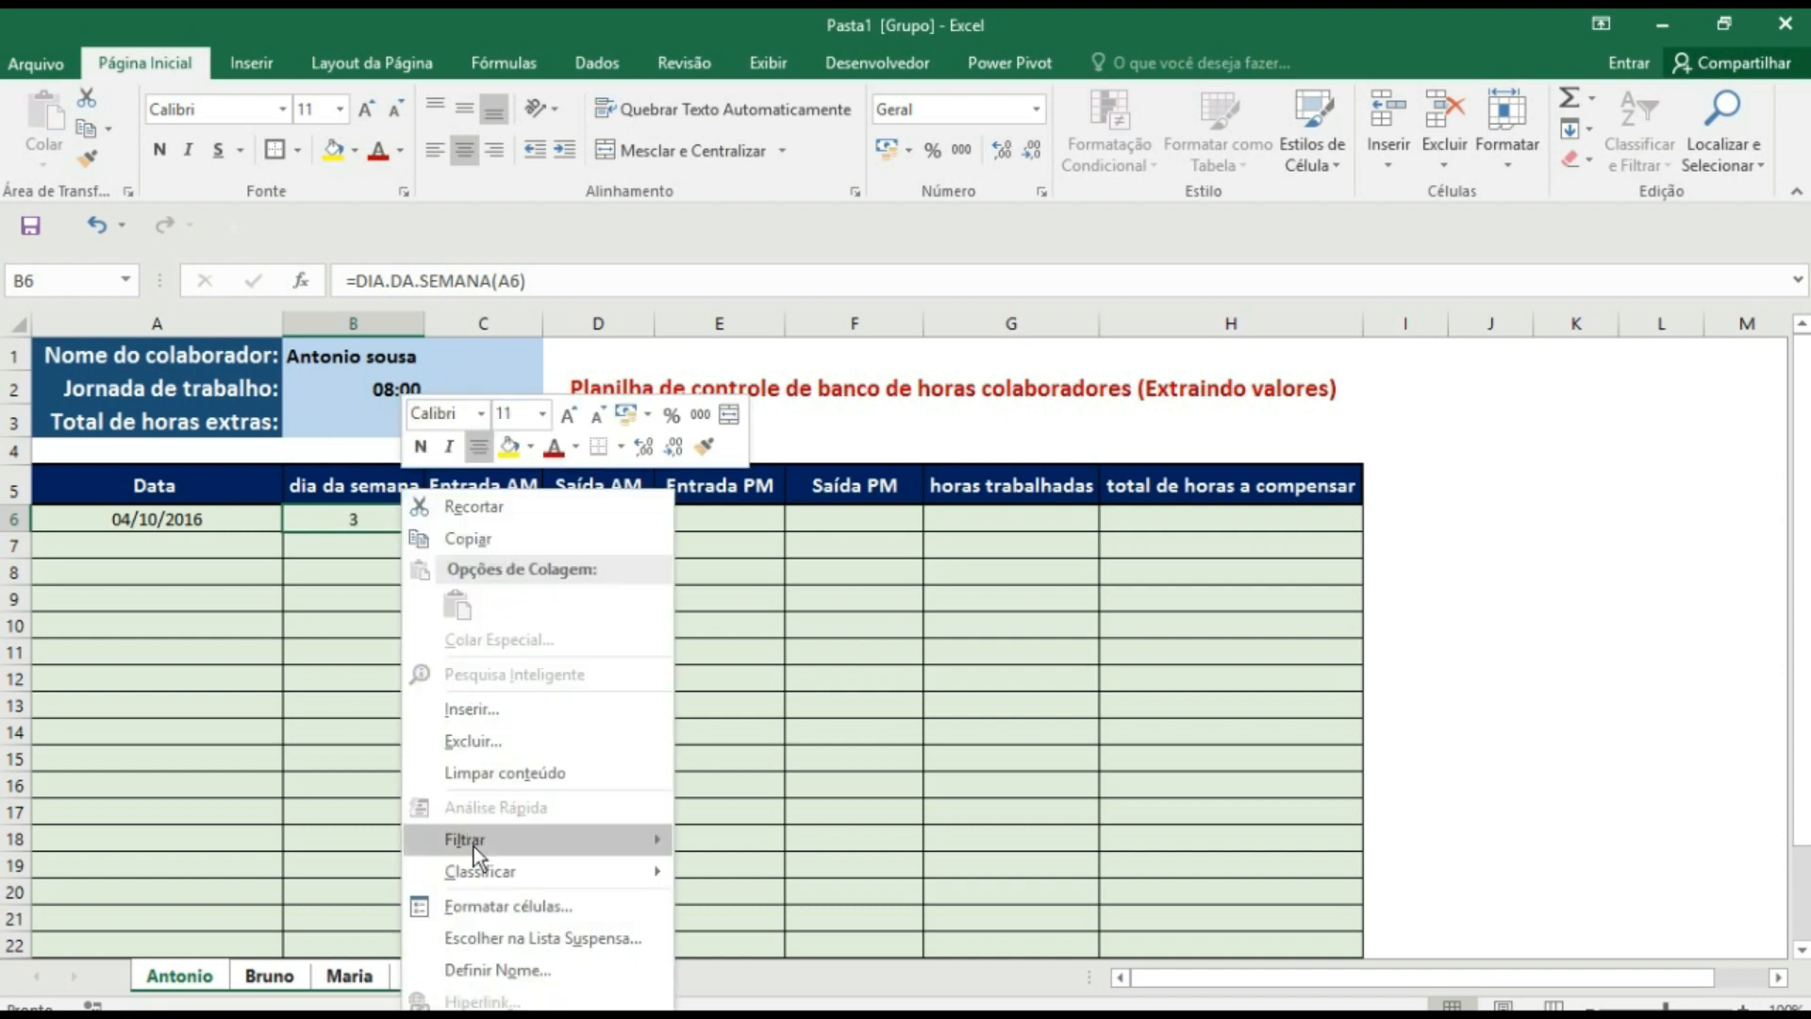
{"action": "left_click", "coordinate": [479, 907]}
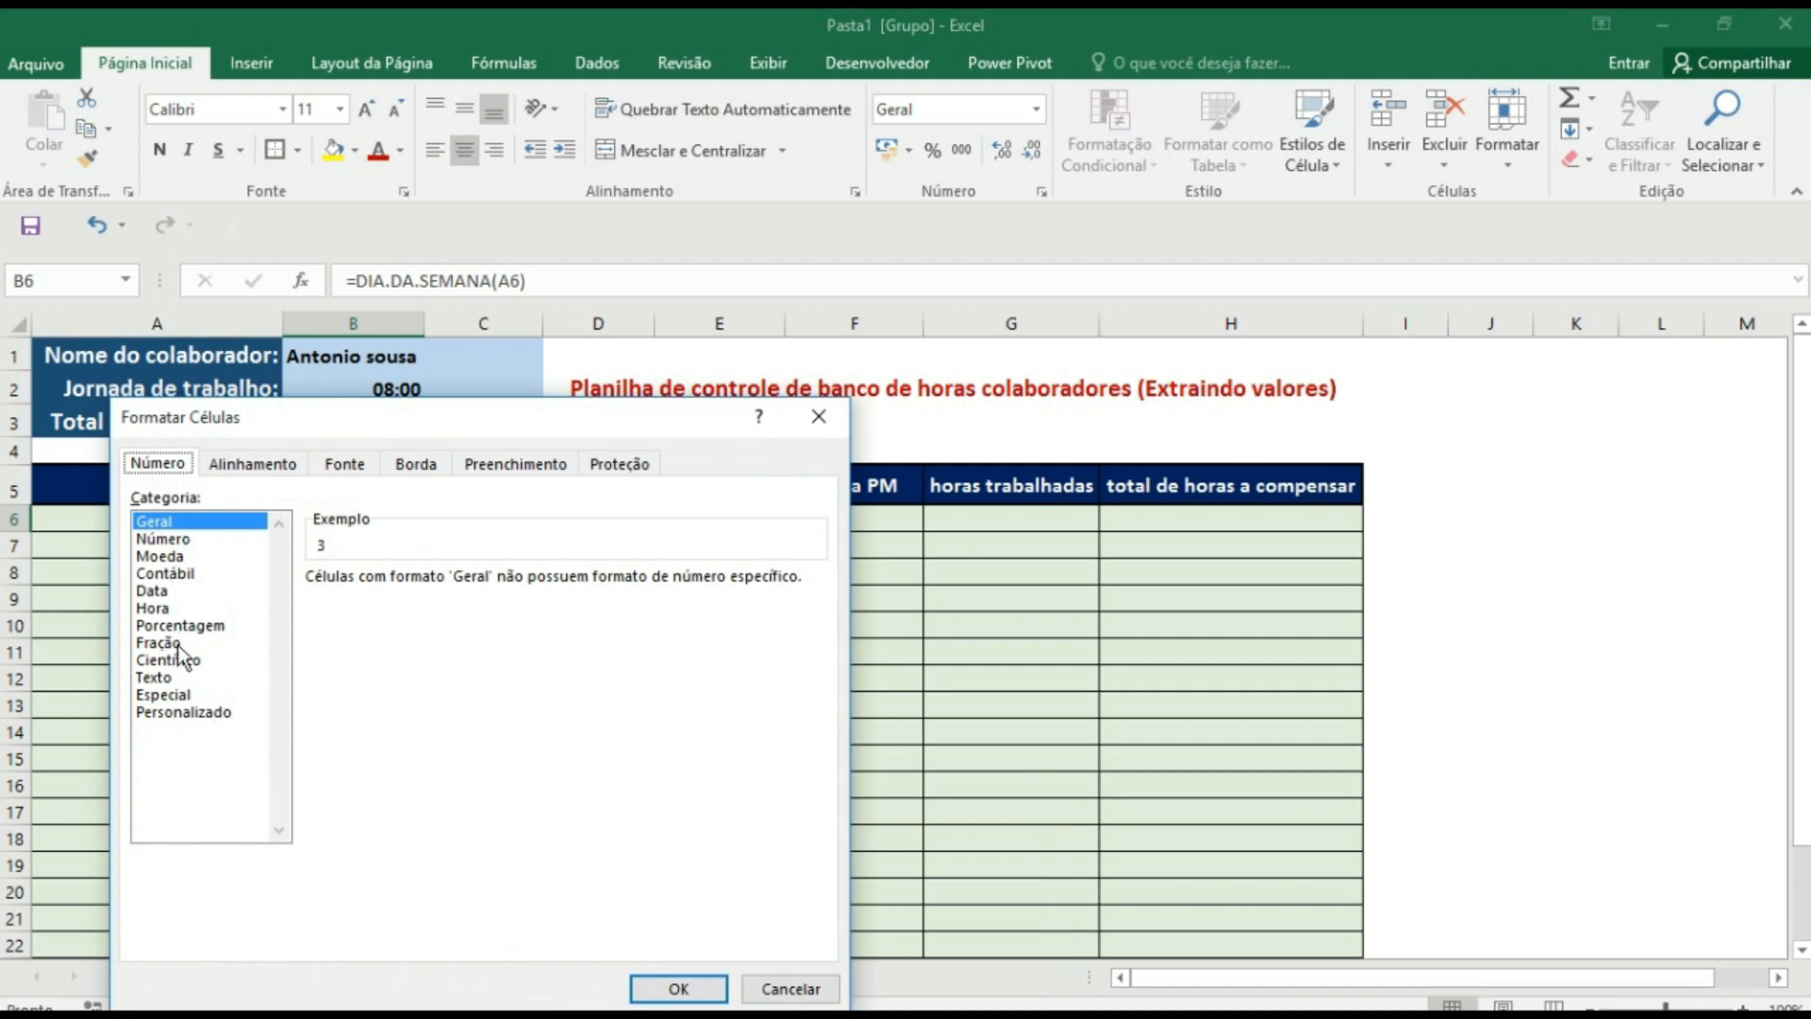
{"action": "left_click", "coordinate": [179, 712]}
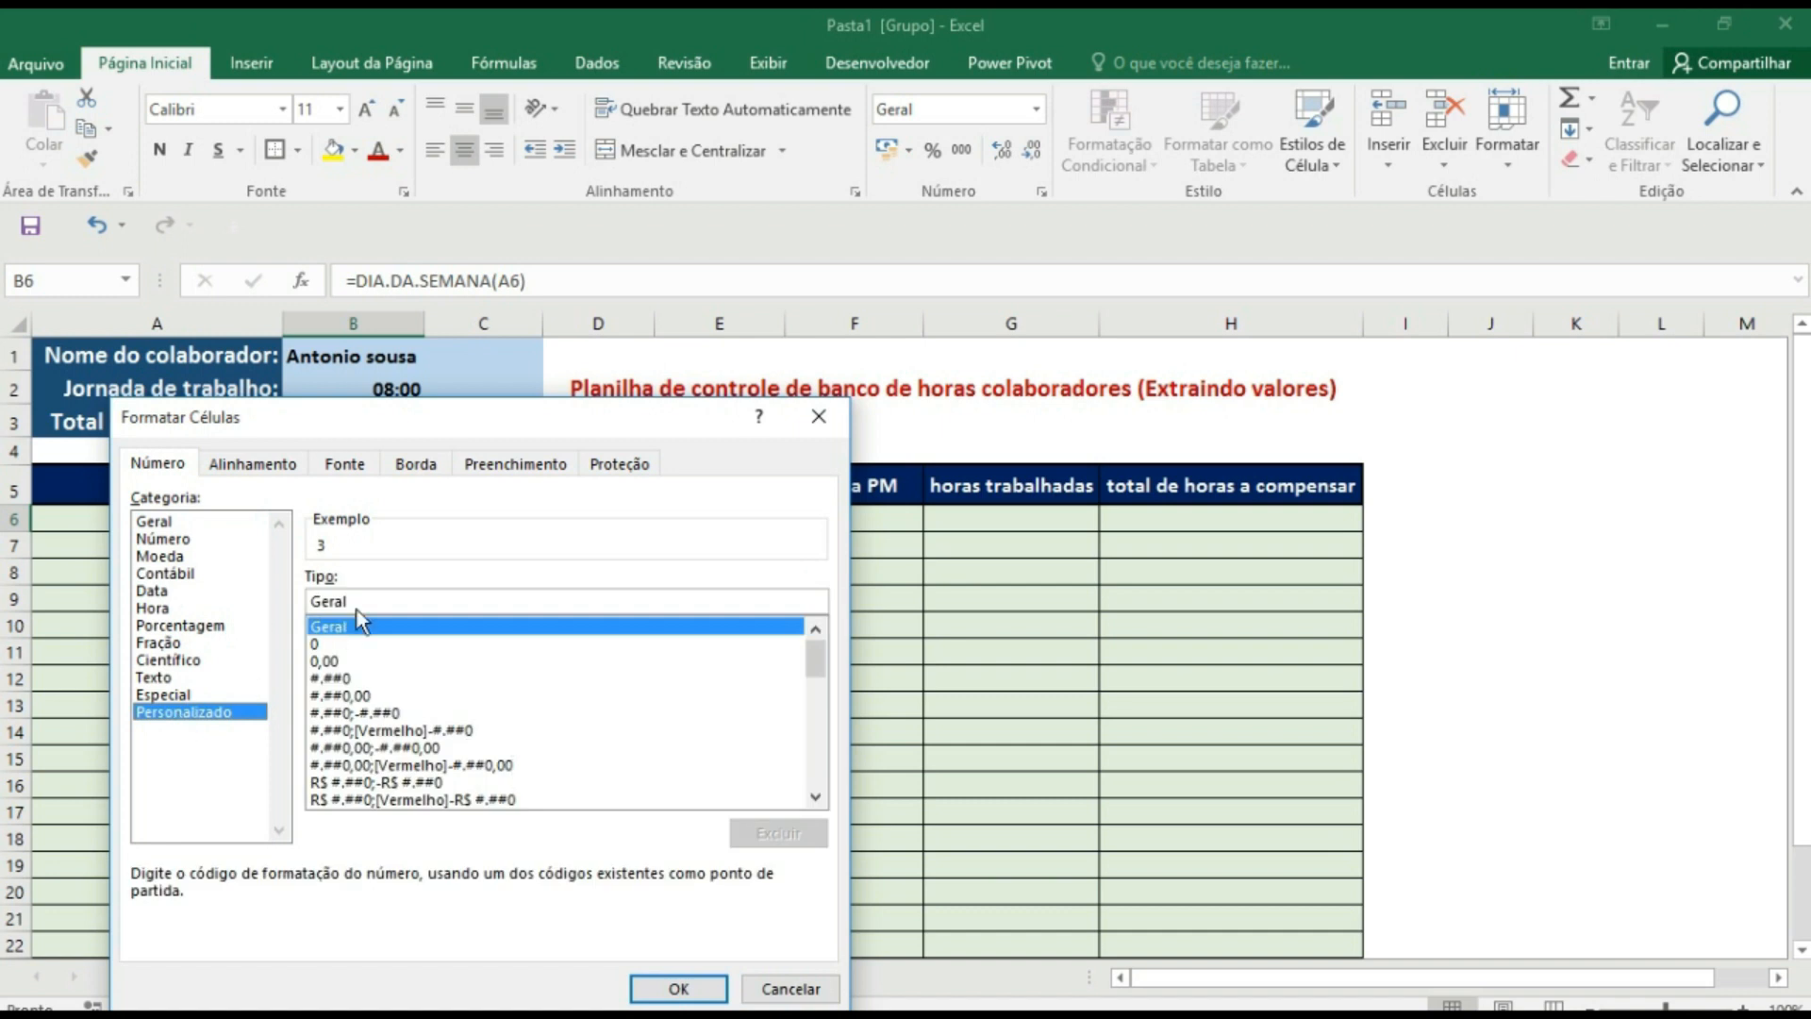
{"action": "double_click", "coordinate": [367, 602]}
{"action": "key", "text": "BackSpace"}
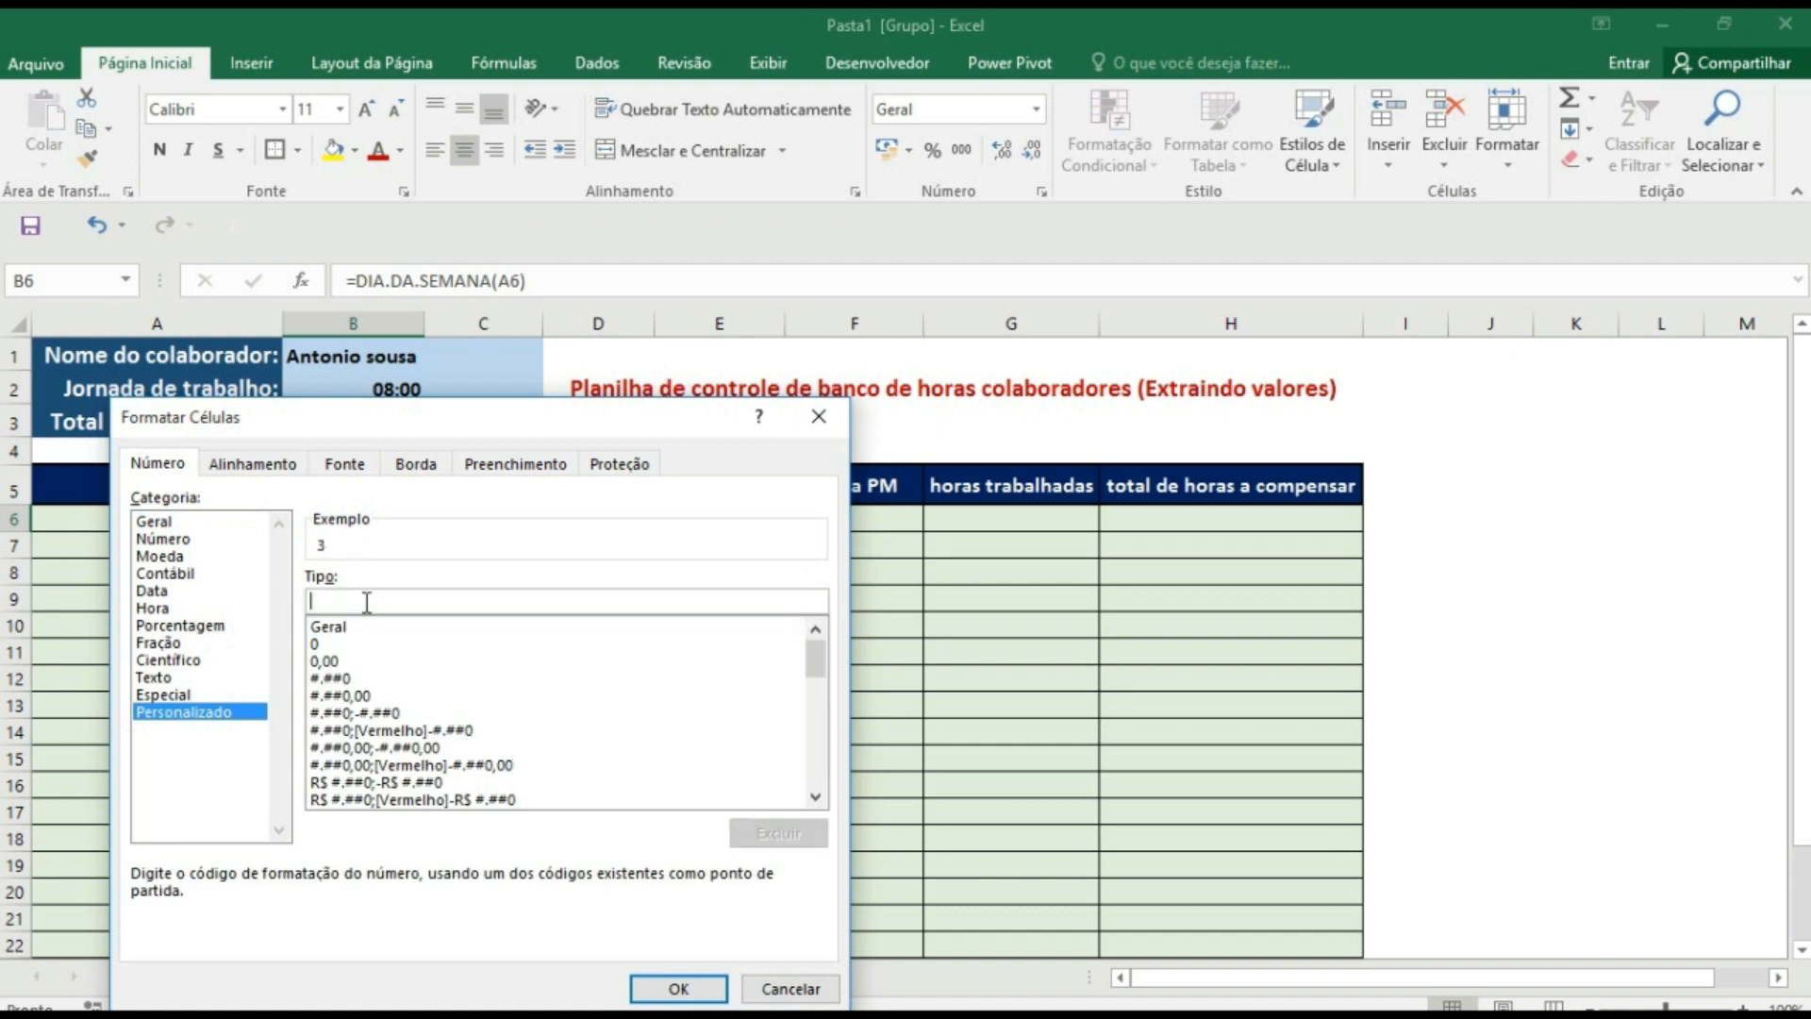
{"action": "type", "text": "dddd"}
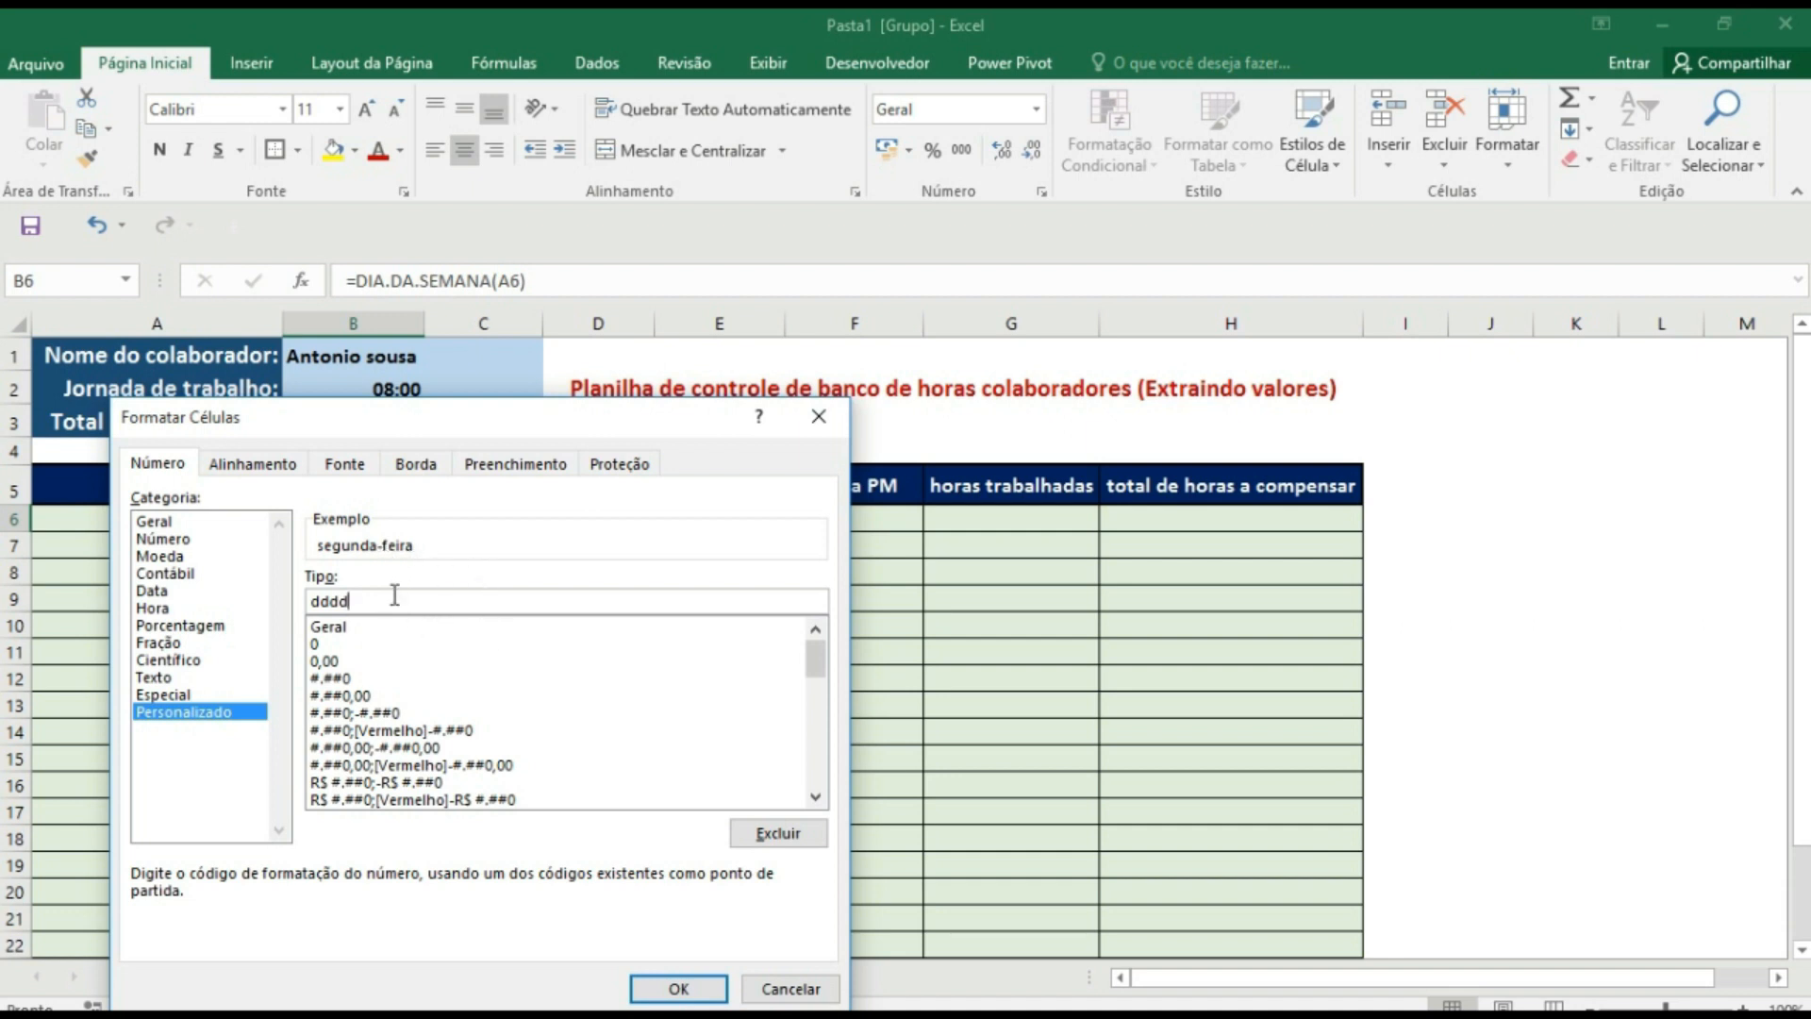
{"action": "key", "text": "BackSpace"}
{"action": "type", "text": "d"}
{"action": "left_click", "coordinate": [671, 986]}
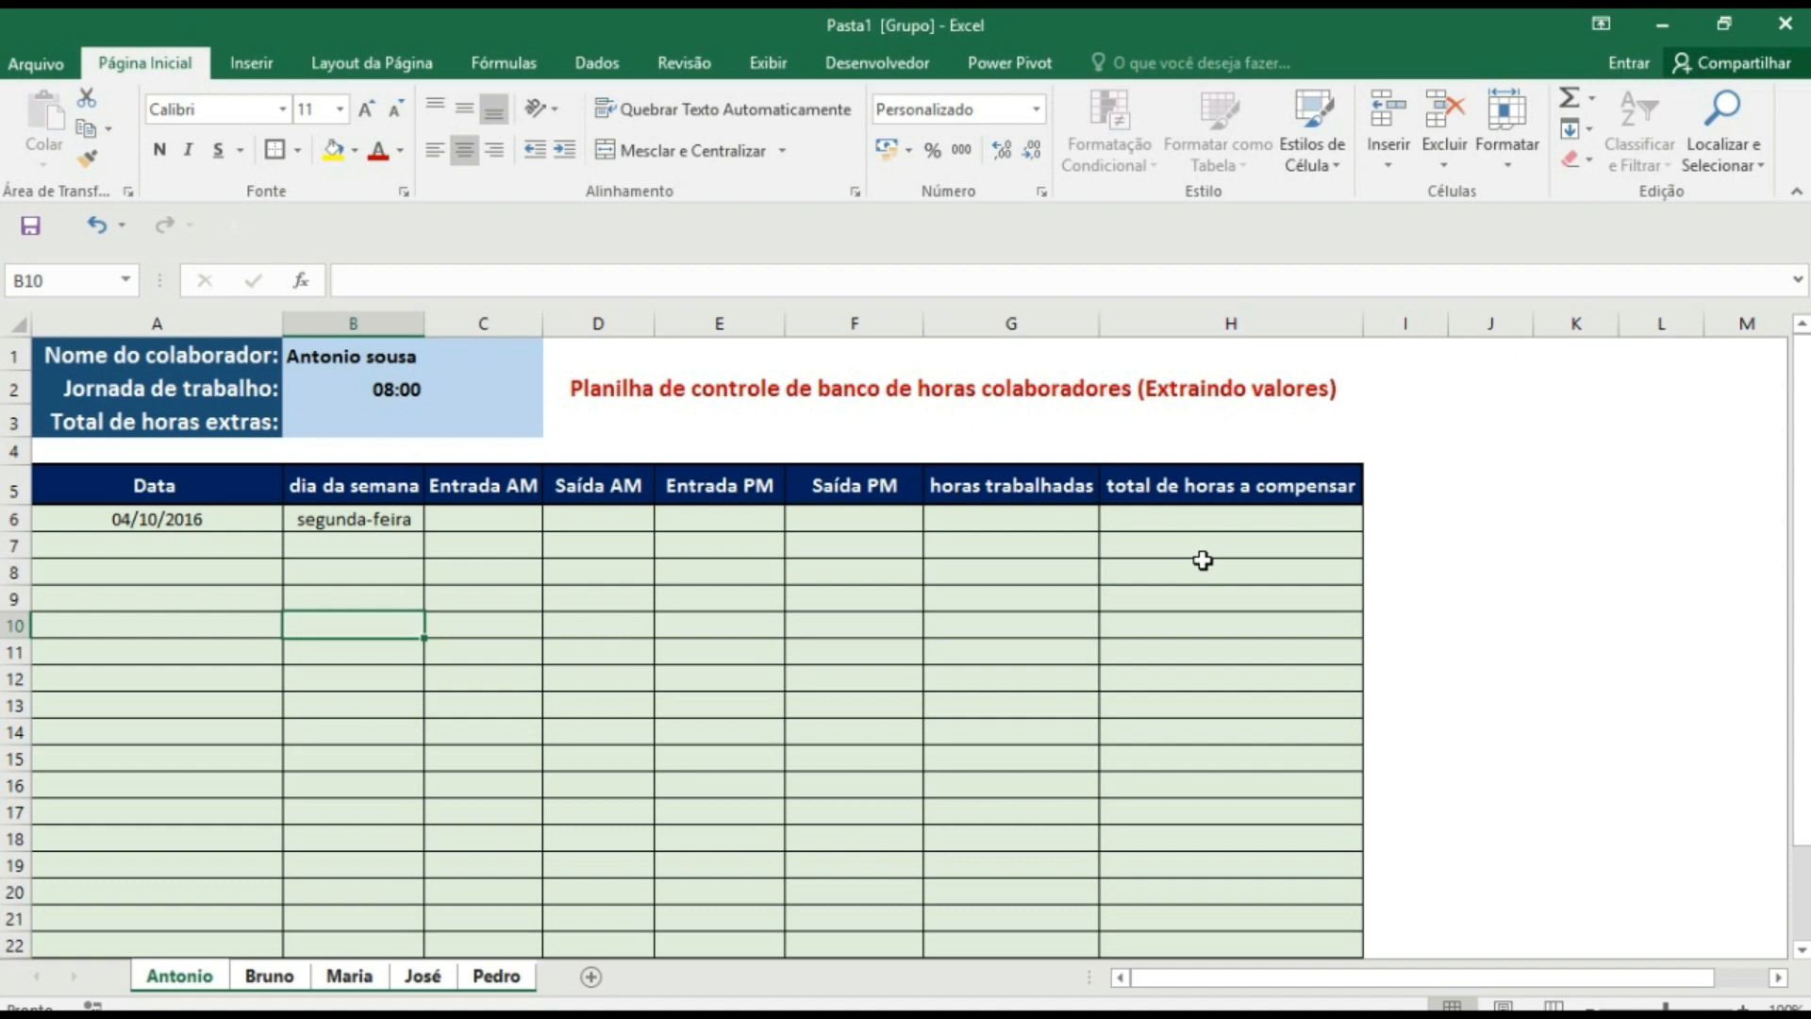
- In the advanced Excel options, disable "Usar sistema de data 1904" for this workbook, enable it again and accept the options
{"action": "left_click", "coordinate": [28, 64]}
{"action": "left_click", "coordinate": [70, 713]}
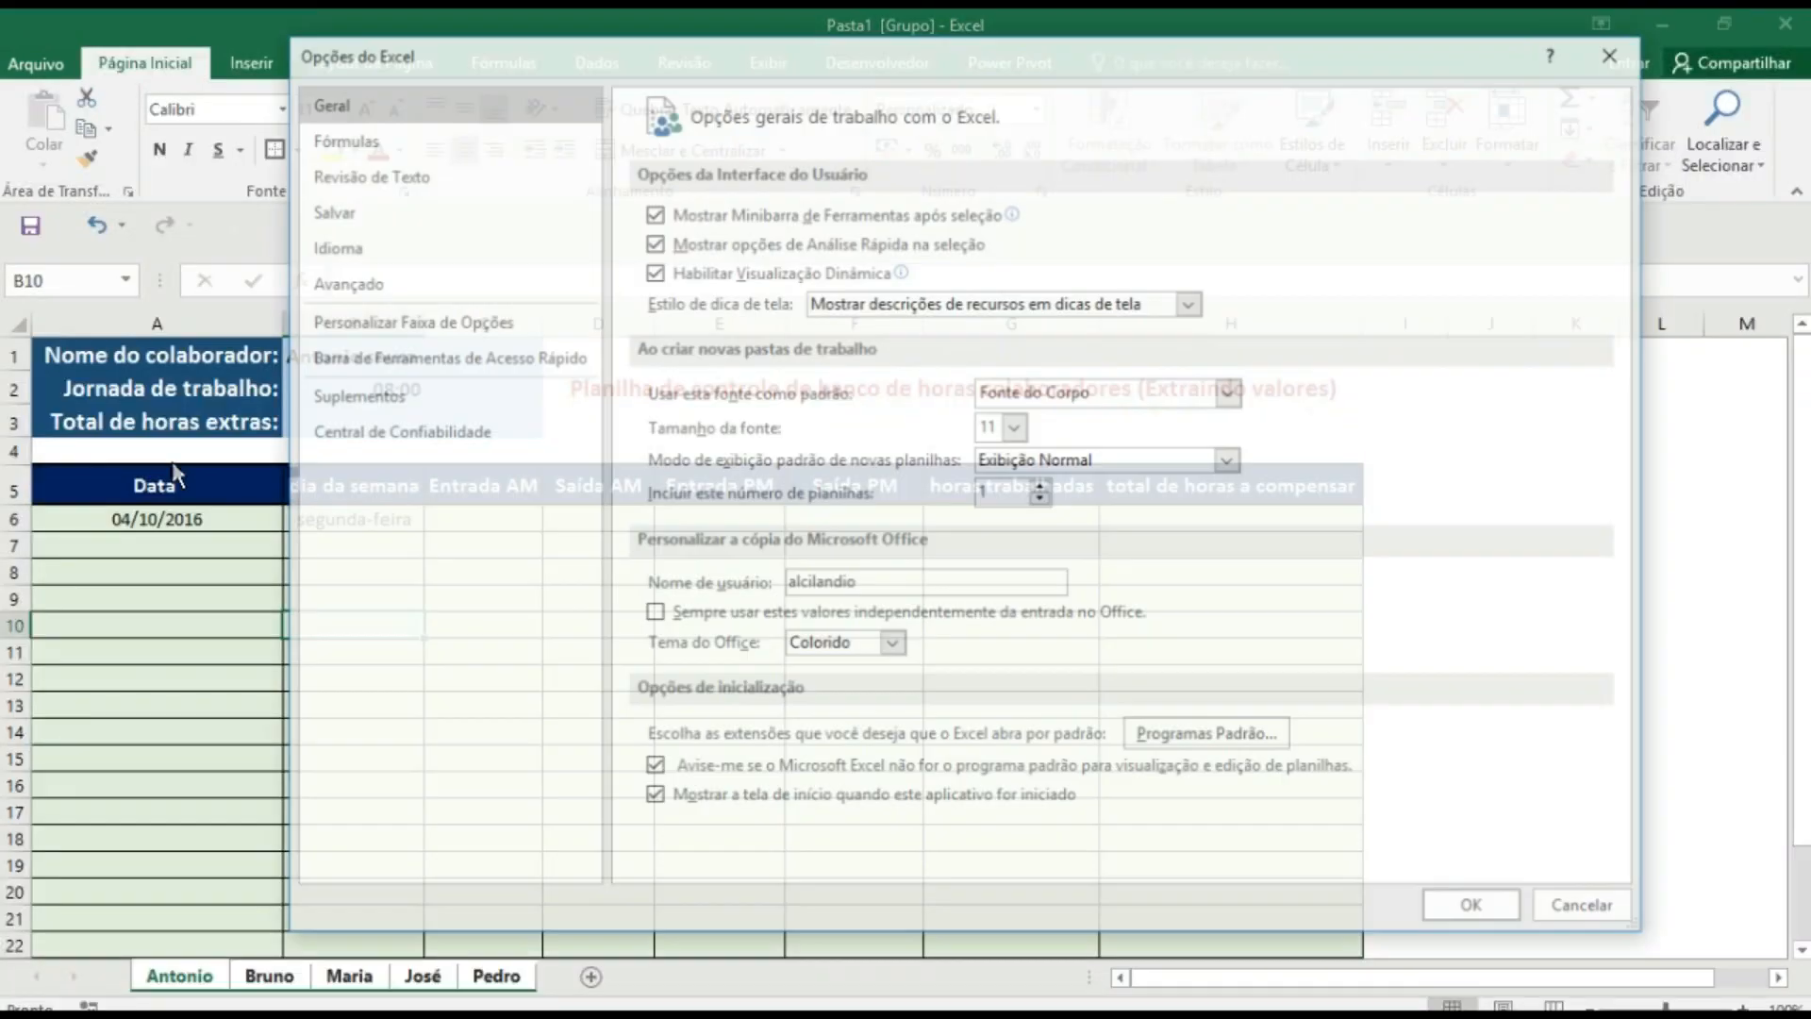
{"action": "left_click", "coordinate": [339, 281]}
{"action": "left_click_drag", "start_coordinate": [1625, 227], "coordinate": [1641, 723]}
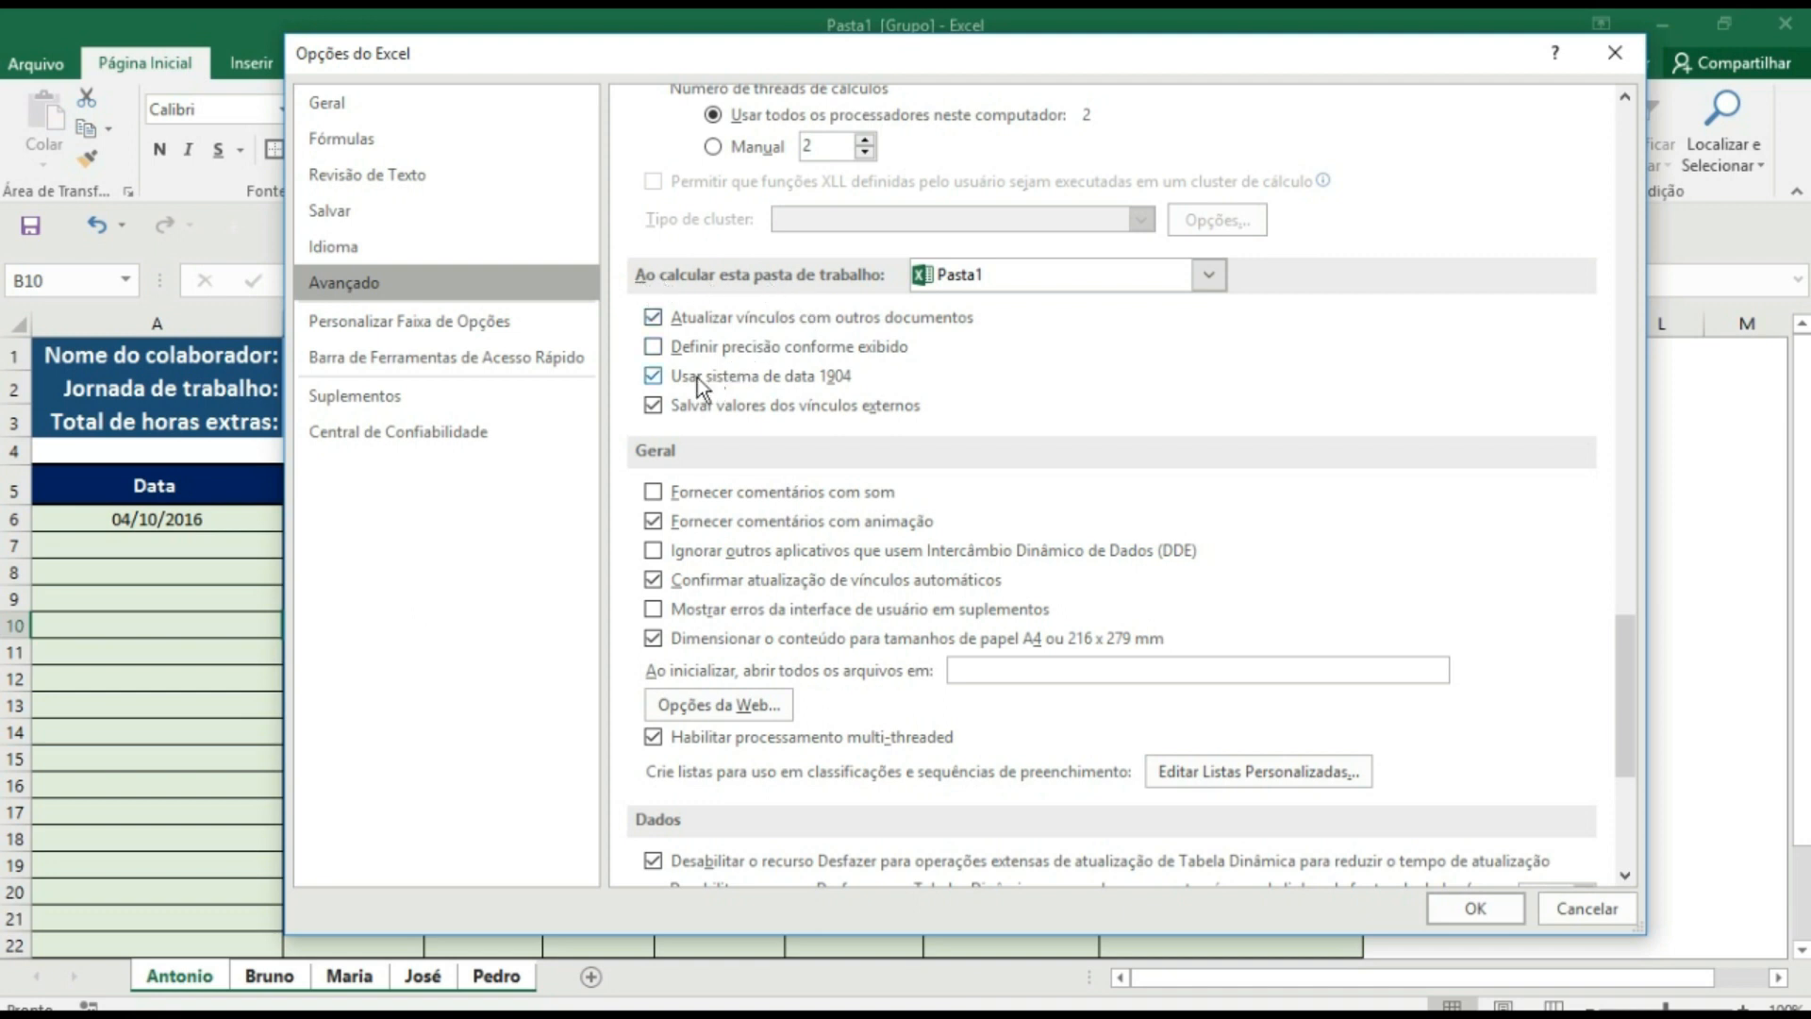
{"action": "left_click", "coordinate": [654, 380]}
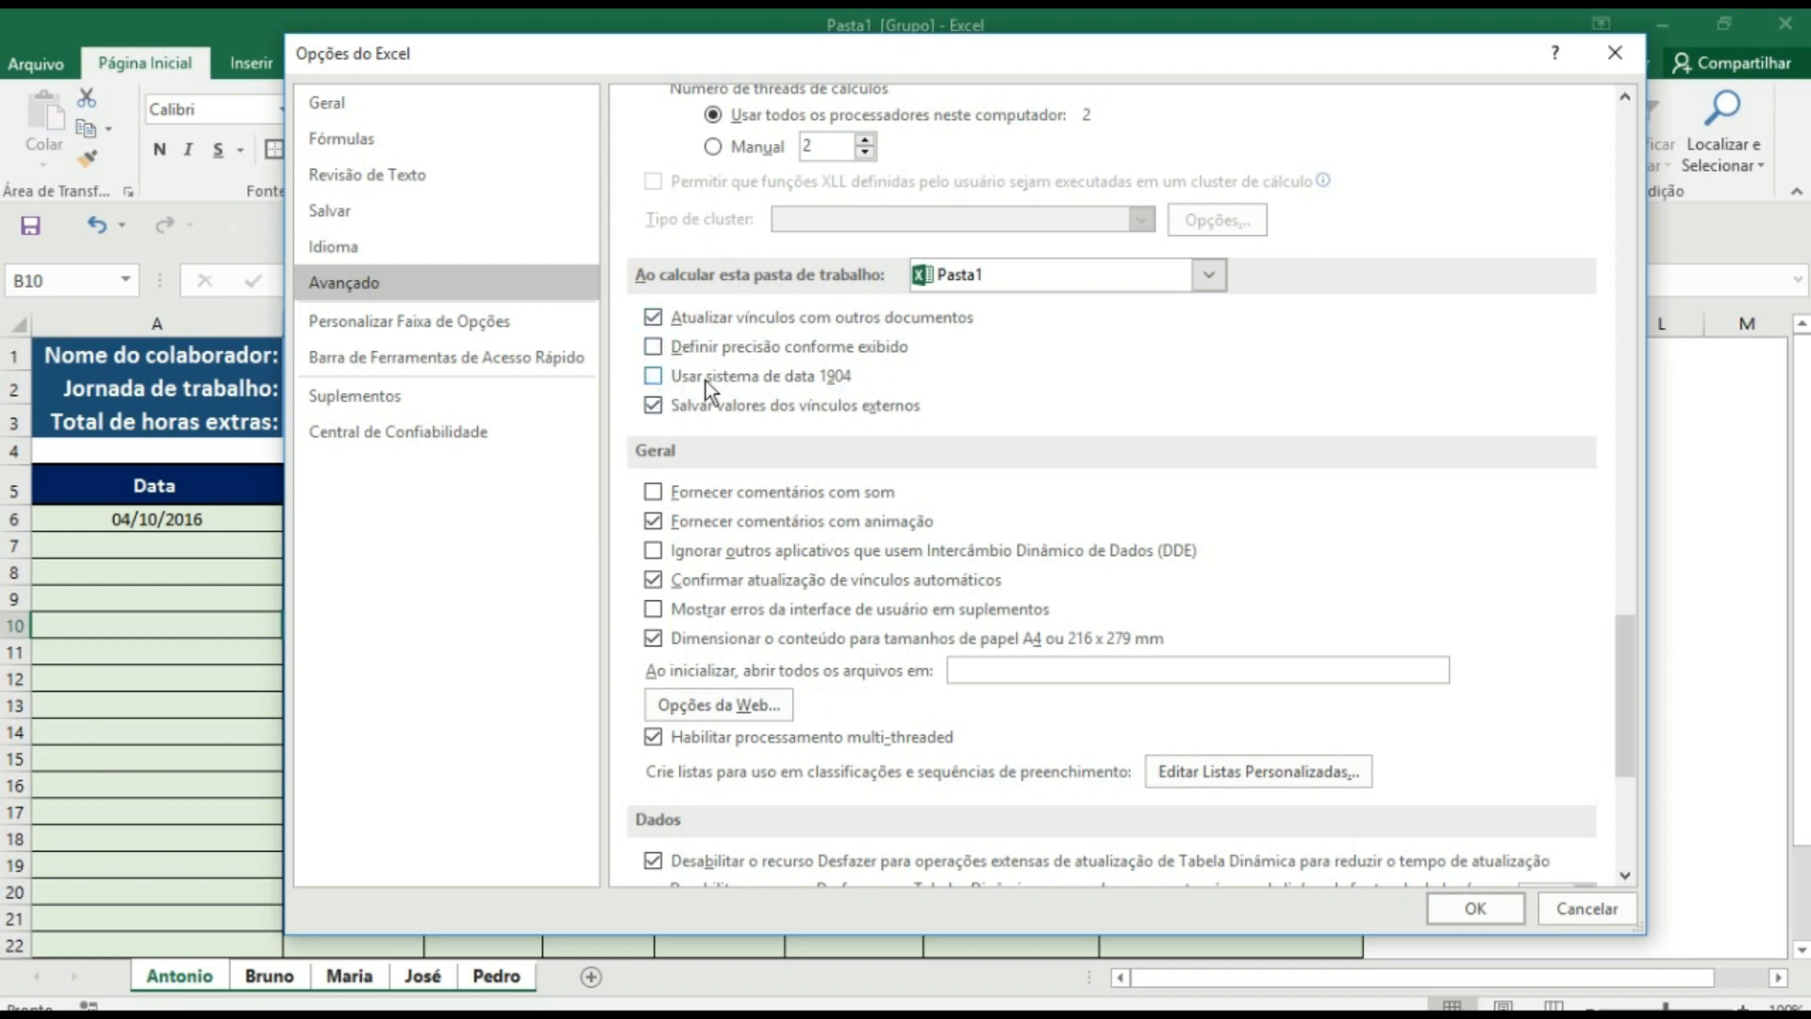
{"action": "left_click", "coordinate": [654, 377]}
{"action": "left_click", "coordinate": [1453, 903]}
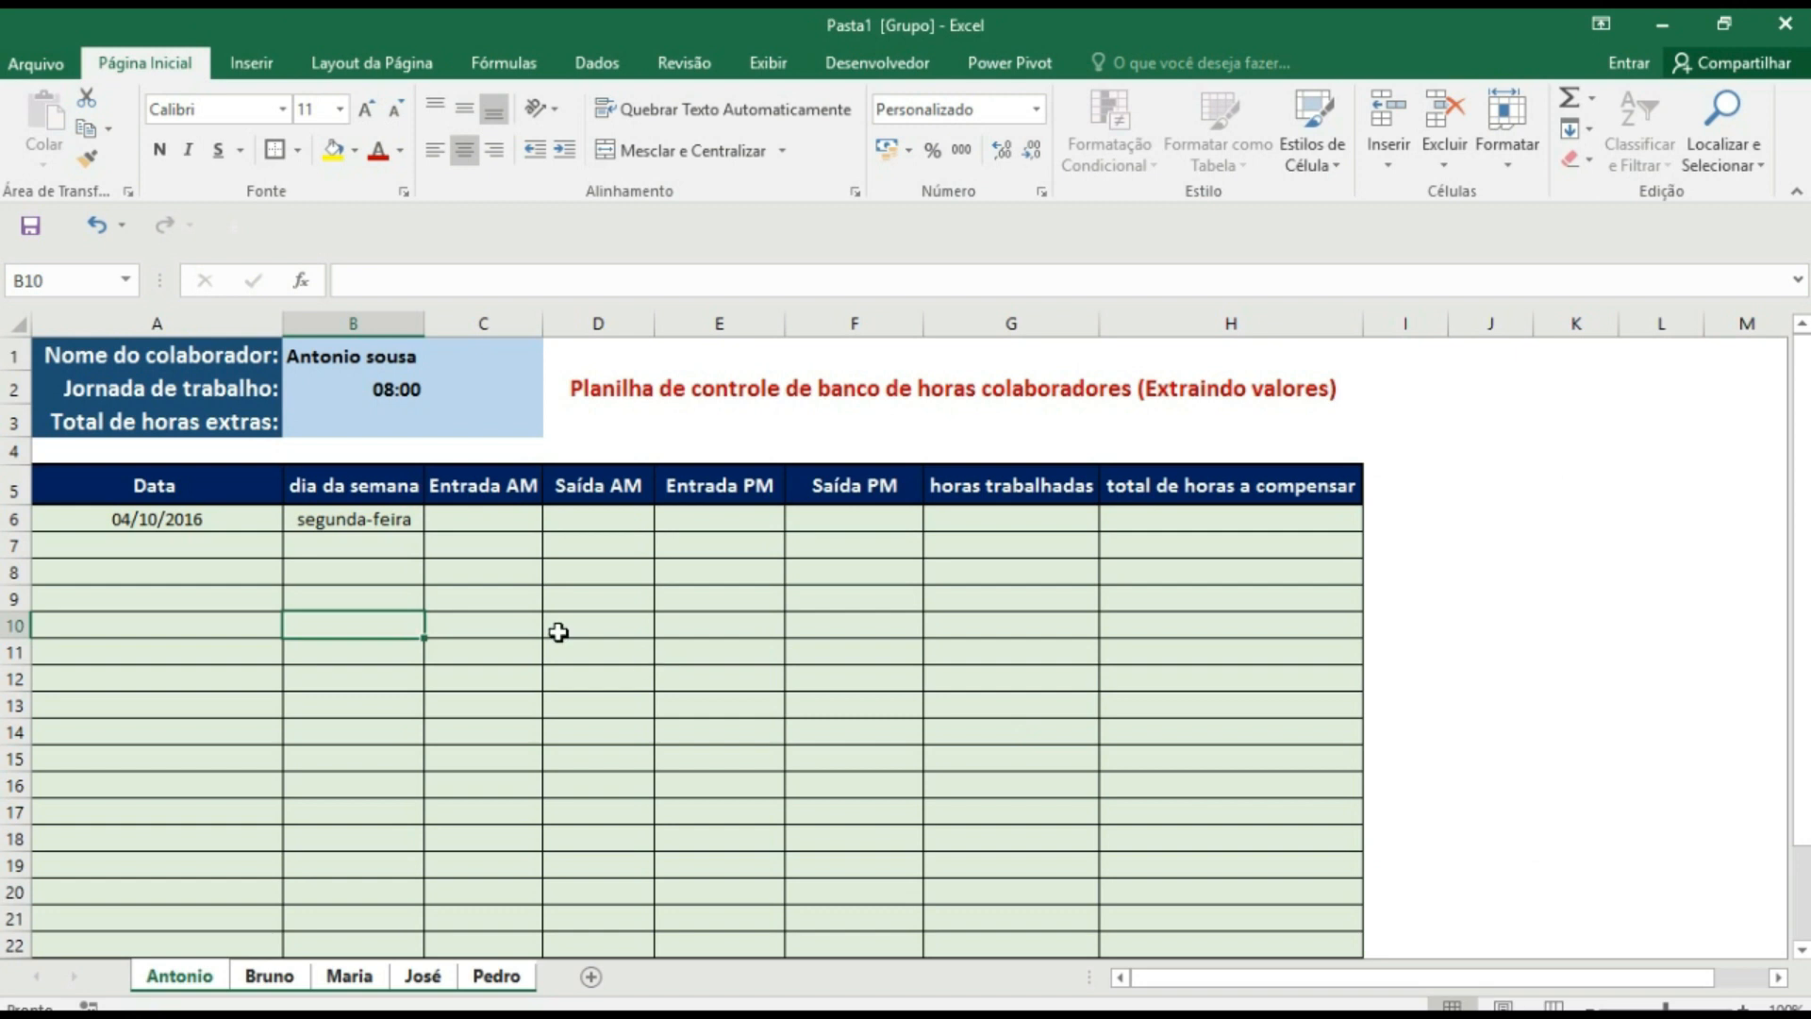
- Change the weekday formula in cell B6 to =DIA.DA.SEMANA(A6)+1
{"action": "left_click", "coordinate": [347, 519]}
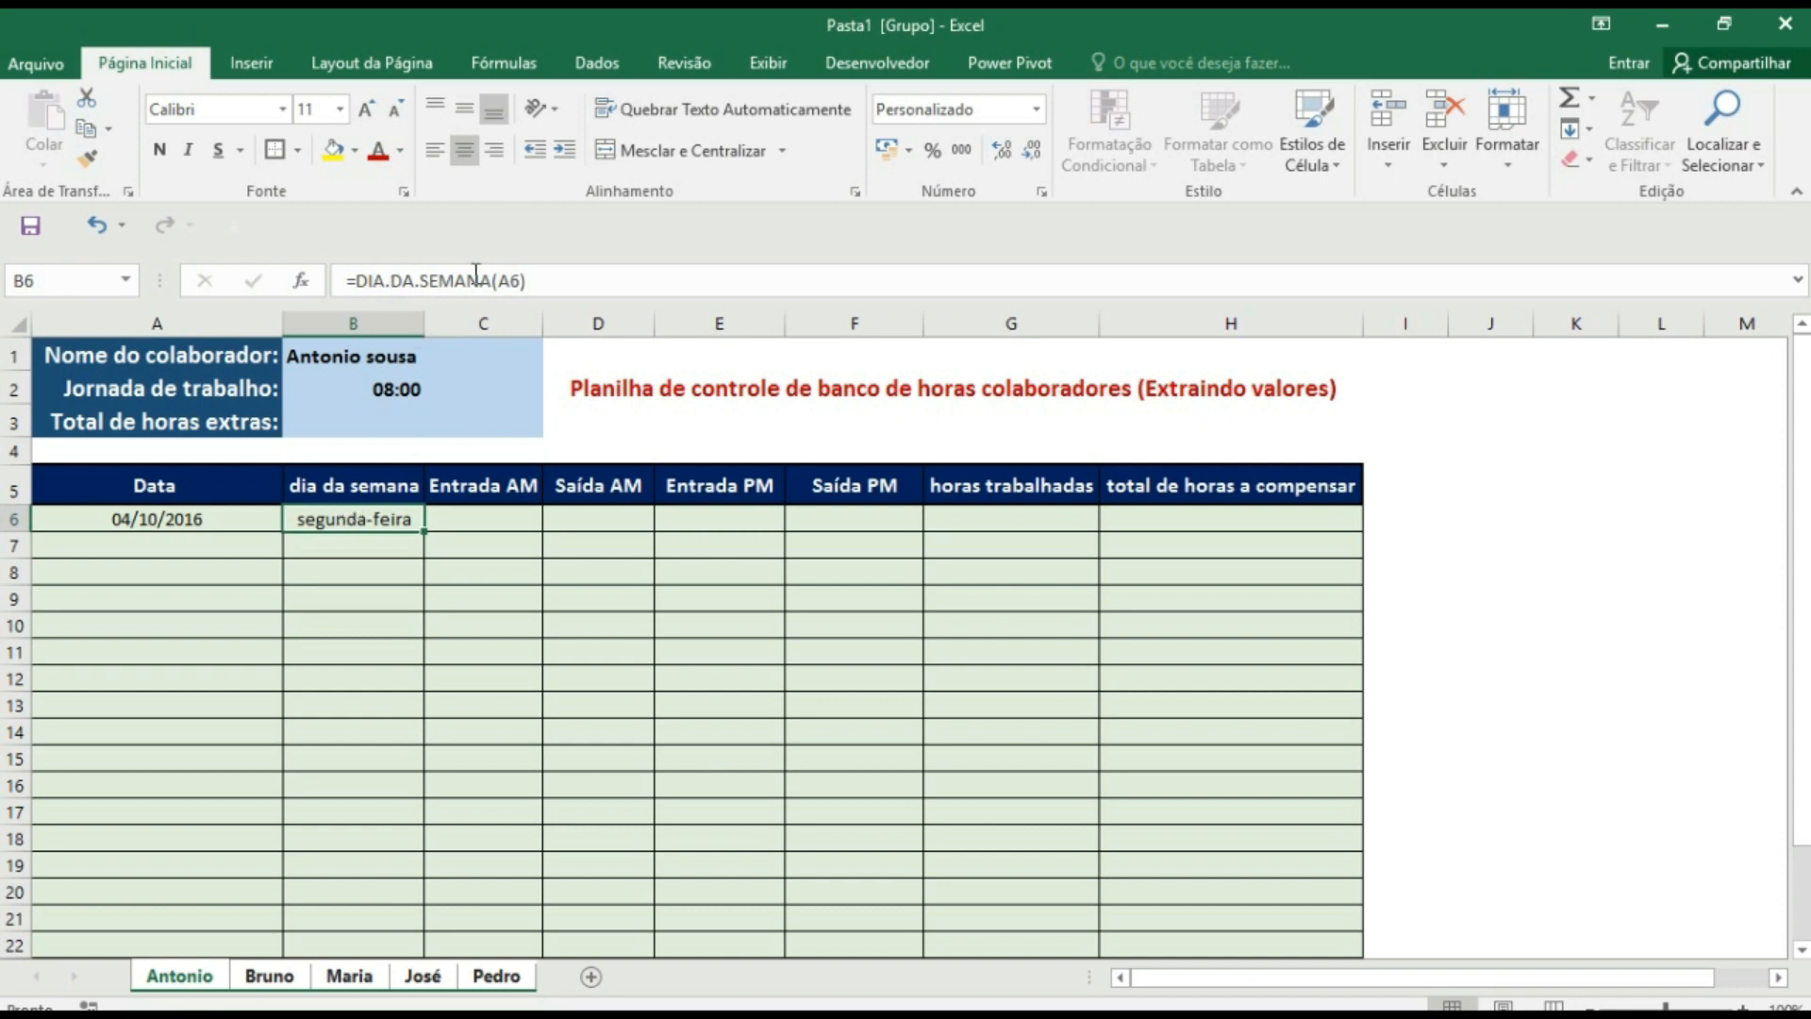
{"action": "double_click", "coordinate": [368, 518]}
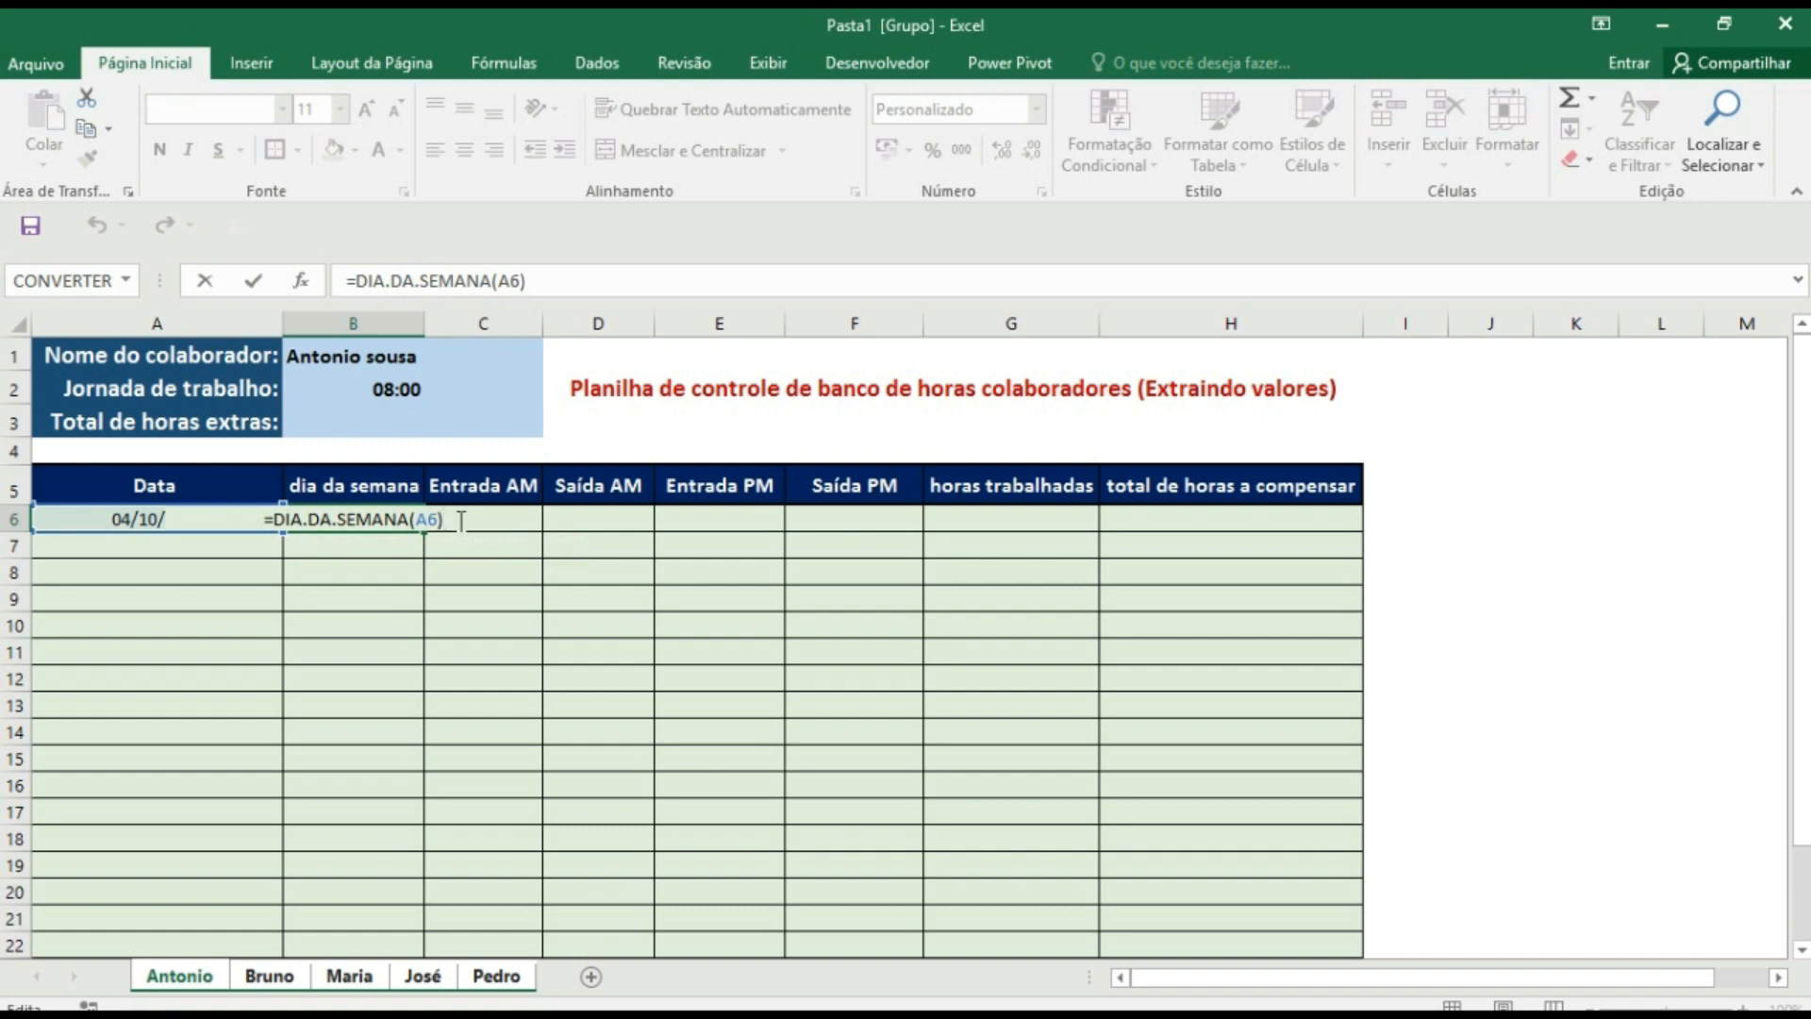
{"action": "type", "text": "+1"}
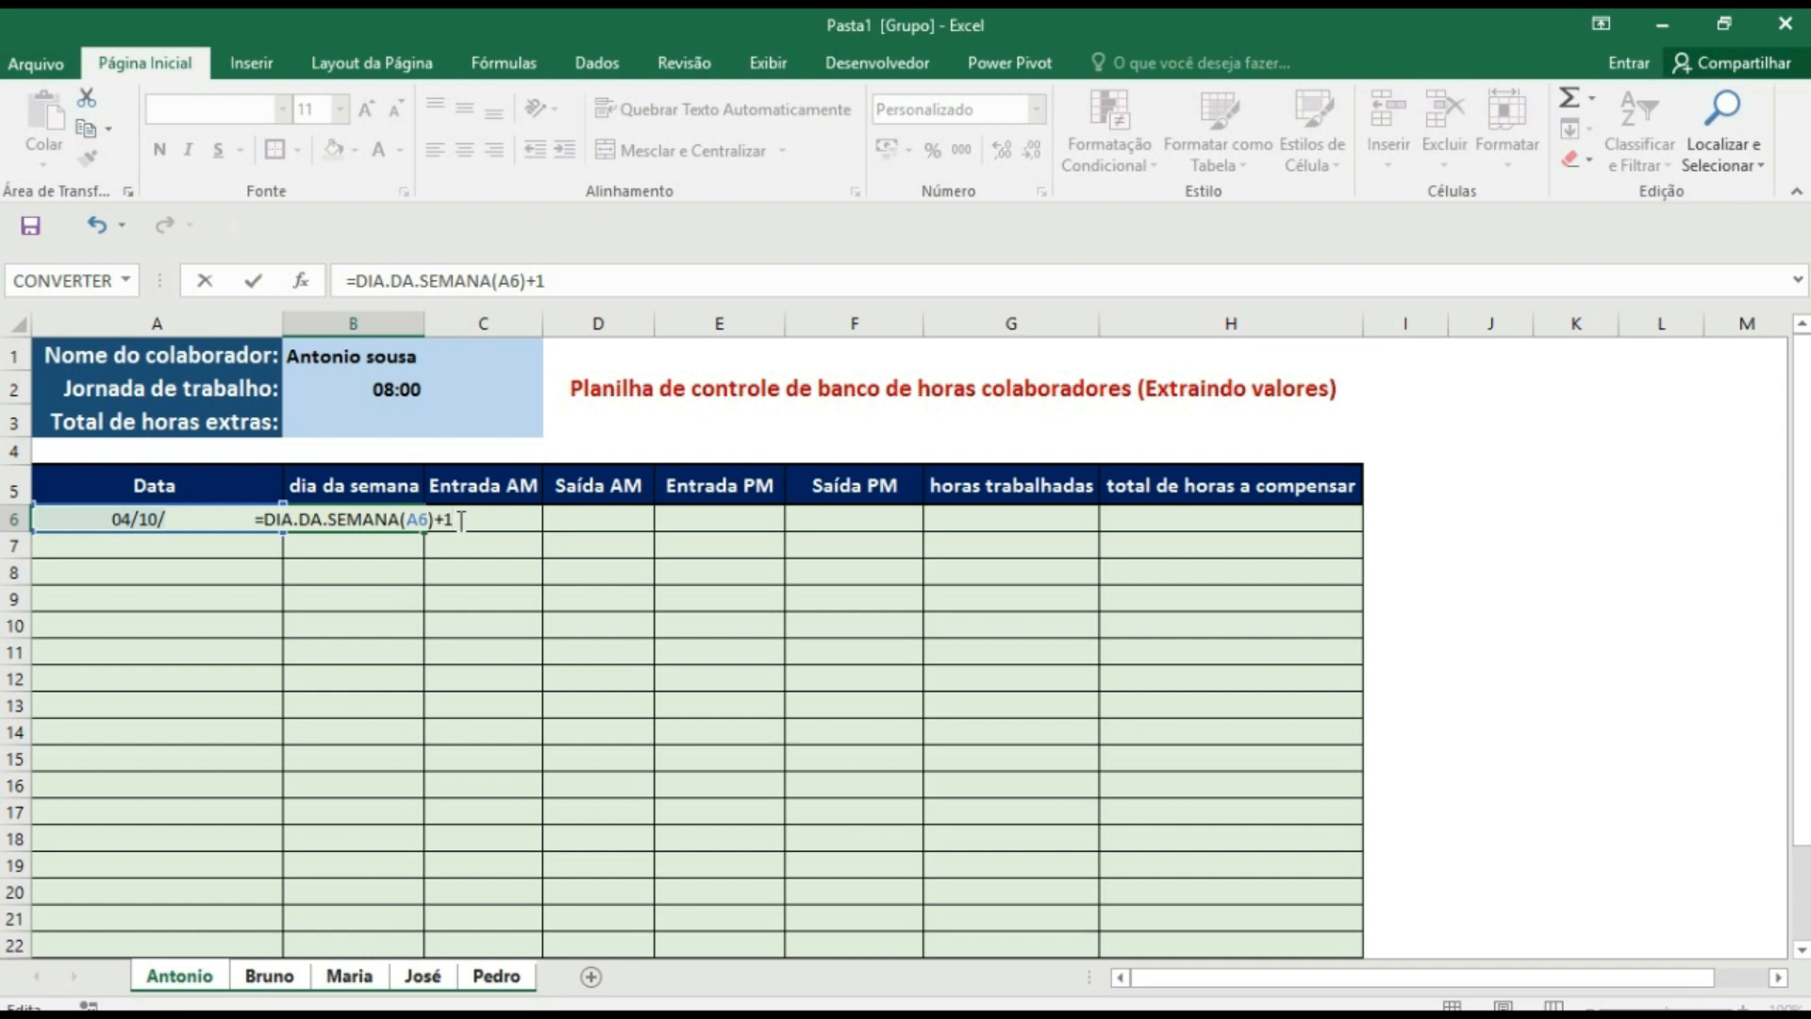
{"action": "key", "text": "Return"}
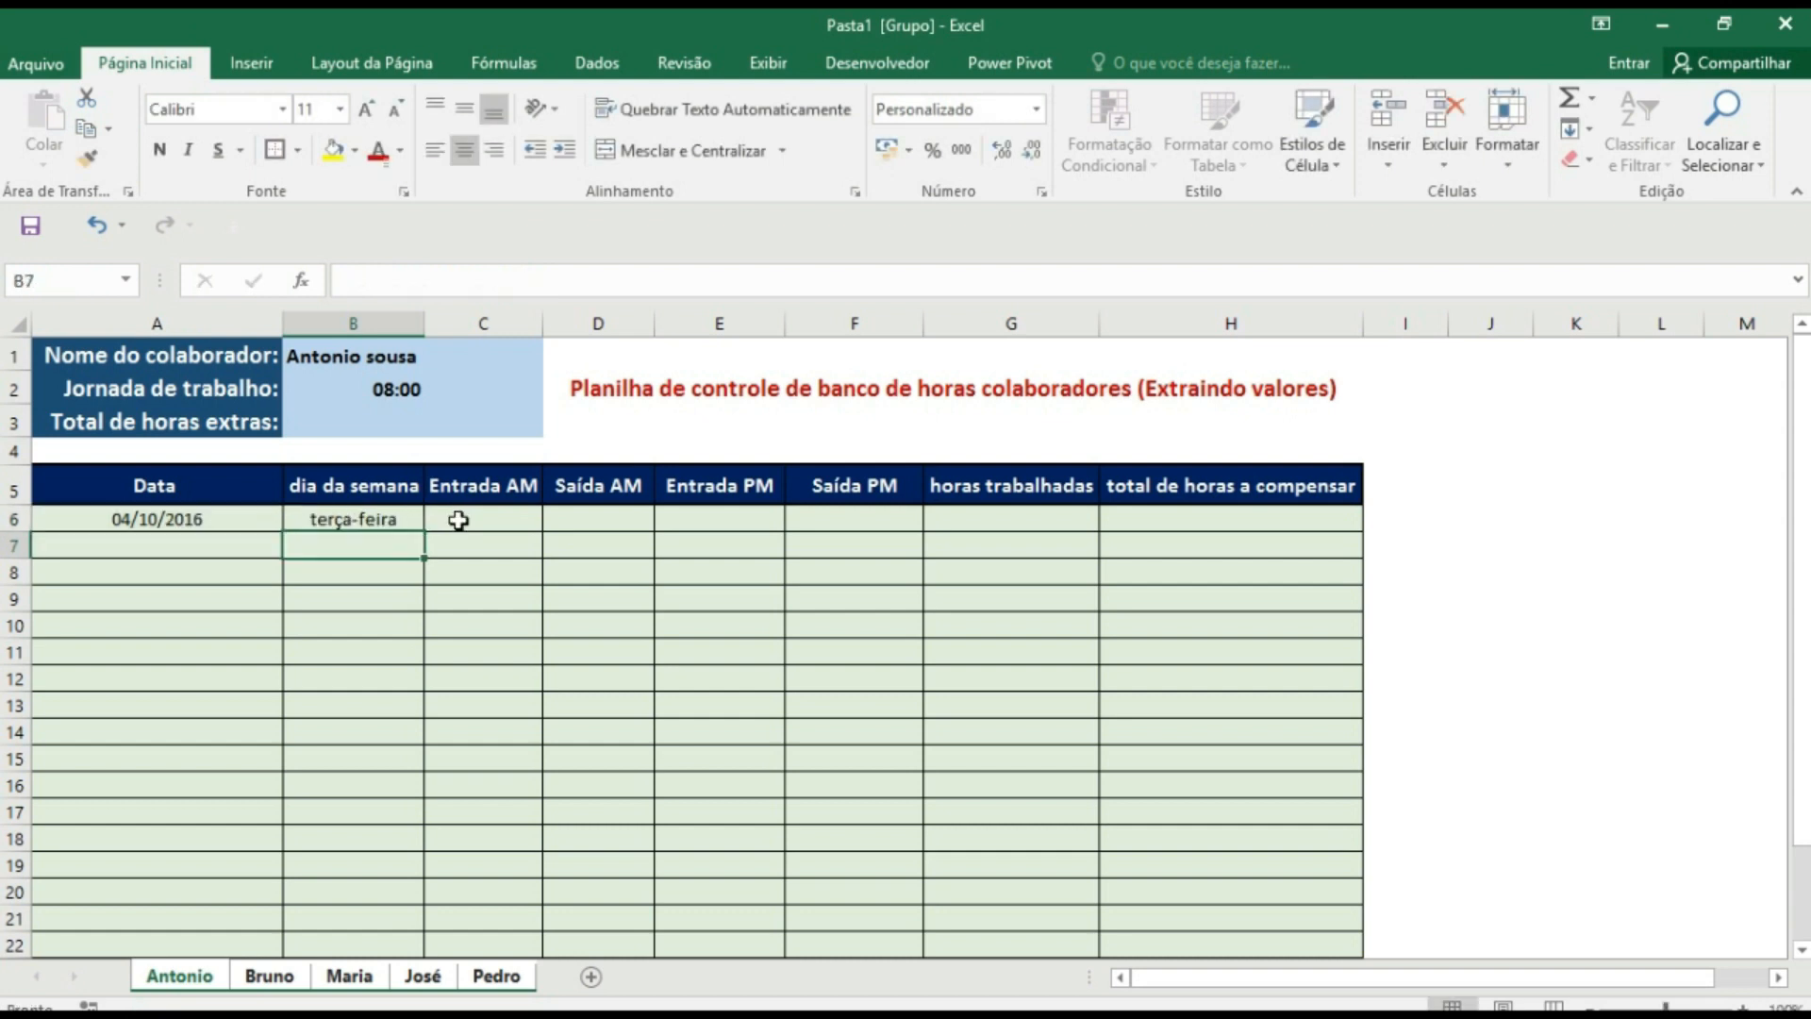
{"action": "left_click", "coordinate": [371, 519]}
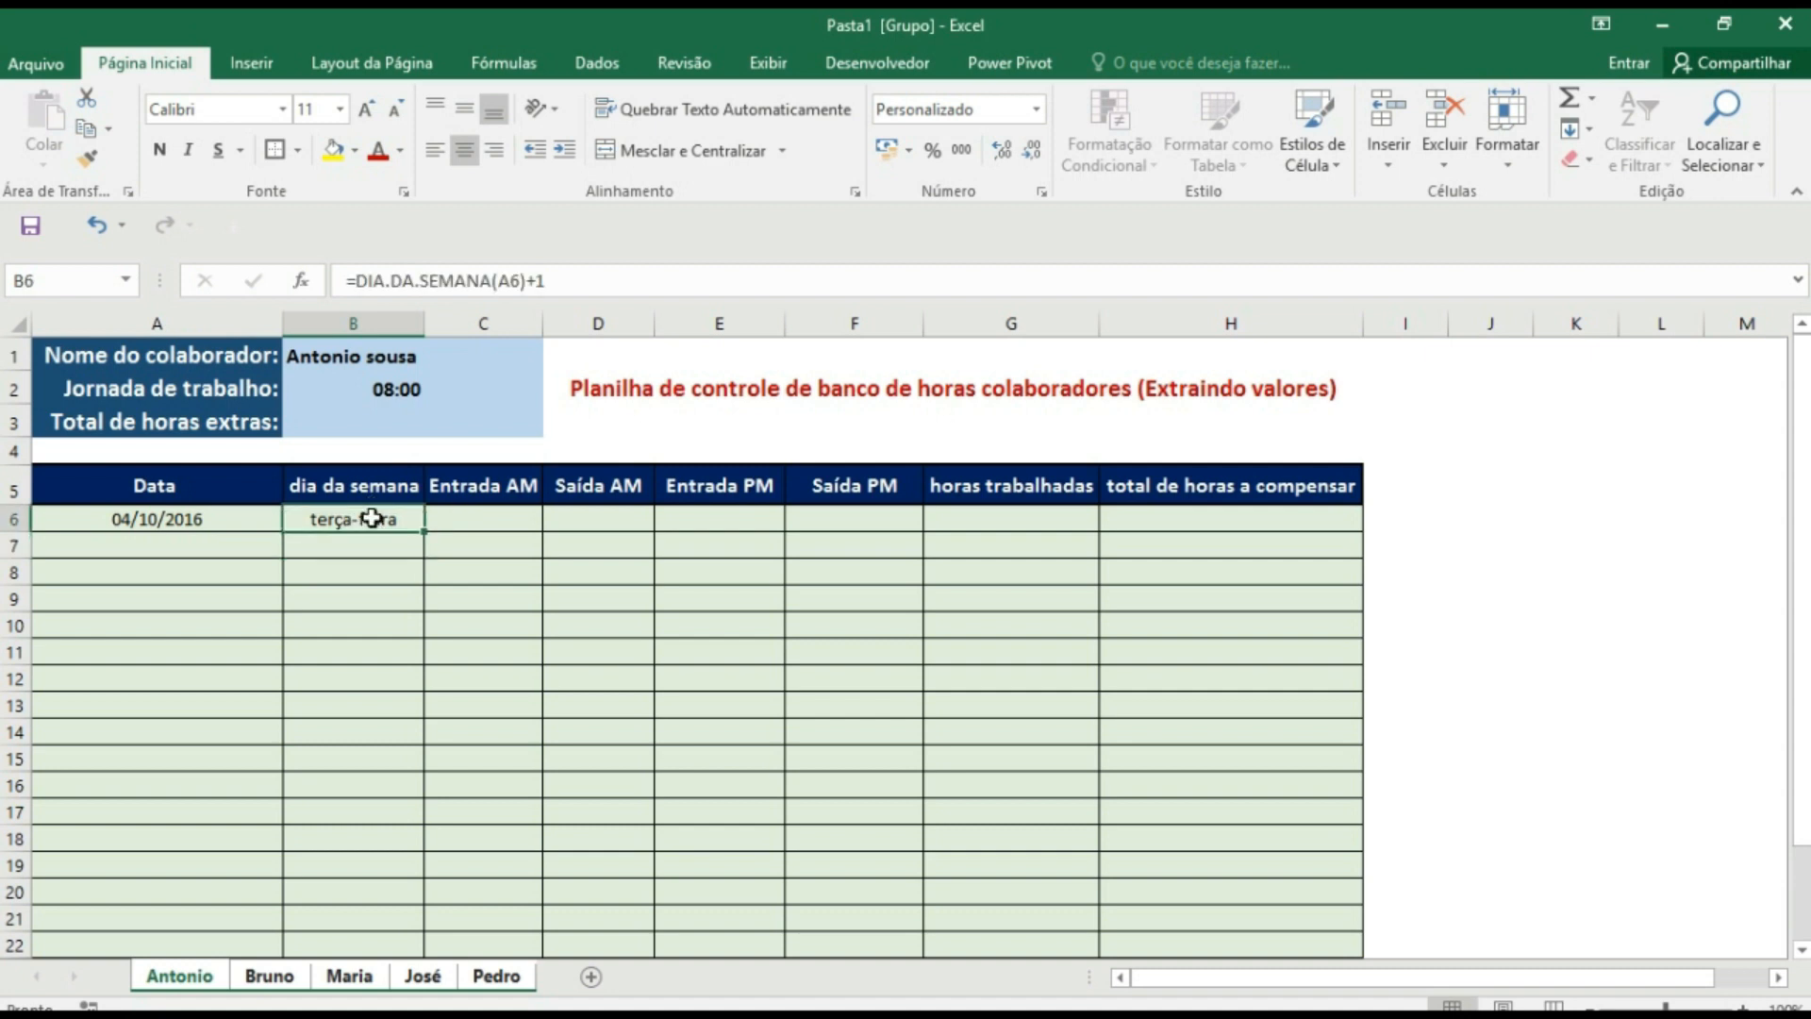
{"action": "left_click", "coordinate": [236, 520]}
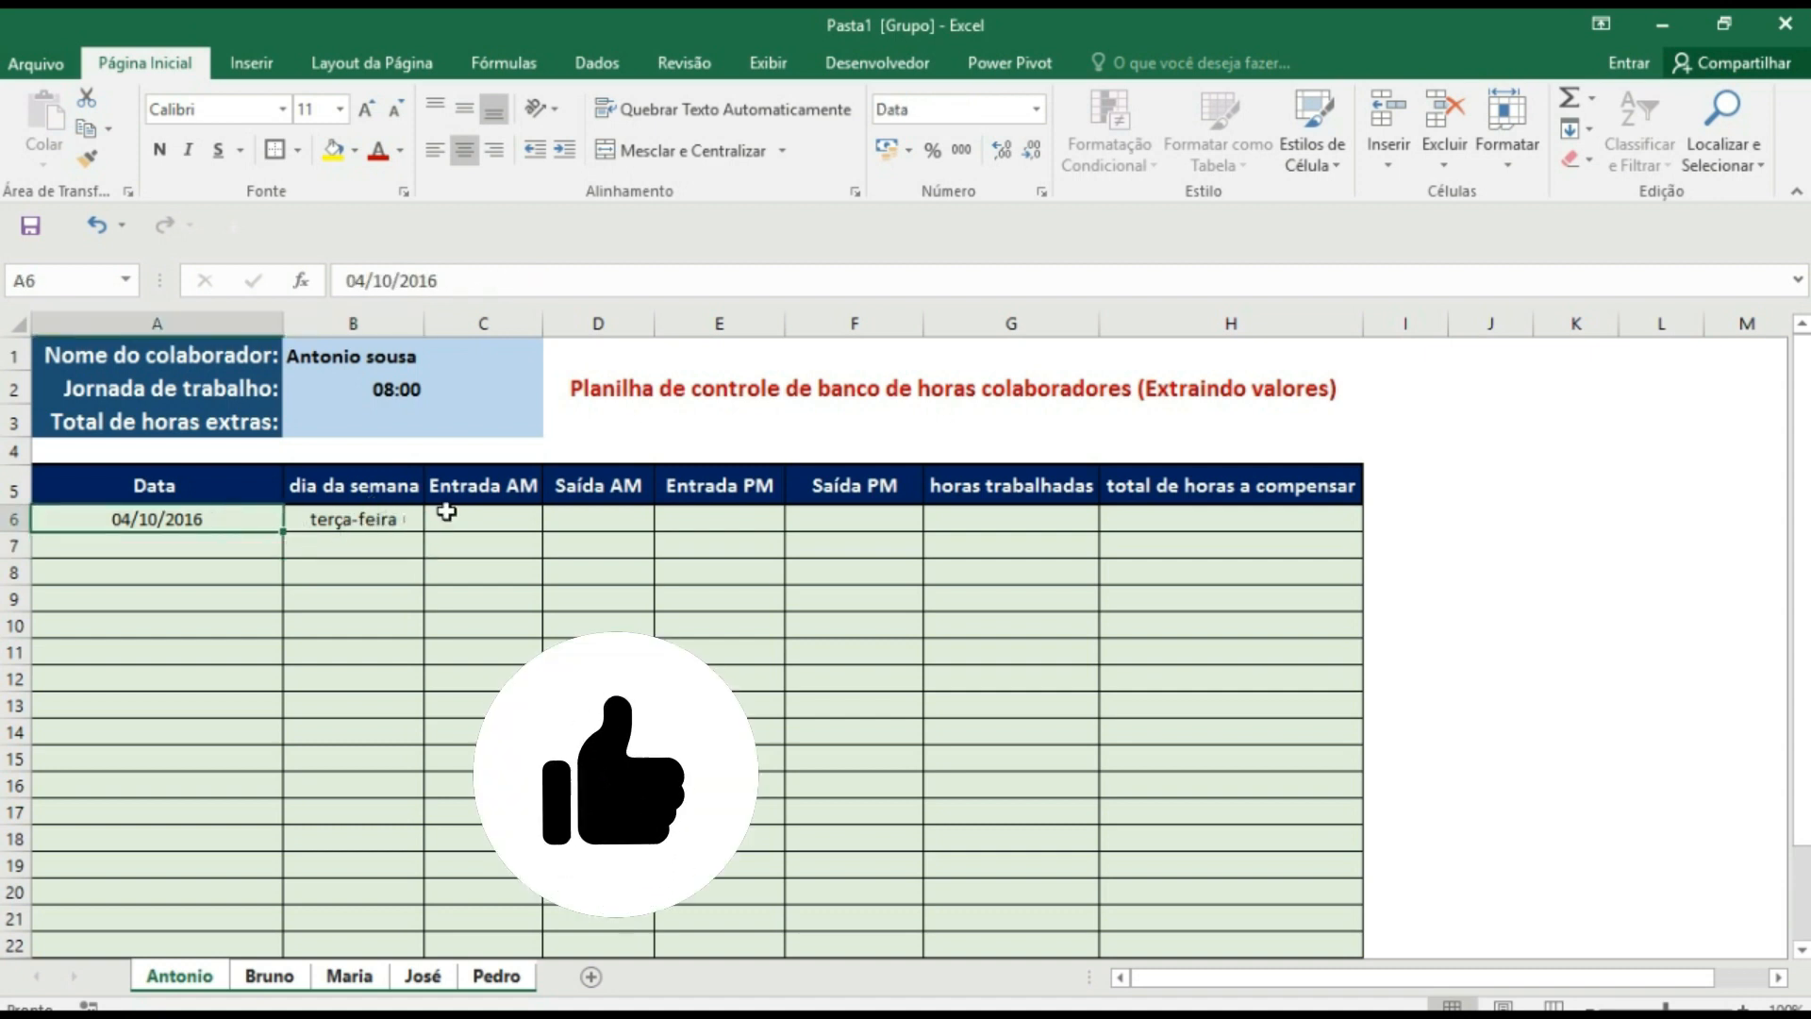
- Enter the 04/10/2016 clock times in row 6: 08:00 Entrada AM, 12:00 Saída AM, 13:00 Entrada PM and 17:00 Saída PM
{"action": "left_click", "coordinate": [482, 514]}
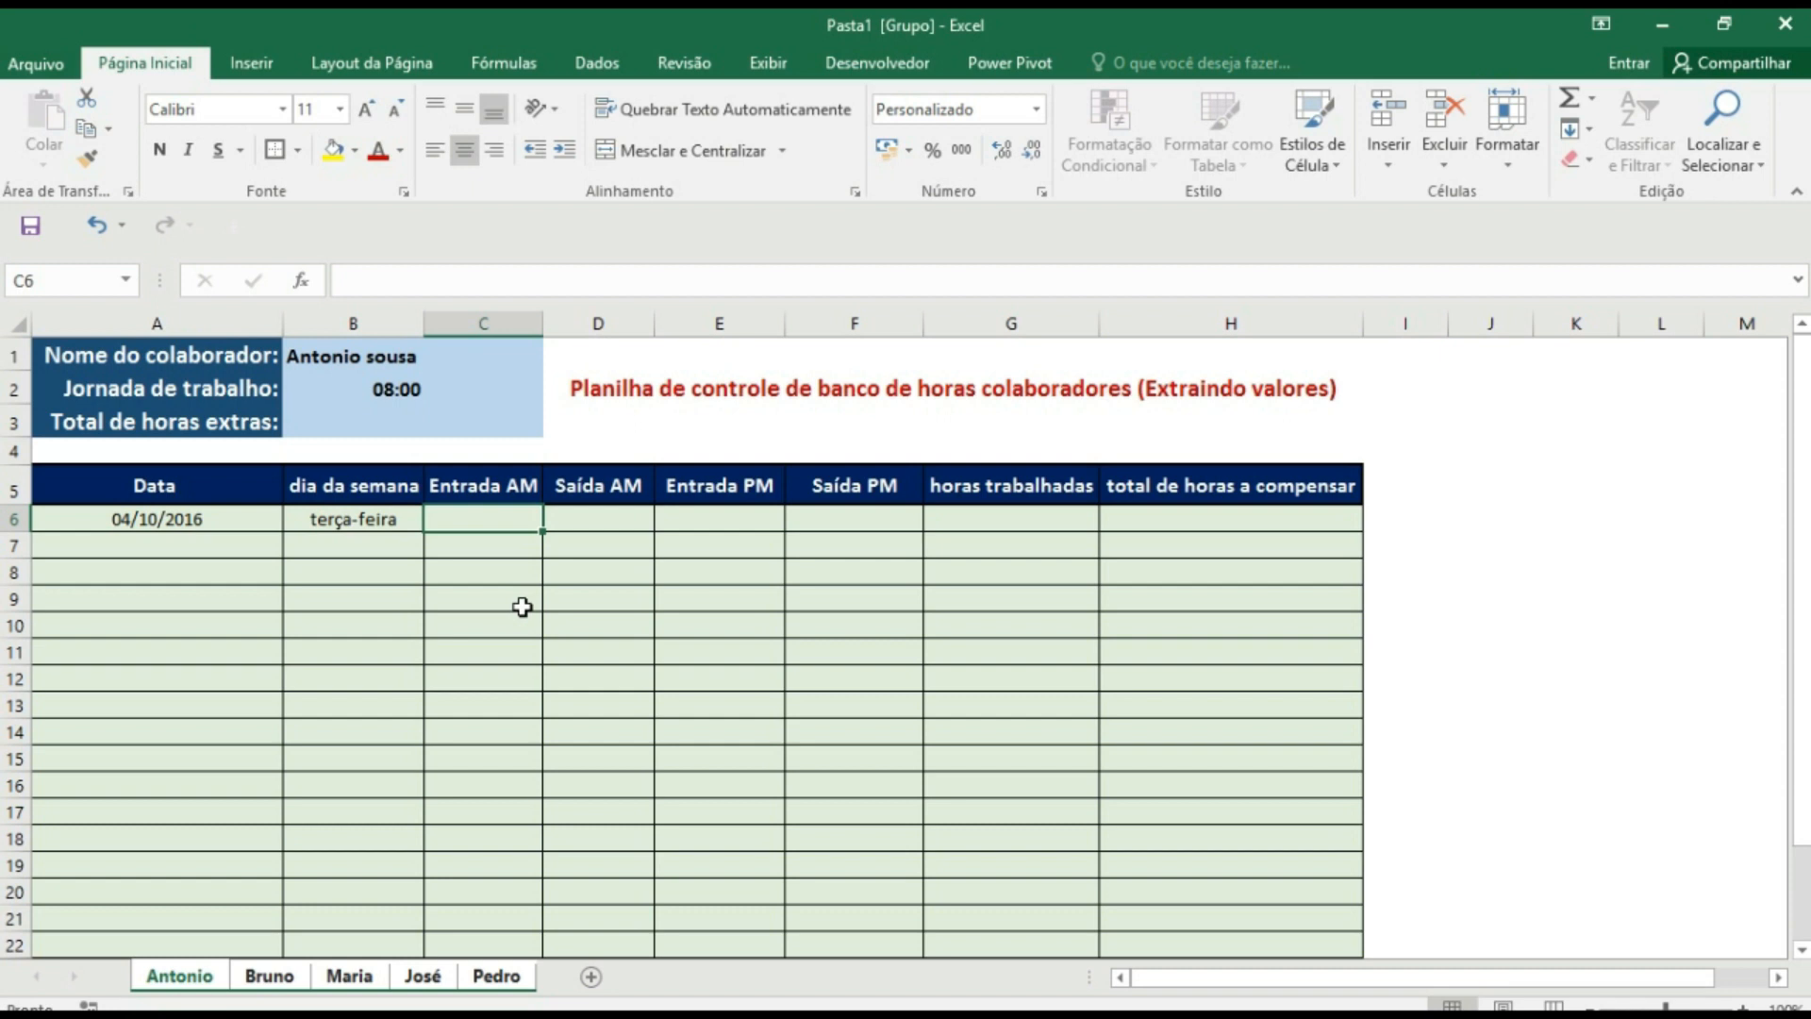
{"action": "type", "text": "08:00"}
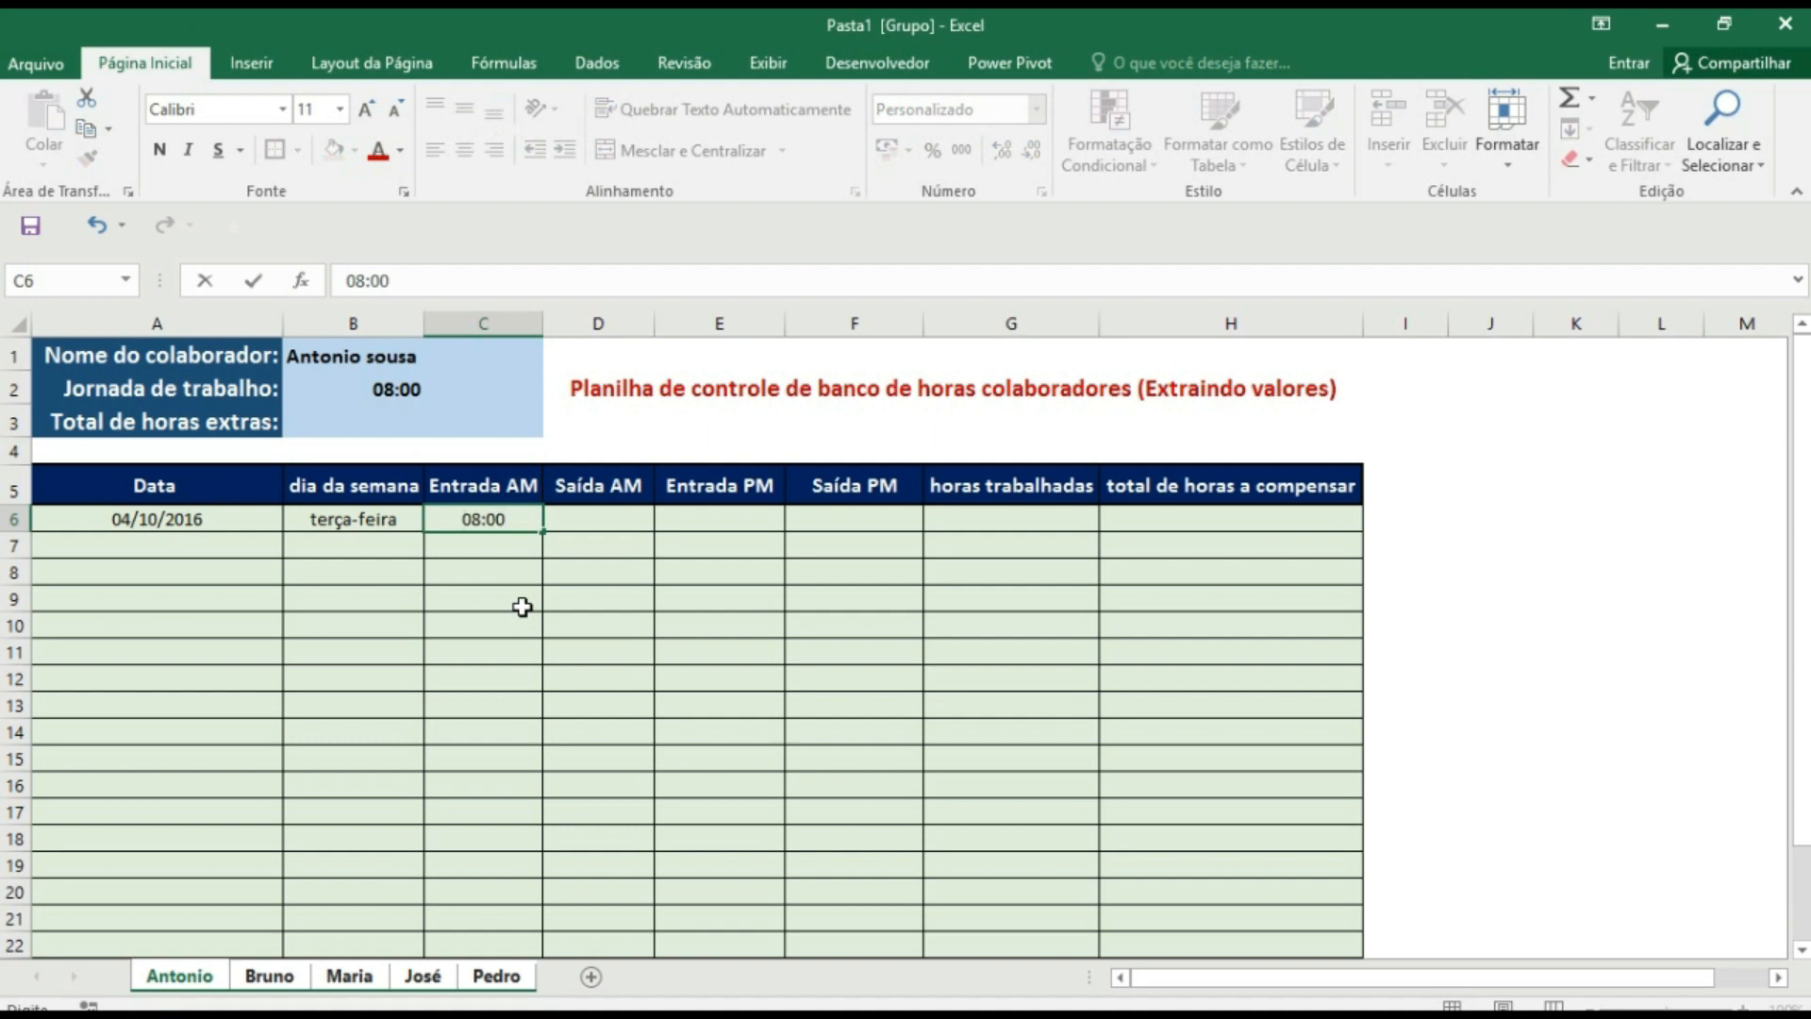
{"action": "key", "text": "Tab"}
{"action": "type", "text": "12:00"}
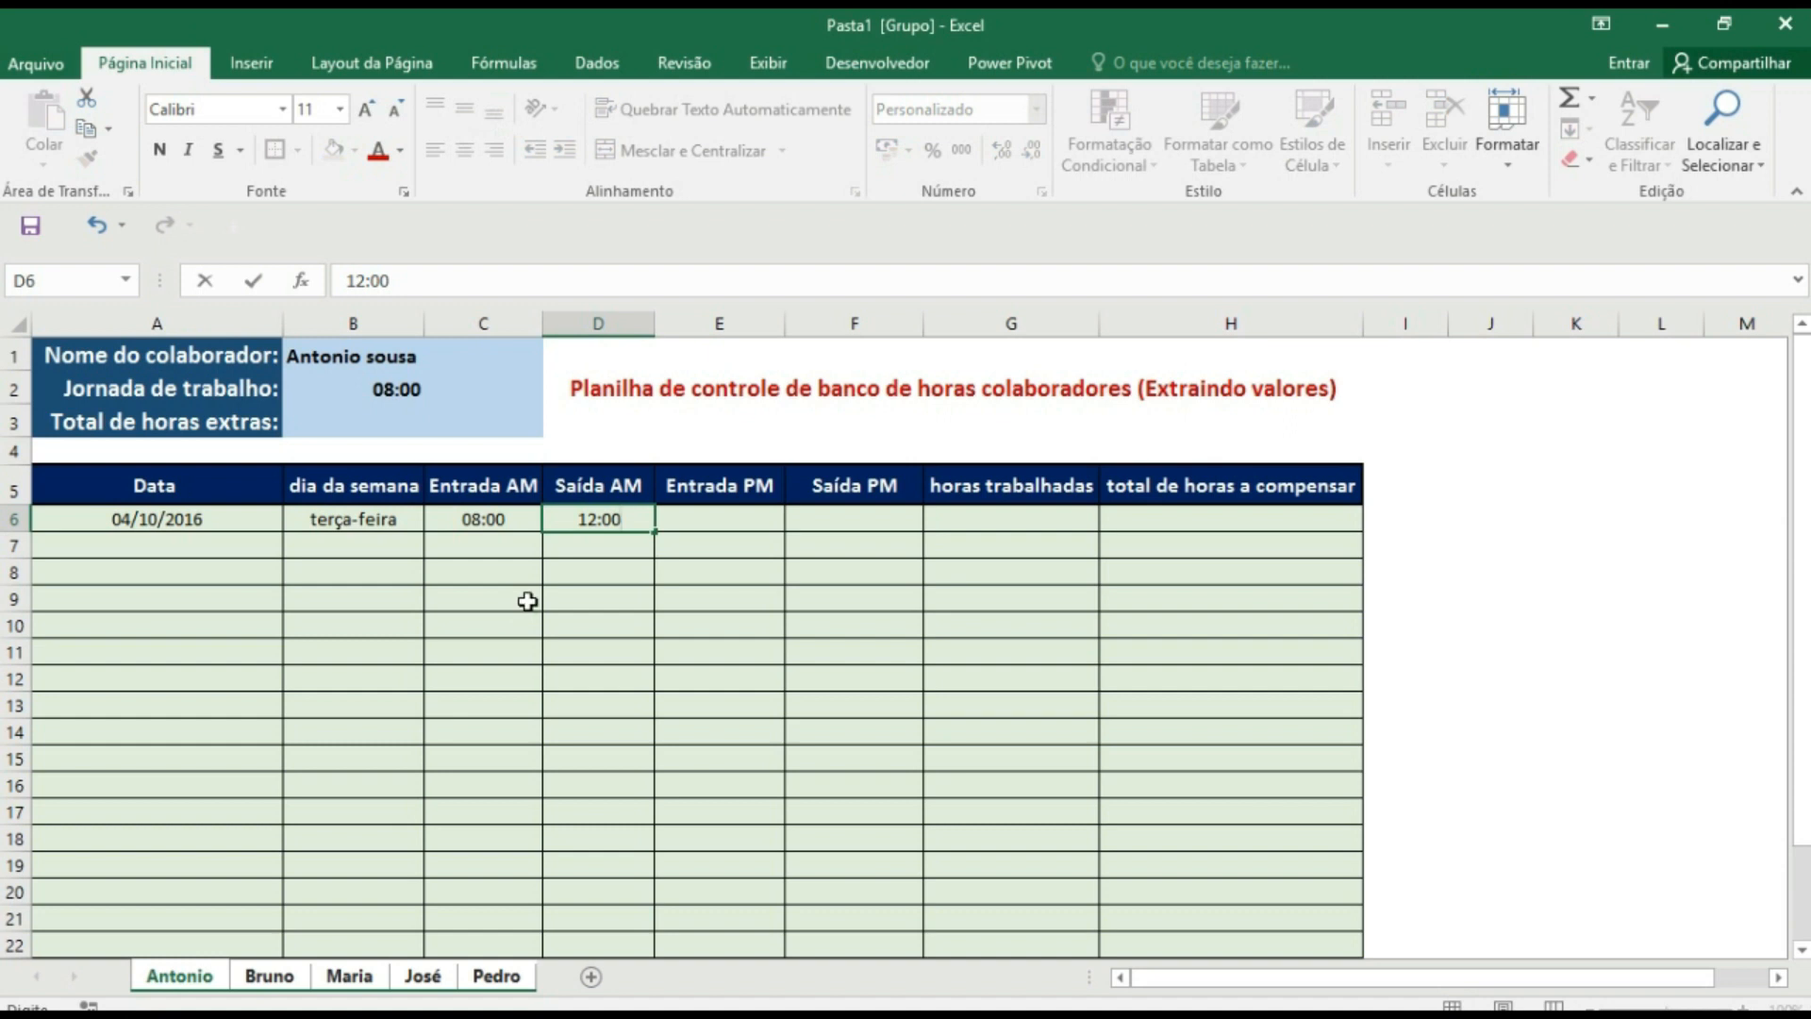
{"action": "left_click", "coordinate": [695, 514]}
{"action": "type", "text": "13:00"}
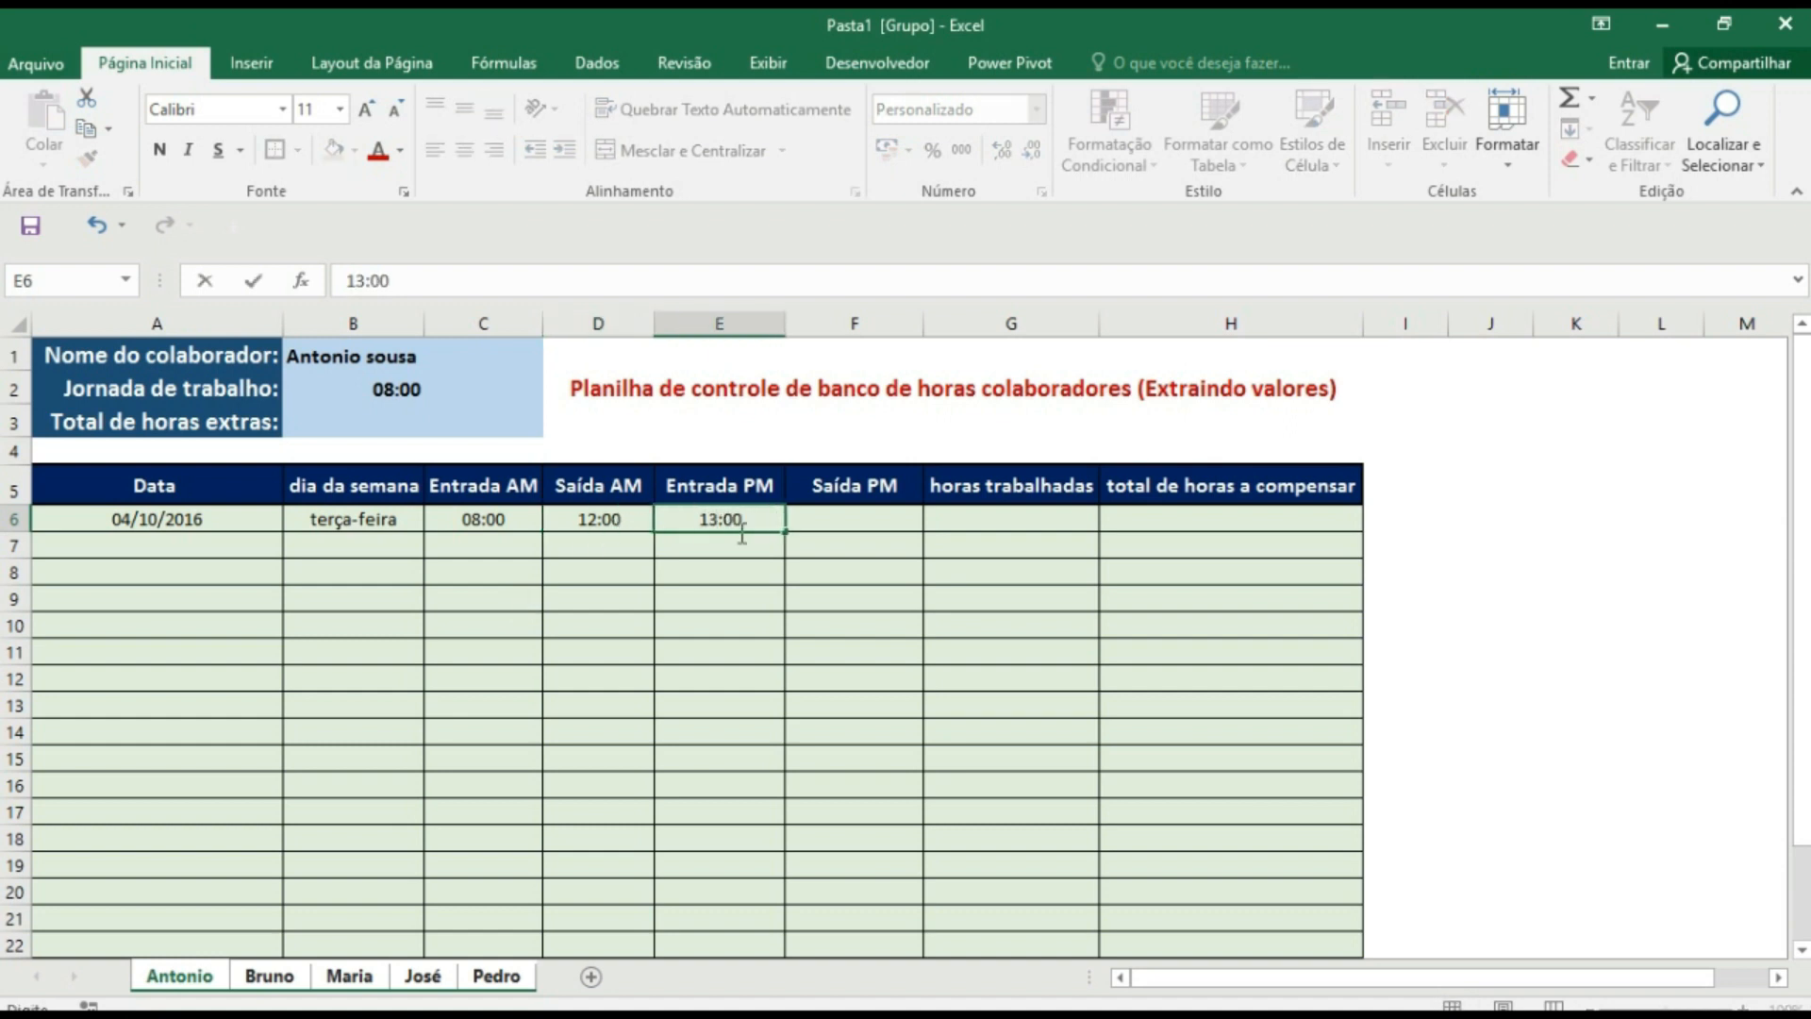
{"action": "left_click", "coordinate": [824, 519]}
{"action": "type", "text": "17:00"}
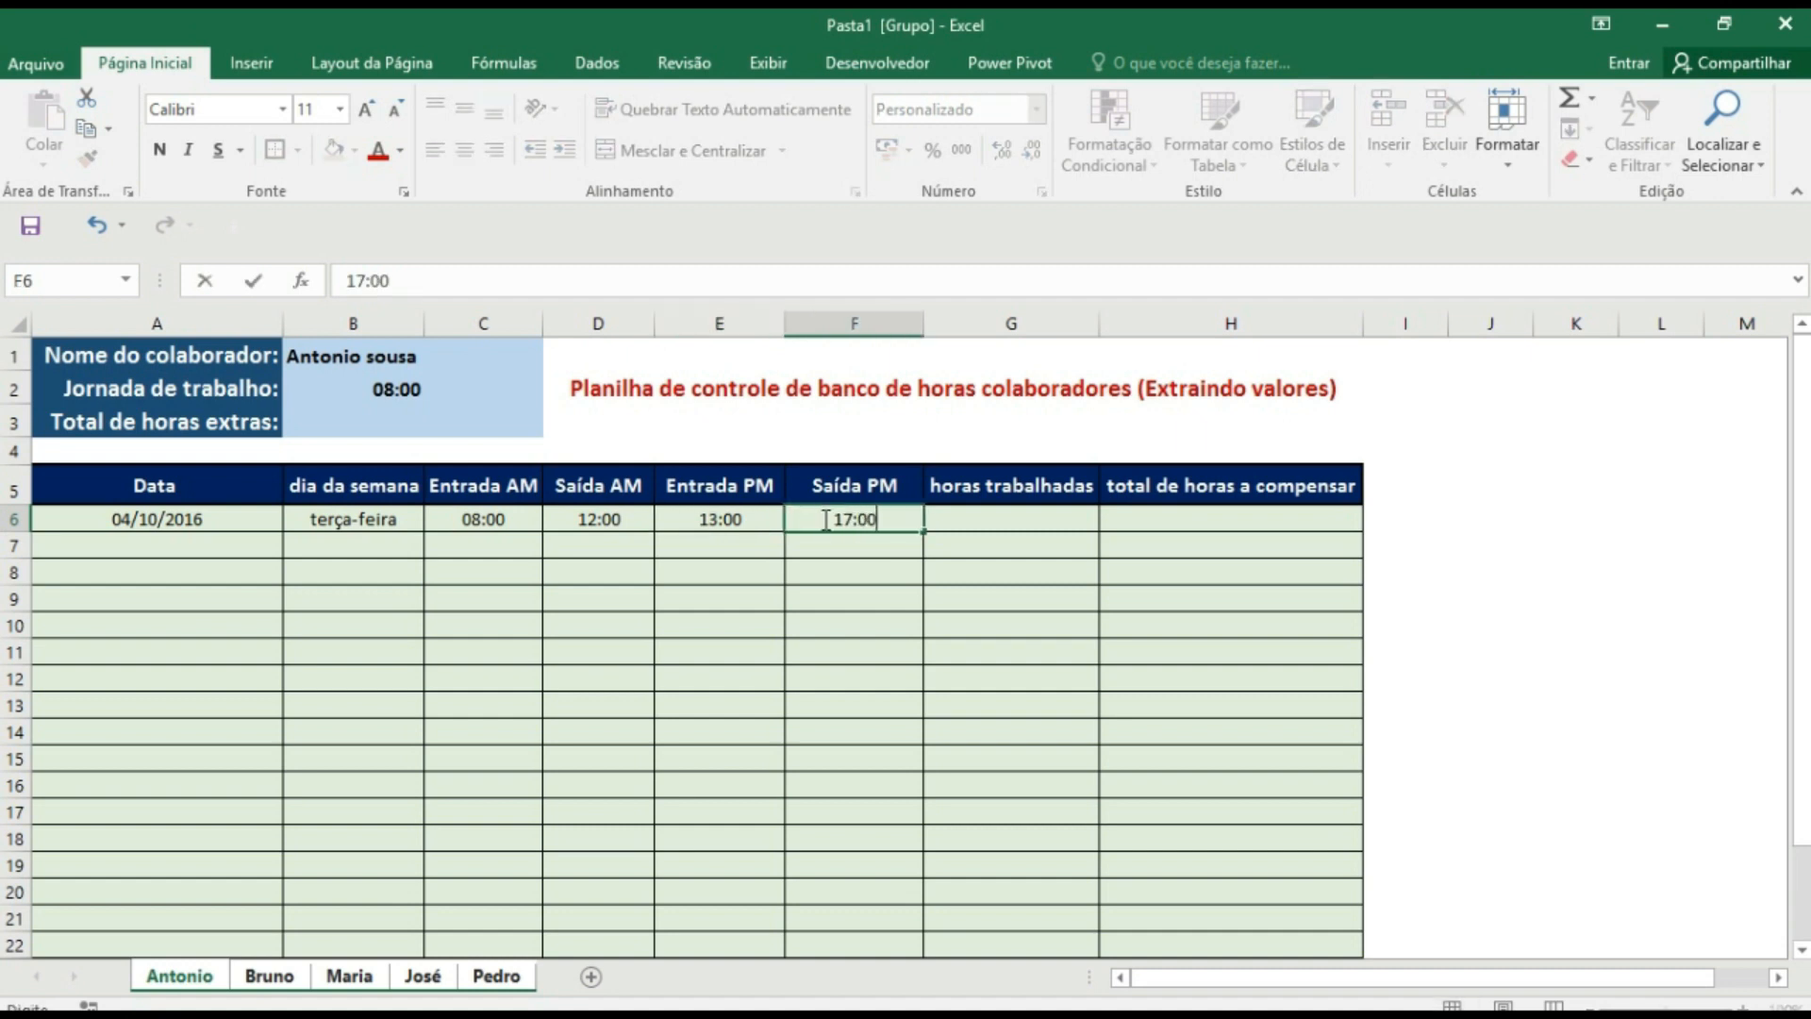
- Calculate the horas trabalhadas in cell G6 with the formula =(D6-C6)+(F6-E6)
{"action": "left_click", "coordinate": [976, 515]}
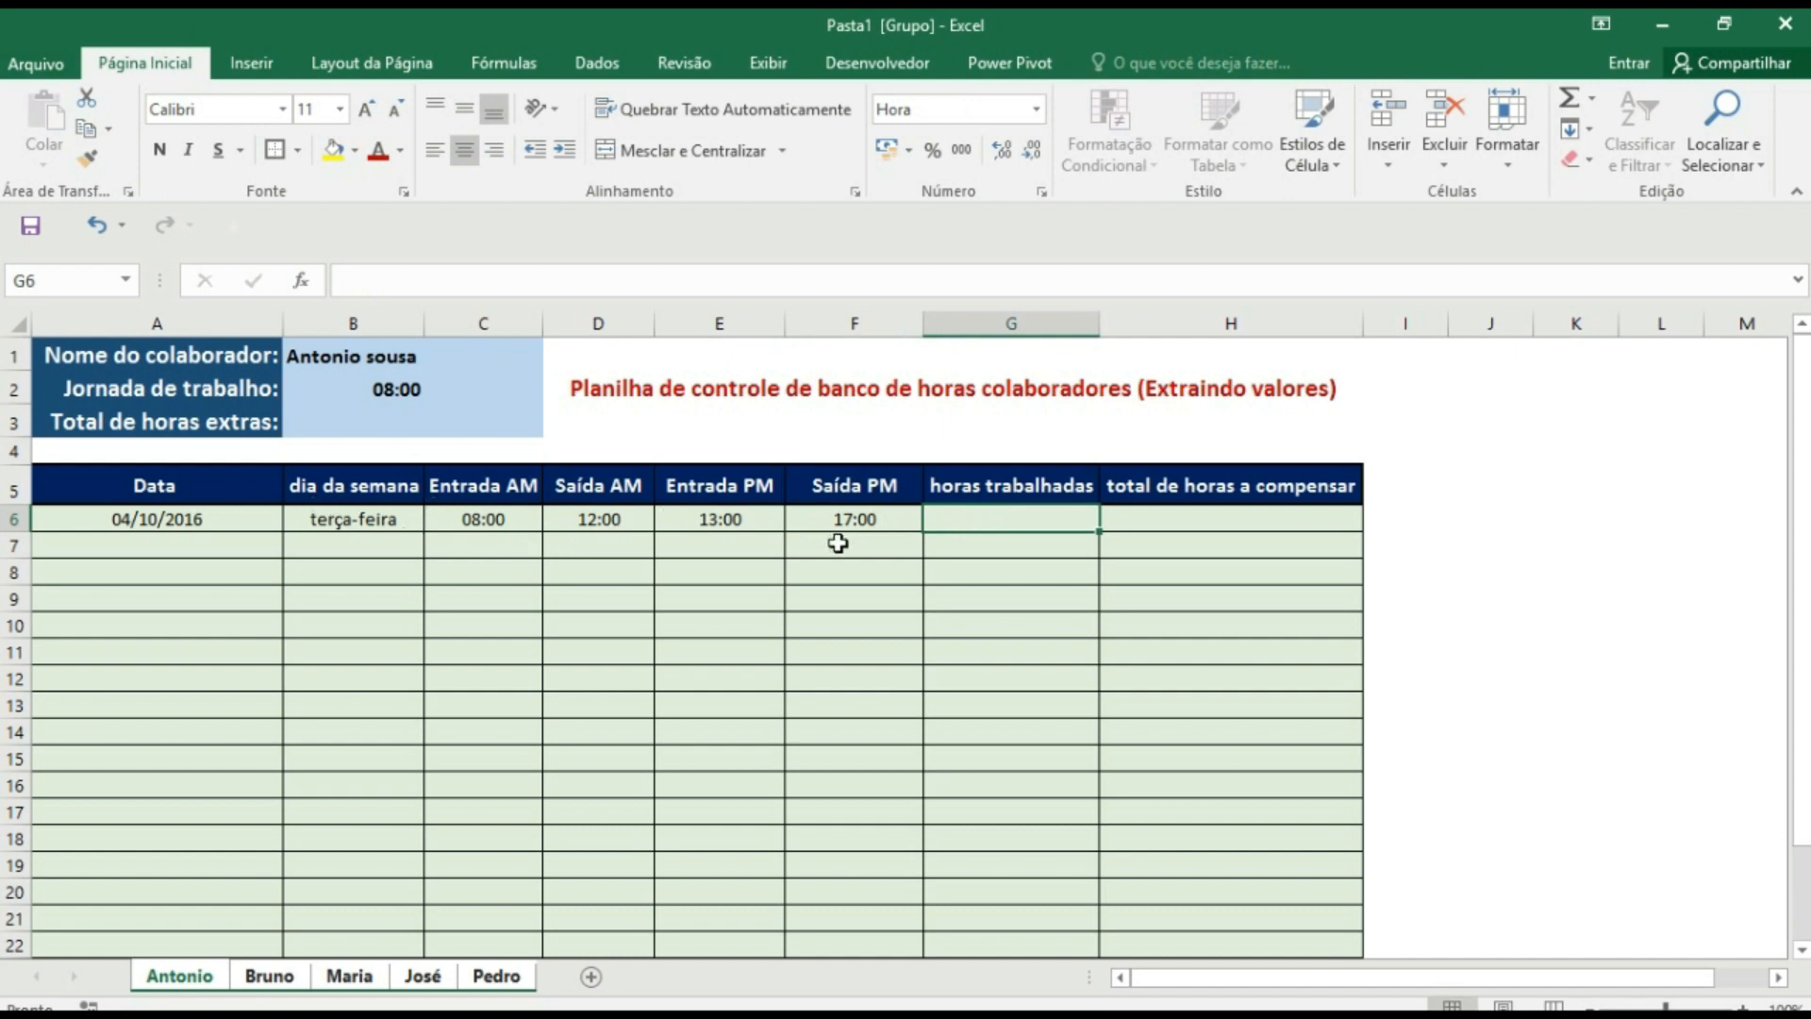
{"action": "type", "text": "="}
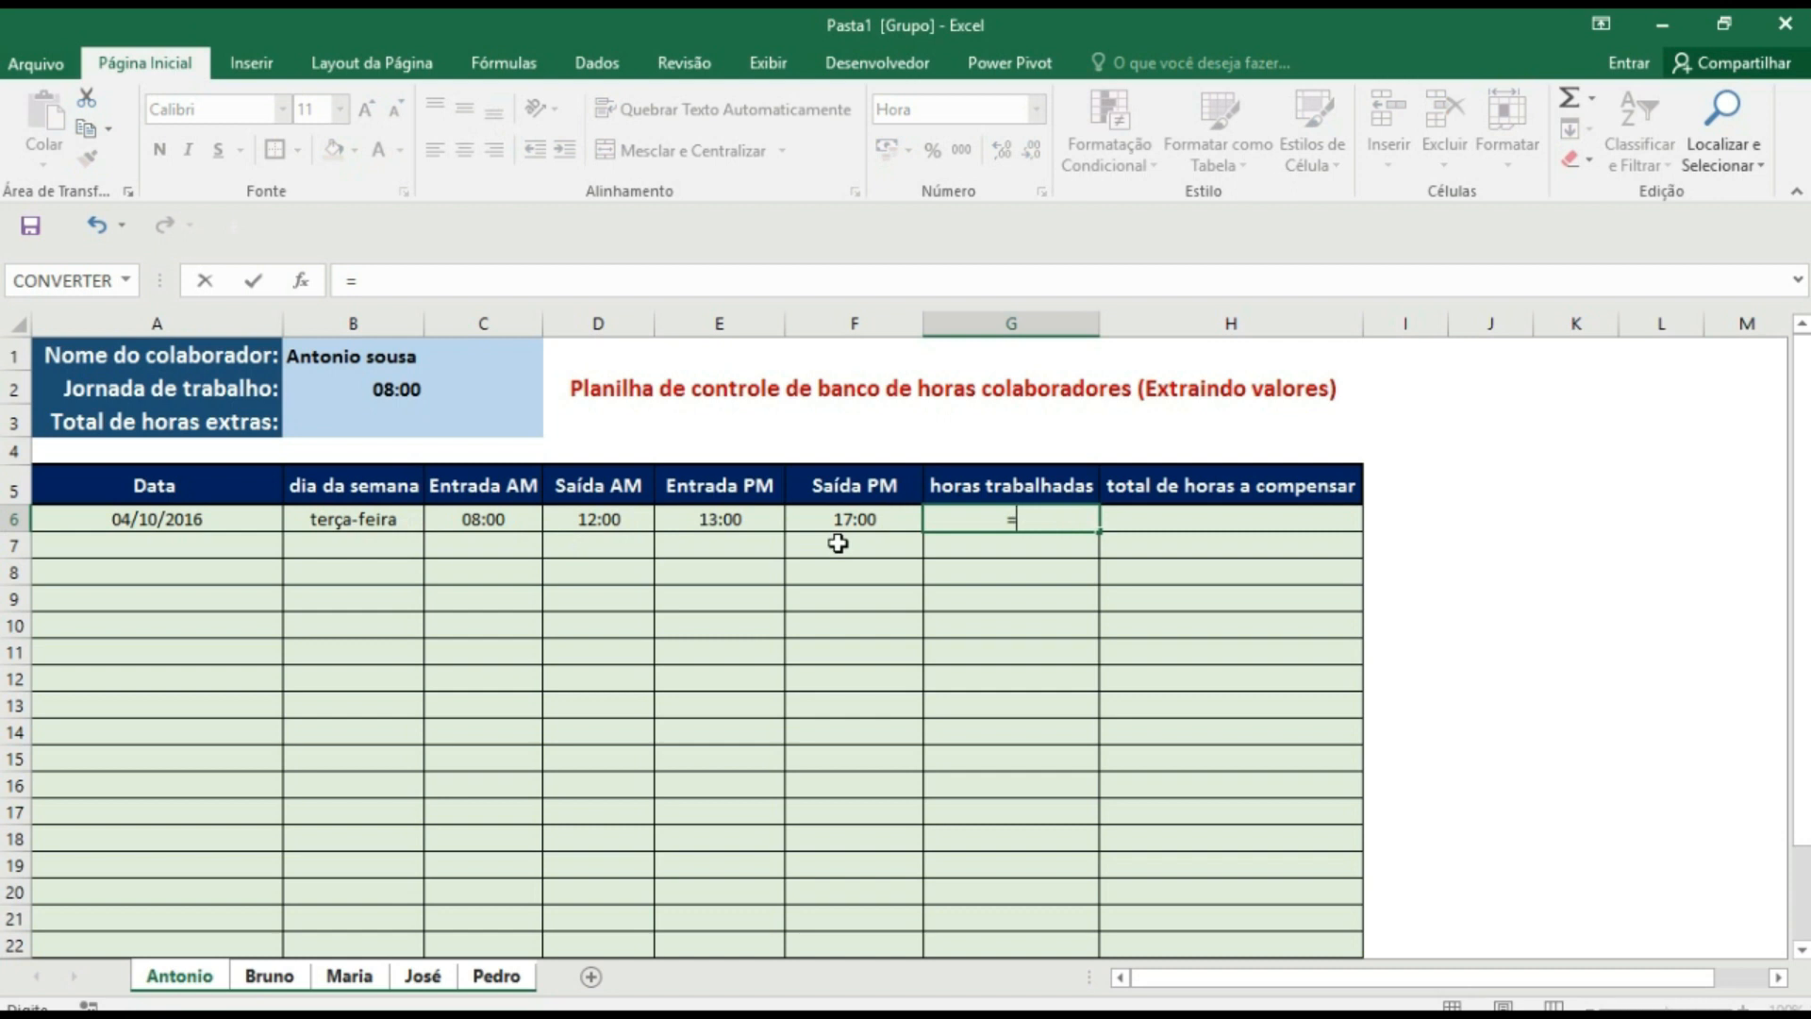
{"action": "type", "text": "("}
{"action": "left_click", "coordinate": [603, 520]}
{"action": "type", "text": "-"}
{"action": "left_click", "coordinate": [509, 521]}
{"action": "type", "text": ")"}
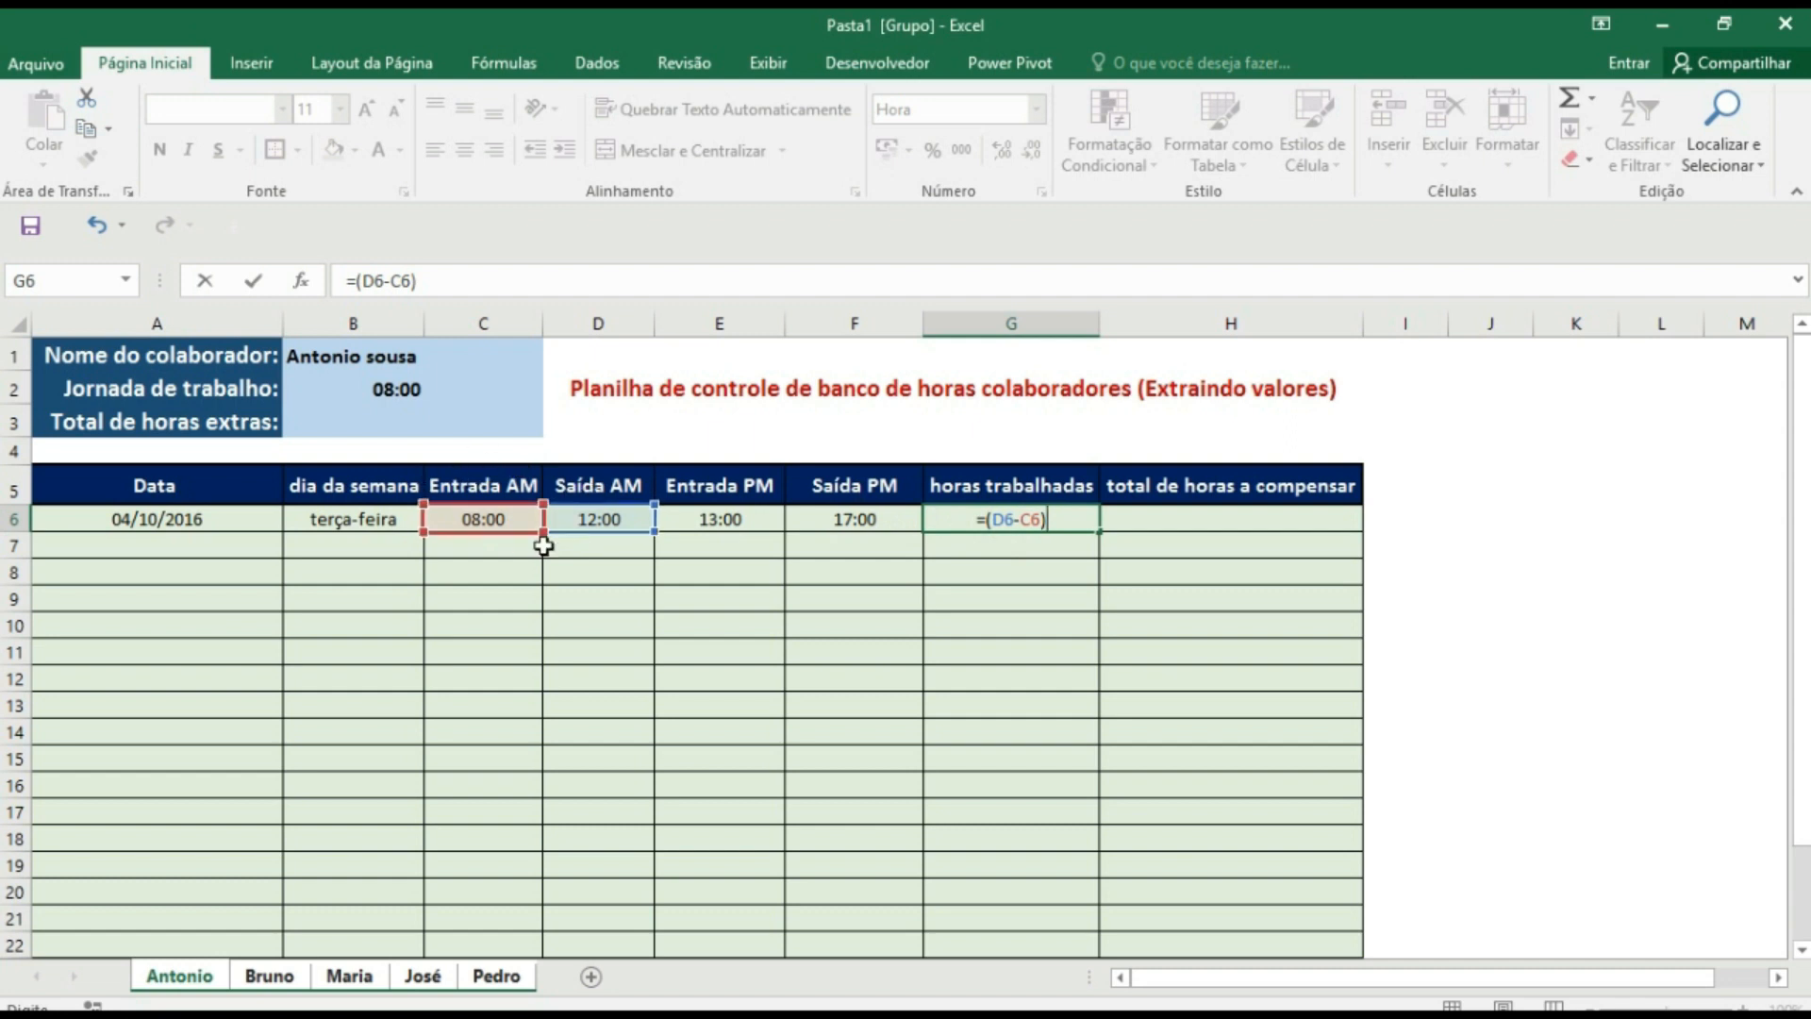
{"action": "type", "text": "+("}
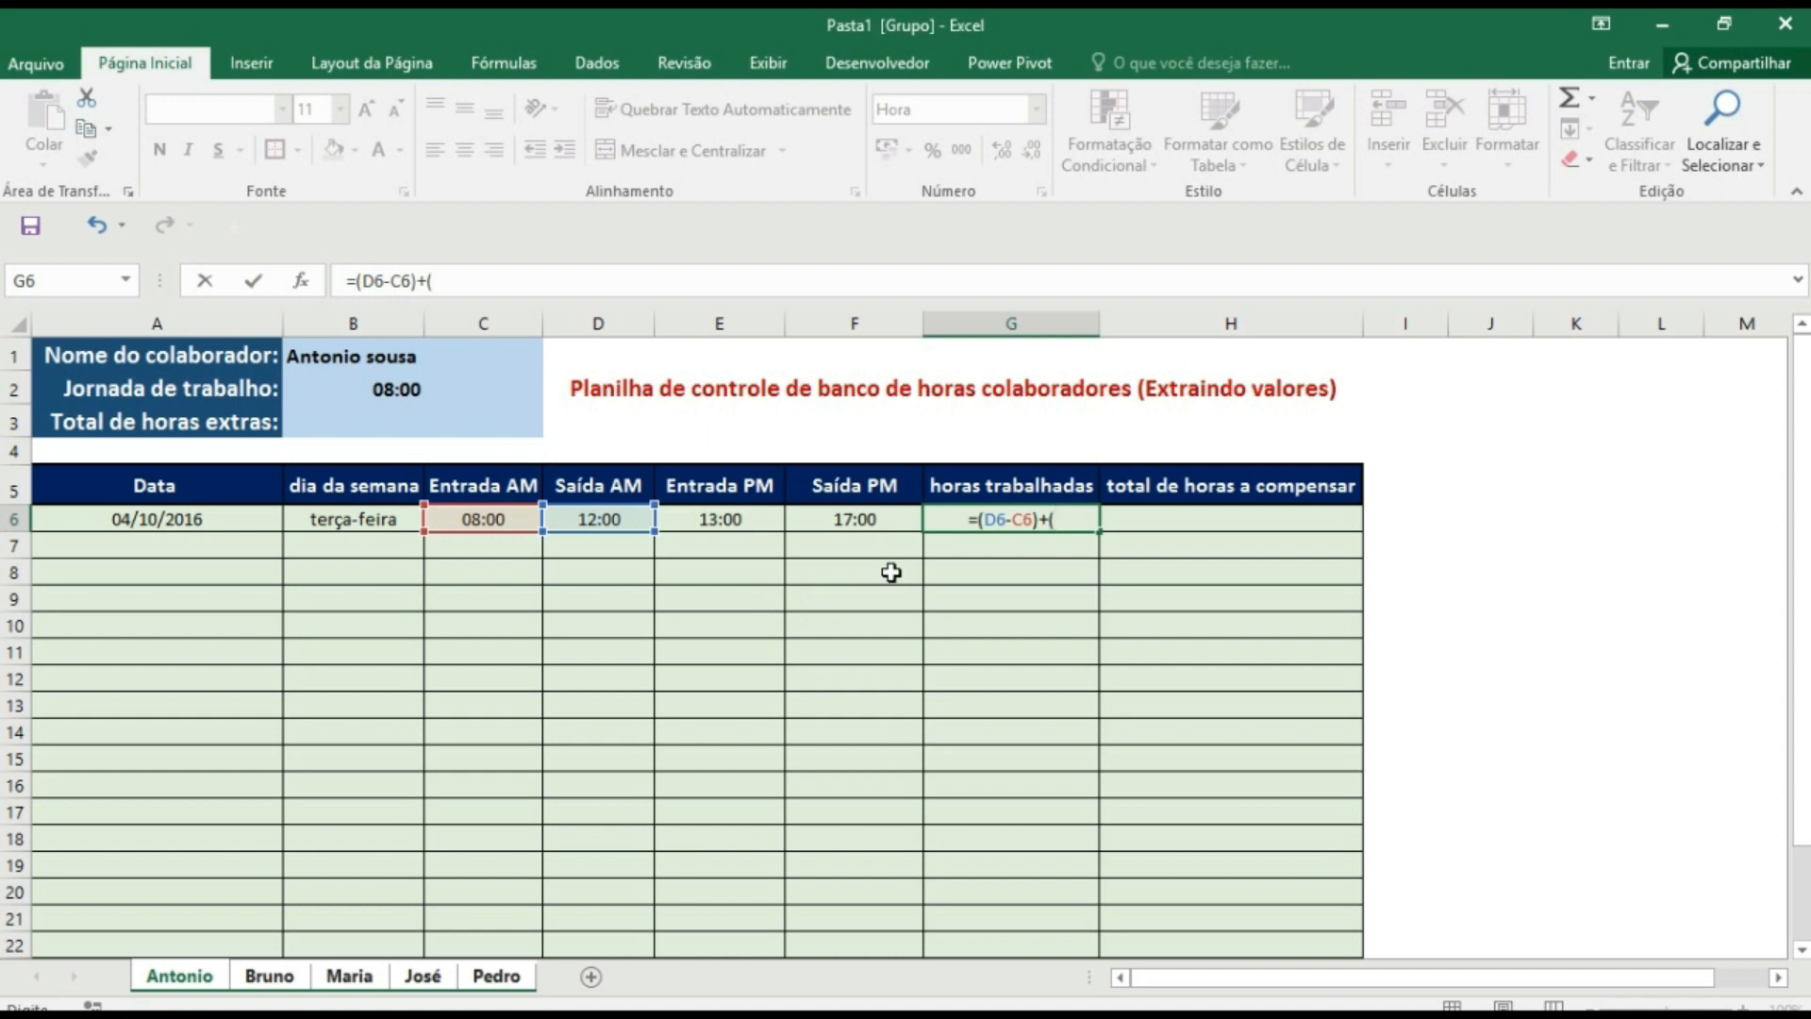
{"action": "left_click", "coordinate": [875, 520]}
{"action": "type", "text": "-"}
{"action": "left_click", "coordinate": [742, 519]}
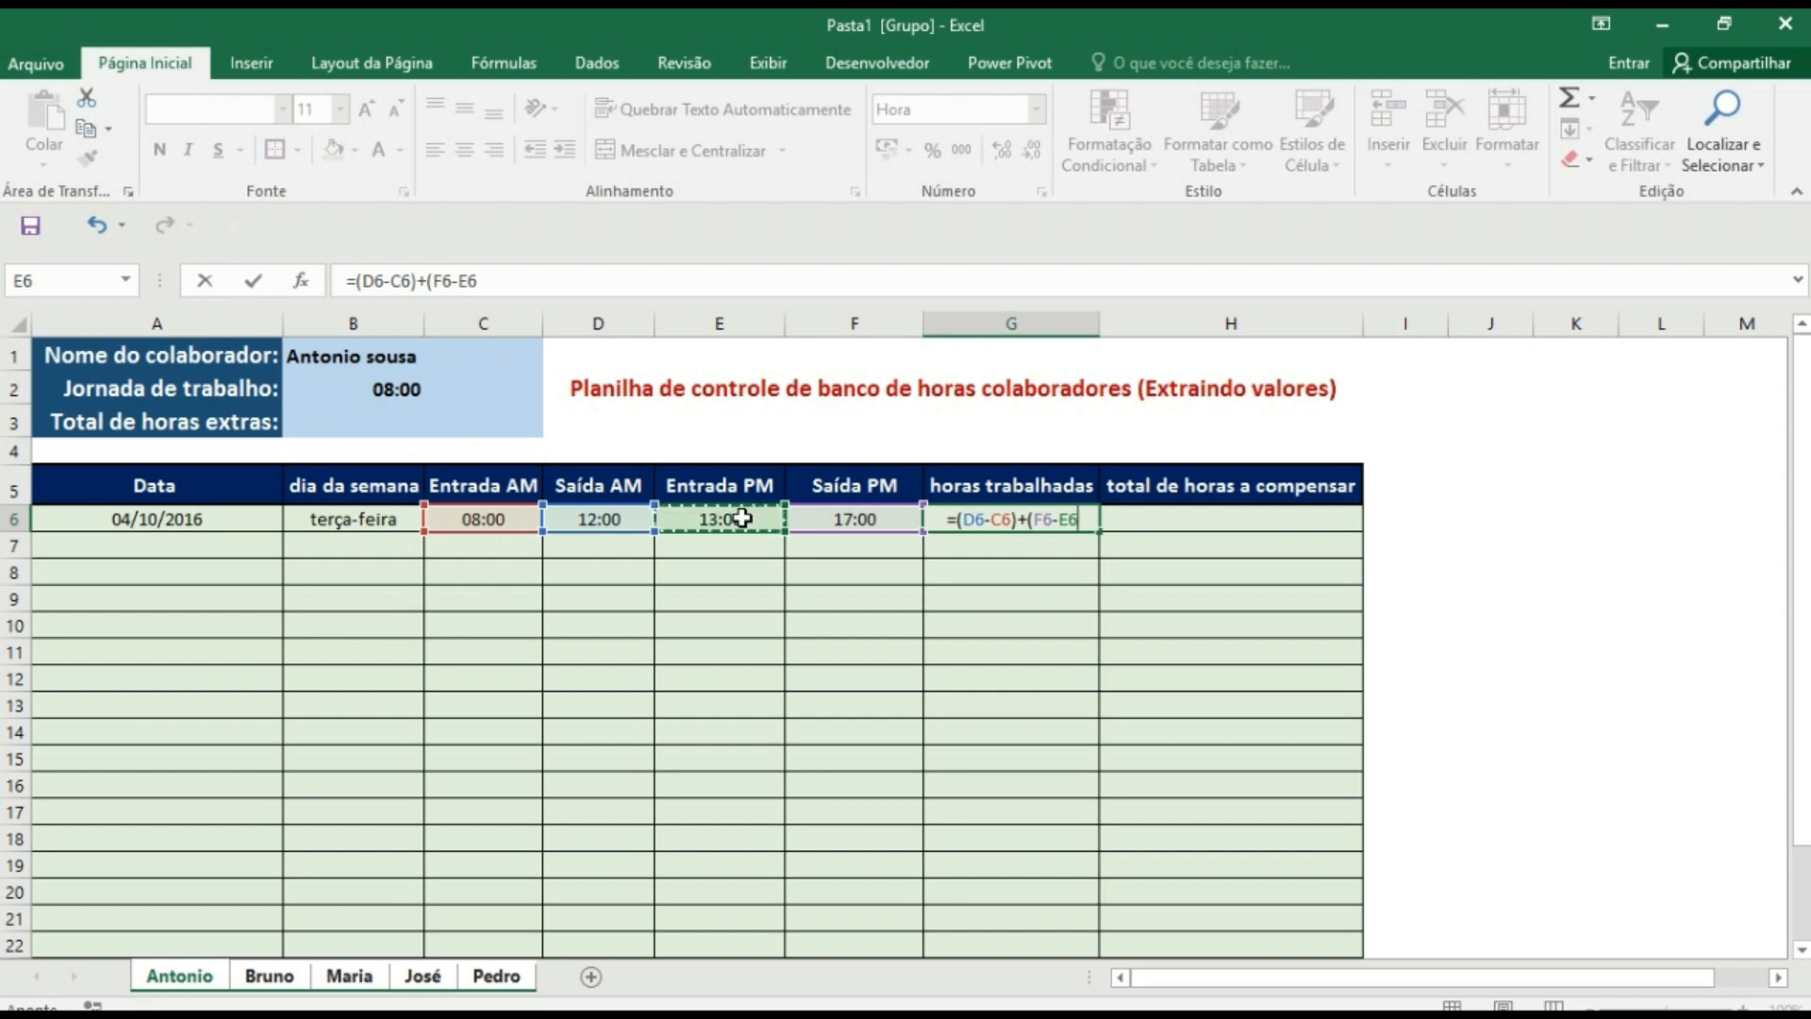
{"action": "type", "text": ")"}
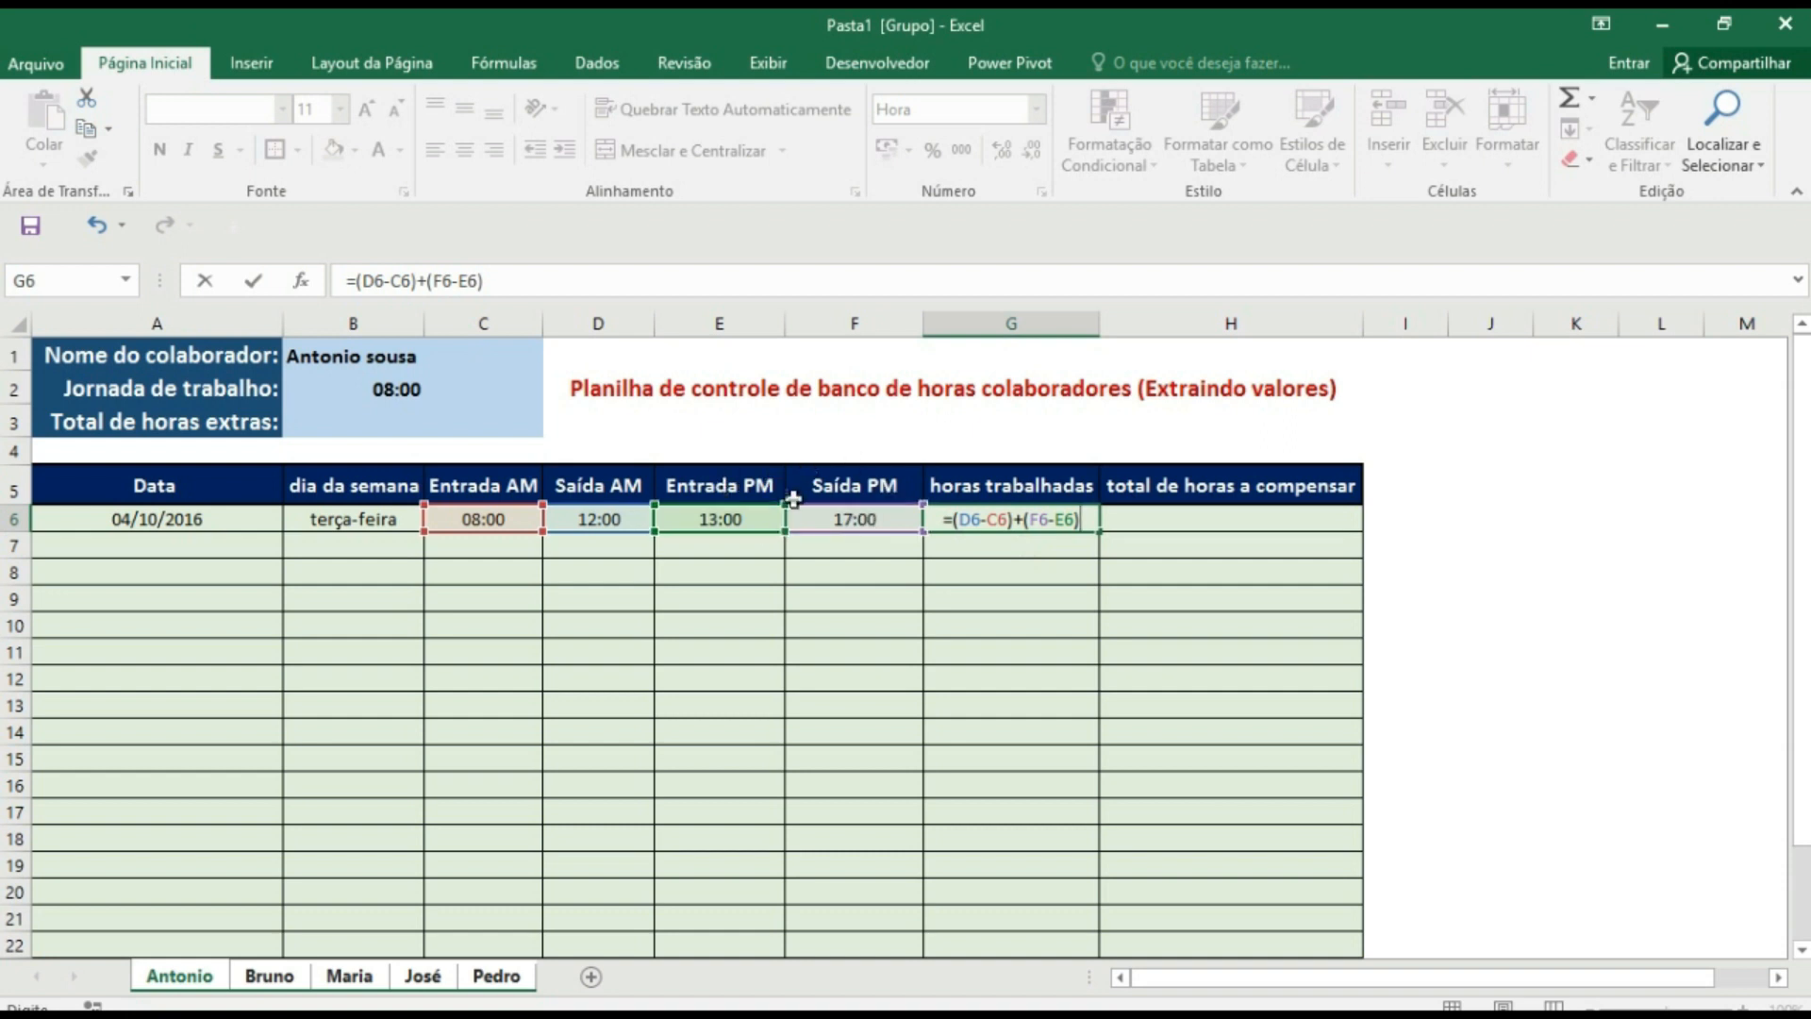
{"action": "key", "text": "ctrl+Return"}
{"action": "left_click", "coordinate": [1094, 554]}
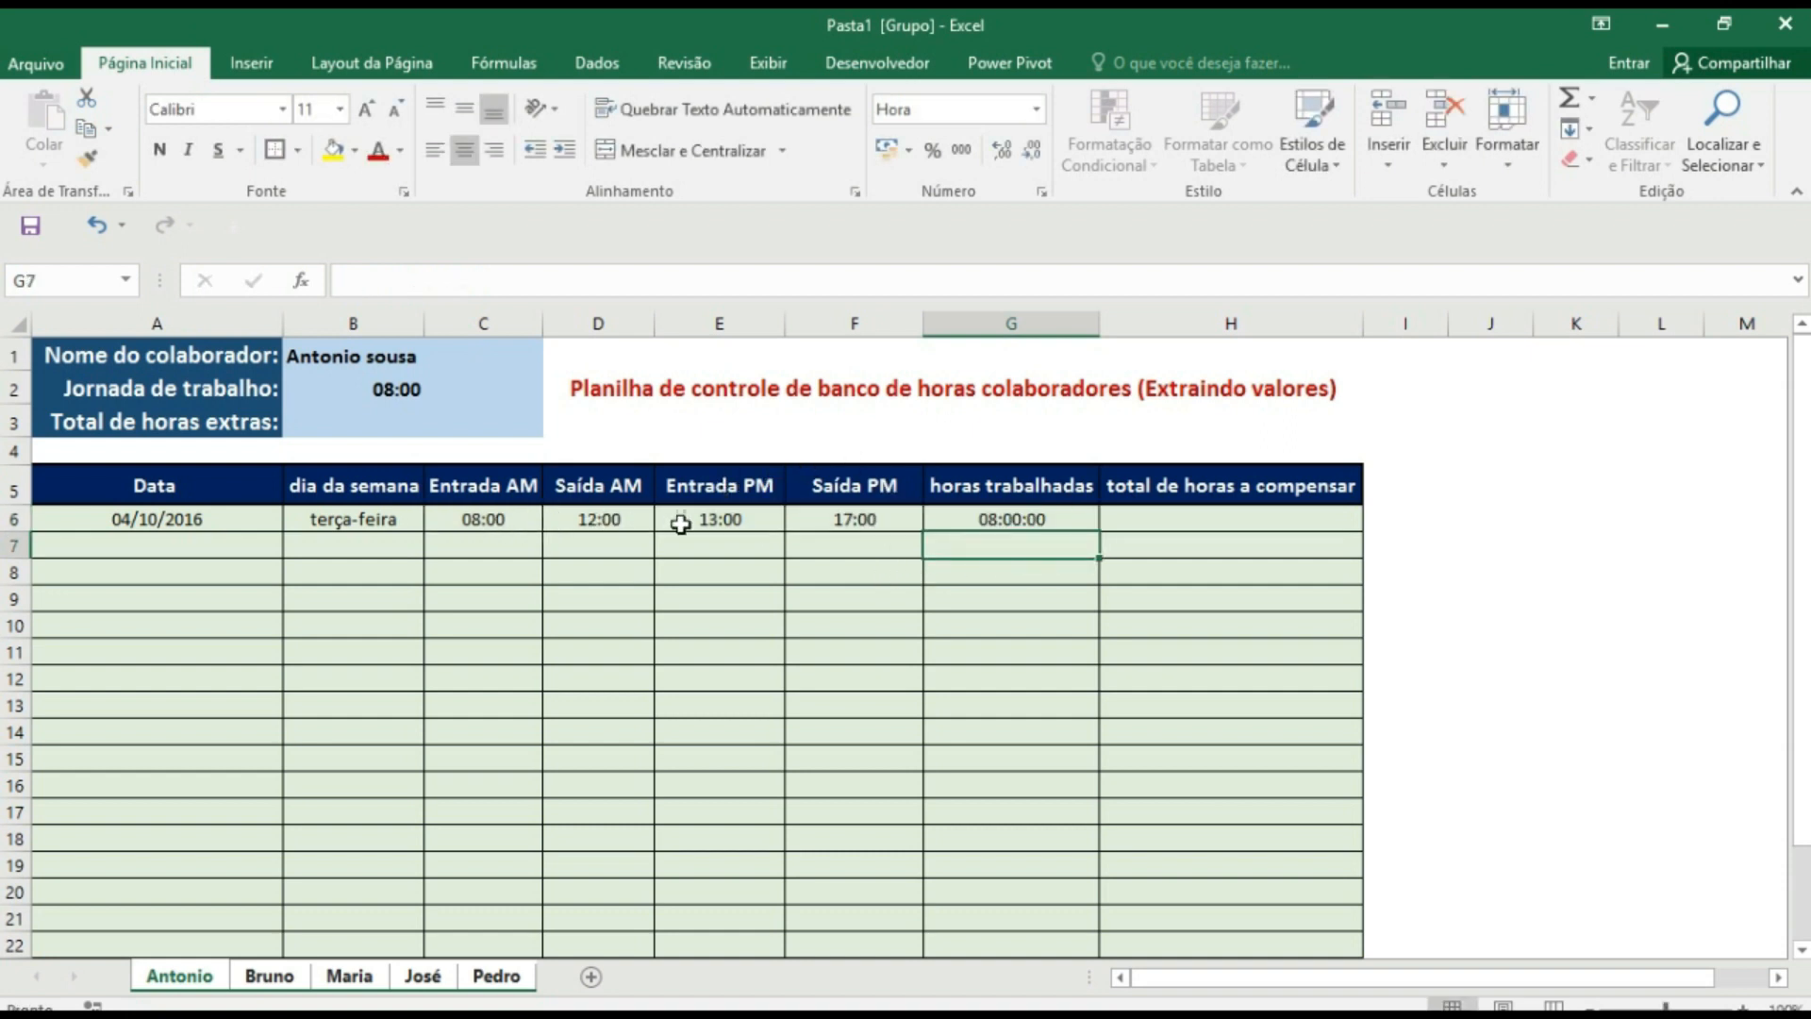
{"action": "left_click", "coordinate": [1015, 526]}
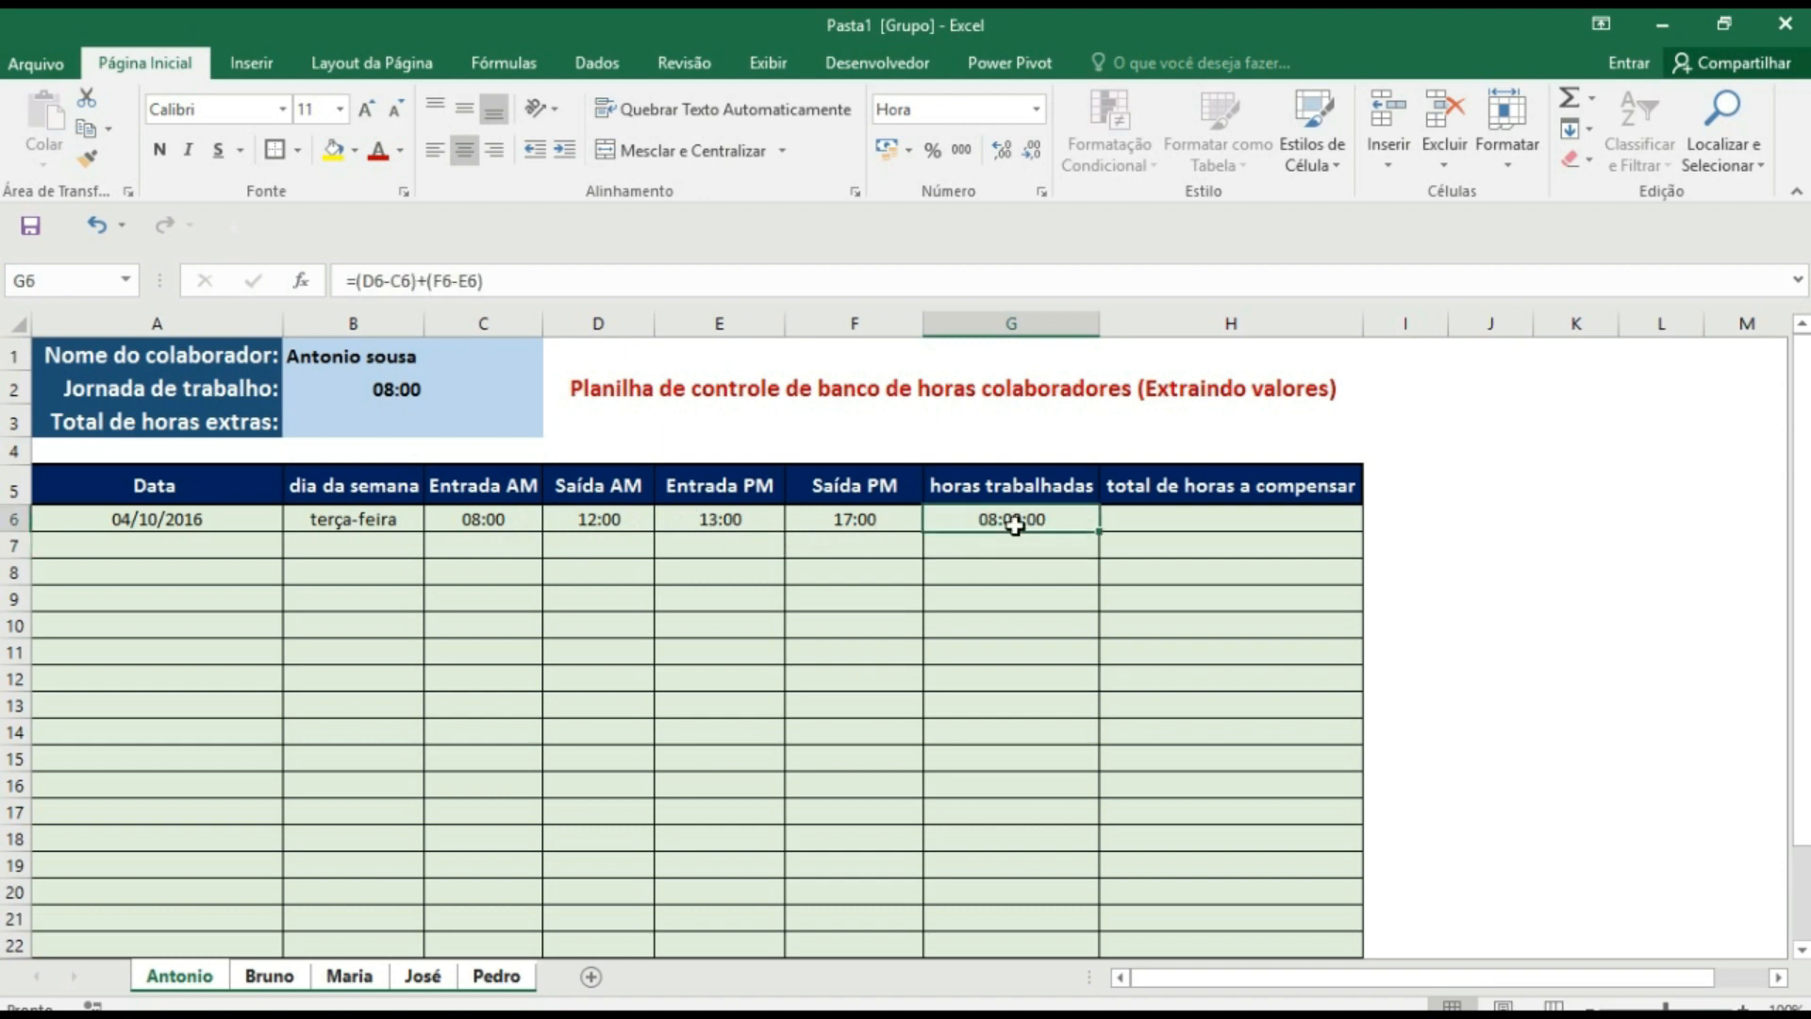
- Enter the formula =G6-B2 in cell H6 of the total de horas a compensar column
{"action": "left_click", "coordinate": [1203, 513]}
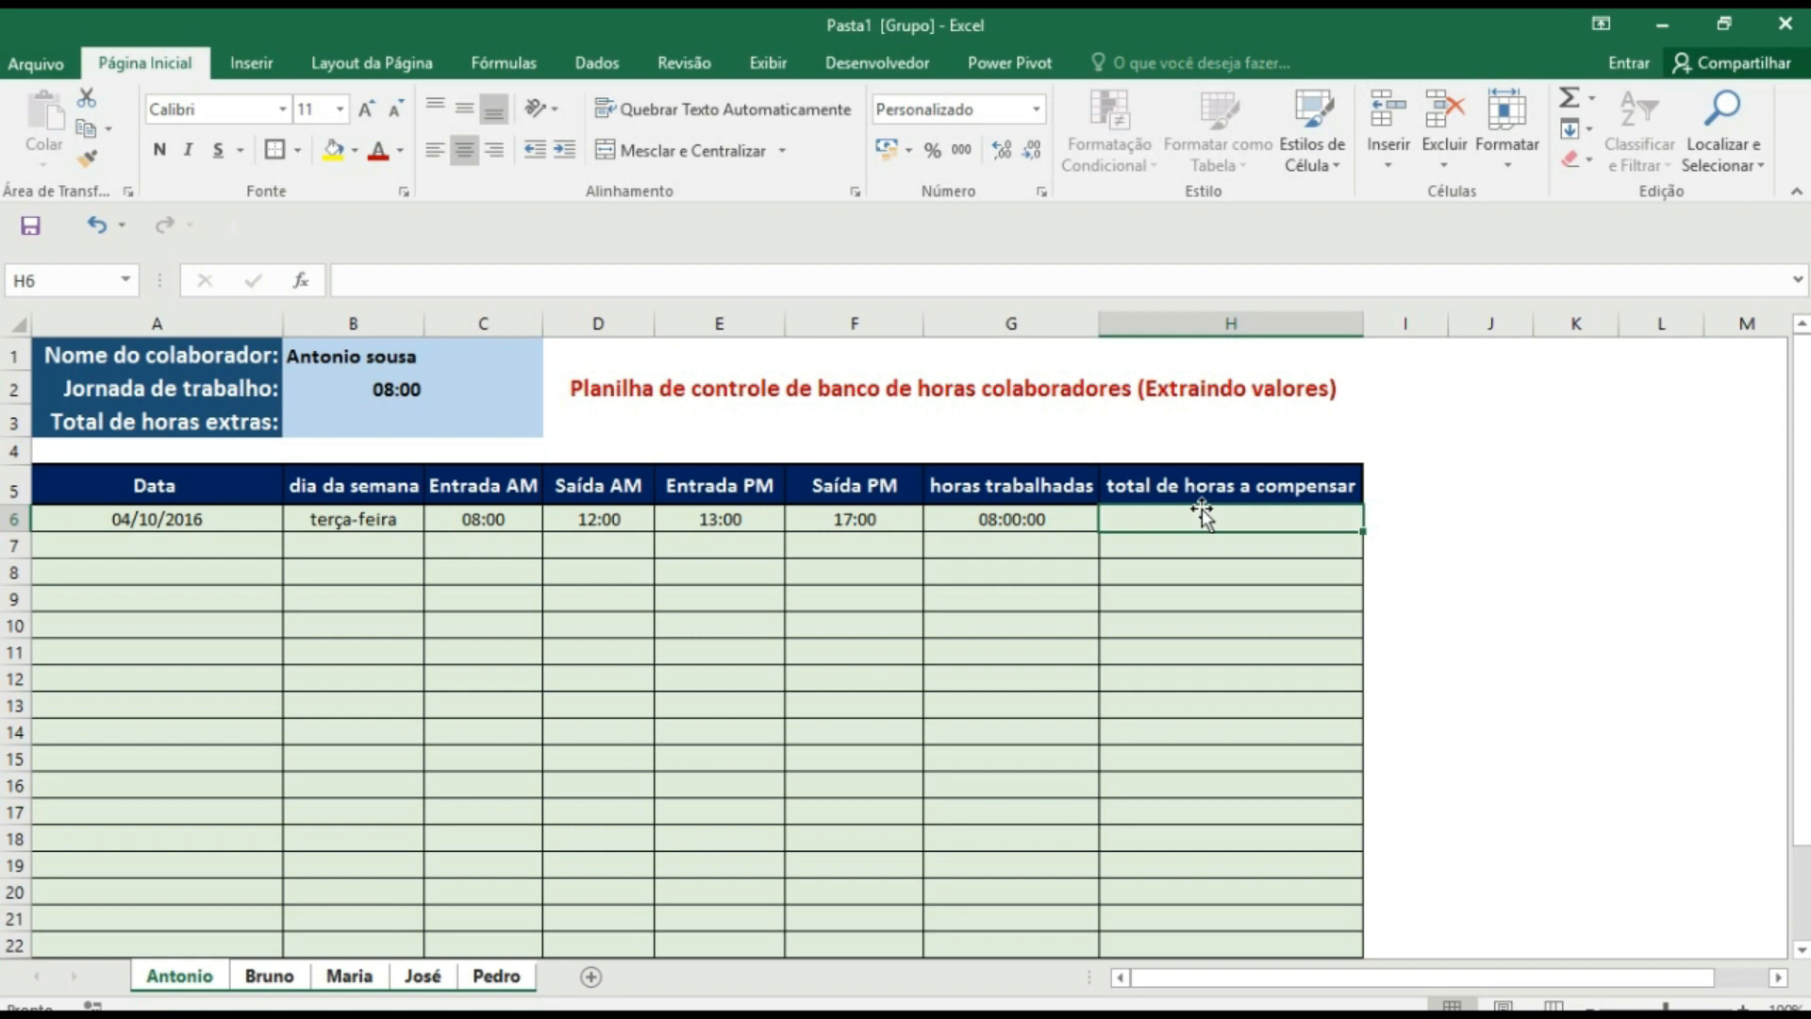
{"action": "type", "text": "="}
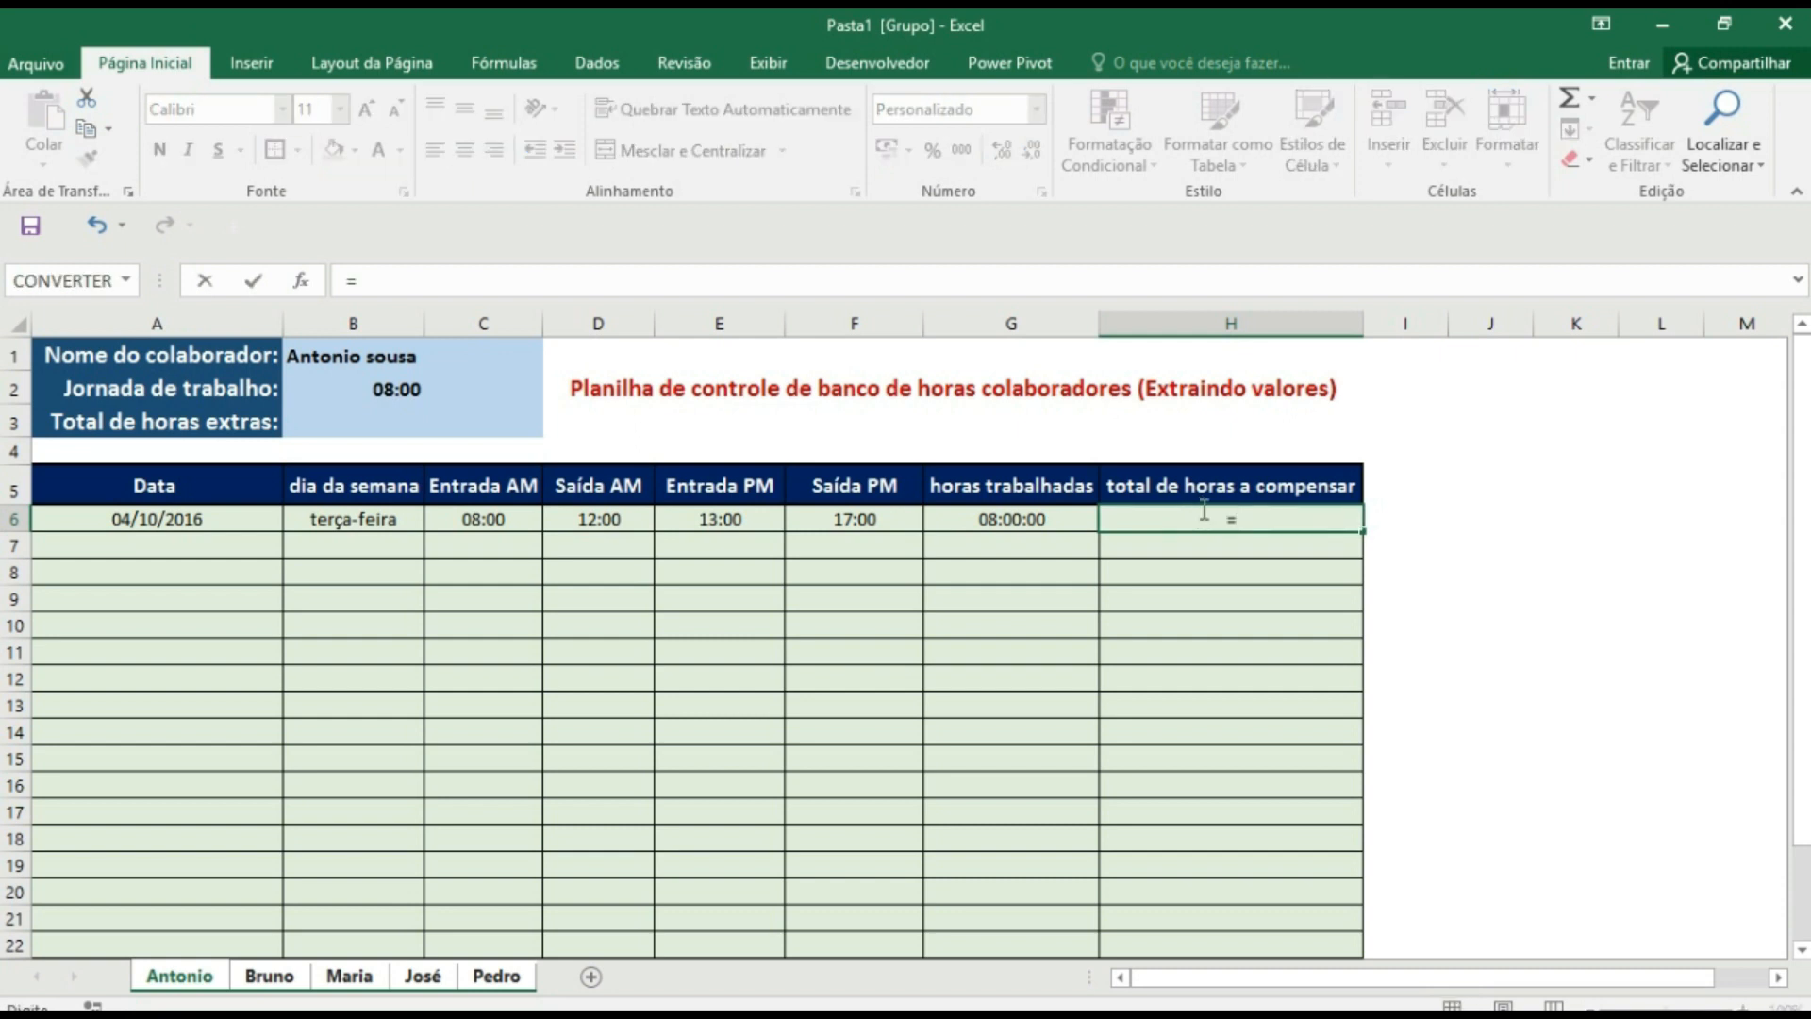
{"action": "left_click", "coordinate": [1045, 518]}
{"action": "type", "text": "-"}
{"action": "left_click", "coordinate": [408, 389]}
{"action": "key", "text": "Return"}
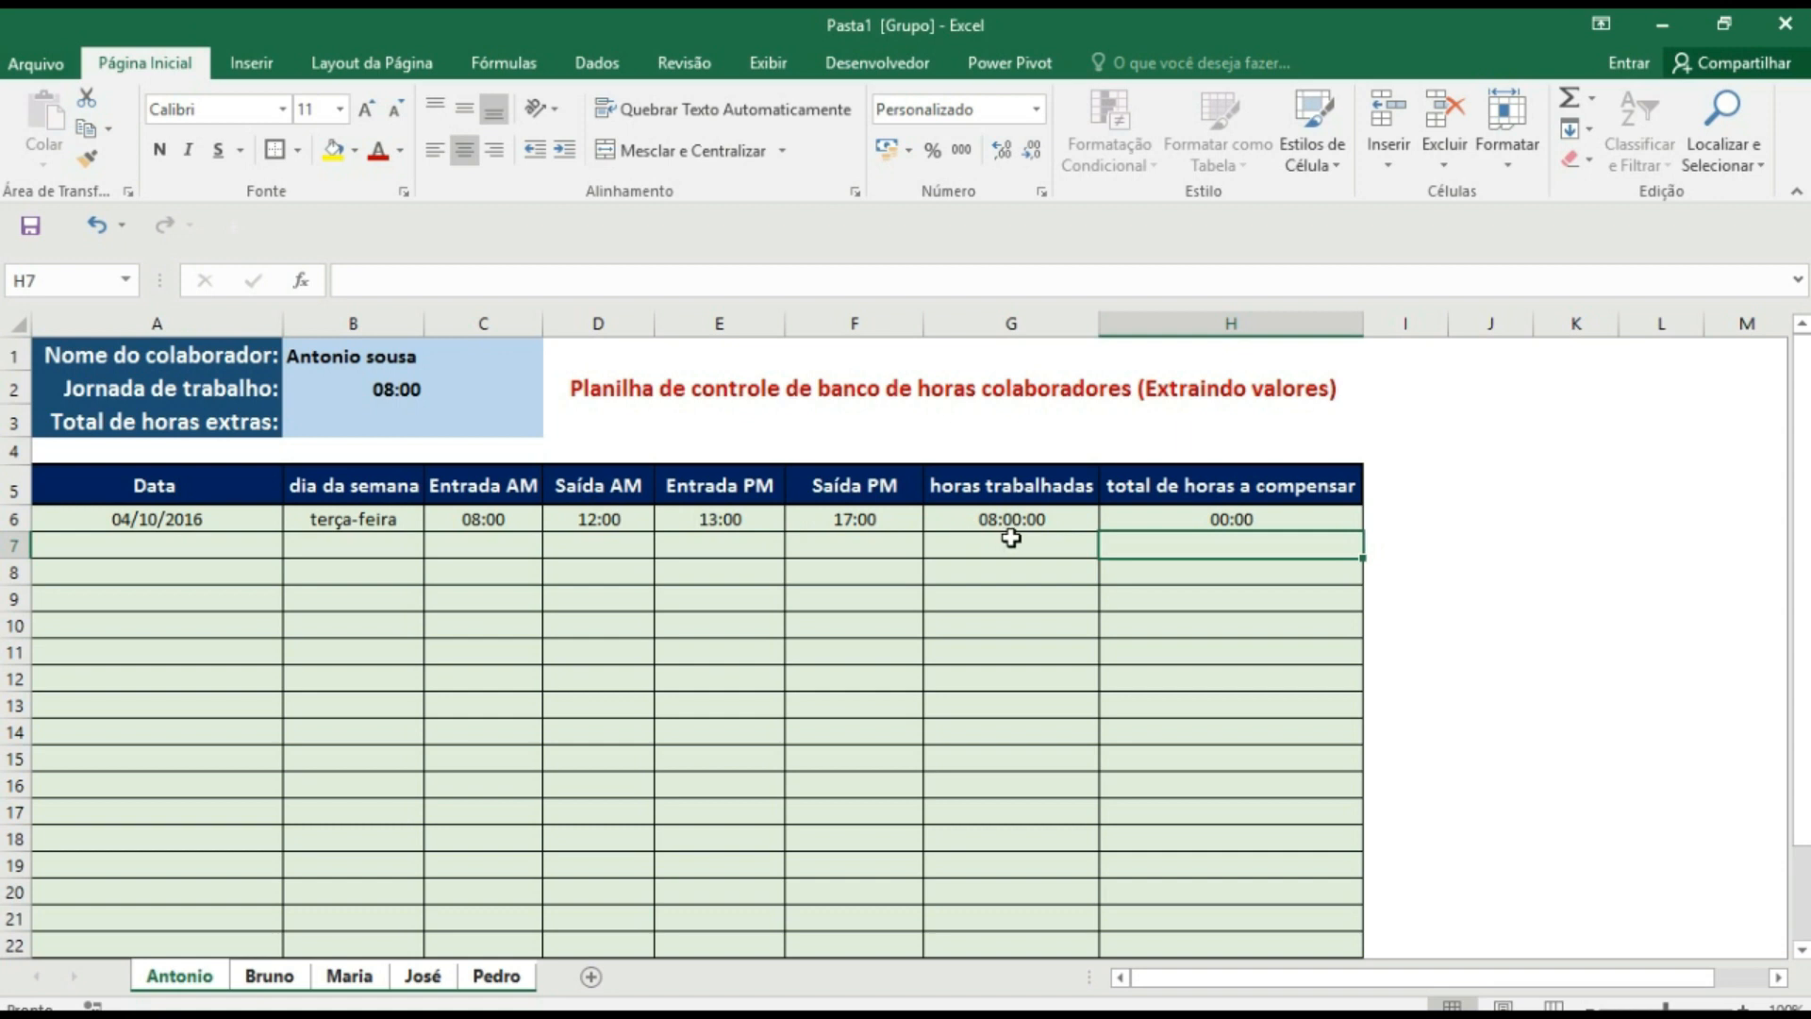
- Make the workday reference in the H6 formula absolute so that it reads =G6-$B$2
{"action": "left_click", "coordinate": [1204, 519]}
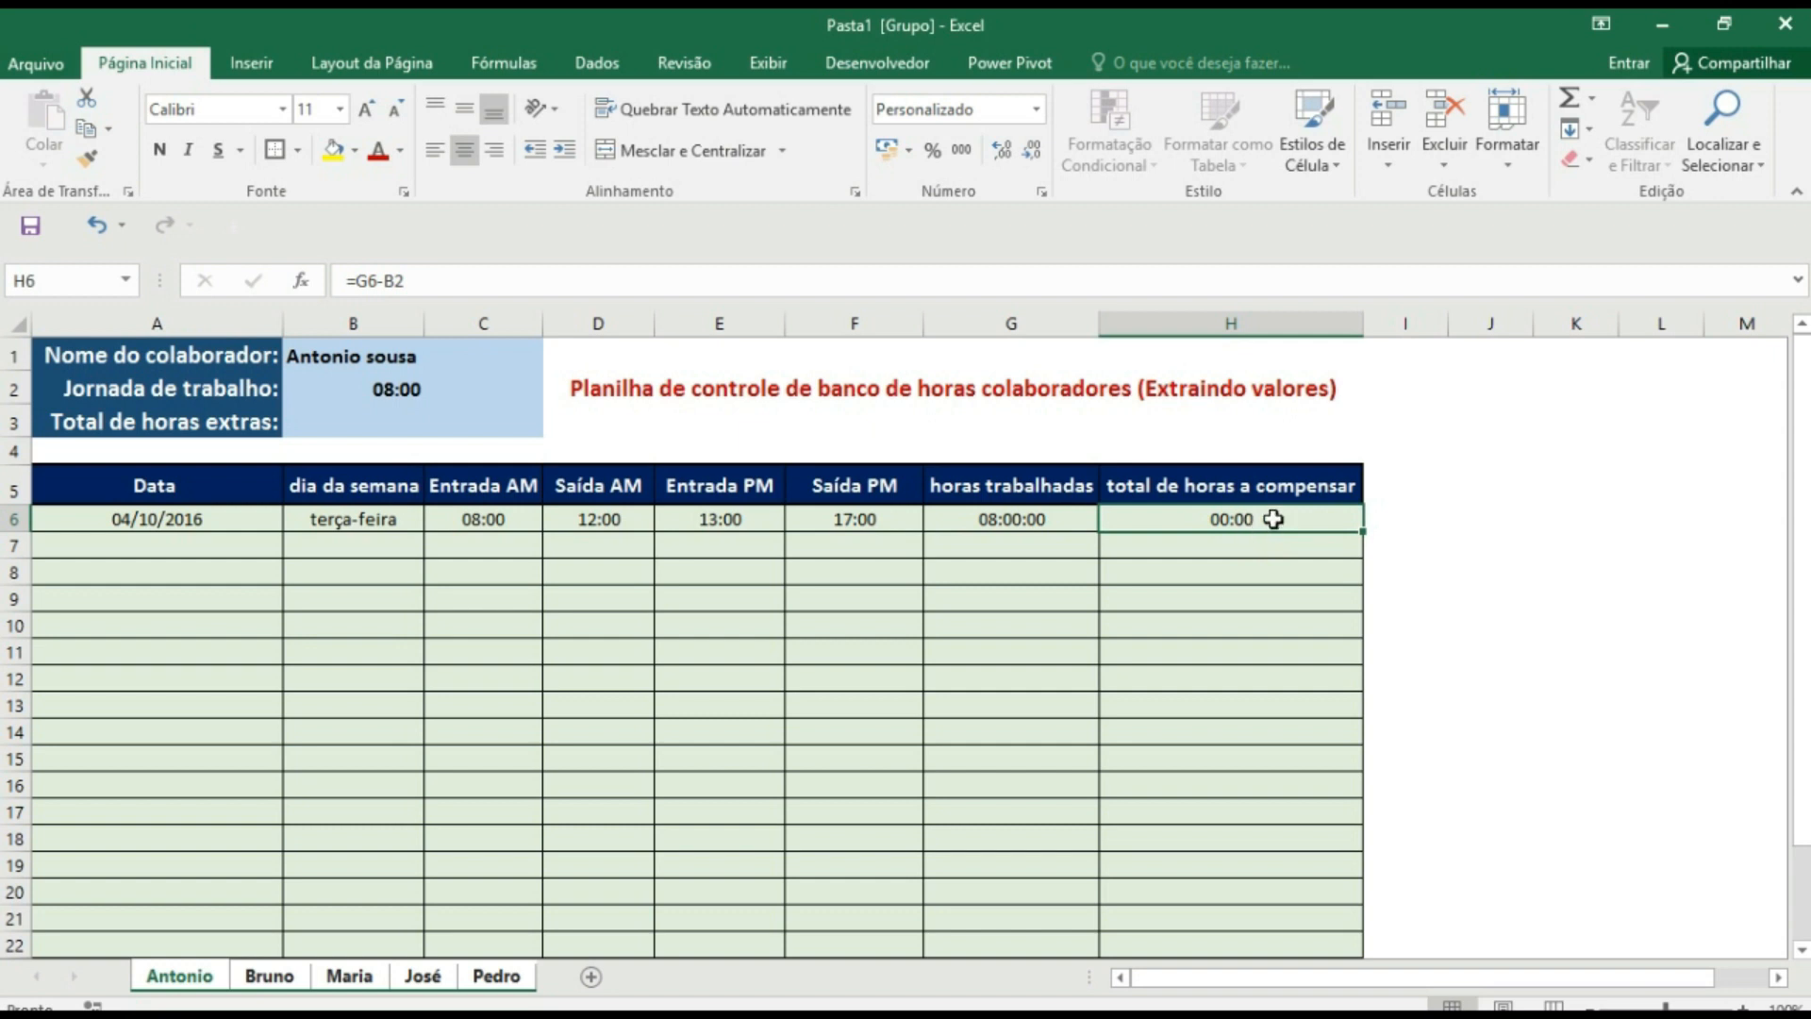
{"action": "double_click", "coordinate": [1273, 519]}
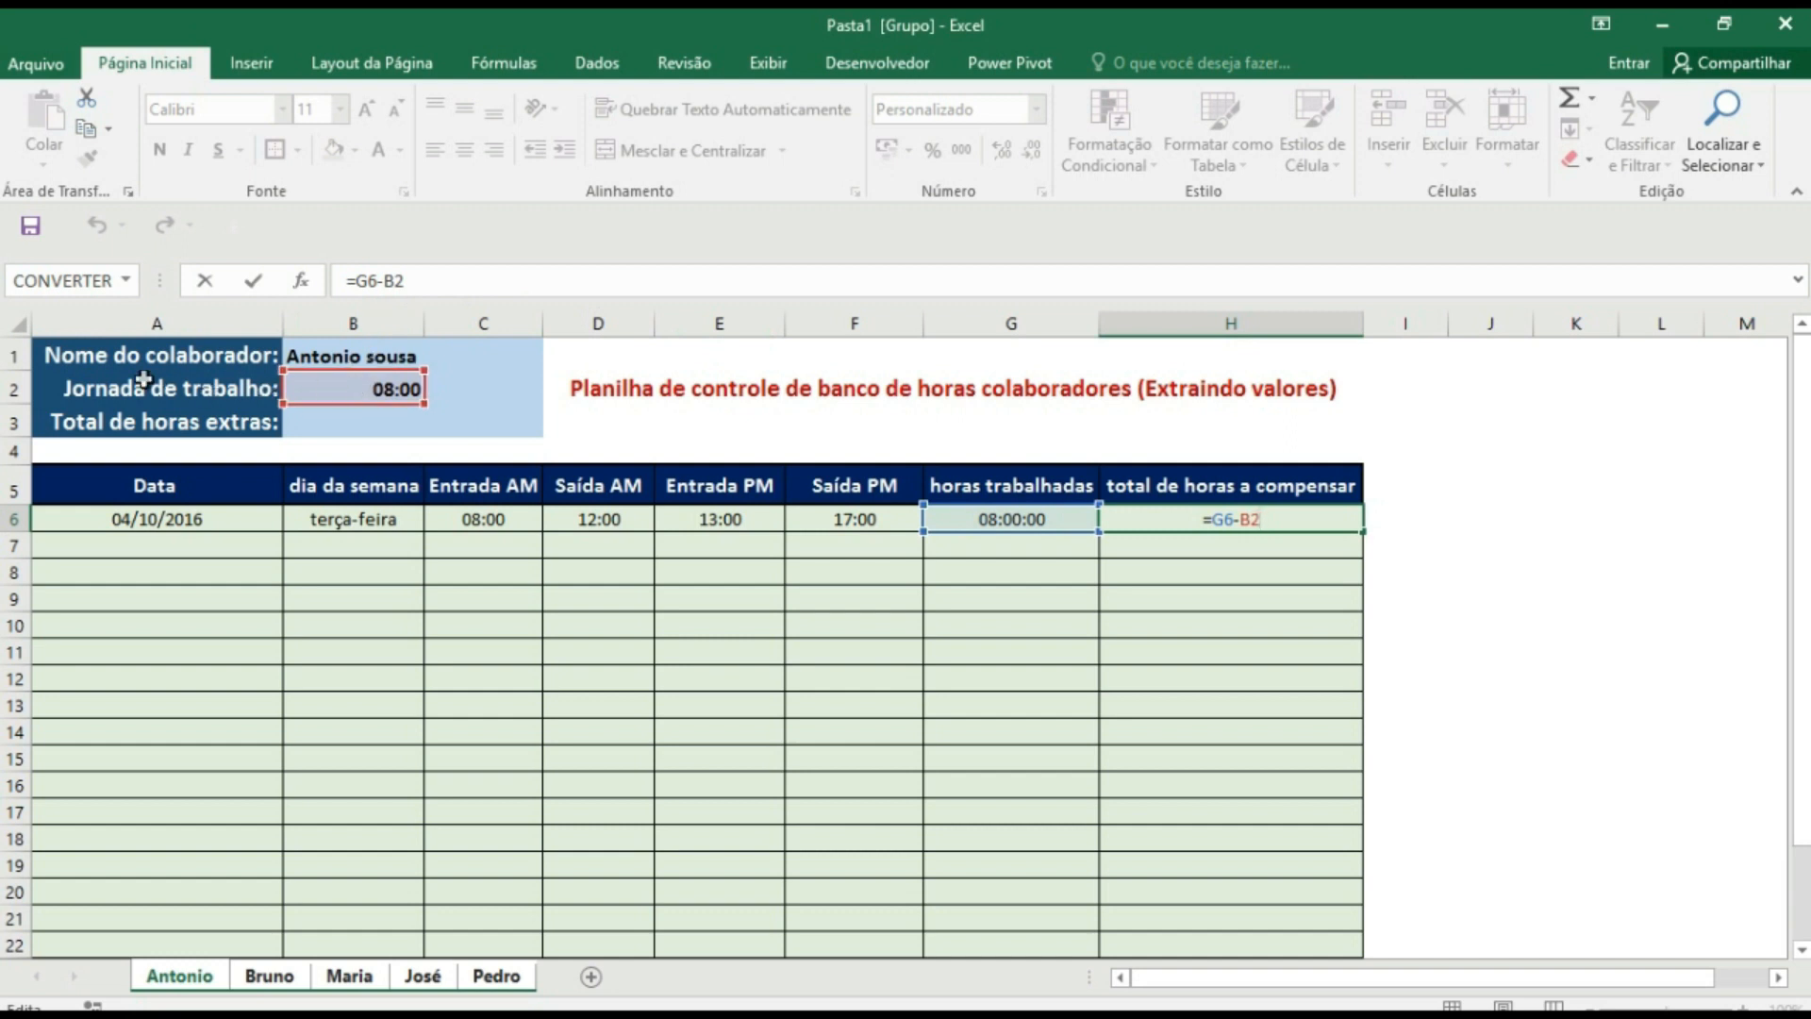
{"action": "key", "text": "F4"}
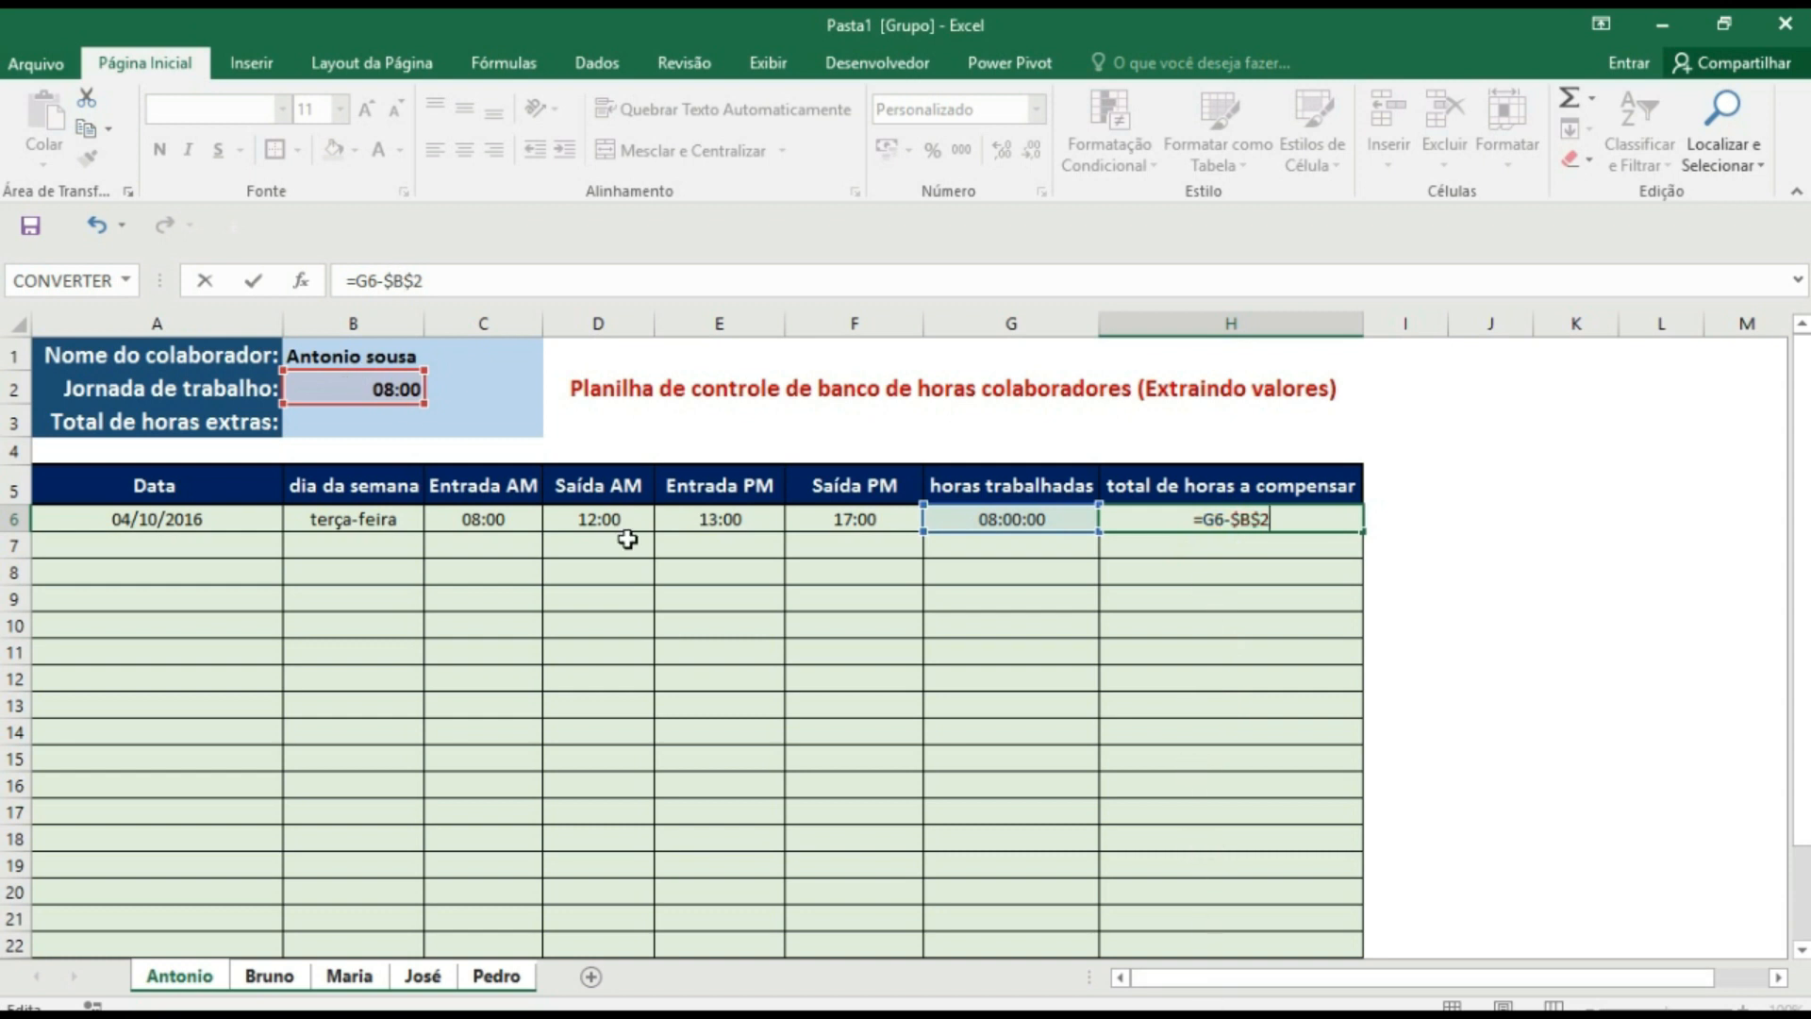
{"action": "key", "text": "Return"}
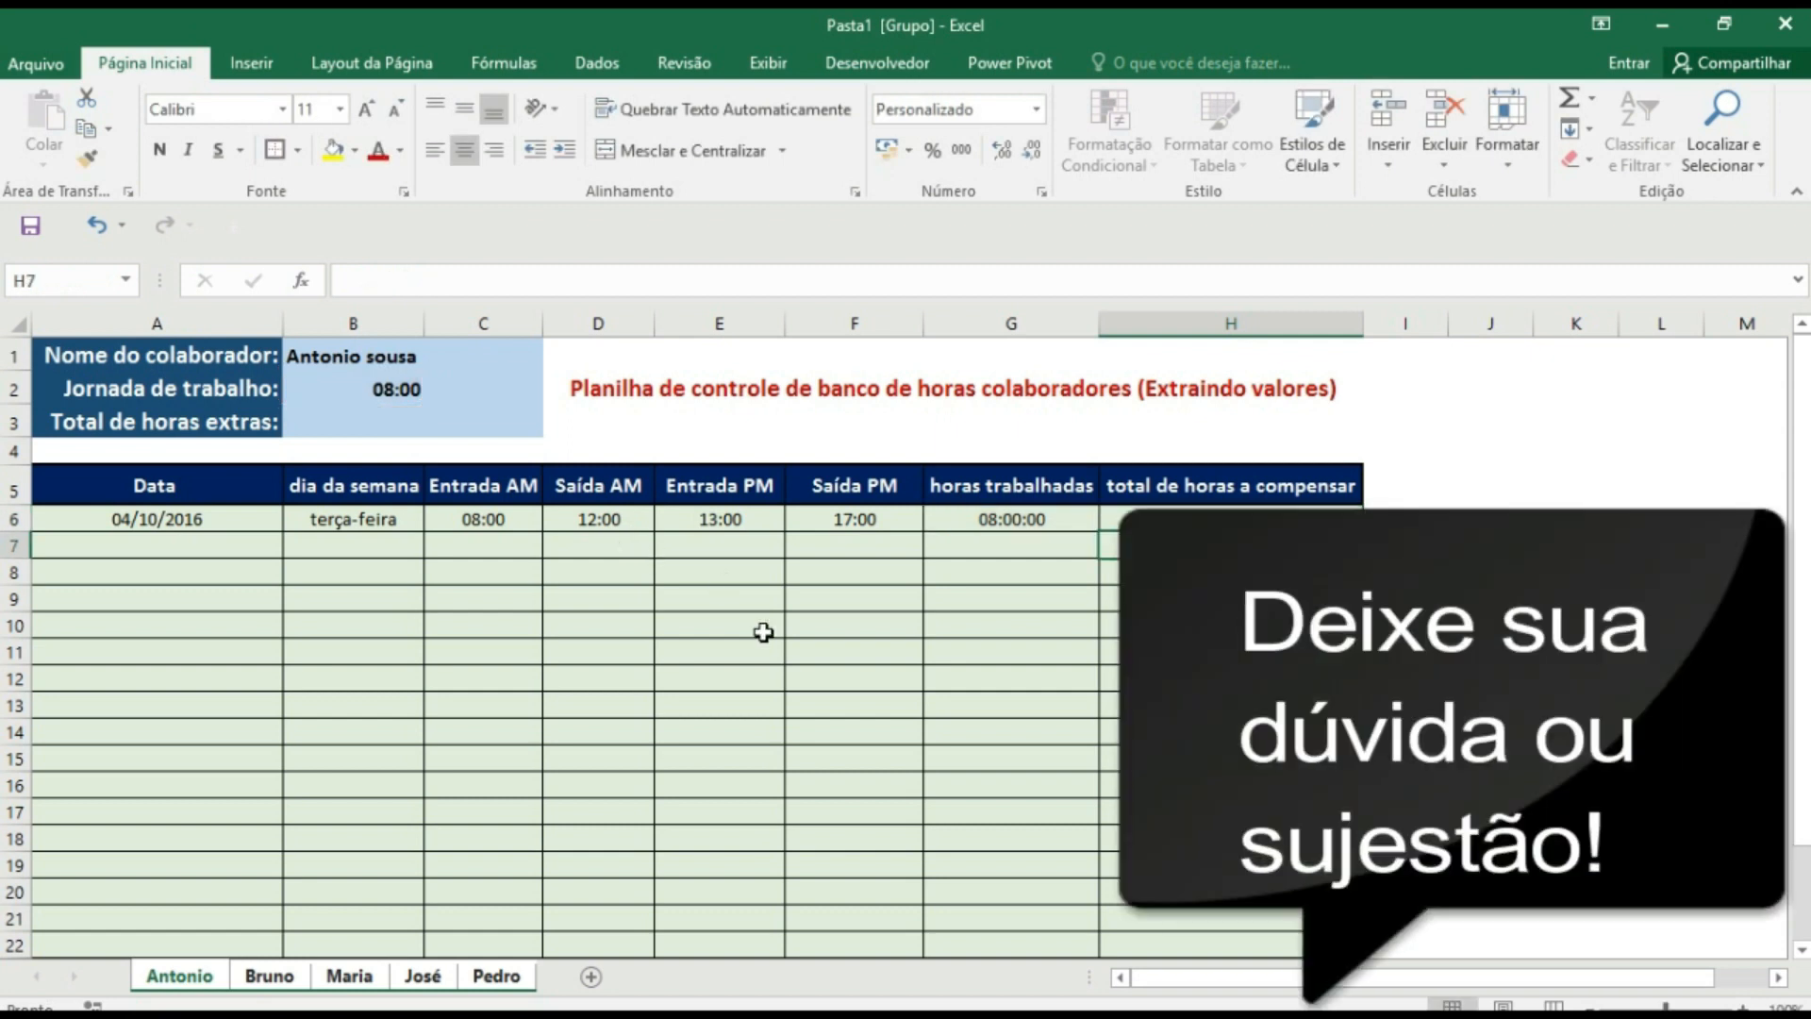
- Enter the date 05/10/2016 in cell A7 and fill the weekday formula from B6 down to B7
{"action": "left_click", "coordinate": [190, 540]}
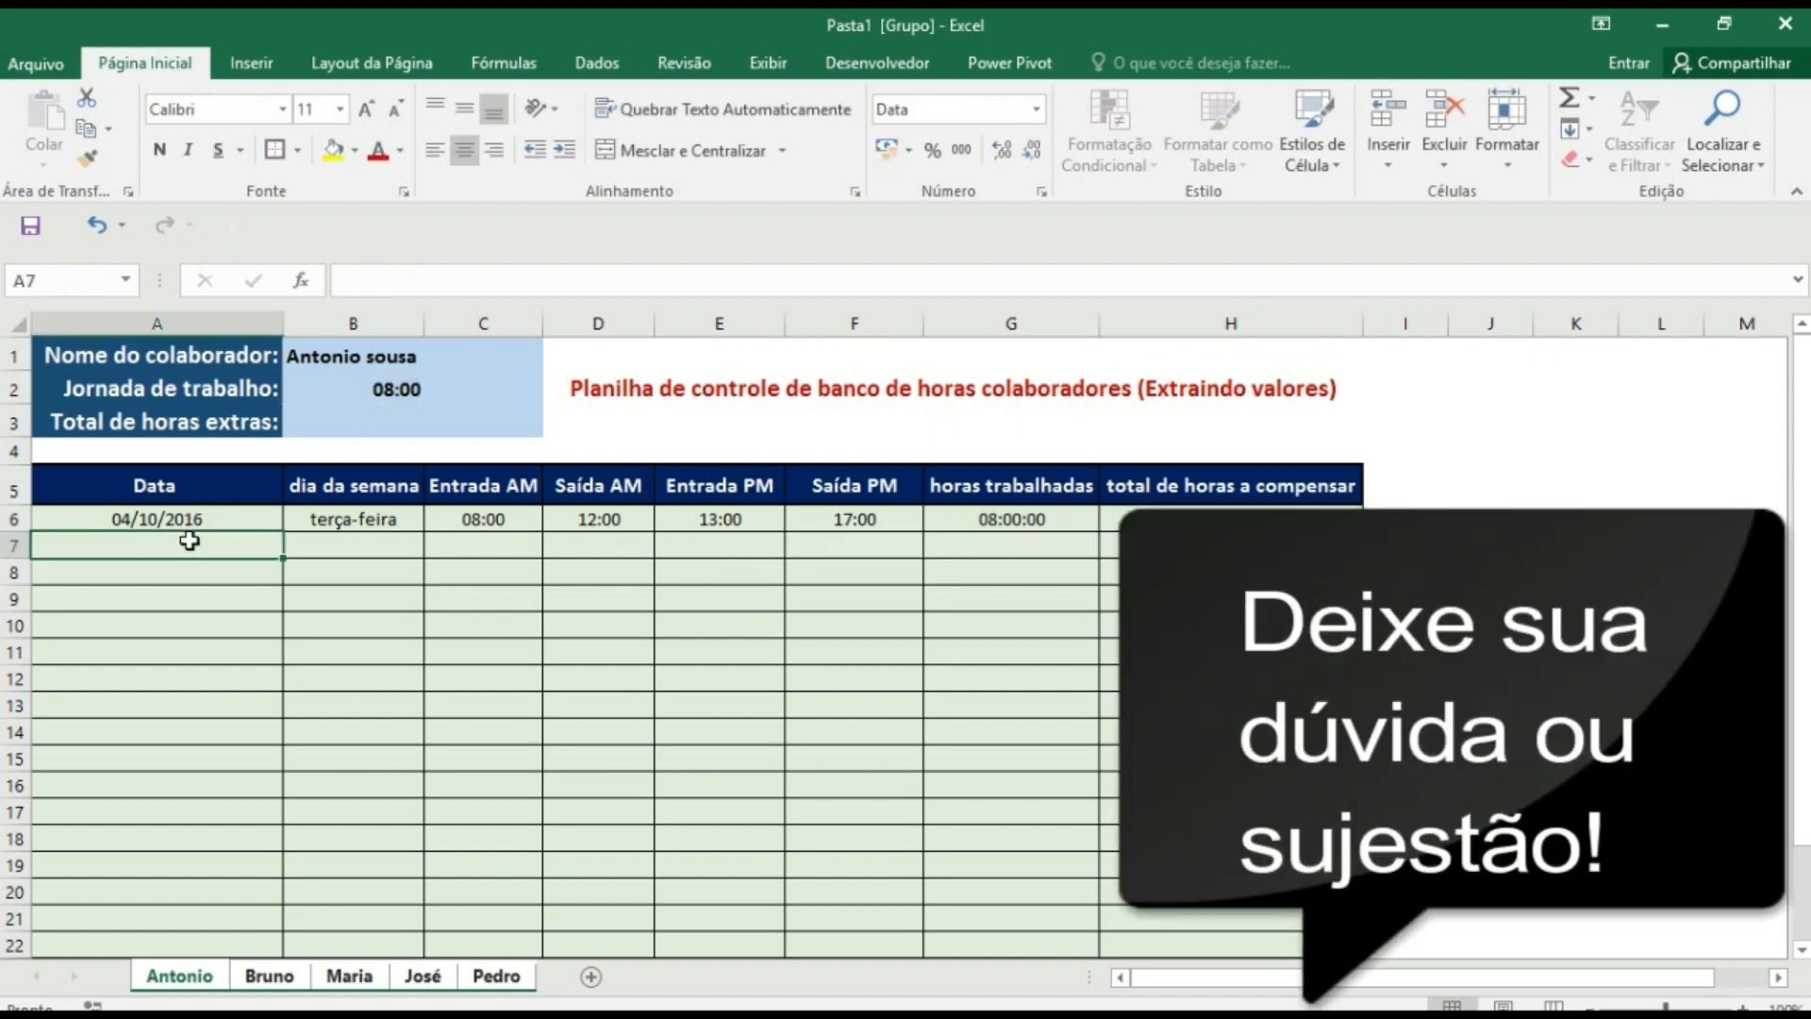
{"action": "type", "text": "05/10/2016"}
{"action": "left_click", "coordinate": [351, 519]}
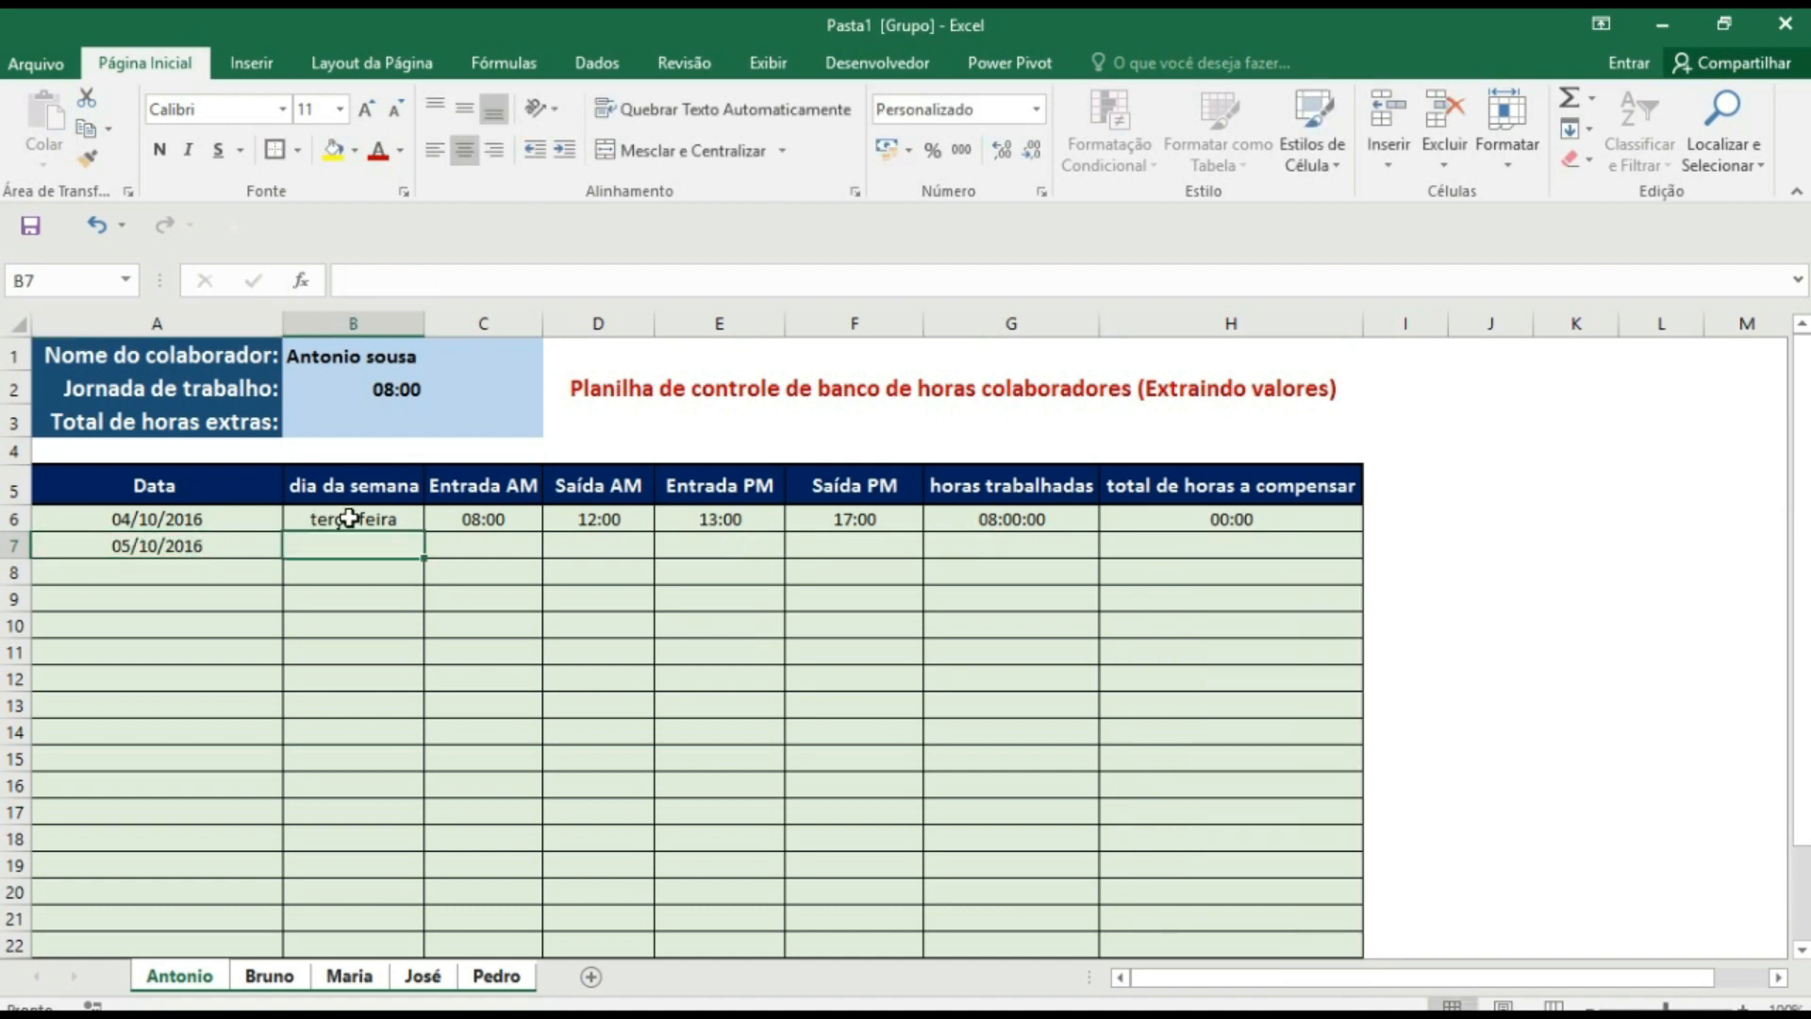
{"action": "left_click_drag", "start_coordinate": [423, 531], "coordinate": [421, 554]}
{"action": "left_click", "coordinate": [413, 519]}
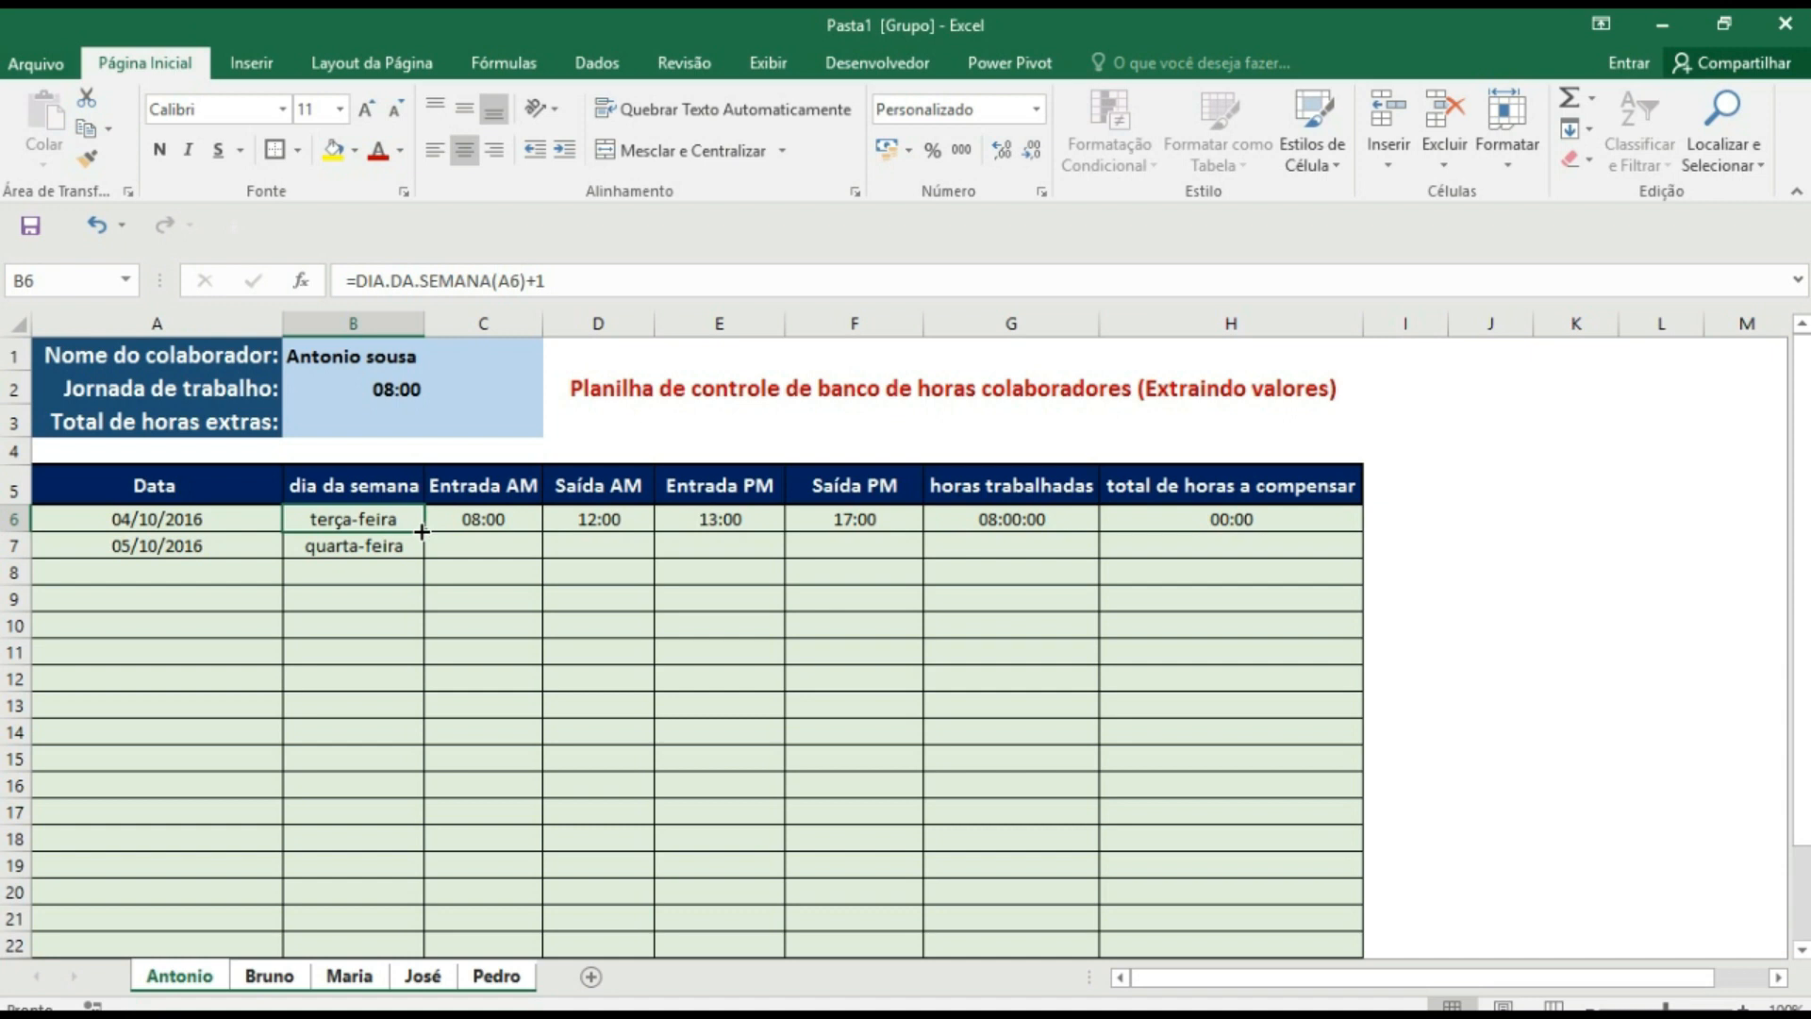
{"action": "left_click", "coordinate": [394, 594]}
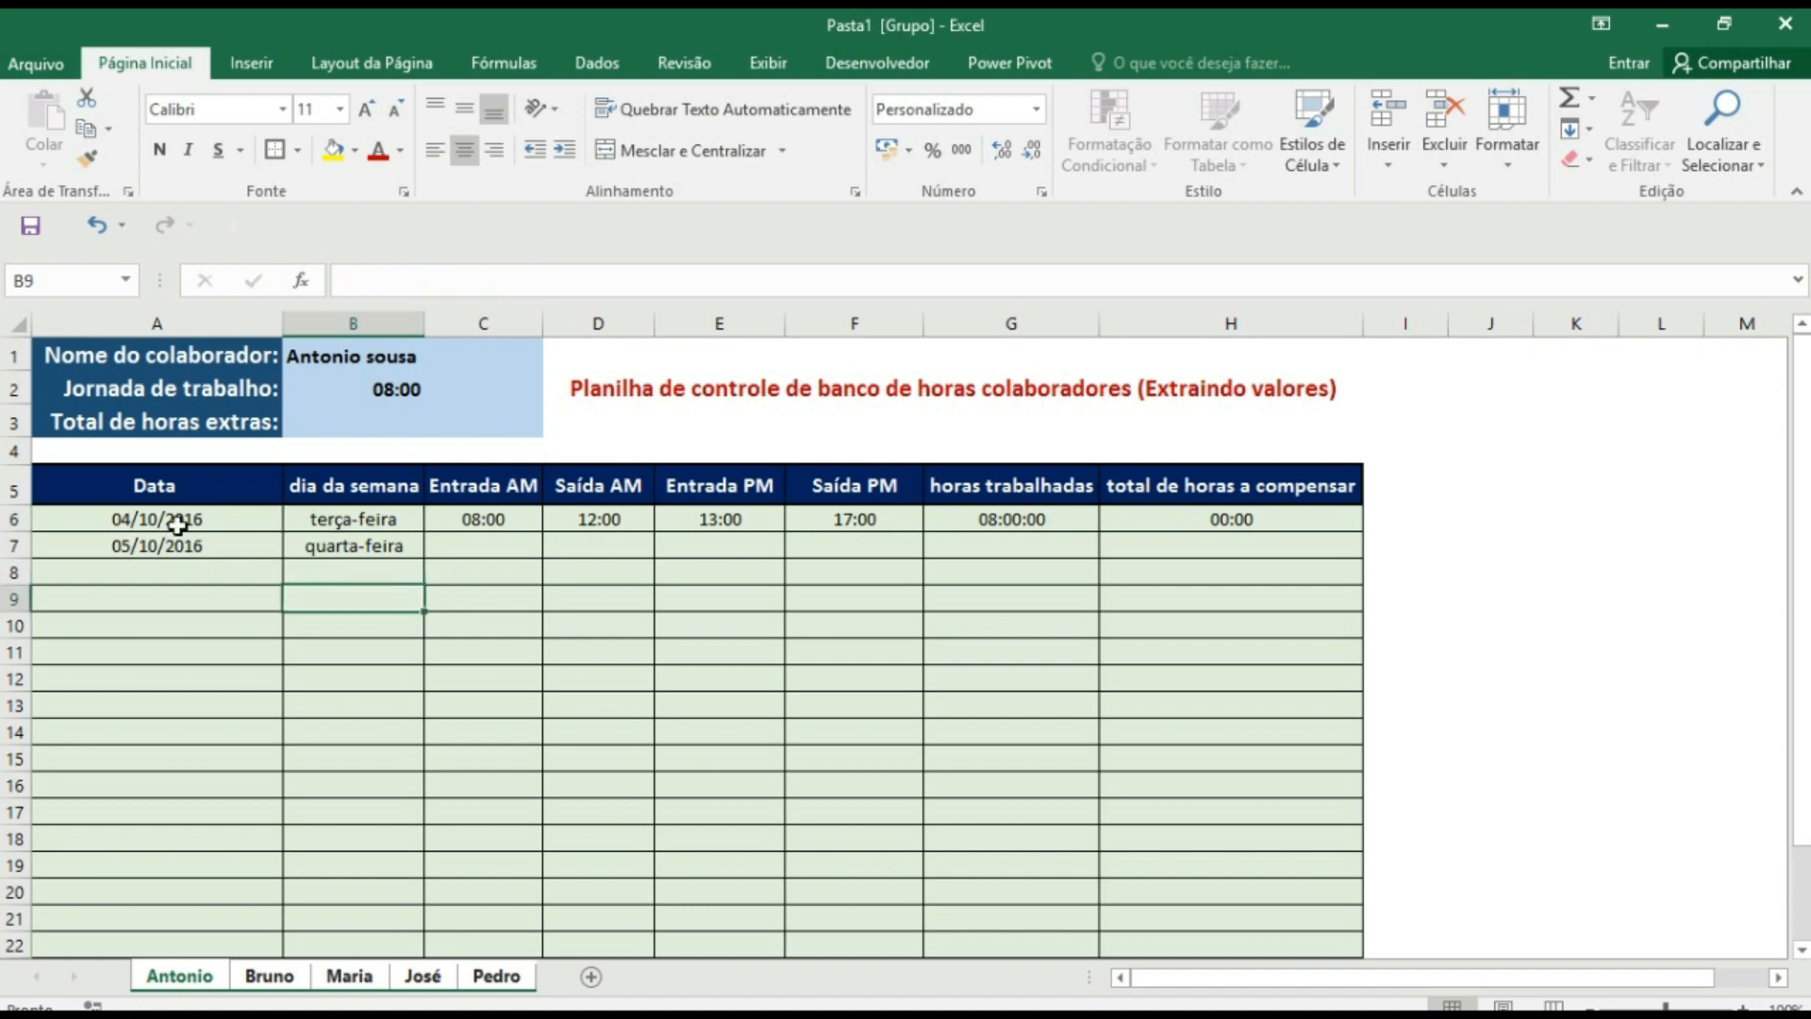
{"action": "left_click", "coordinate": [338, 552]}
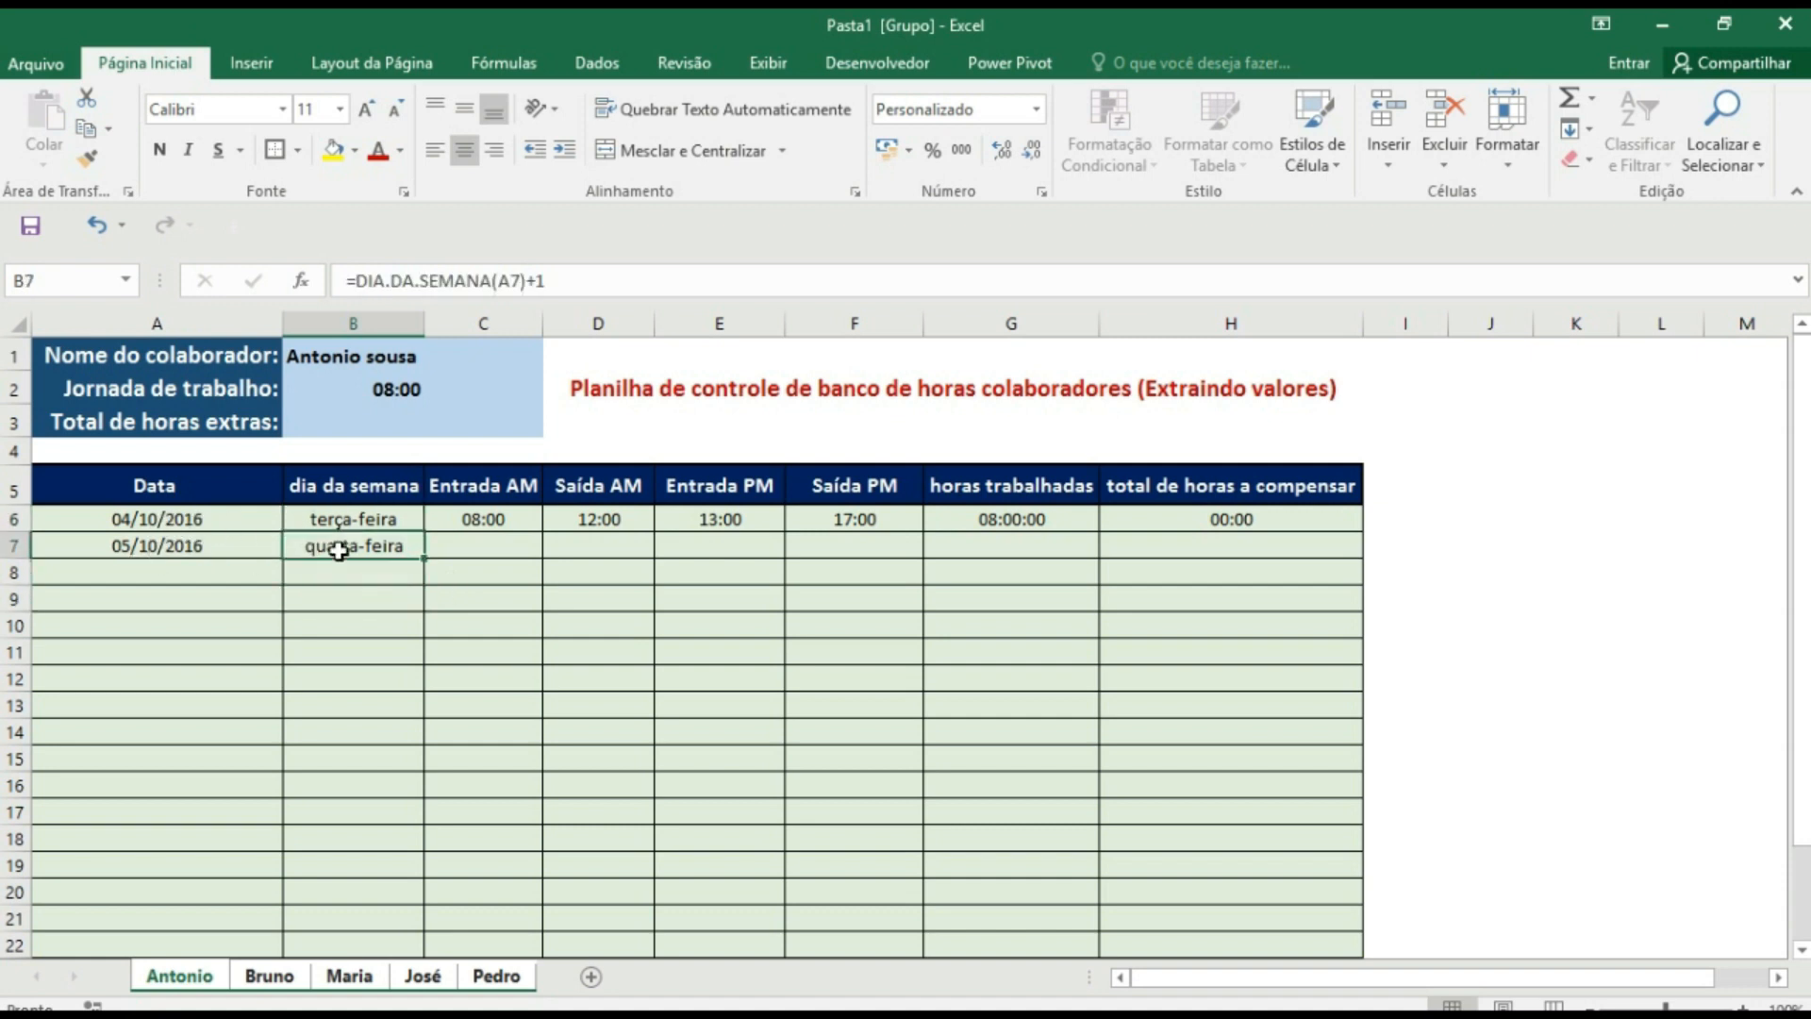
- Enter the 05/10/2016 clock times in row 7: 08:30 Entrada AM, 12:00 Saída AM, 13:00 Entrada PM and 17:00 Saída PM
{"action": "left_click", "coordinate": [493, 546]}
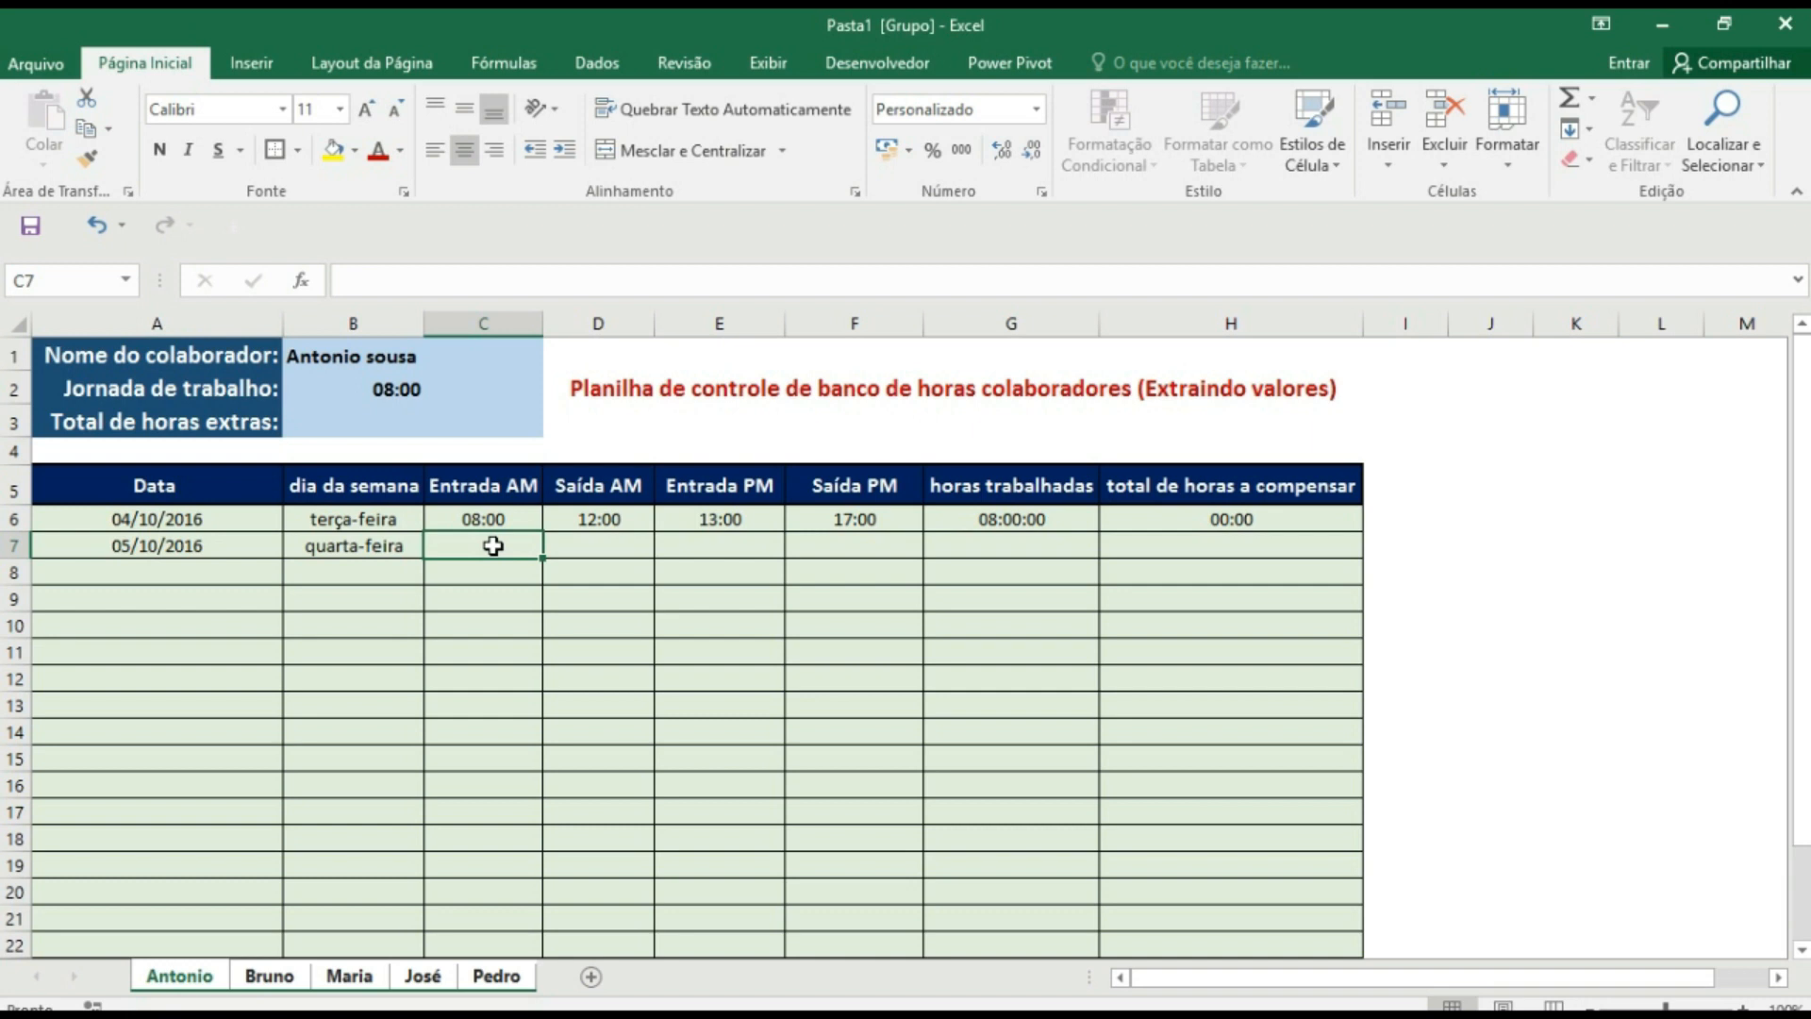
{"action": "type", "text": "08:330"}
{"action": "key", "text": "BackSpace"}
{"action": "key", "text": "BackSpace"}
{"action": "key", "text": "BackSpace"}
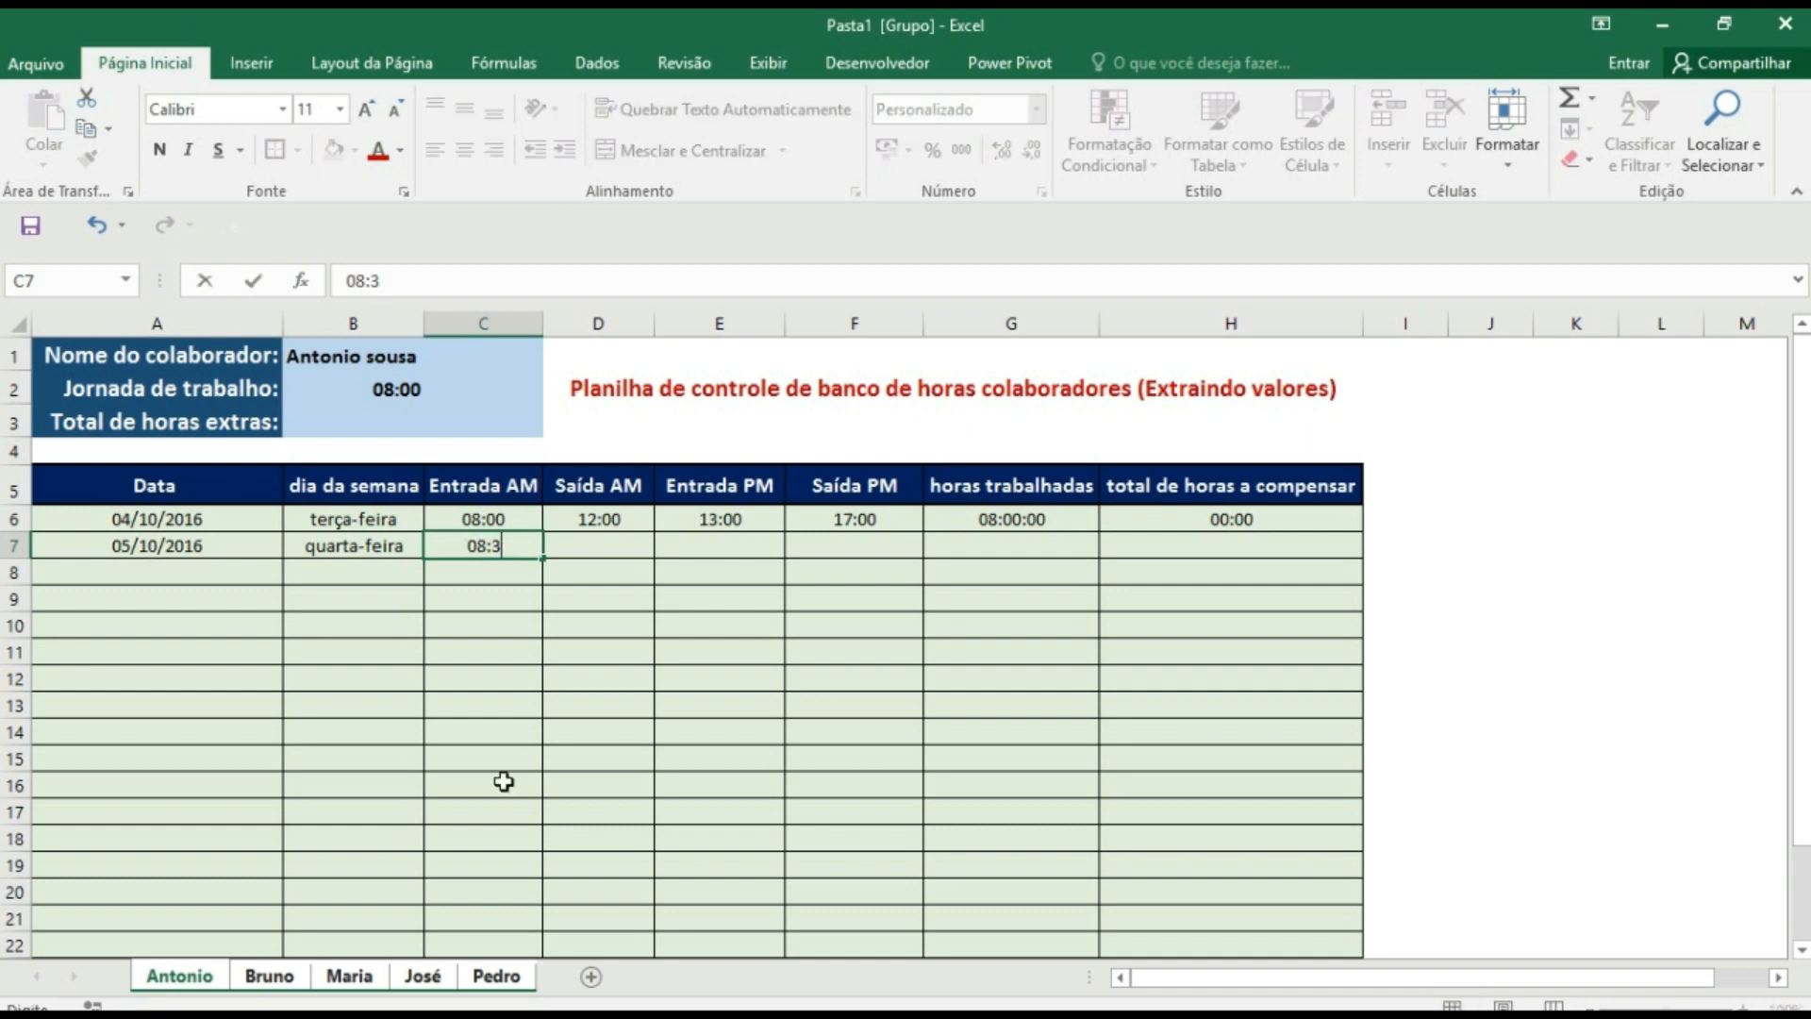
{"action": "type", "text": "0"}
{"action": "left_click", "coordinate": [600, 553]}
{"action": "type", "text": "12:00"}
{"action": "left_click", "coordinate": [691, 548]}
{"action": "type", "text": "13:00"}
{"action": "left_click", "coordinate": [830, 554]}
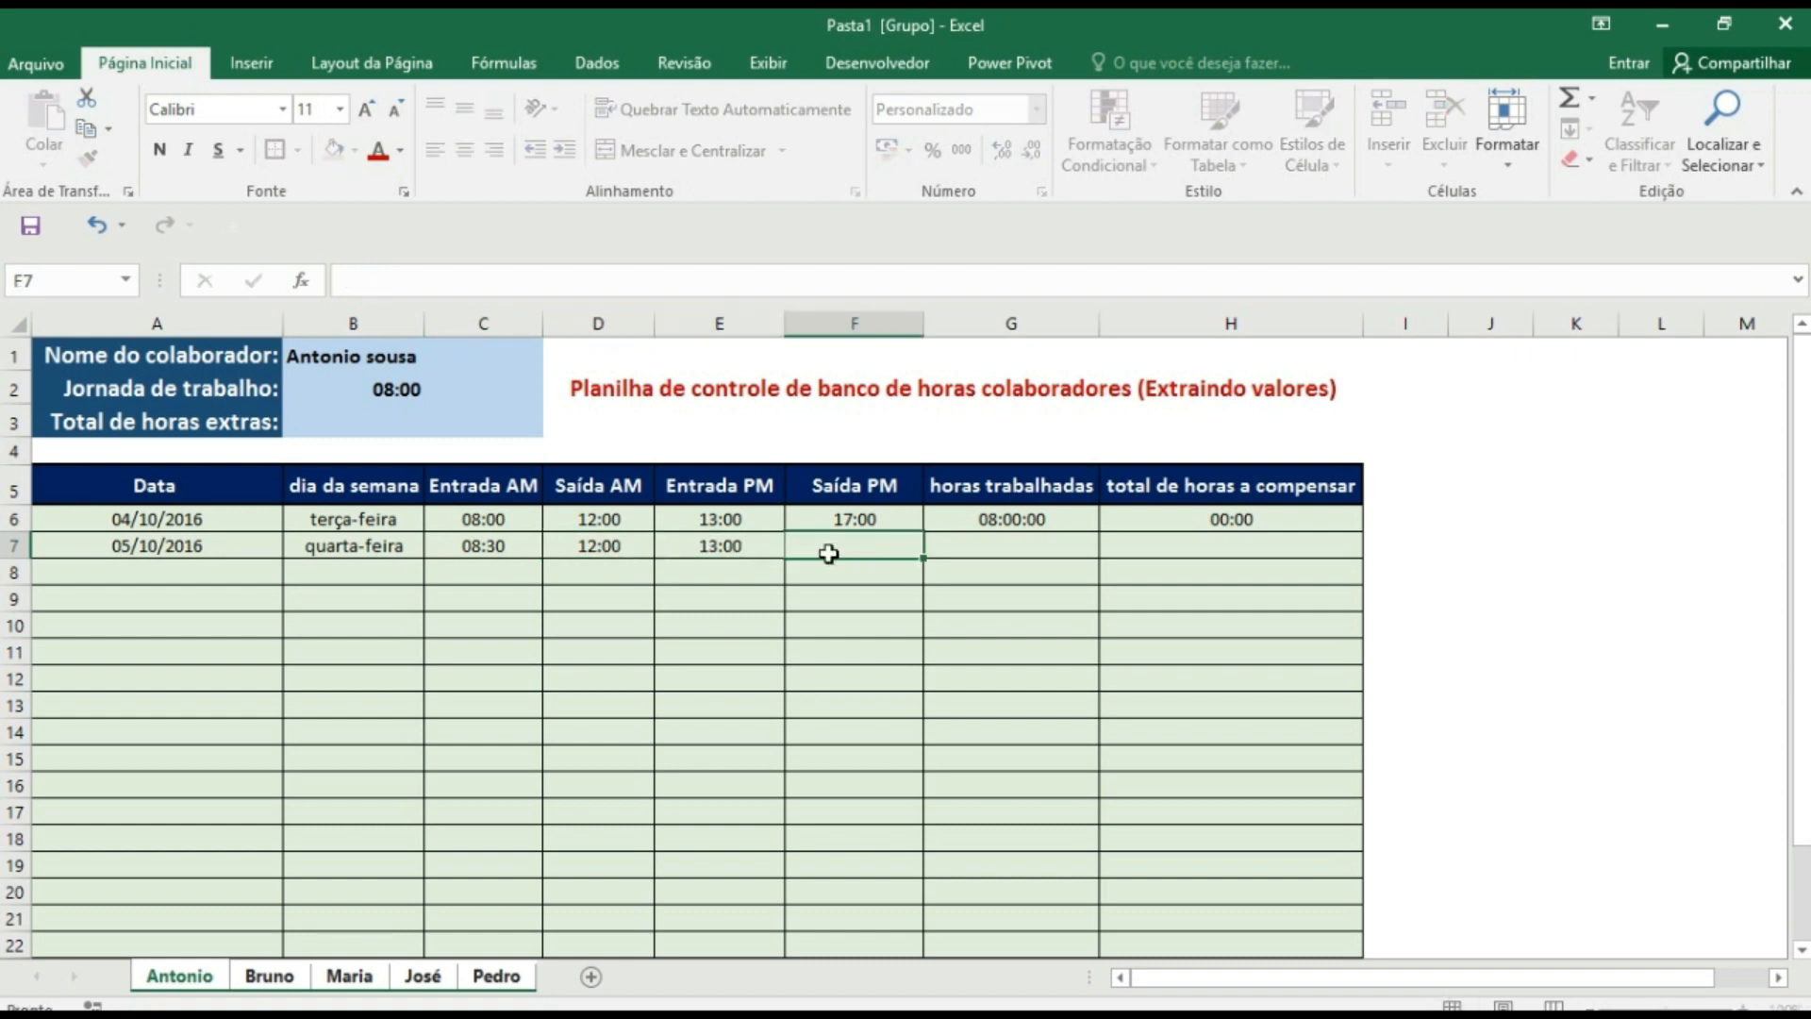
{"action": "type", "text": "17:00"}
- Fill the horas trabalhadas formula from cell G6 down to G7
{"action": "left_click", "coordinate": [1033, 520]}
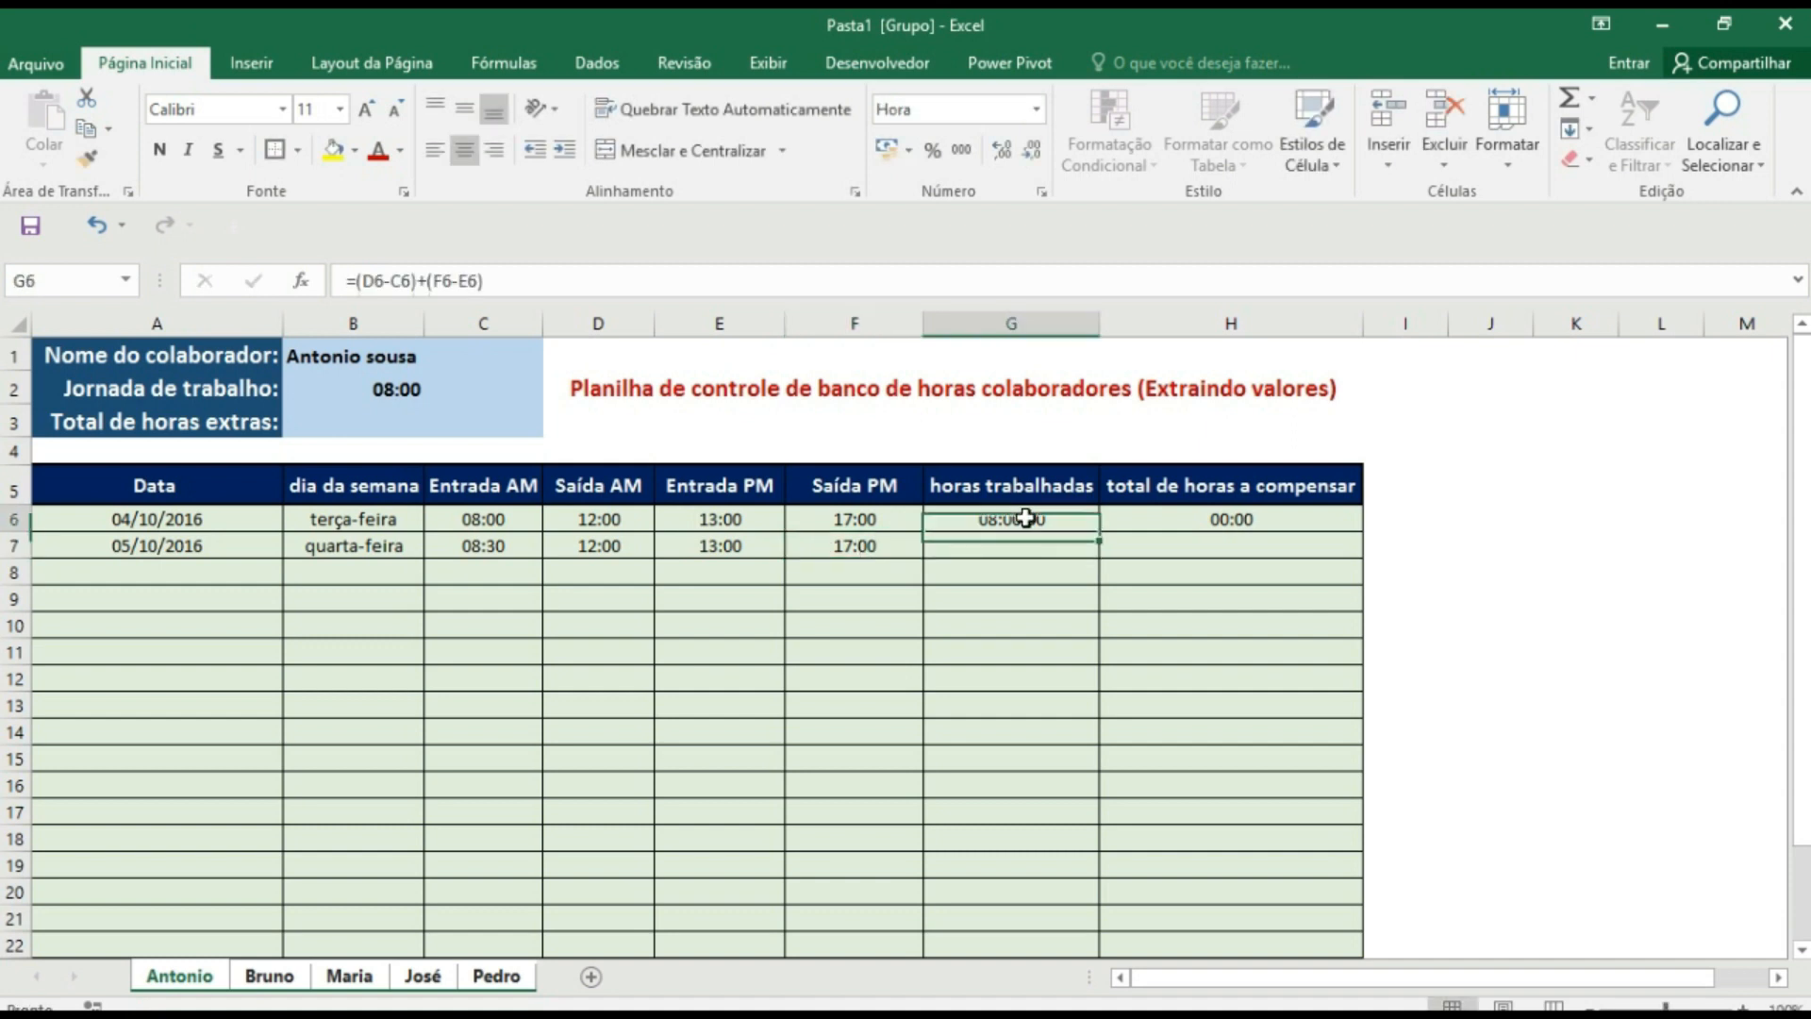
{"action": "left_click_drag", "start_coordinate": [1096, 531], "coordinate": [1090, 558]}
{"action": "left_click", "coordinate": [1026, 596]}
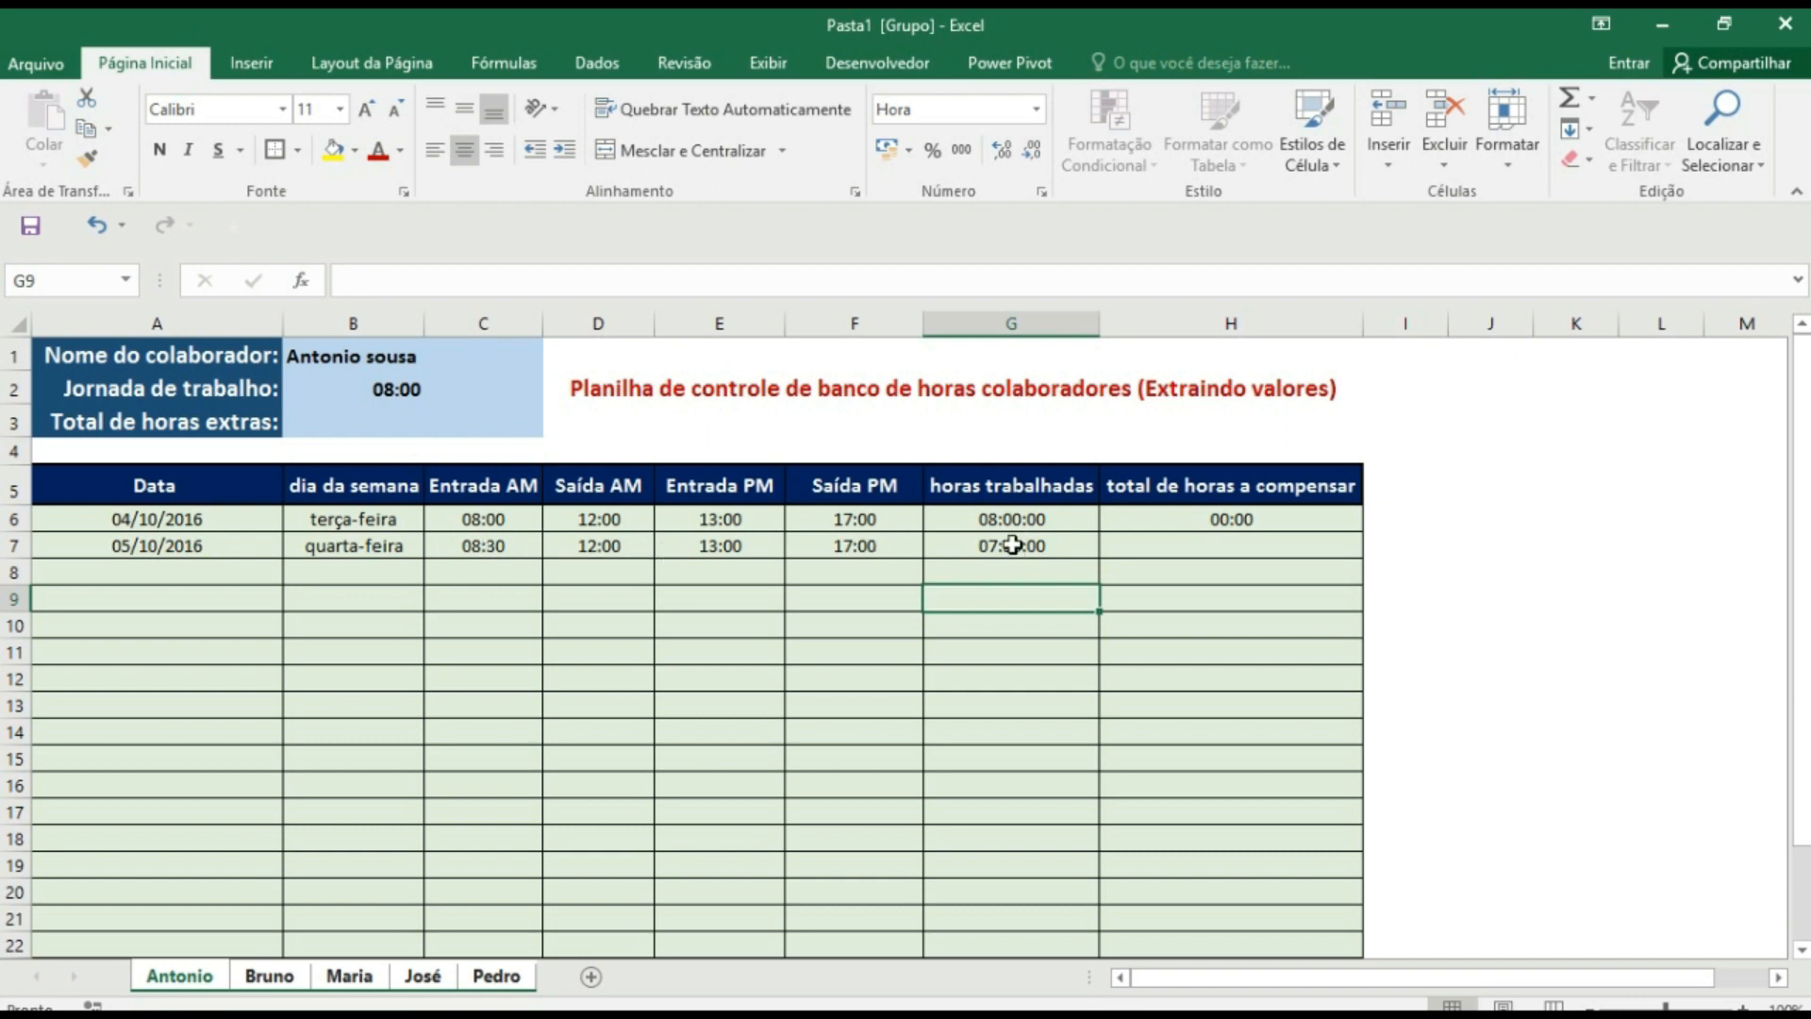
- Fill the total de horas a compensar formula from cell H6 down to H7
{"action": "left_click", "coordinate": [1250, 516]}
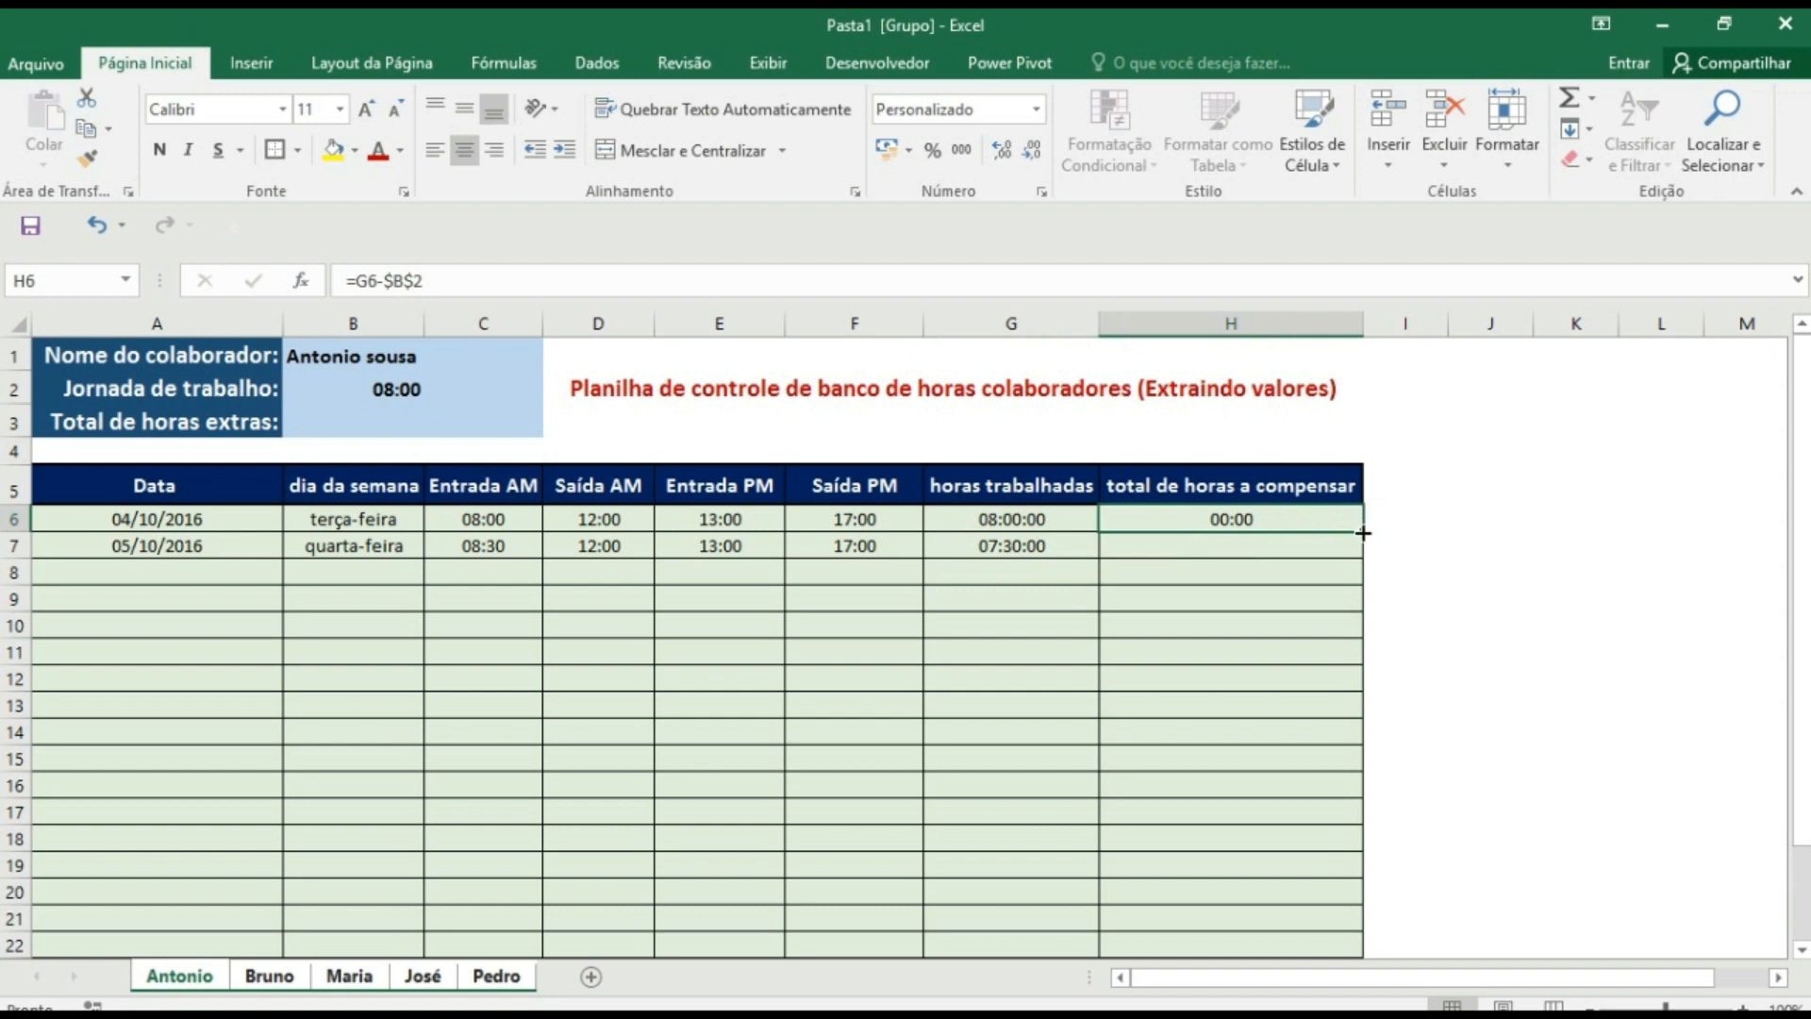
{"action": "double_click", "coordinate": [1363, 530]}
{"action": "left_click", "coordinate": [1278, 626]}
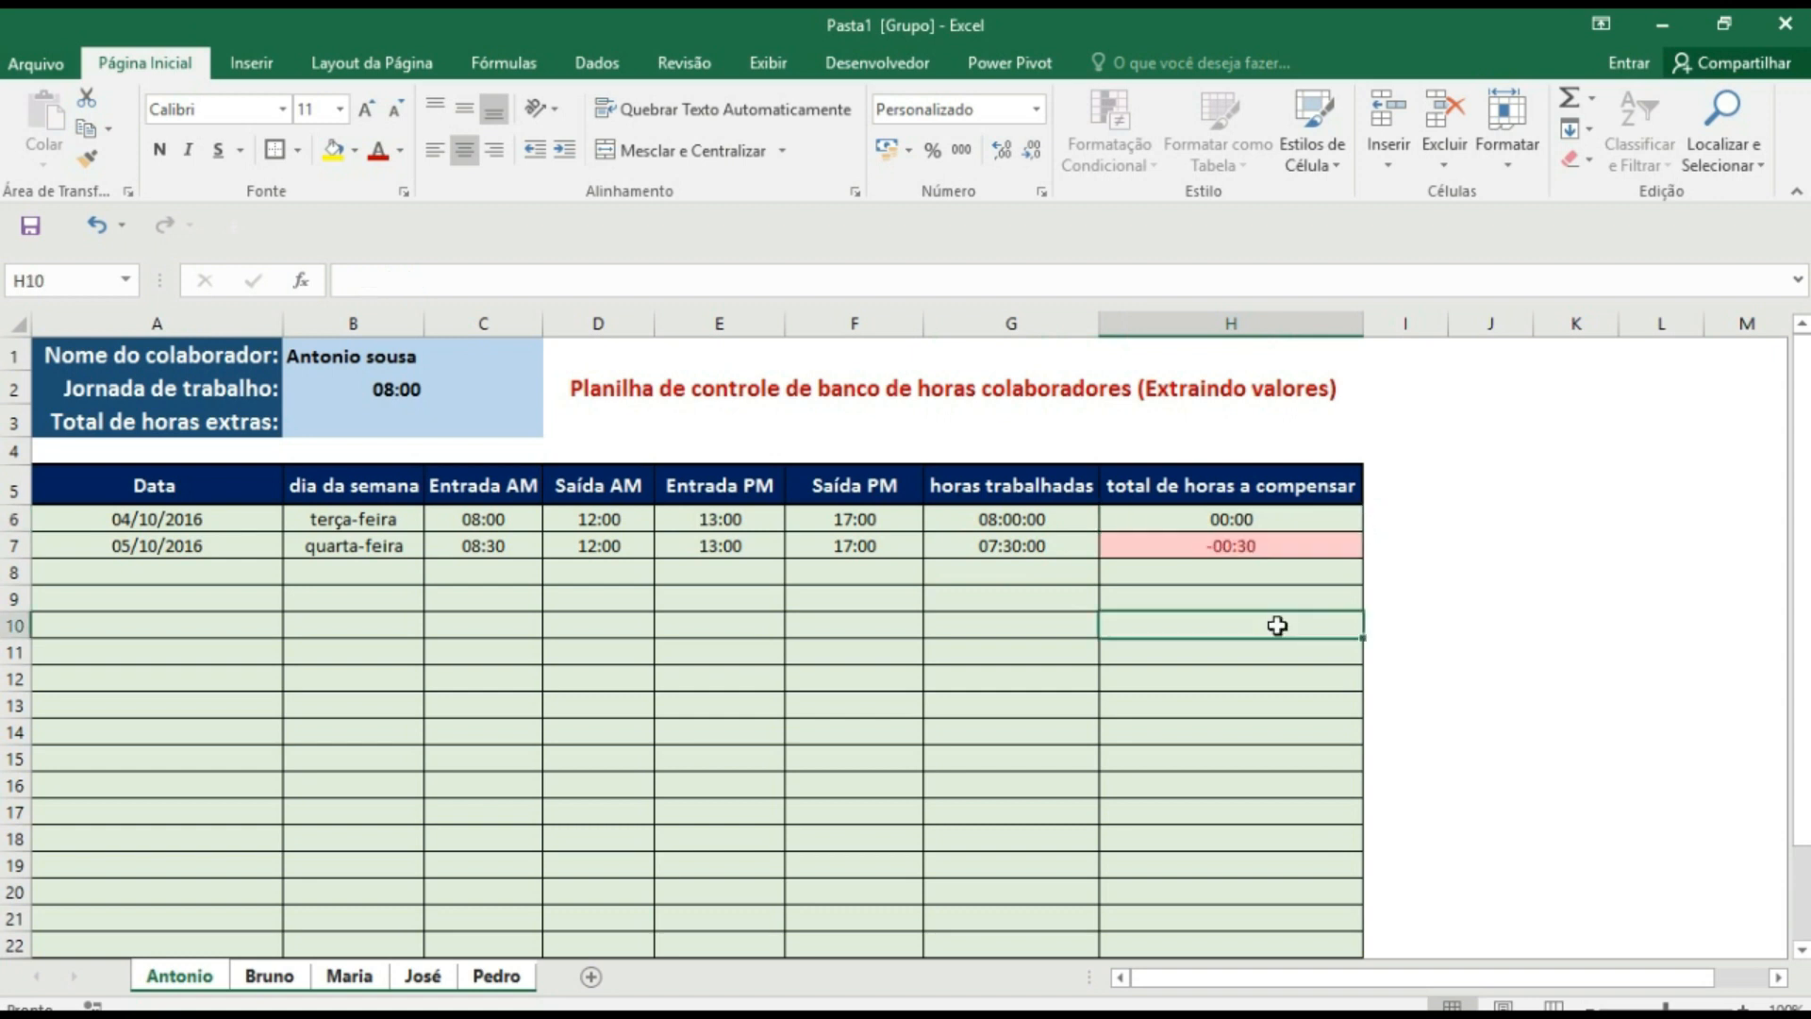
{"action": "left_click", "coordinate": [1264, 547]}
{"action": "left_click", "coordinate": [1240, 590]}
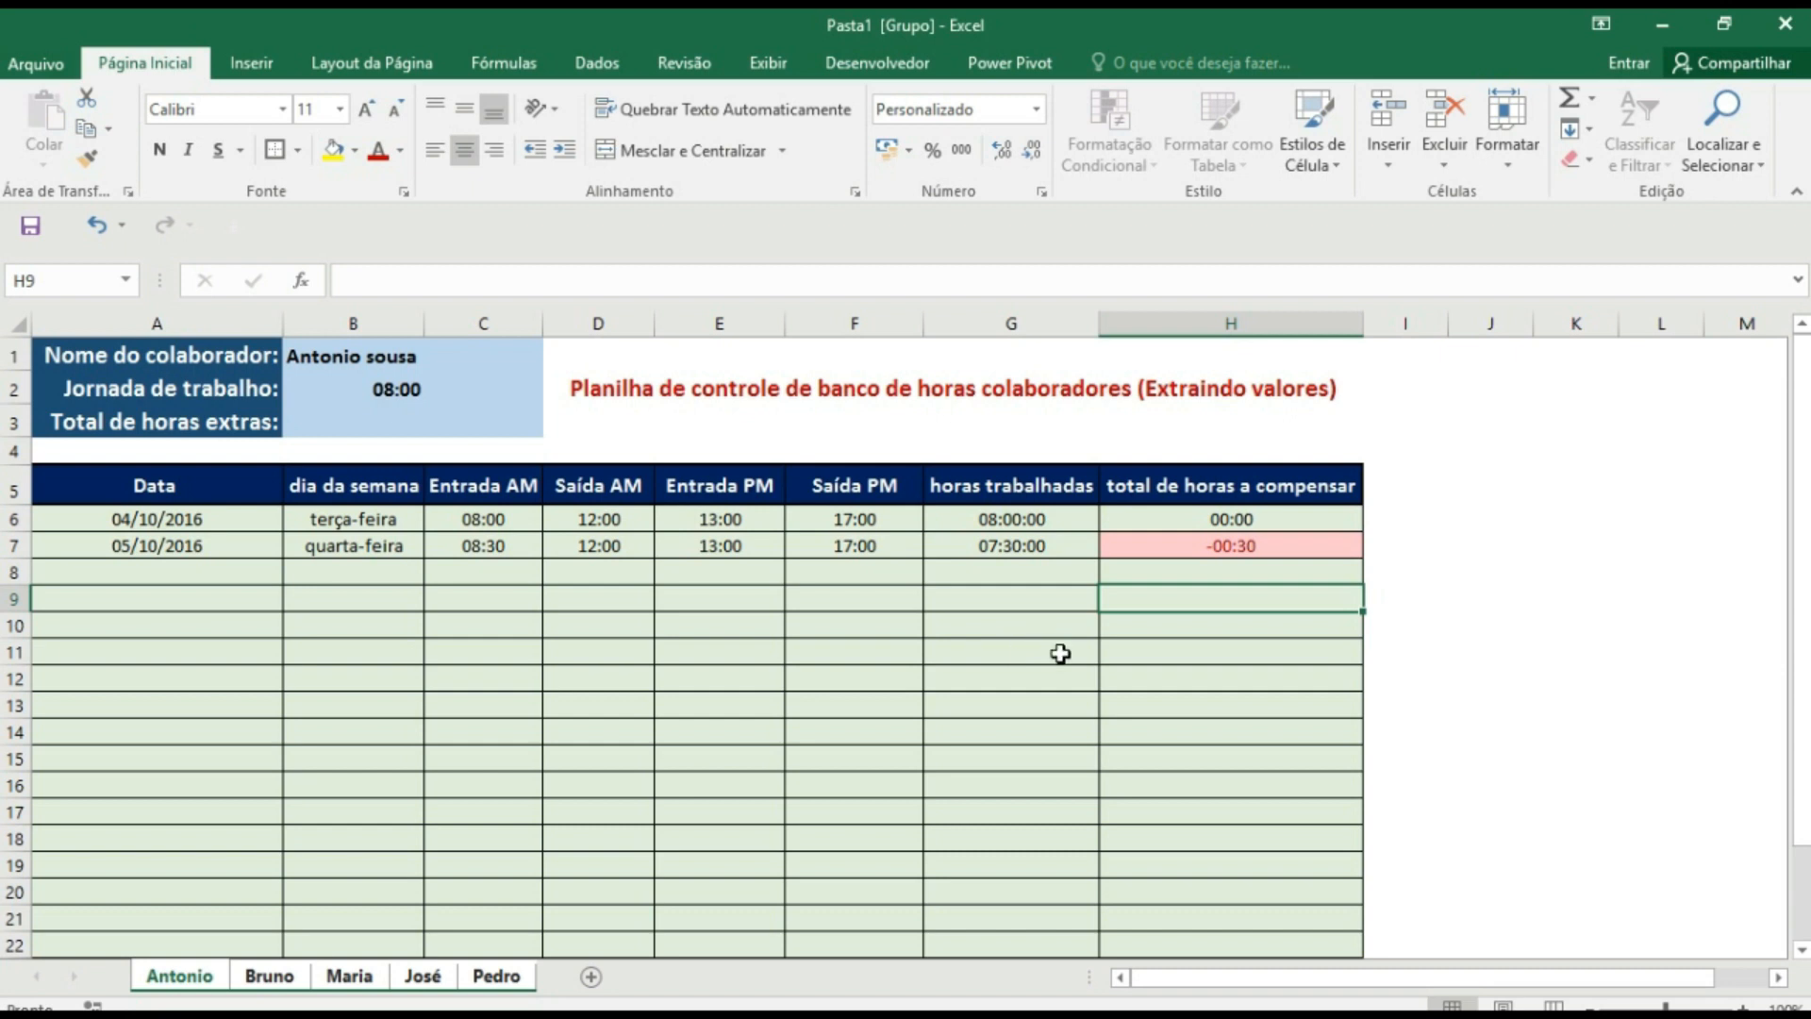
- Enter the formula =SOMA(H6:H26) in cell B3 to calculate the total de horas extras
{"action": "left_click", "coordinate": [368, 413]}
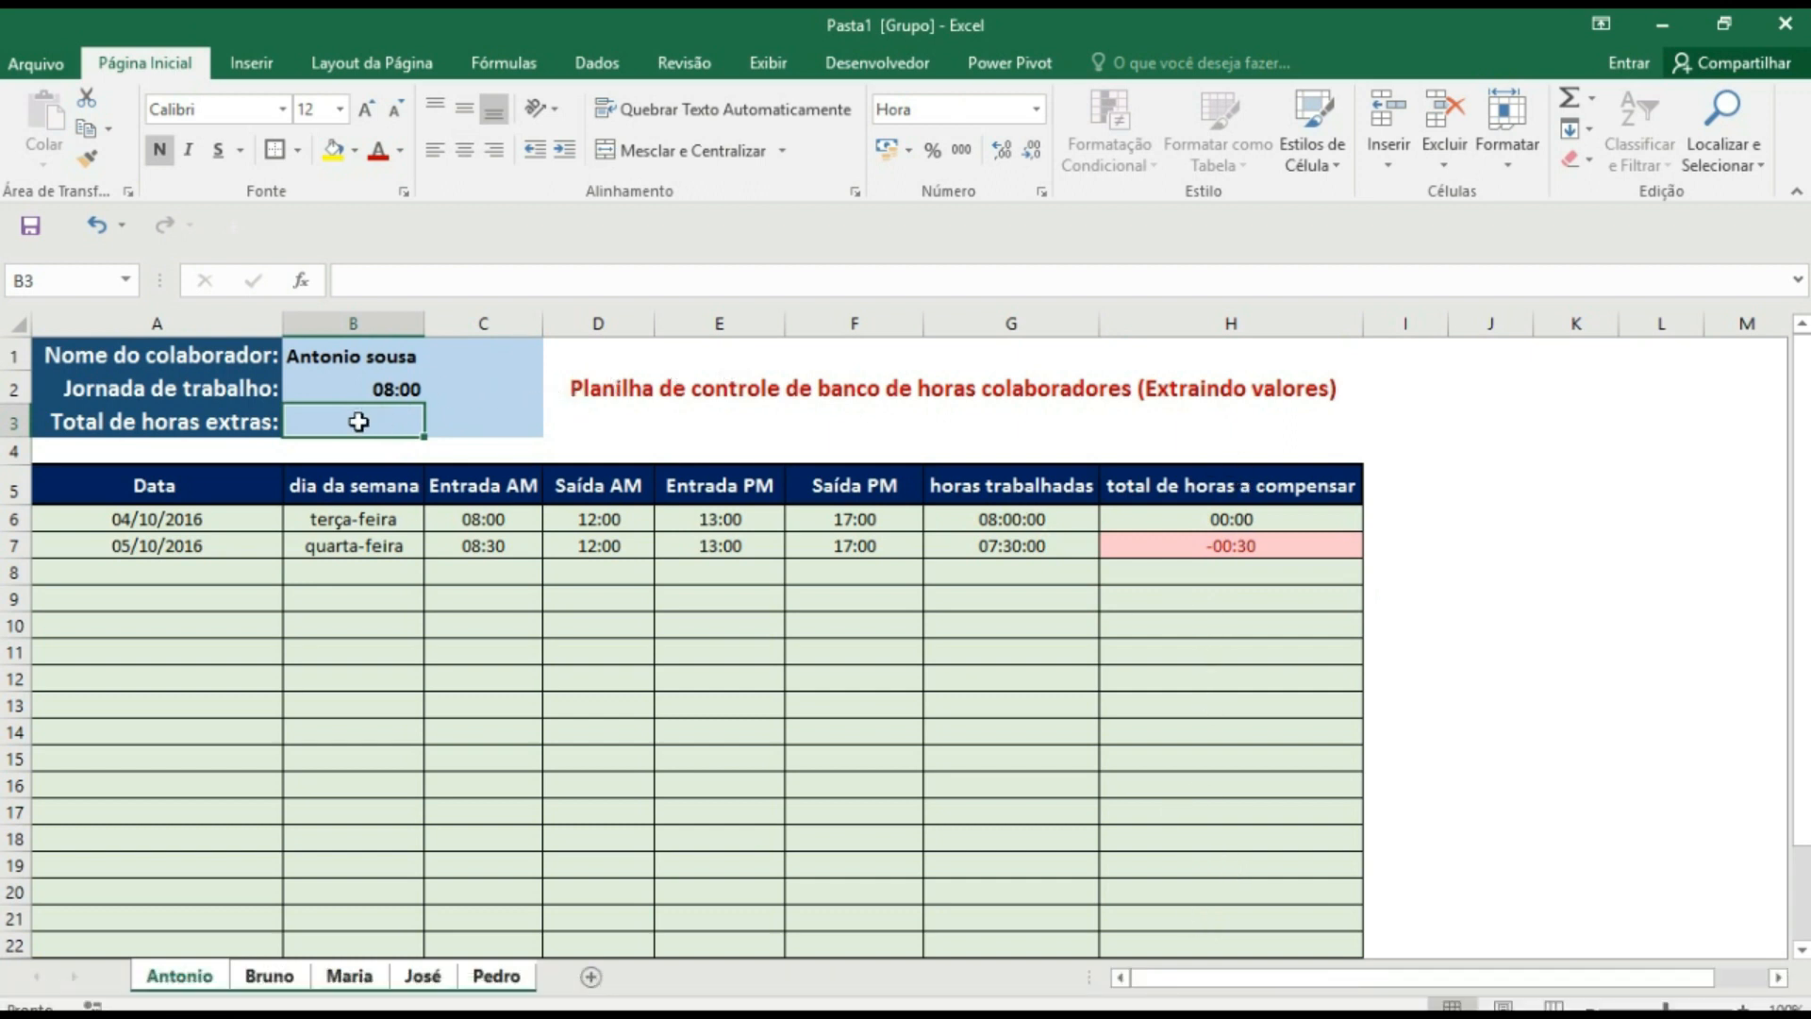
{"action": "type", "text": "=soma("}
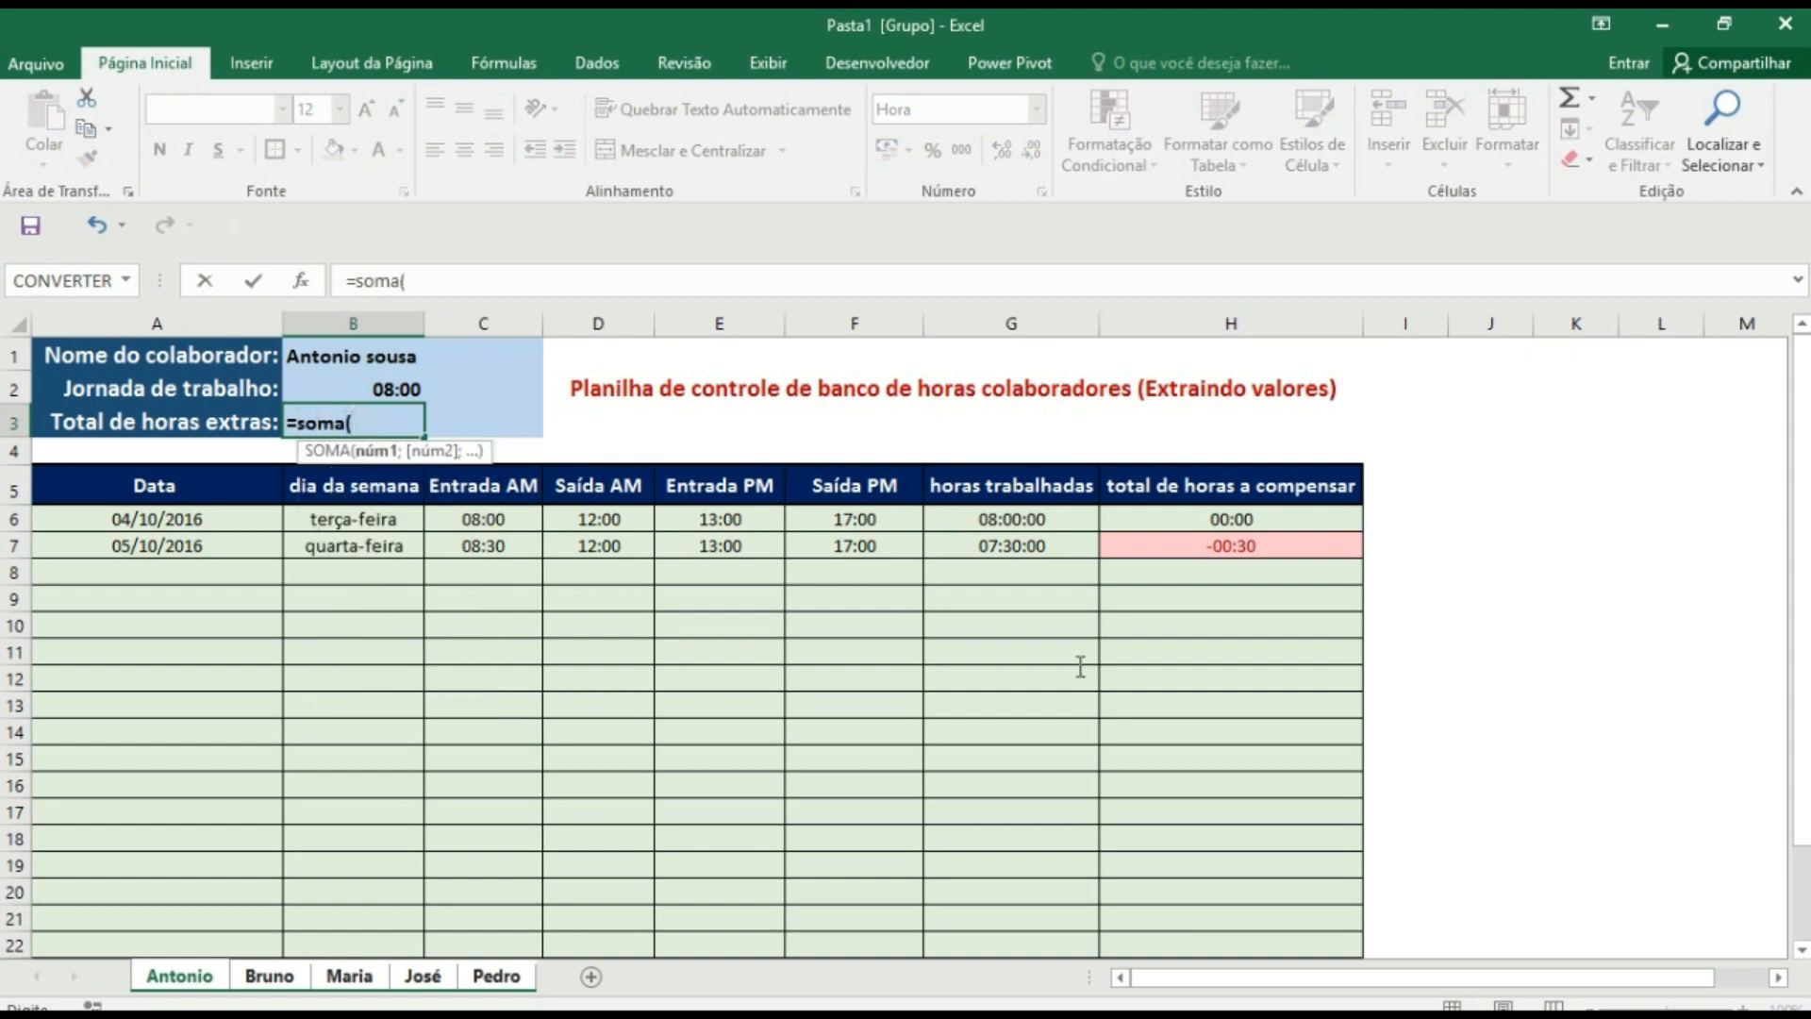
{"action": "left_click", "coordinate": [1207, 517]}
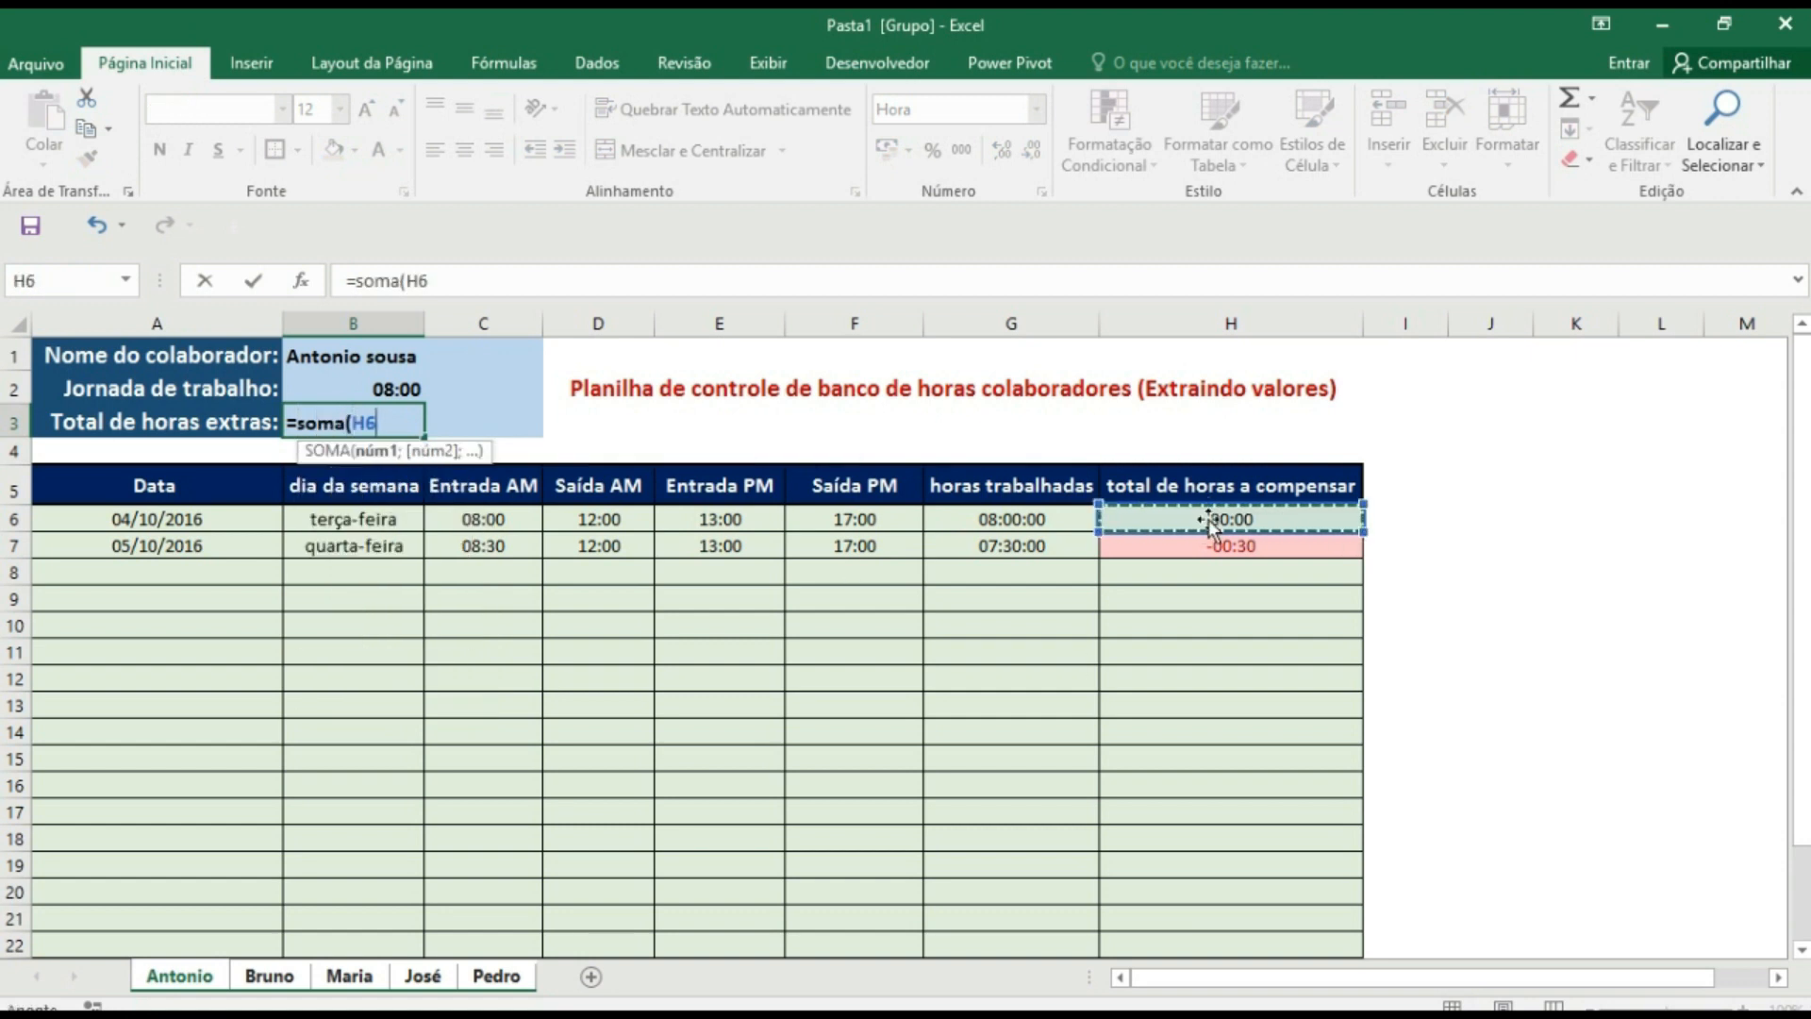
{"action": "left_click_drag", "start_coordinate": [1208, 517], "coordinate": [1192, 884]}
{"action": "left_click", "coordinate": [584, 283]}
{"action": "key", "text": "Return"}
{"action": "left_click", "coordinate": [1802, 325]}
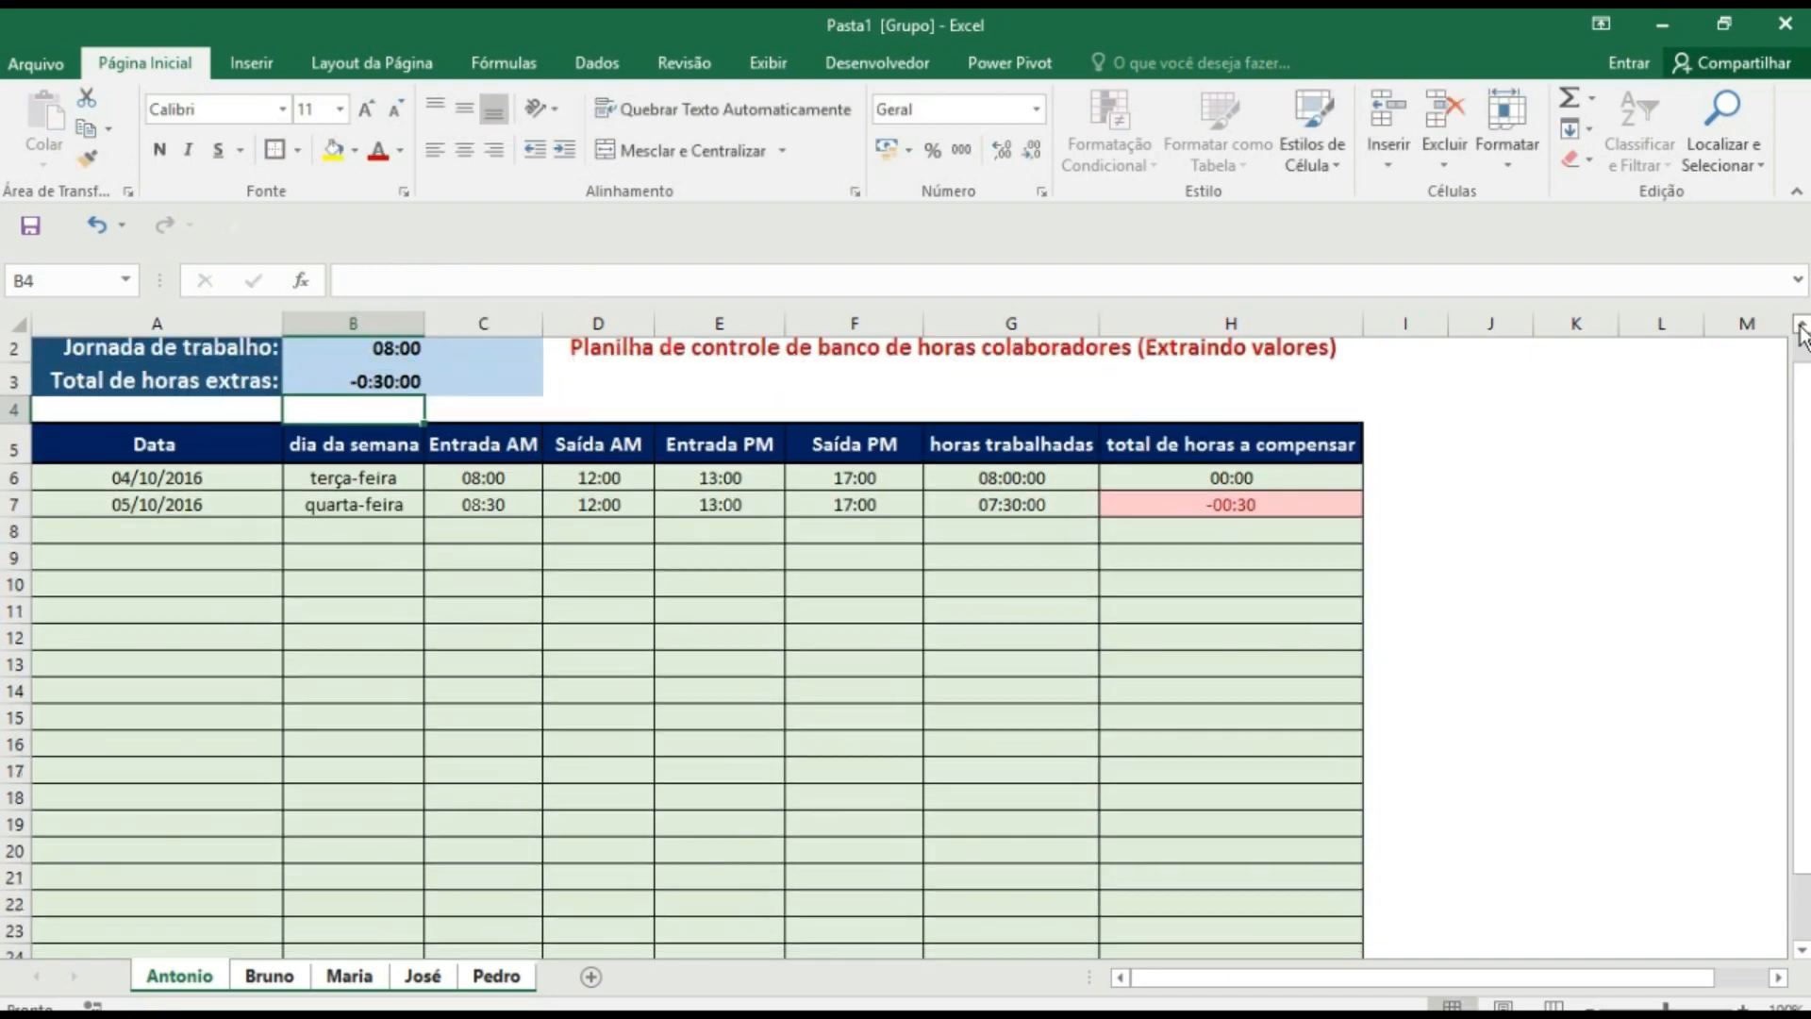
{"action": "left_click", "coordinate": [1800, 327]}
{"action": "left_click", "coordinate": [1223, 629]}
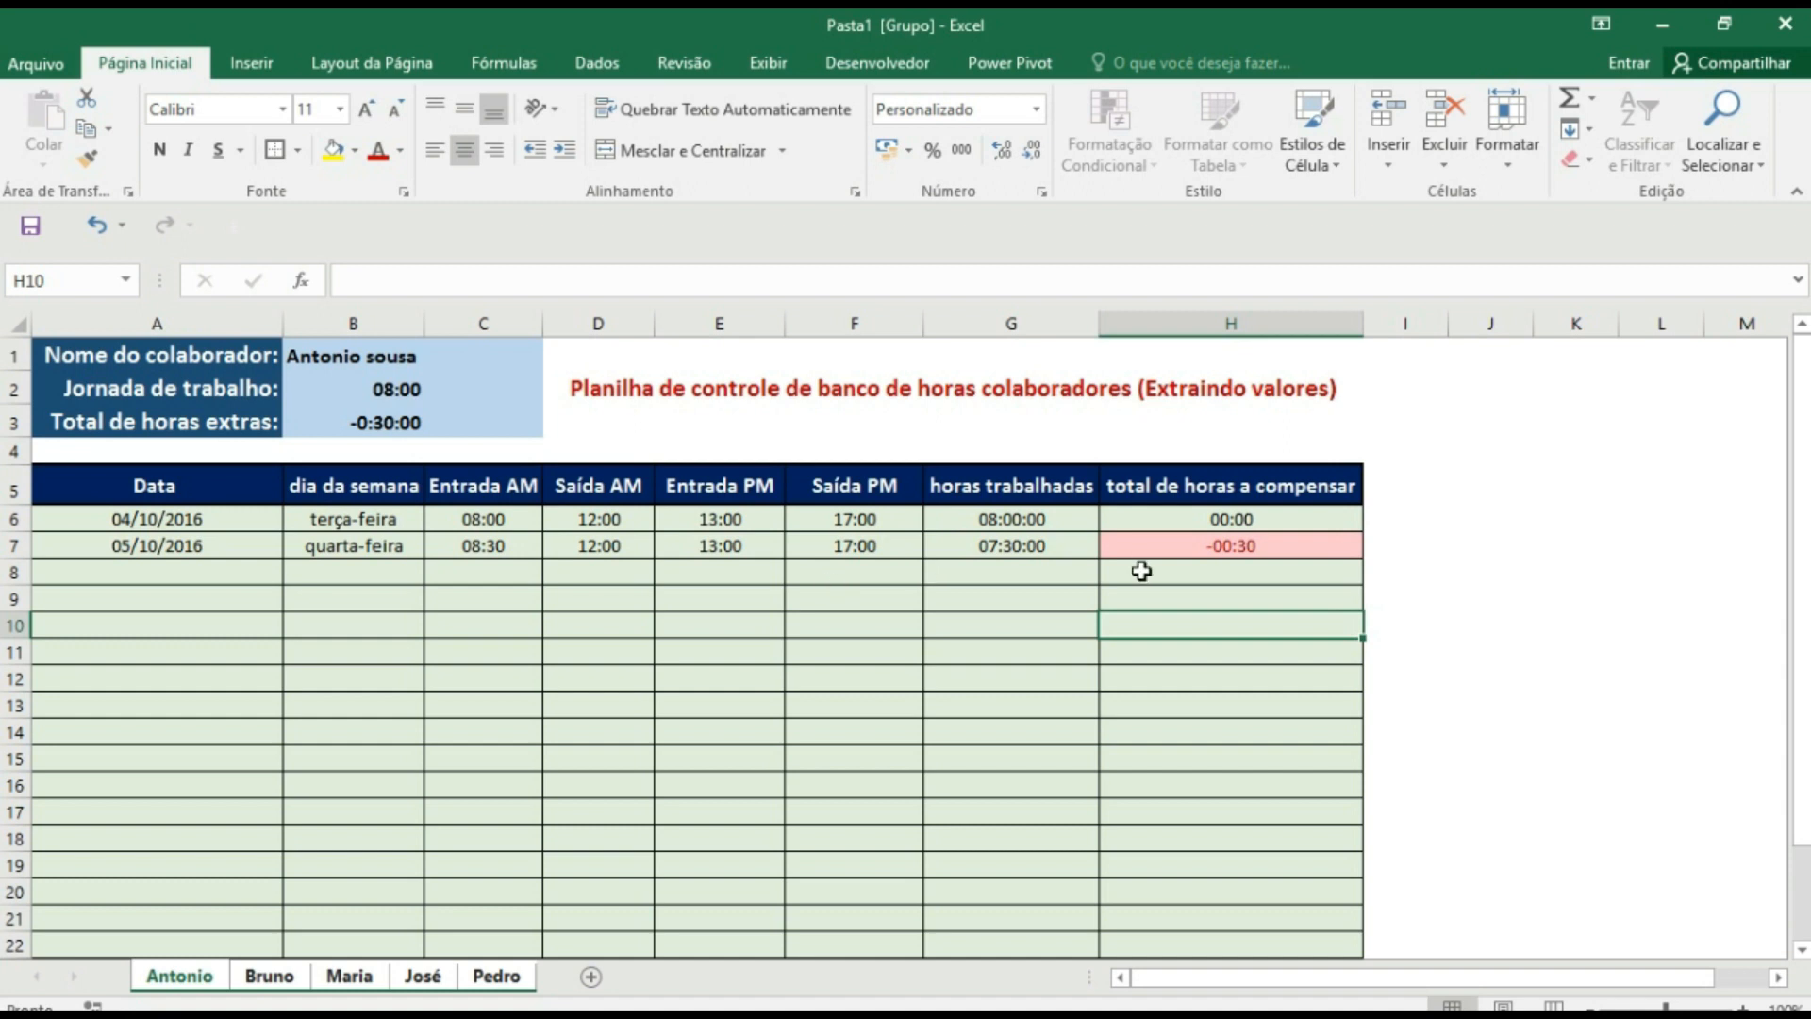
{"action": "left_click", "coordinate": [484, 545]}
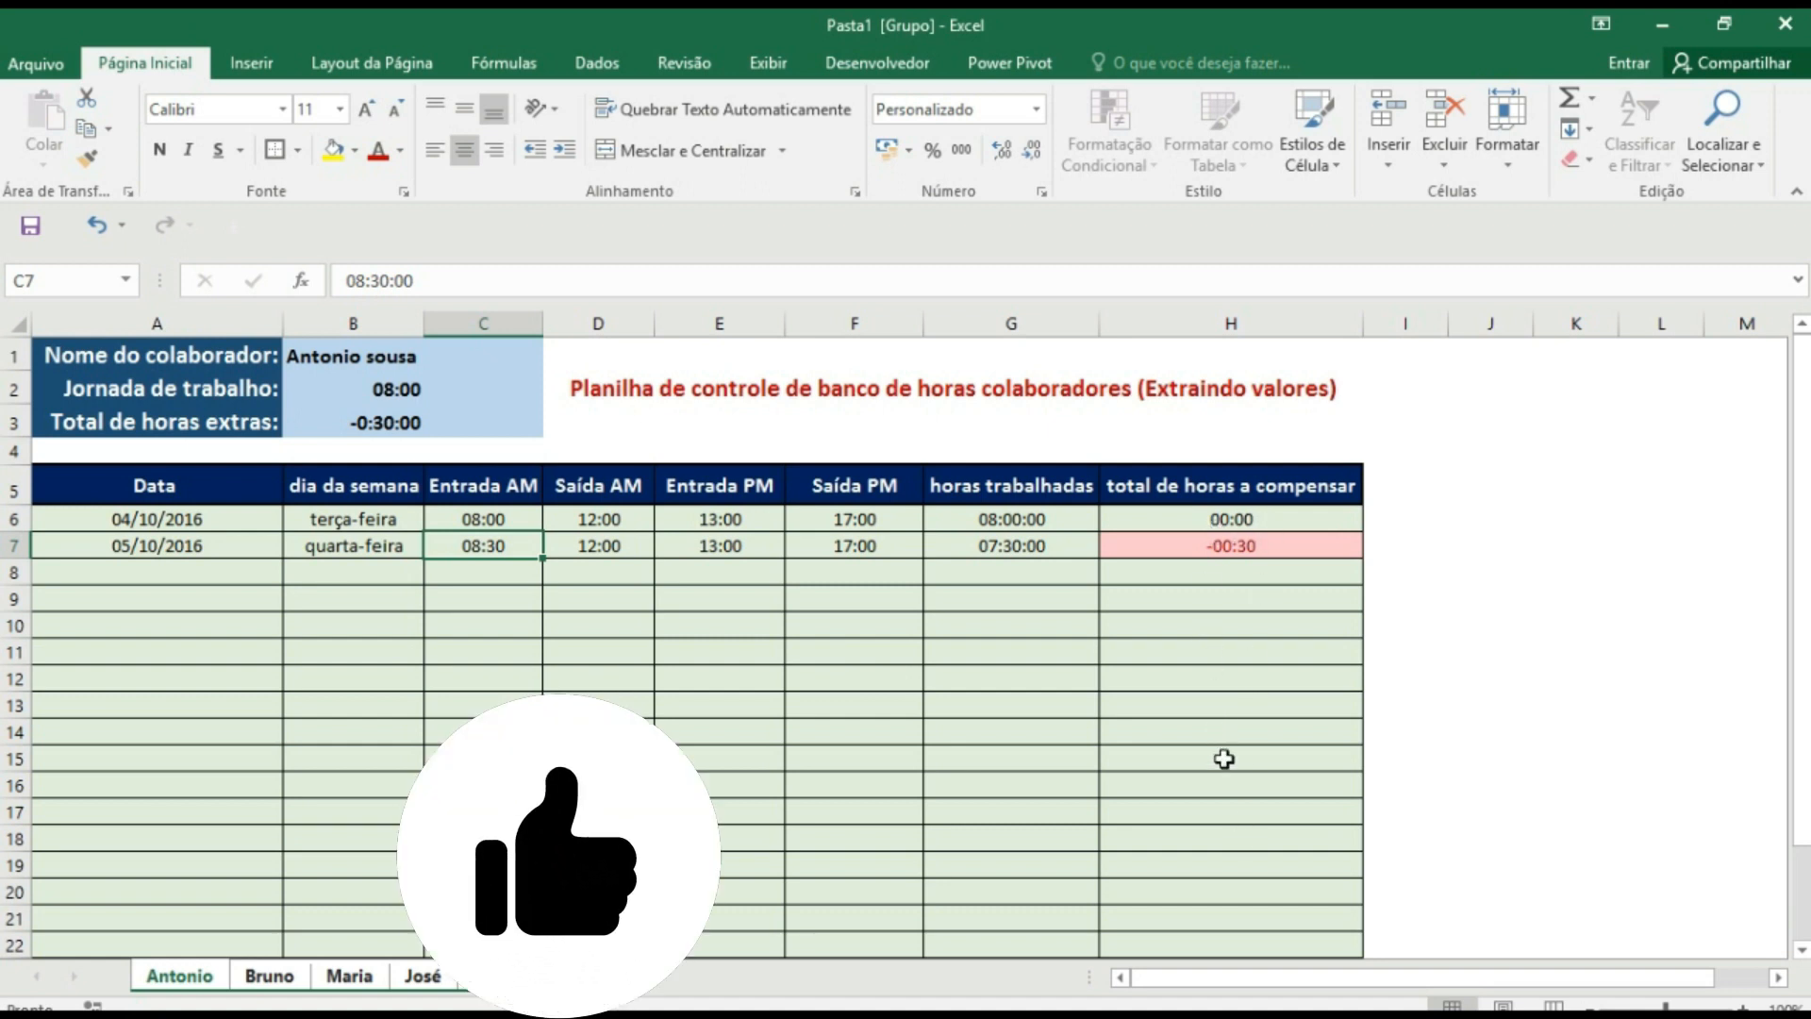
{"action": "left_click", "coordinate": [337, 416]}
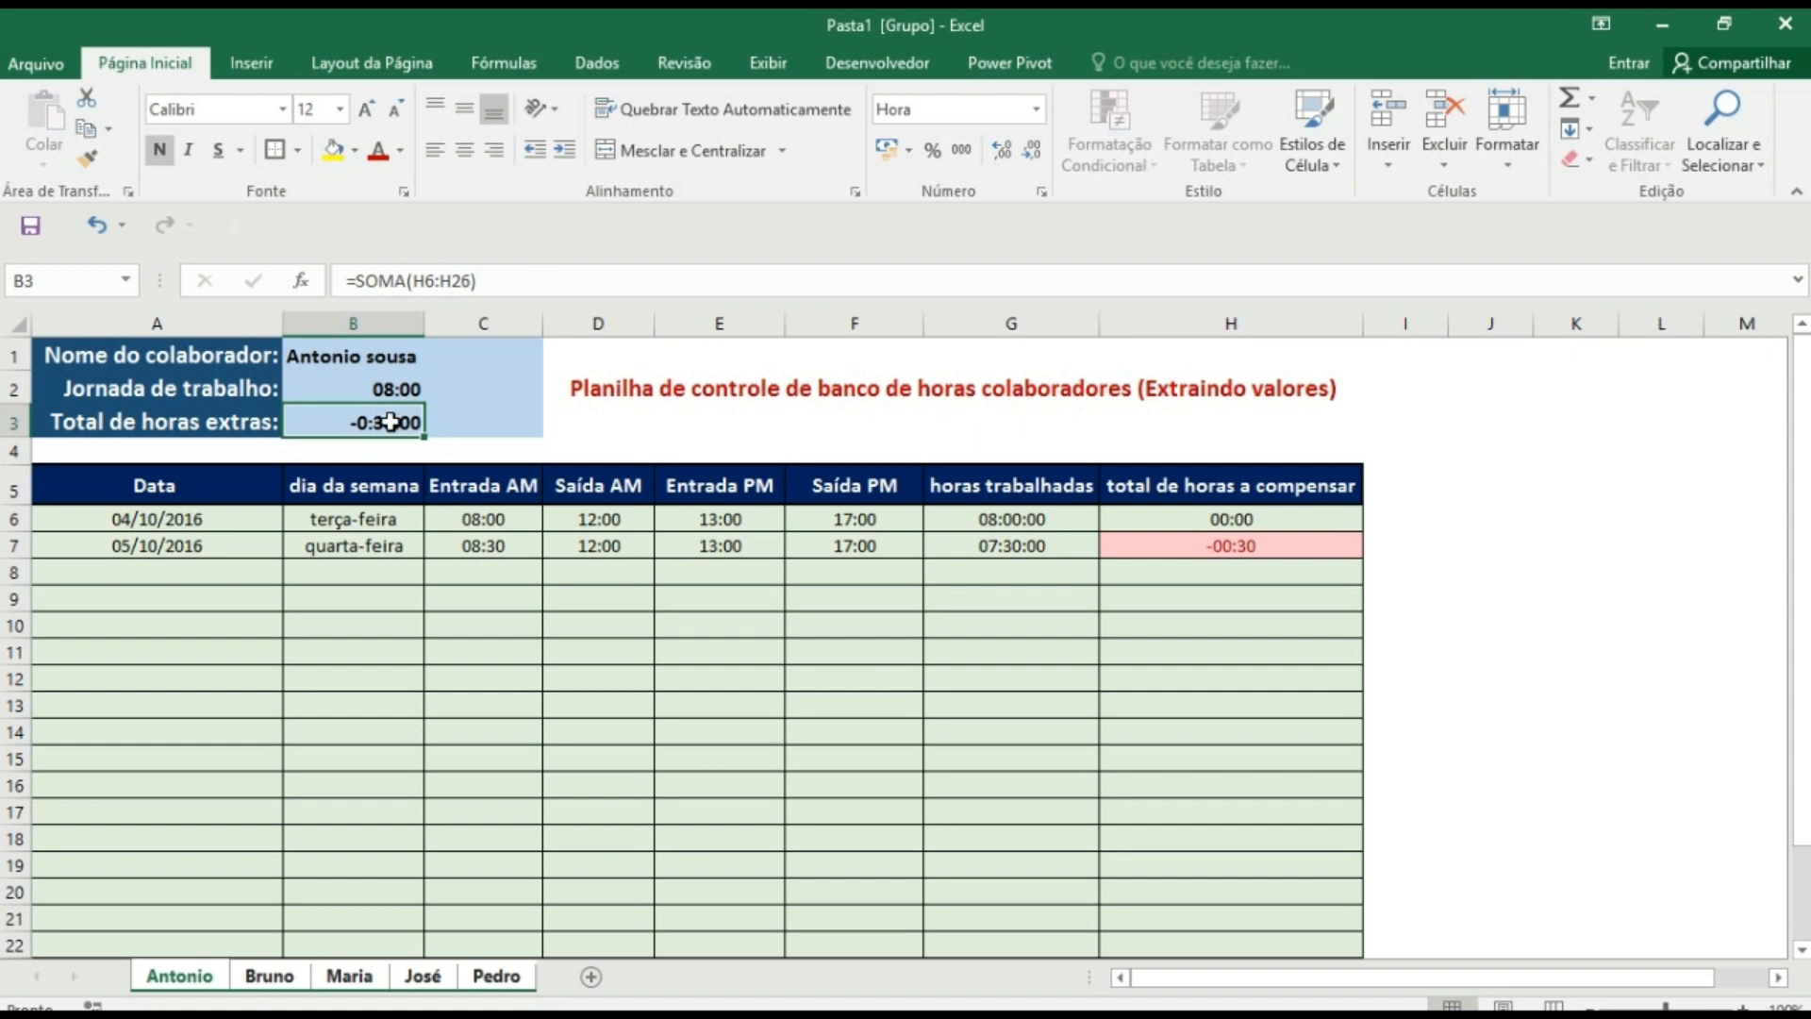
{"action": "left_click", "coordinate": [647, 604]}
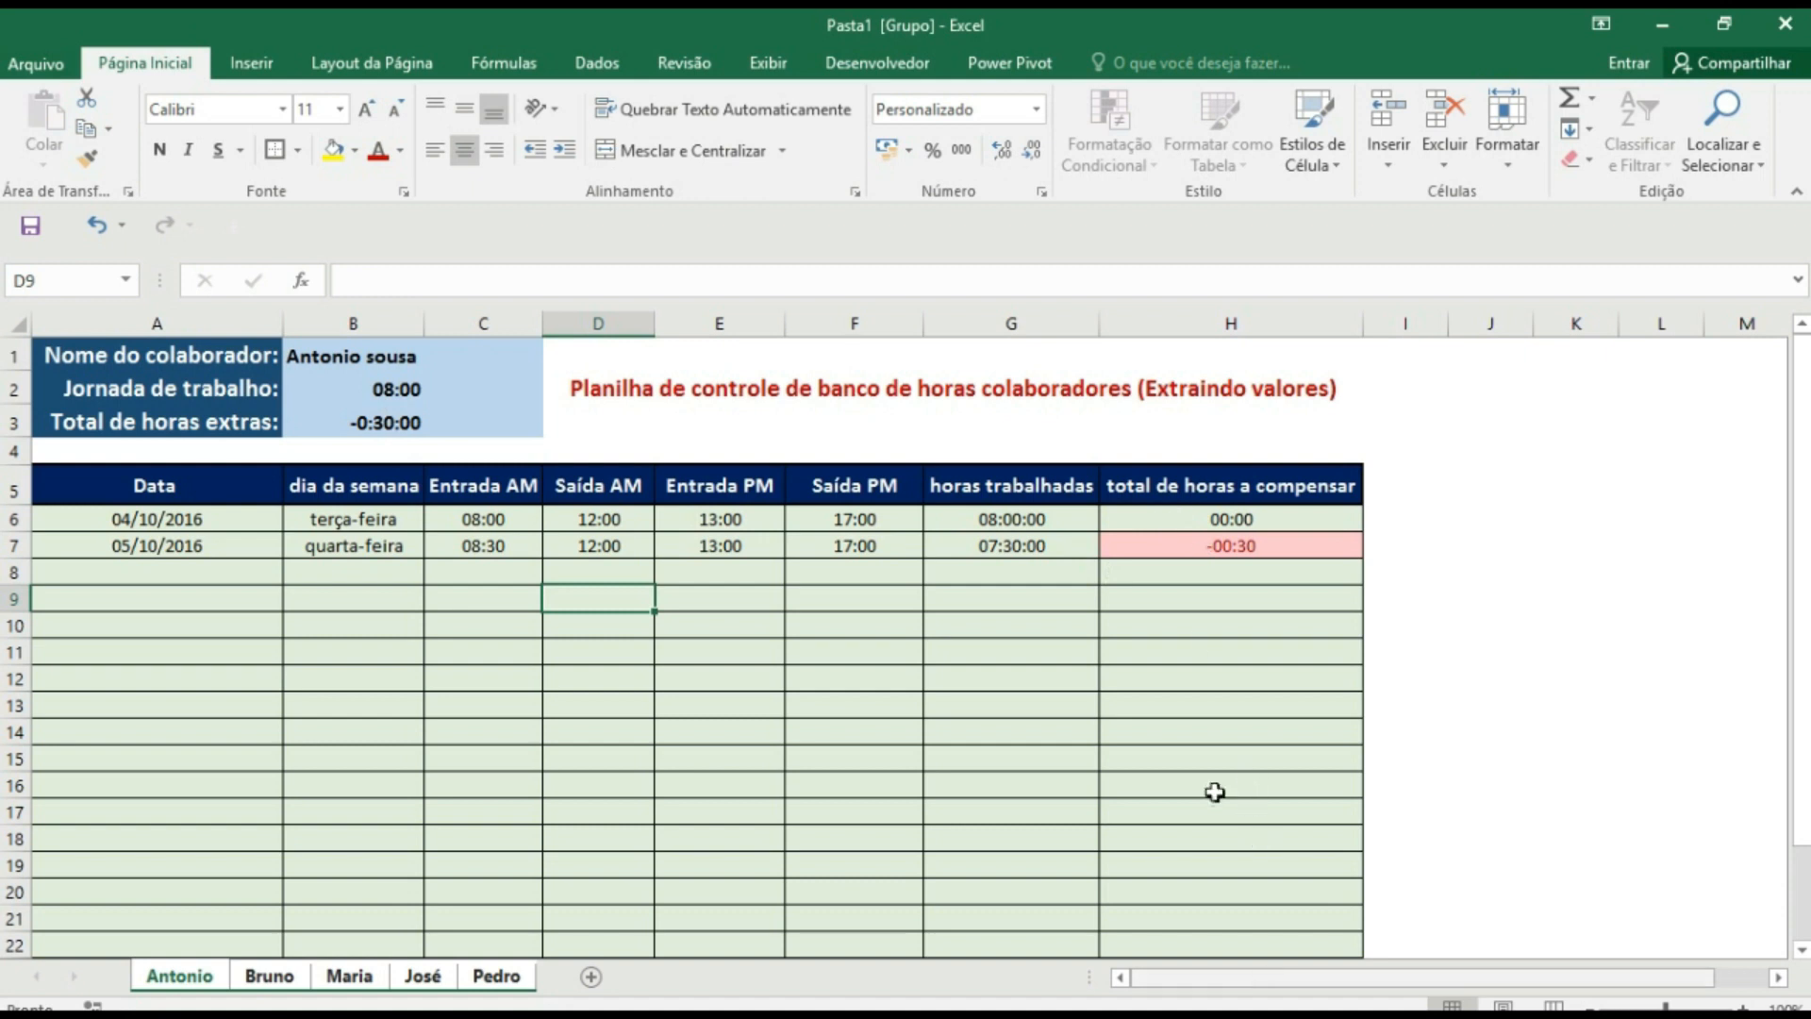
- Check the Hora format of the total in B3, previewing the 13:30 type and keeping the 37:30:55 type
{"action": "left_click", "coordinate": [388, 421]}
{"action": "right_click", "coordinate": [388, 421]}
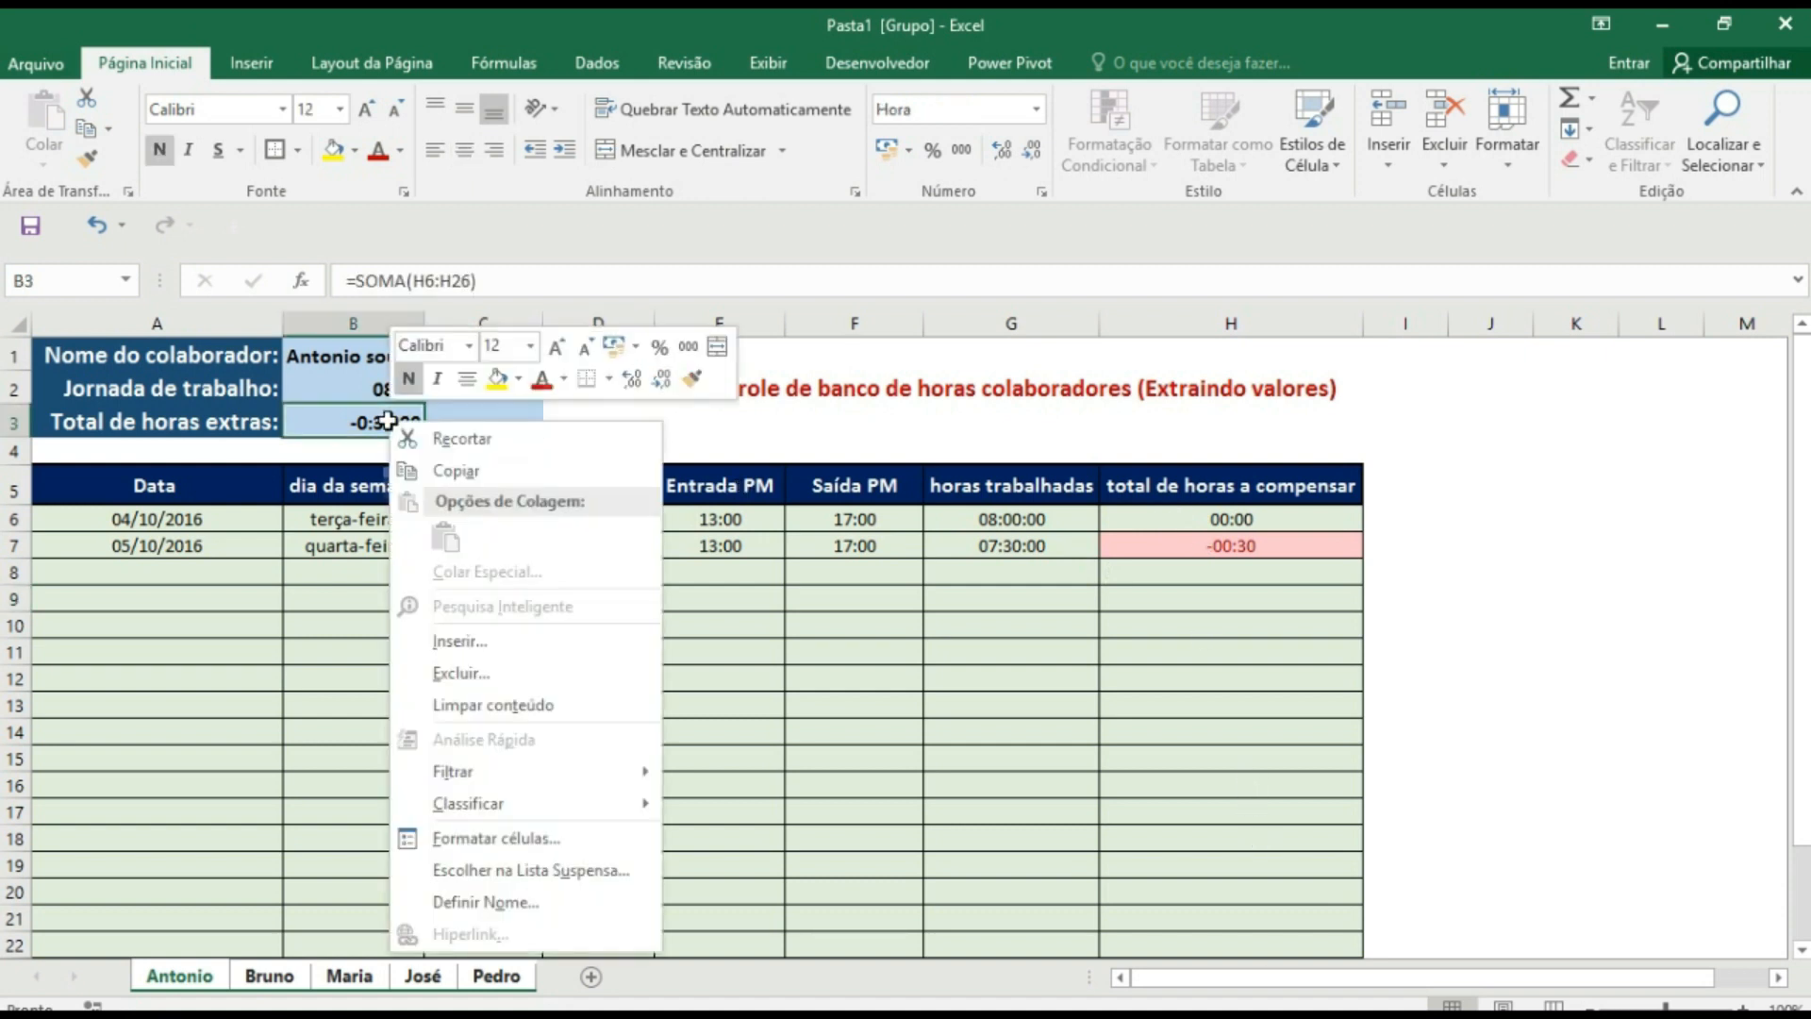
{"action": "key", "text": "Escape"}
{"action": "key", "text": "ctrl+1"}
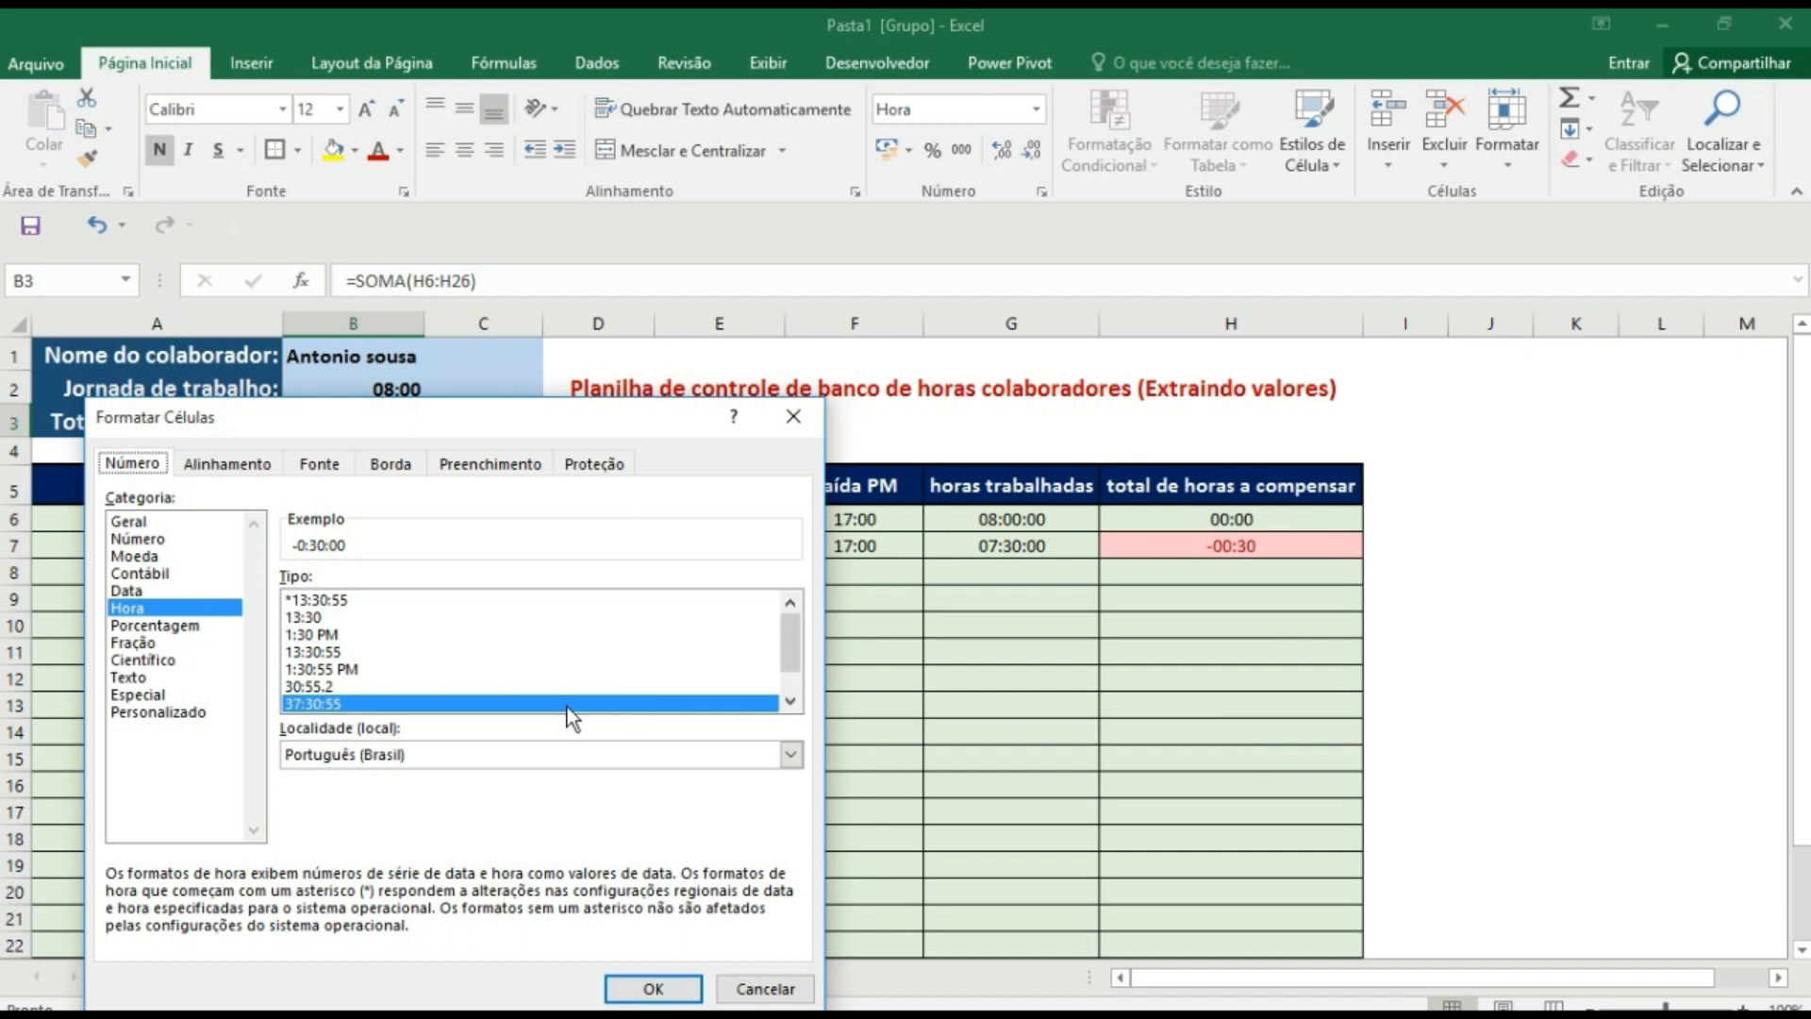
{"action": "left_click", "coordinate": [311, 618]}
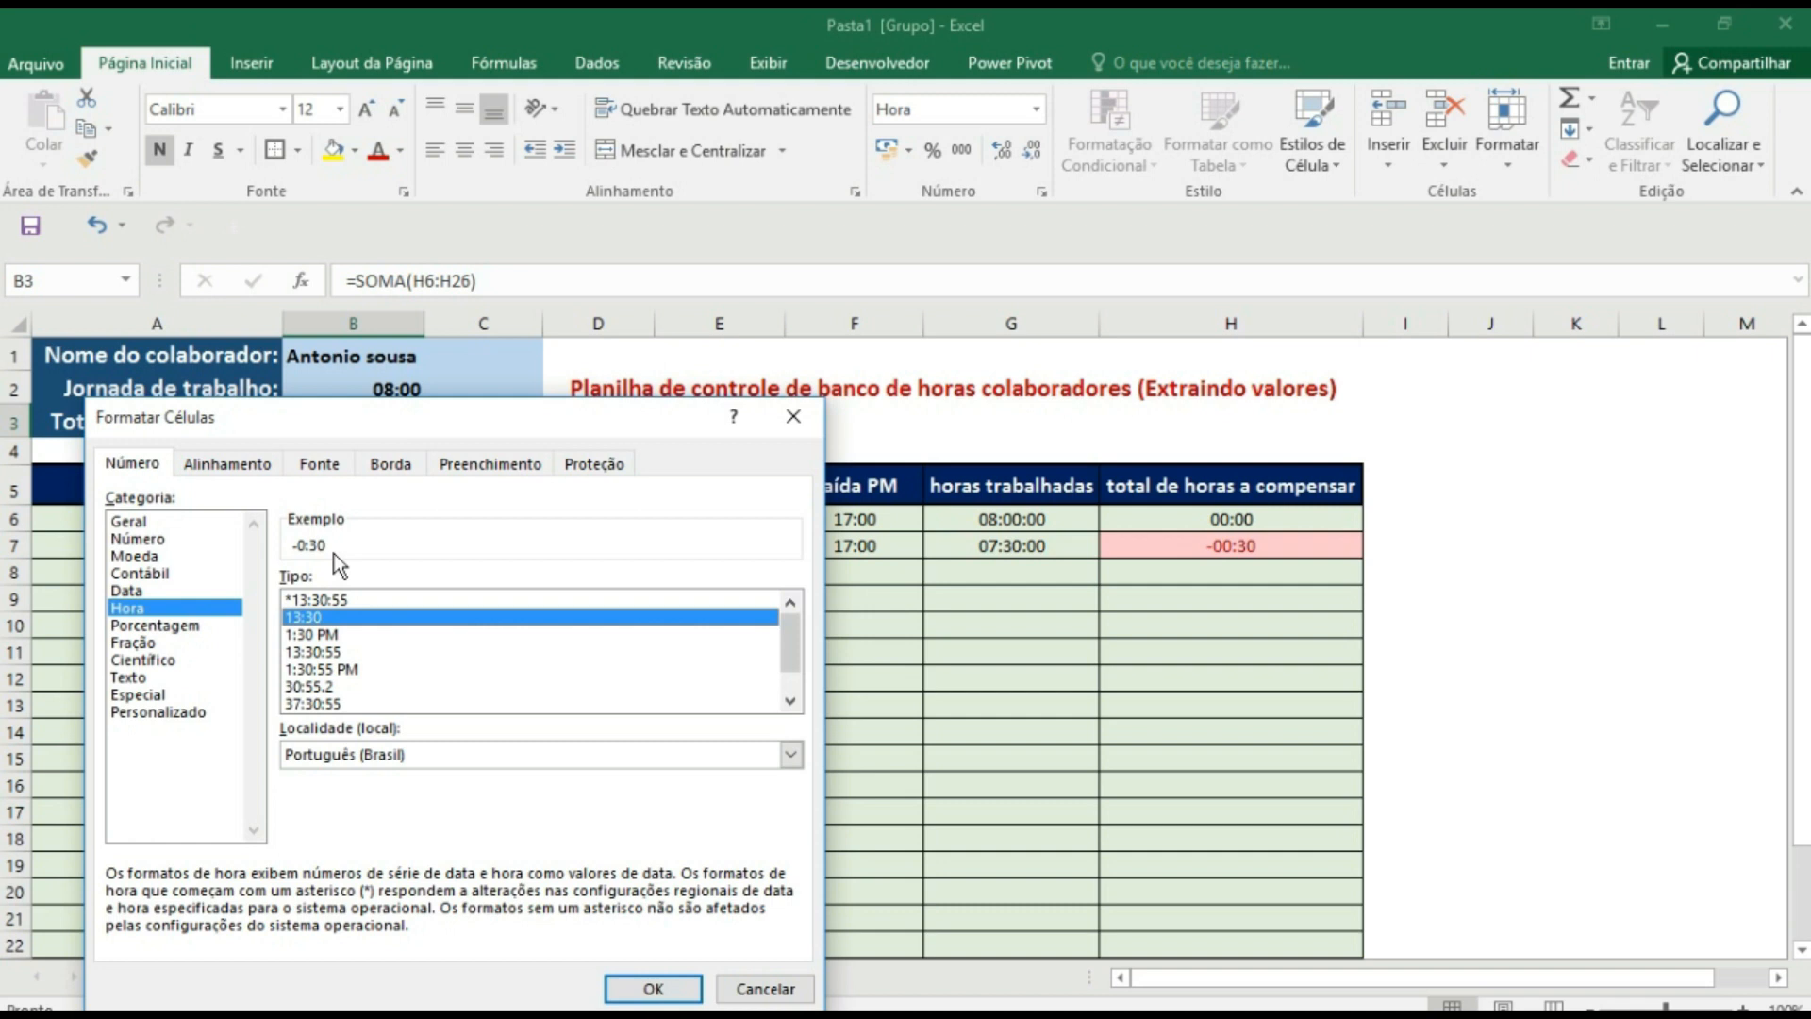
{"action": "left_click", "coordinate": [318, 700]}
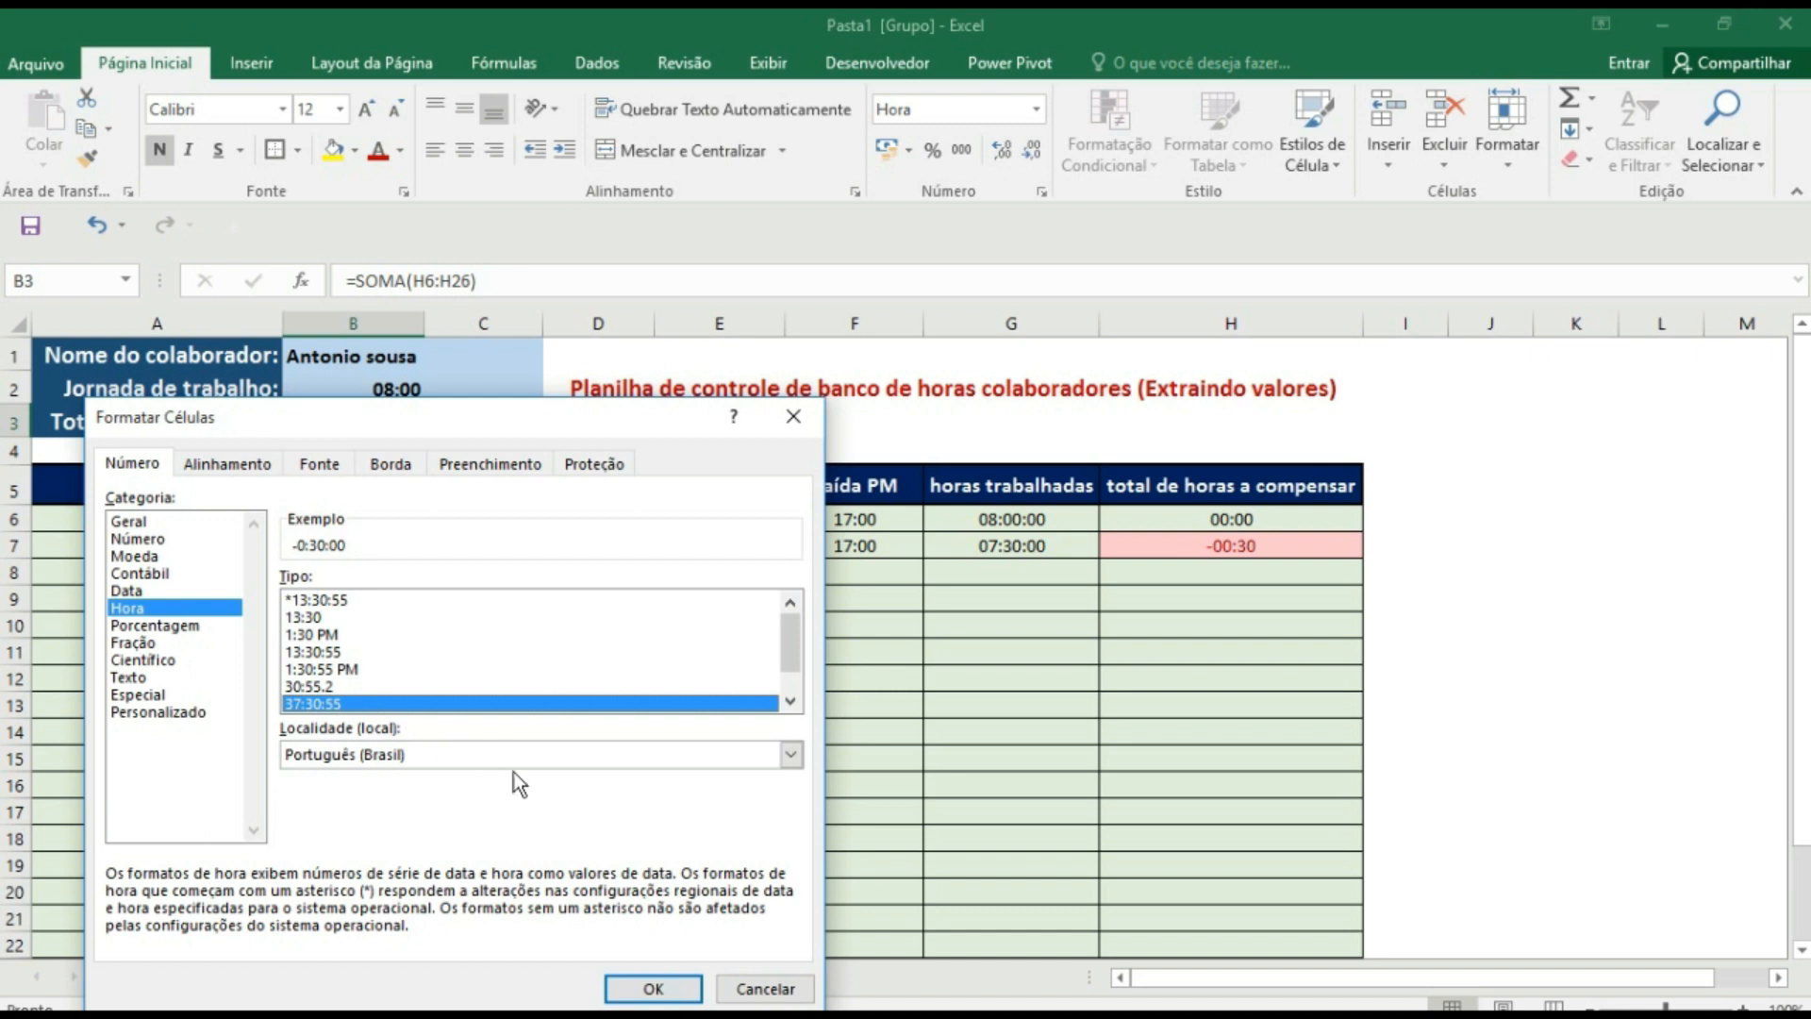
{"action": "left_click", "coordinate": [630, 987]}
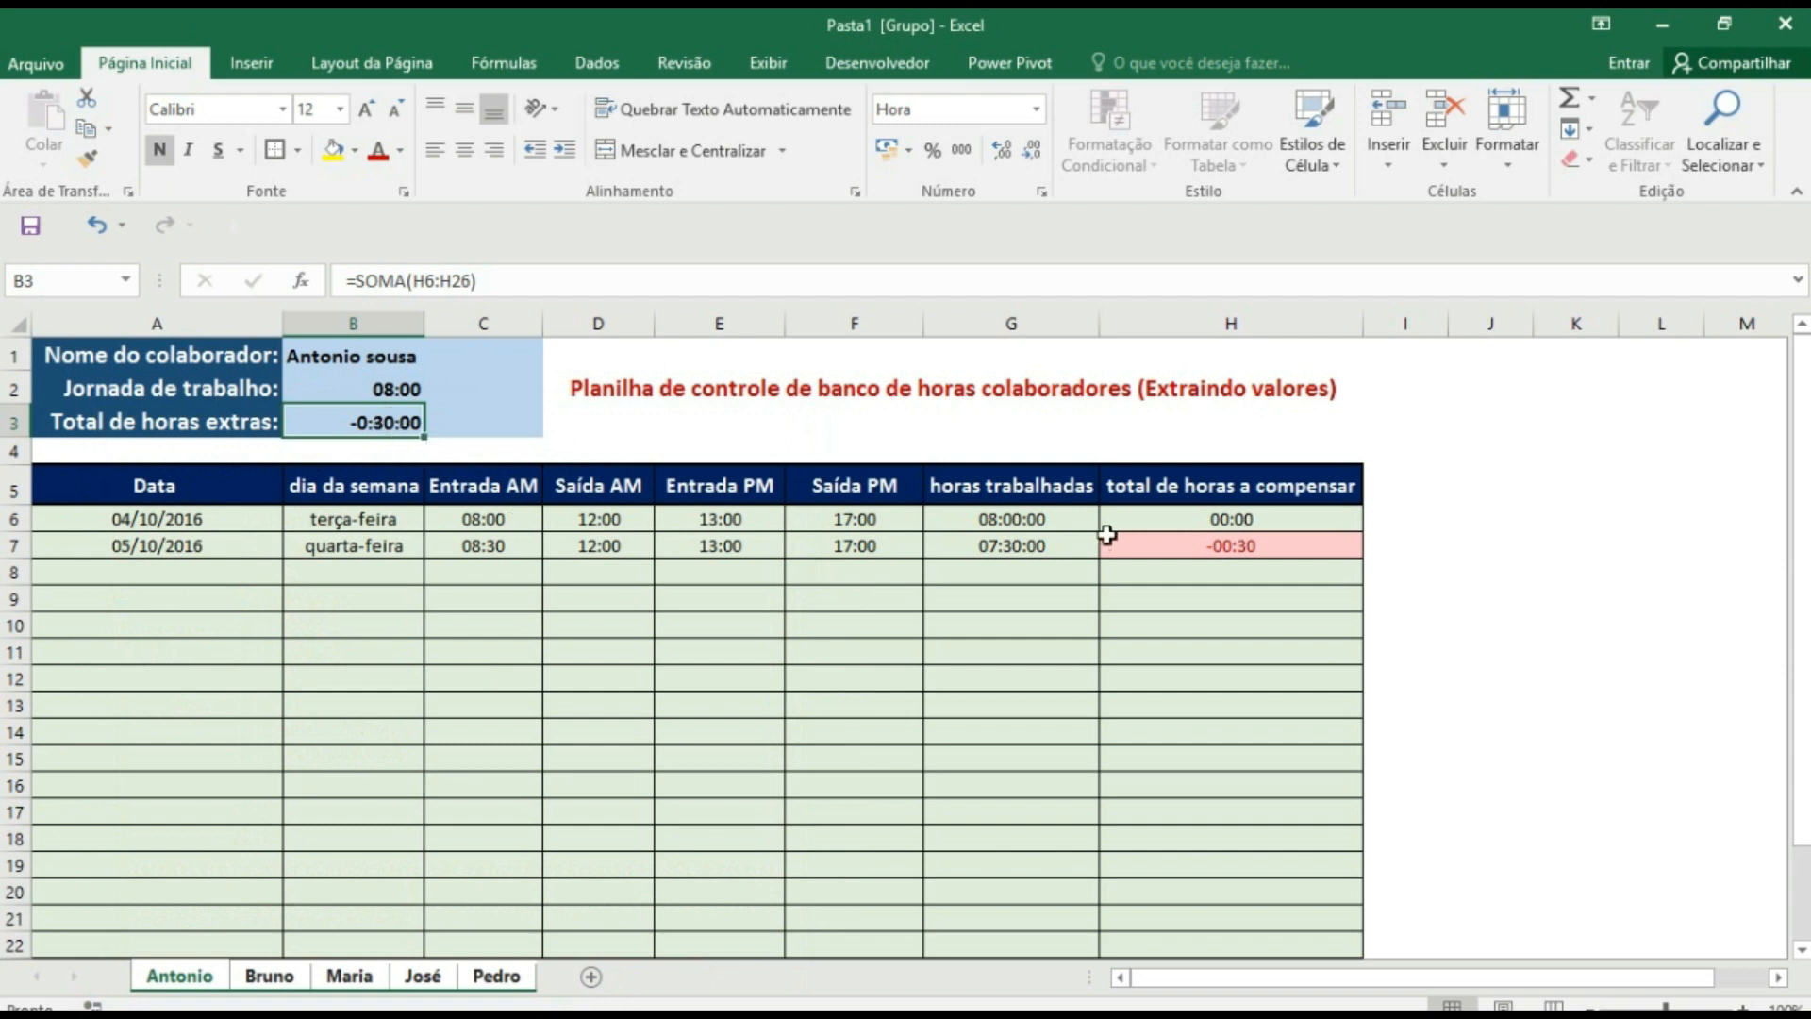
{"action": "right_click", "coordinate": [379, 425]}
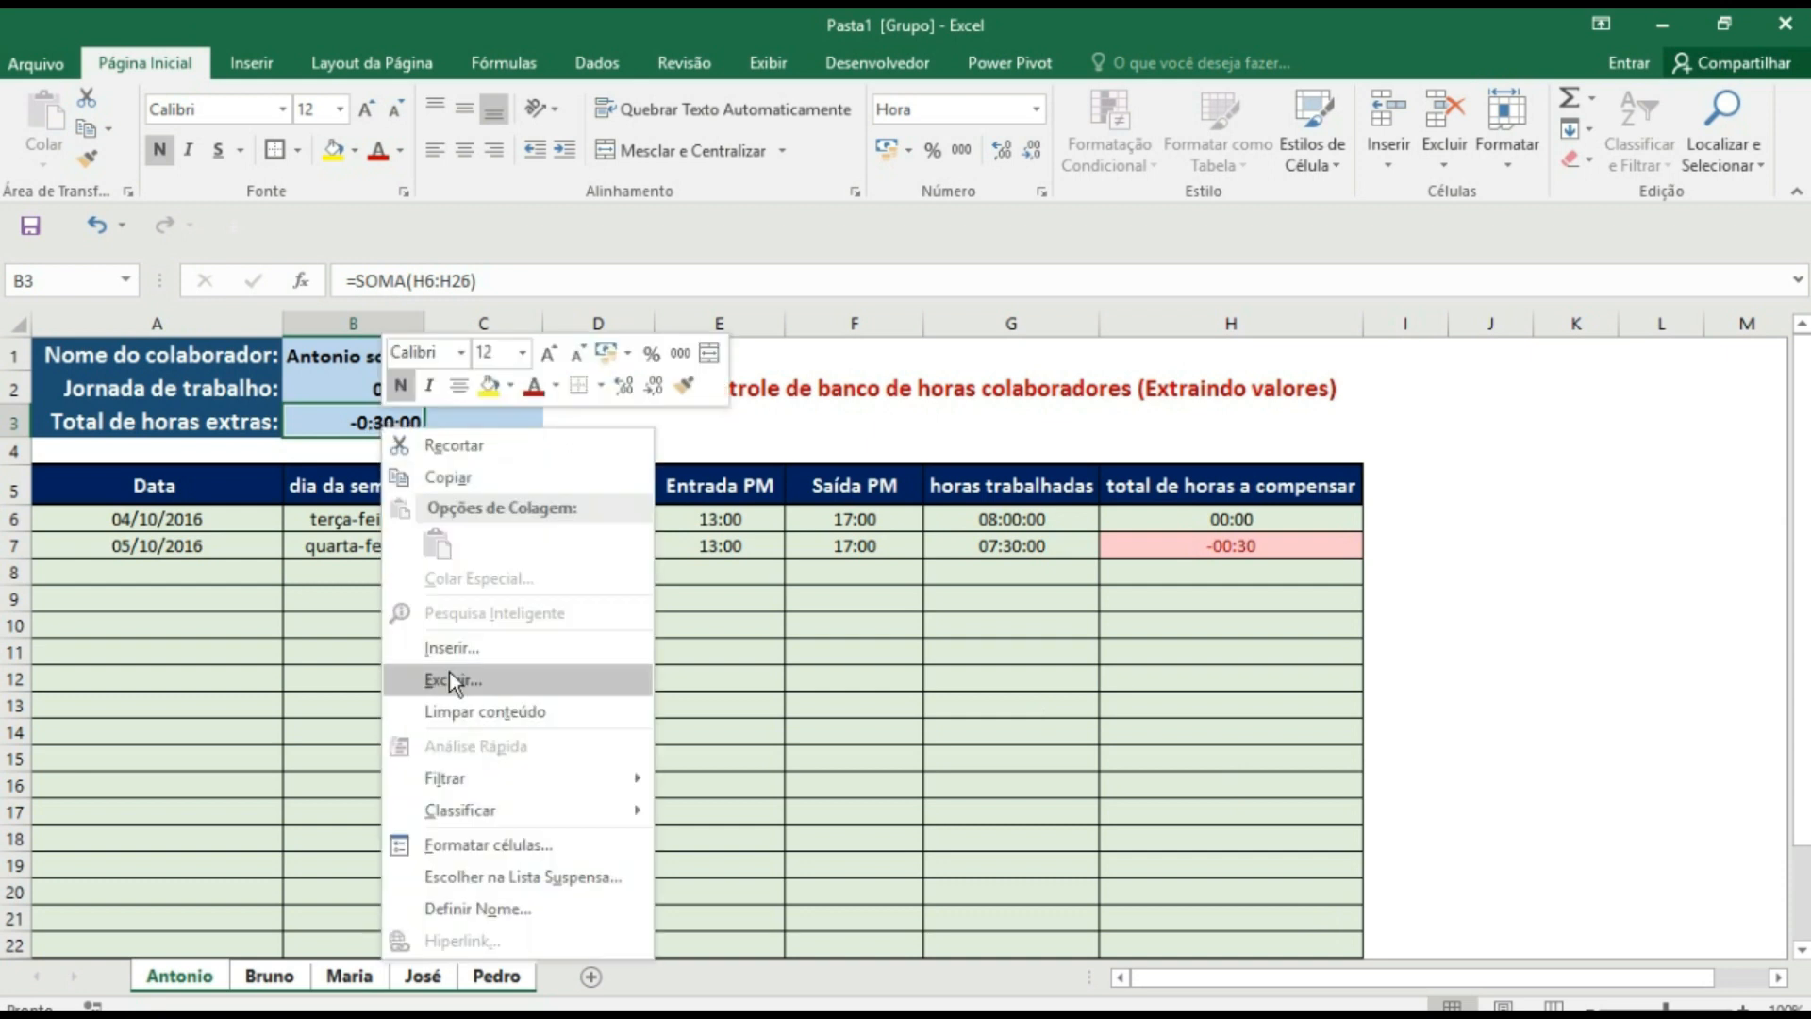
{"action": "left_click", "coordinate": [470, 845]}
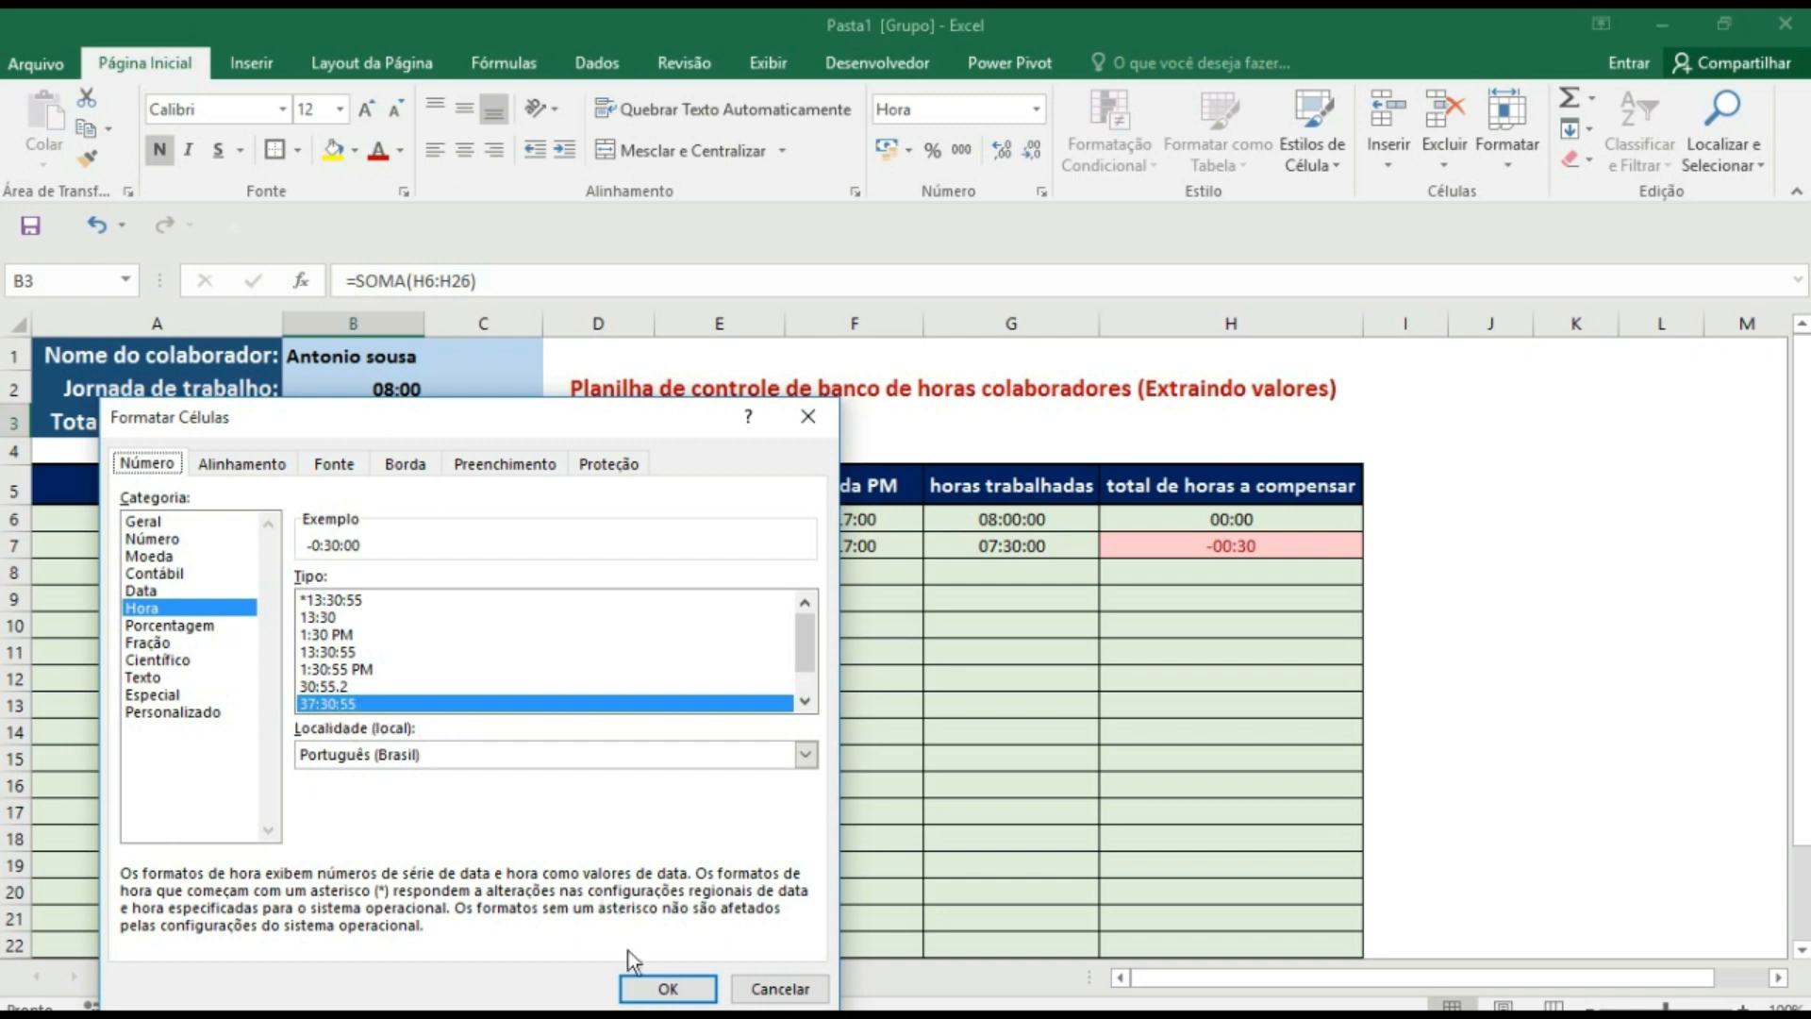
{"action": "left_click", "coordinate": [666, 989]}
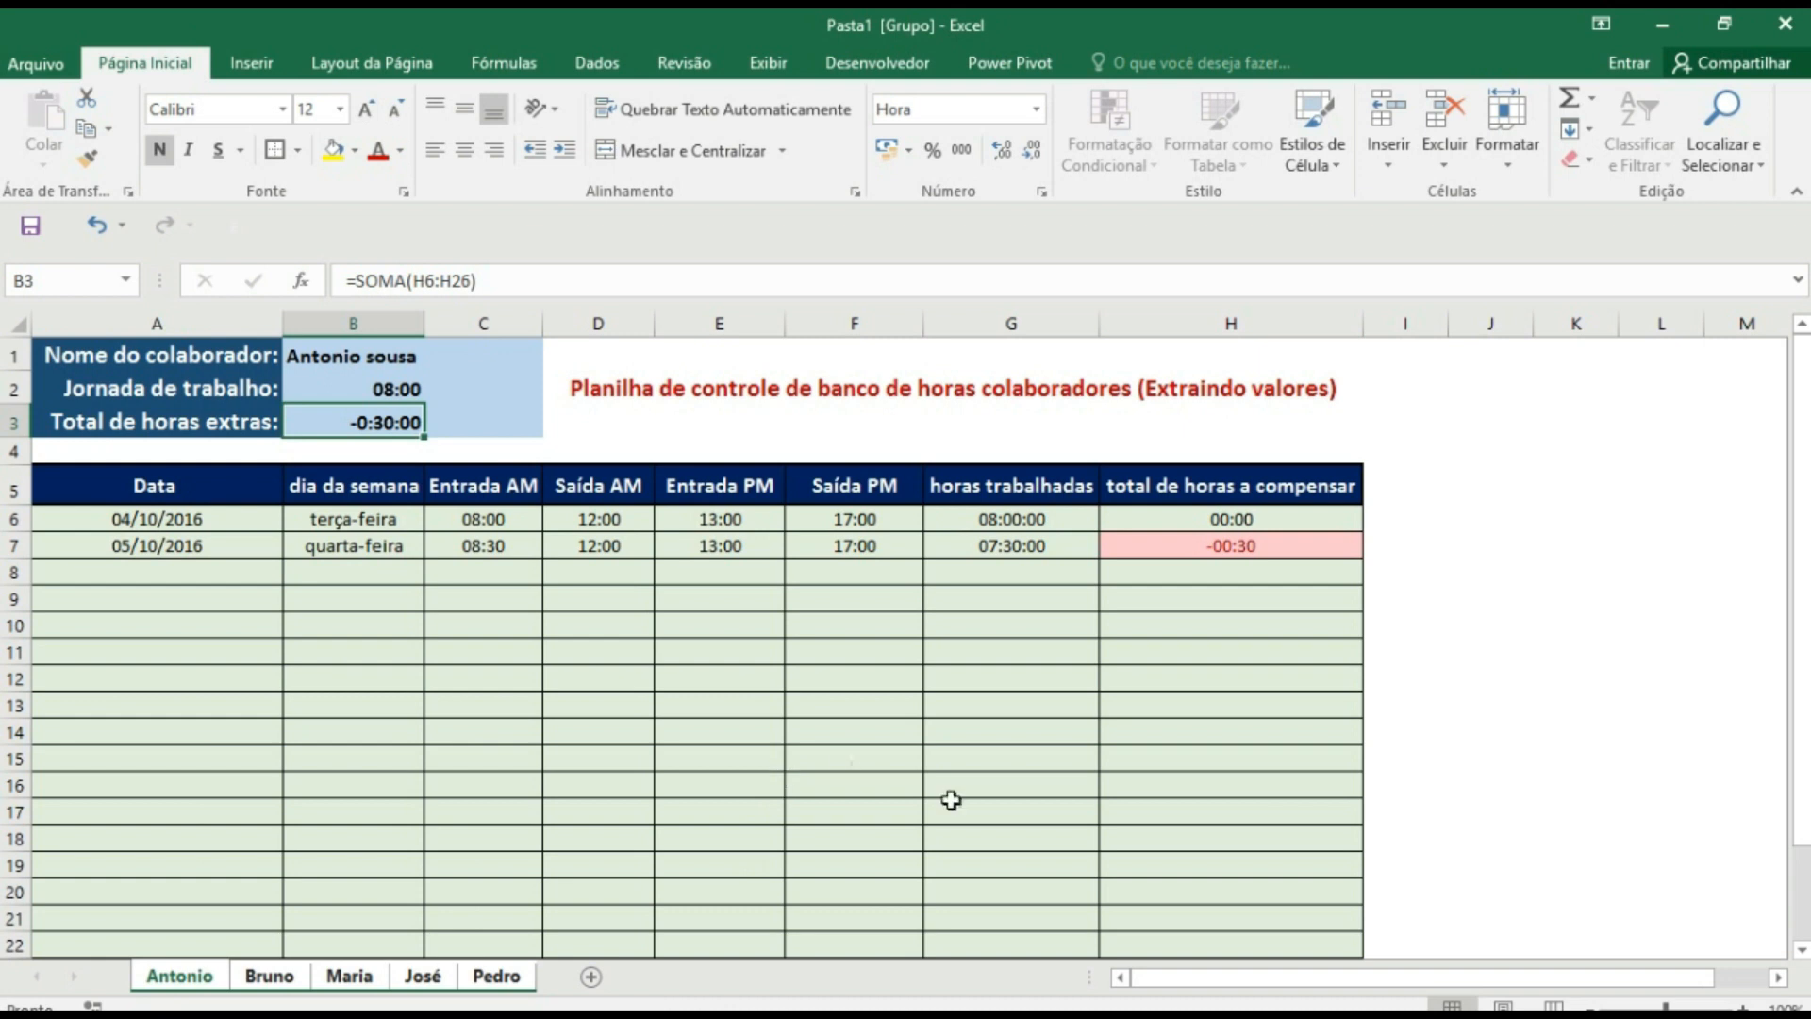
{"action": "left_click", "coordinate": [953, 802]}
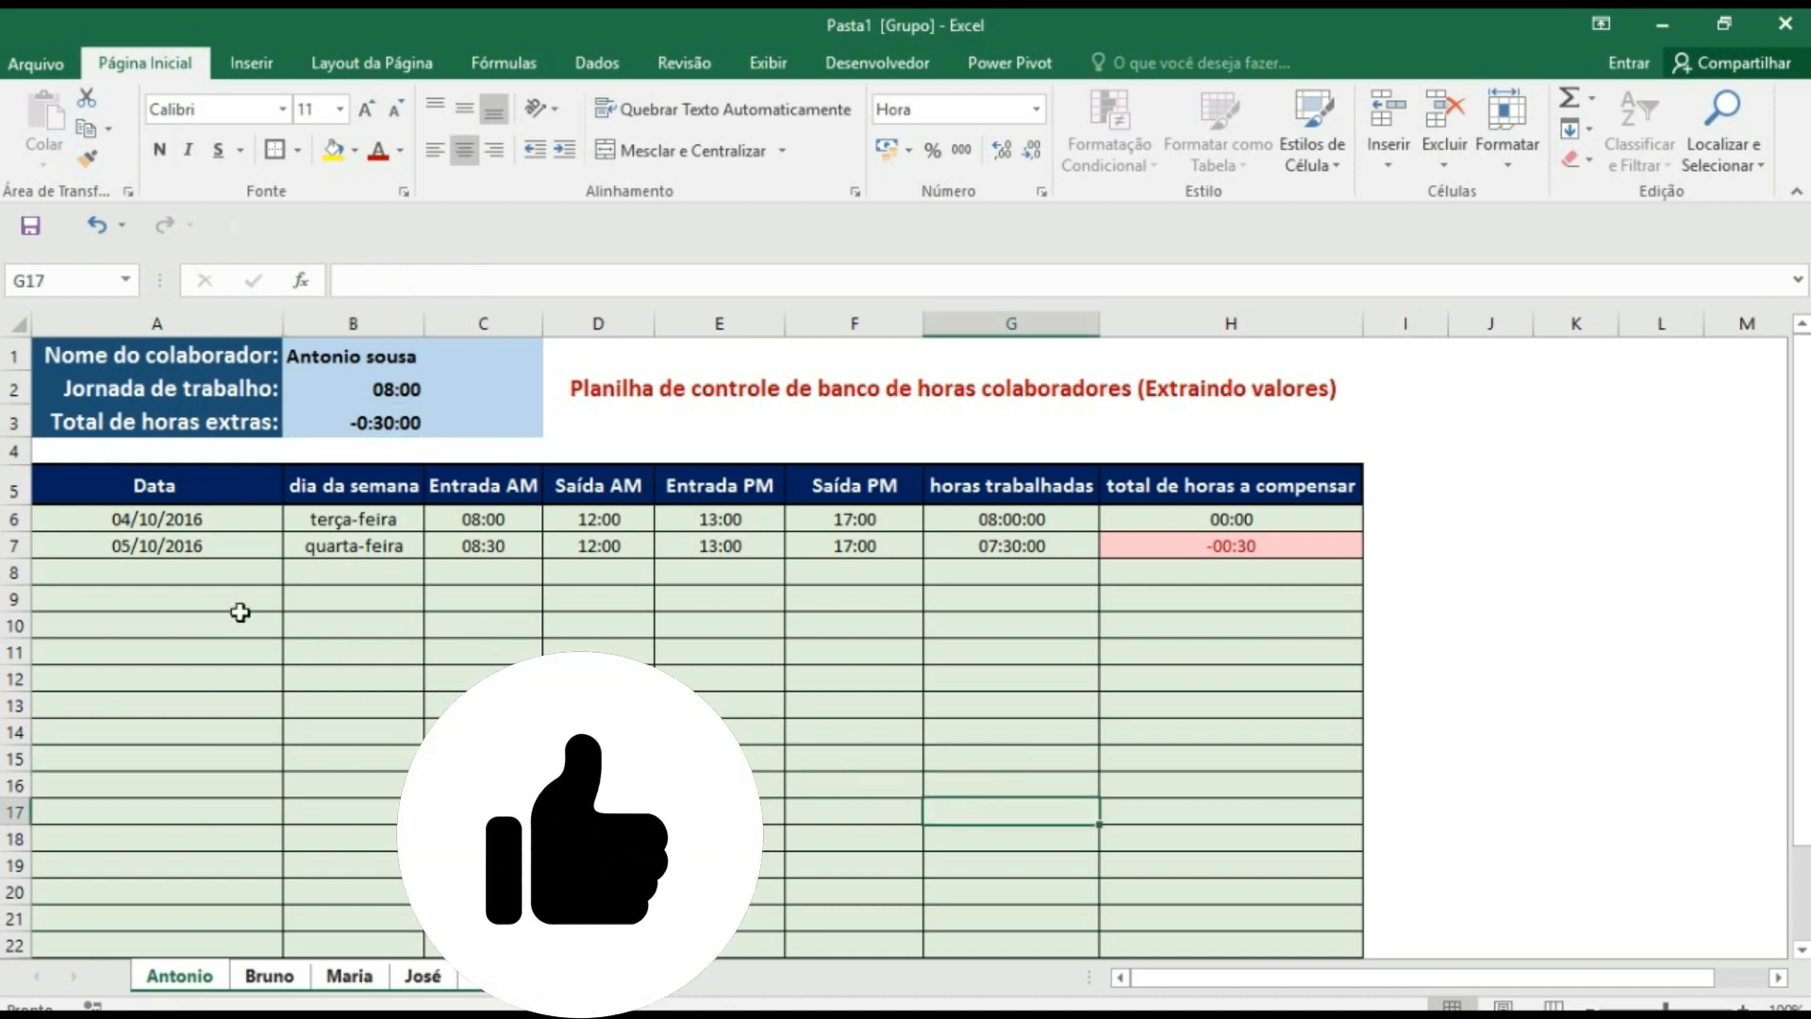
- Fill row 7's date, weekday, clock times, horas trabalhadas and total de horas a compensar down to row 26
{"action": "left_click", "coordinate": [209, 580]}
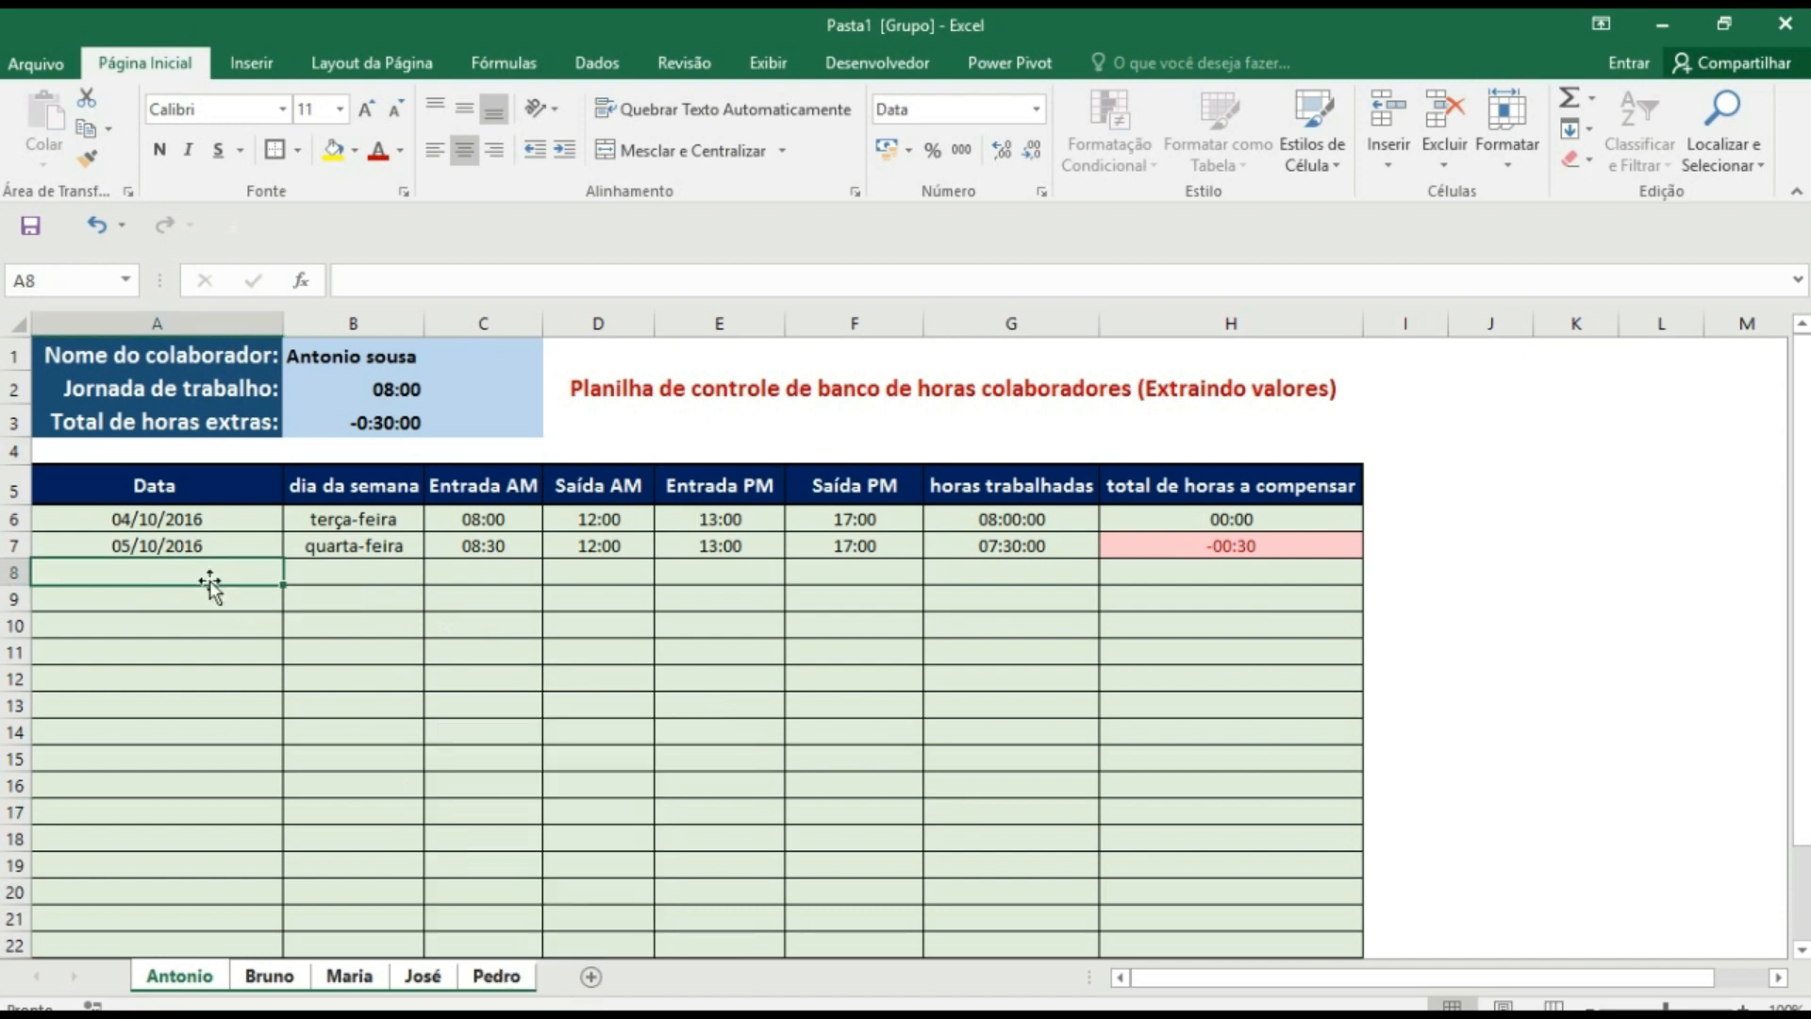
{"action": "left_click", "coordinate": [215, 547]}
{"action": "left_click_drag", "start_coordinate": [283, 558], "coordinate": [243, 883]}
{"action": "left_click", "coordinate": [1320, 379]}
{"action": "left_click_drag", "start_coordinate": [1360, 388], "coordinate": [1339, 887]}
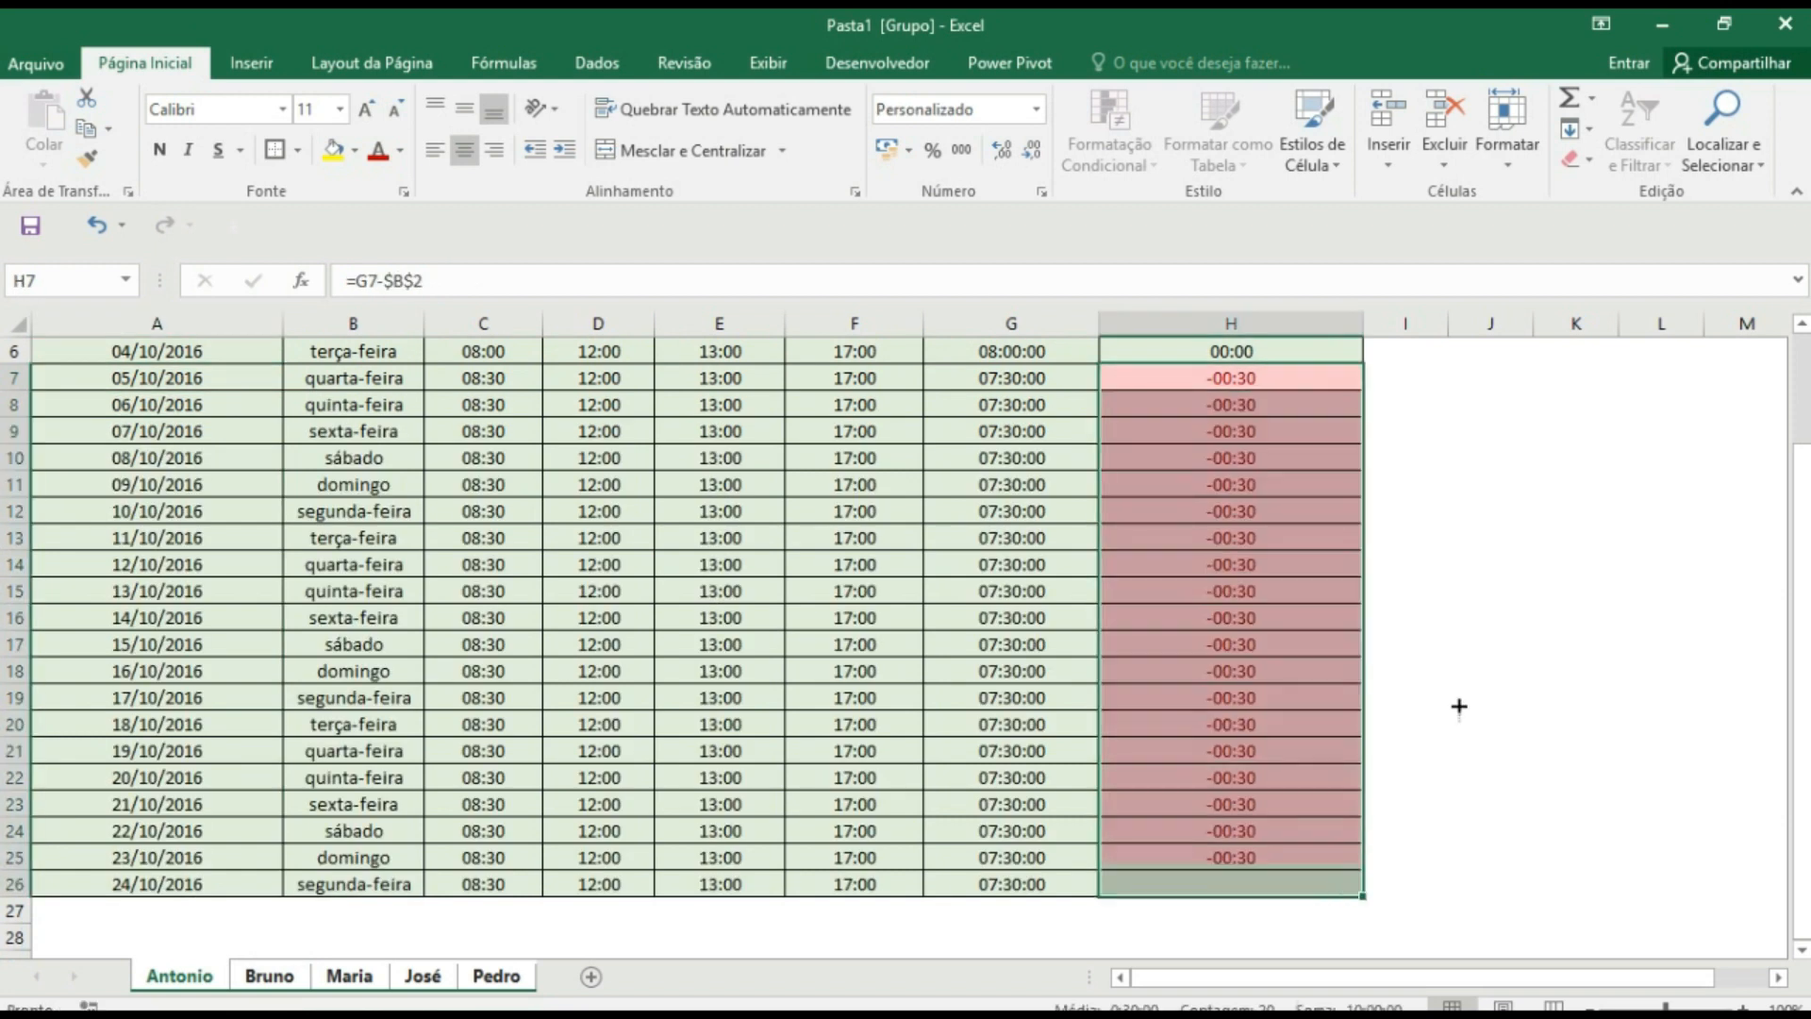
{"action": "left_click_drag", "start_coordinate": [1796, 473], "coordinate": [1780, 362]}
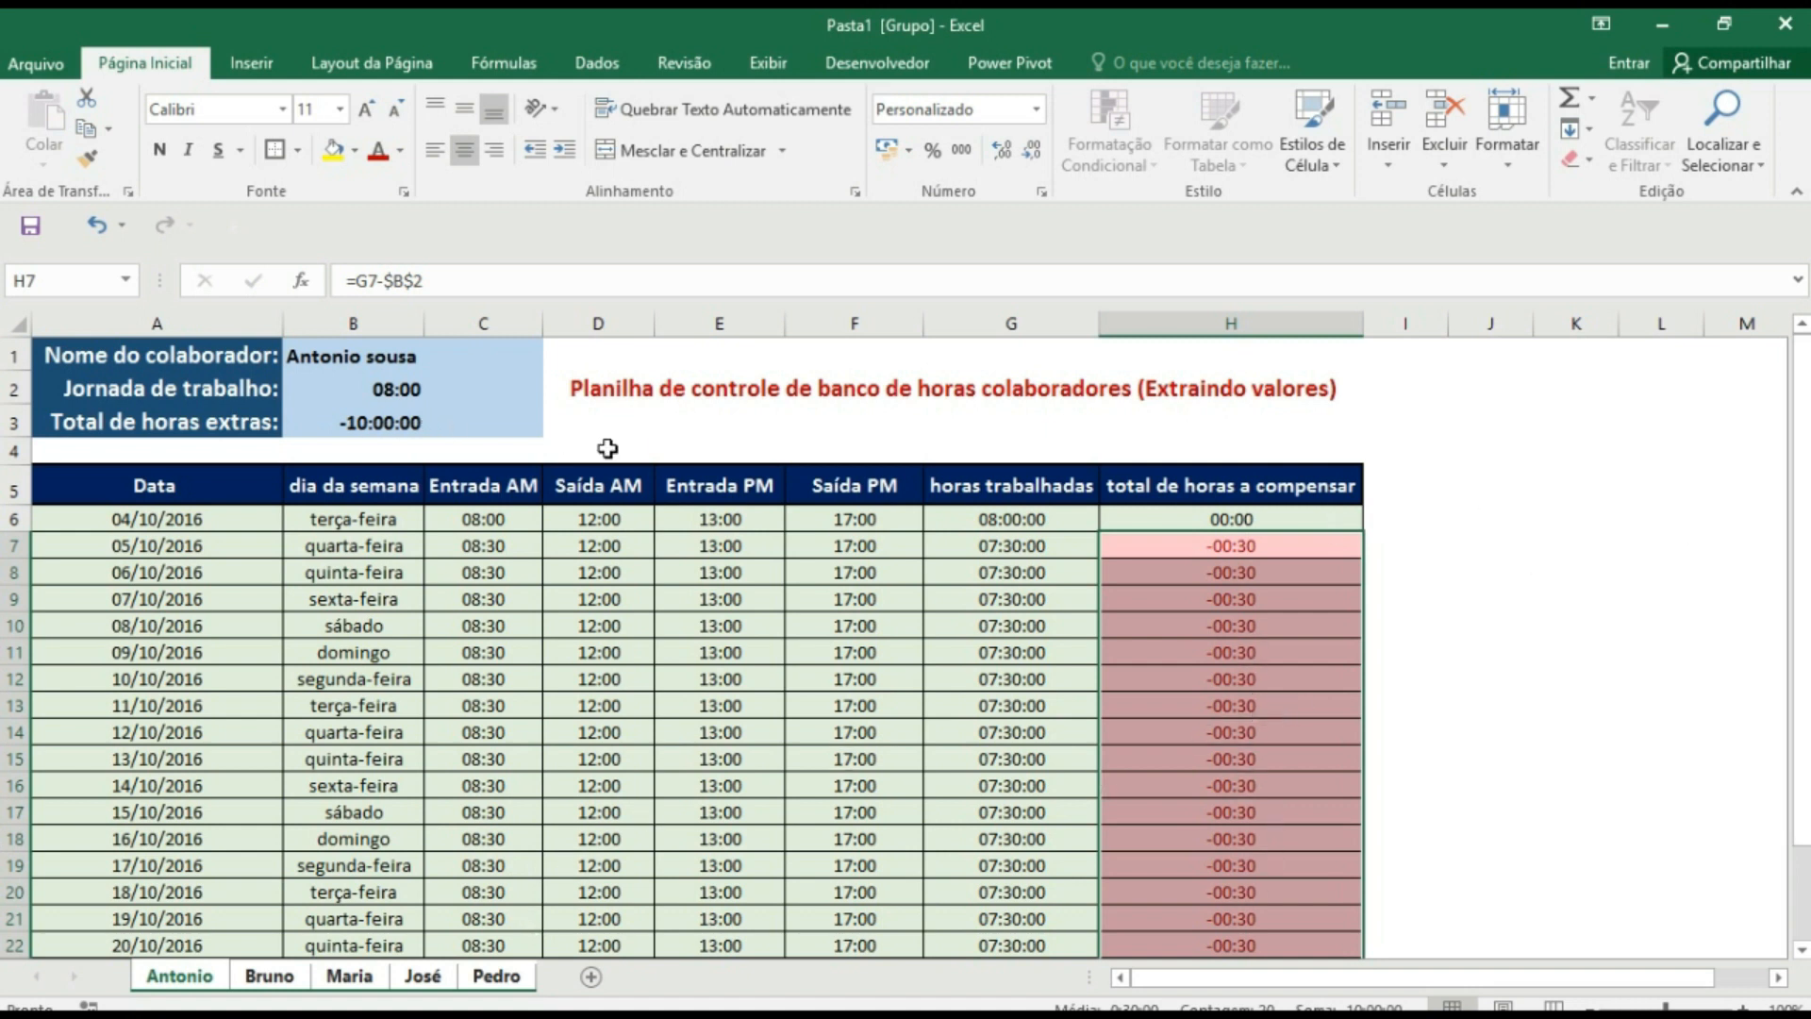
- Try to fill the Entrada AM time from C6 alone down to C26
{"action": "left_click_drag", "start_coordinate": [1801, 604], "coordinate": [1759, 619]}
{"action": "left_click", "coordinate": [500, 519]}
{"action": "left_click_drag", "start_coordinate": [542, 532], "coordinate": [492, 894]}
{"action": "scroll", "coordinate": [575, 481], "scroll_direction": "up", "scroll_amount": 1}
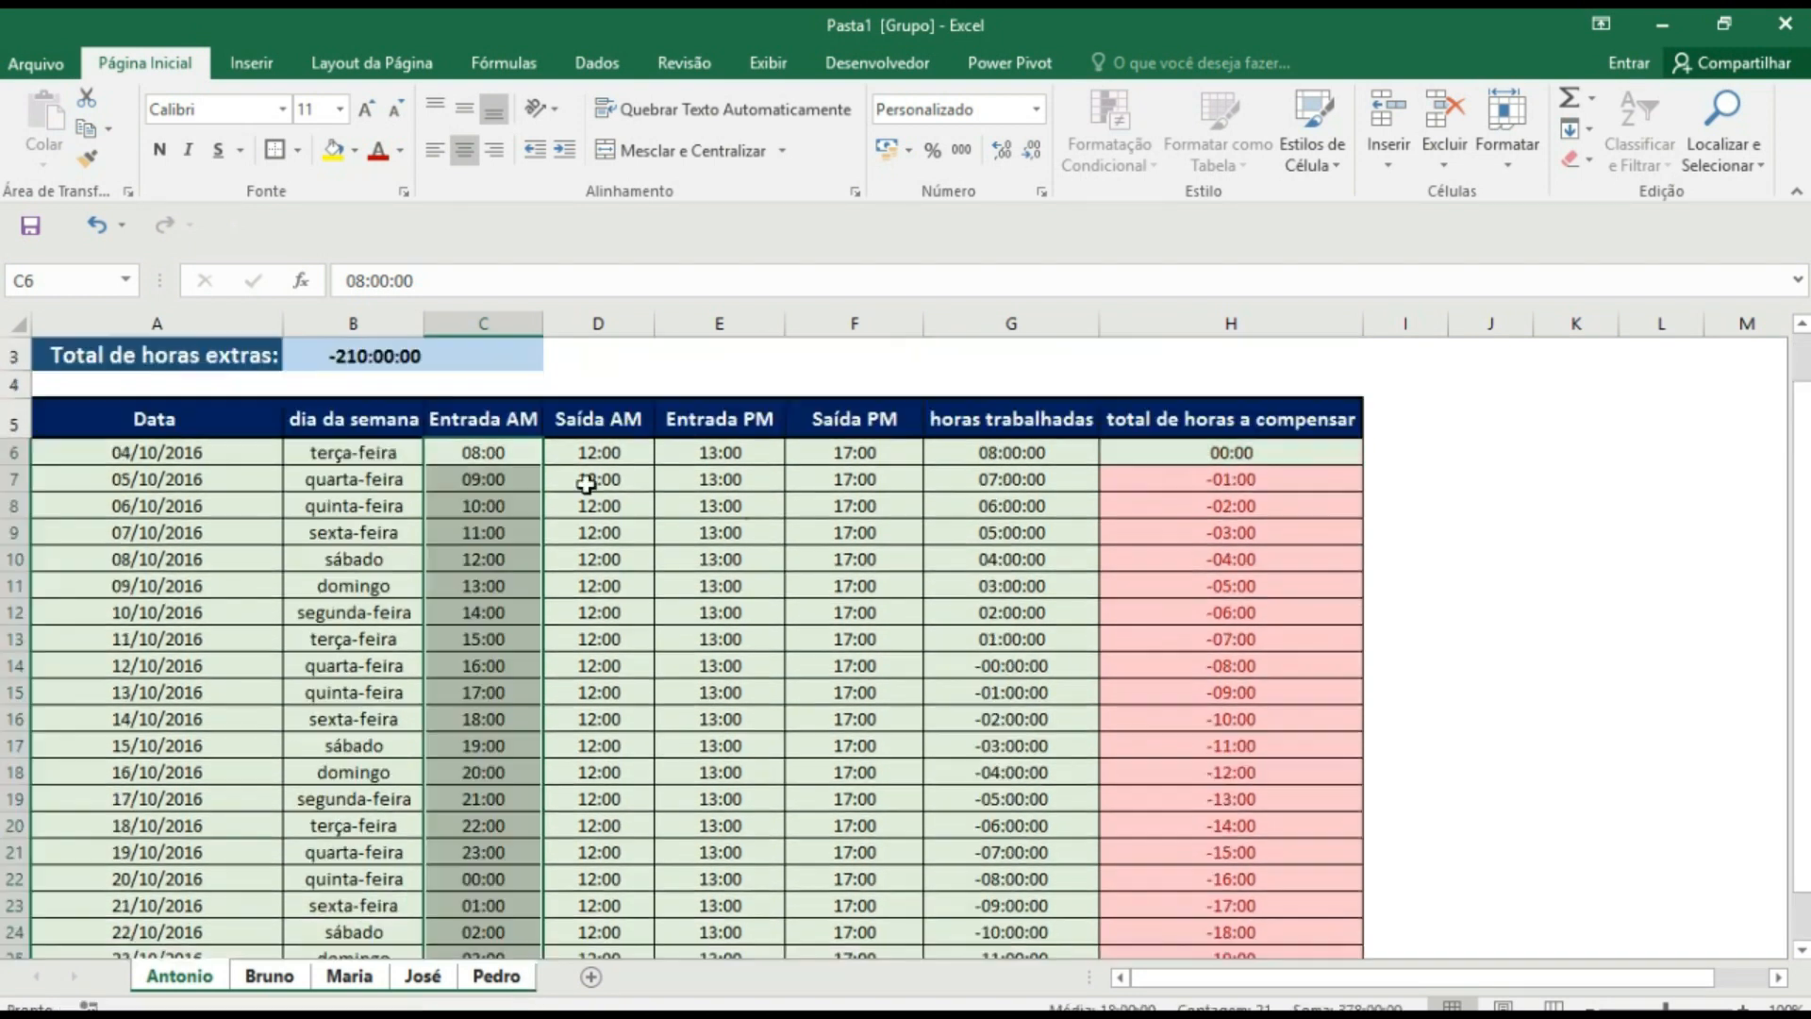
- Set Entrada AM in C7 to 08:00 and fill 08:00 from C6:C7 down to C26
{"action": "left_click", "coordinate": [506, 455]}
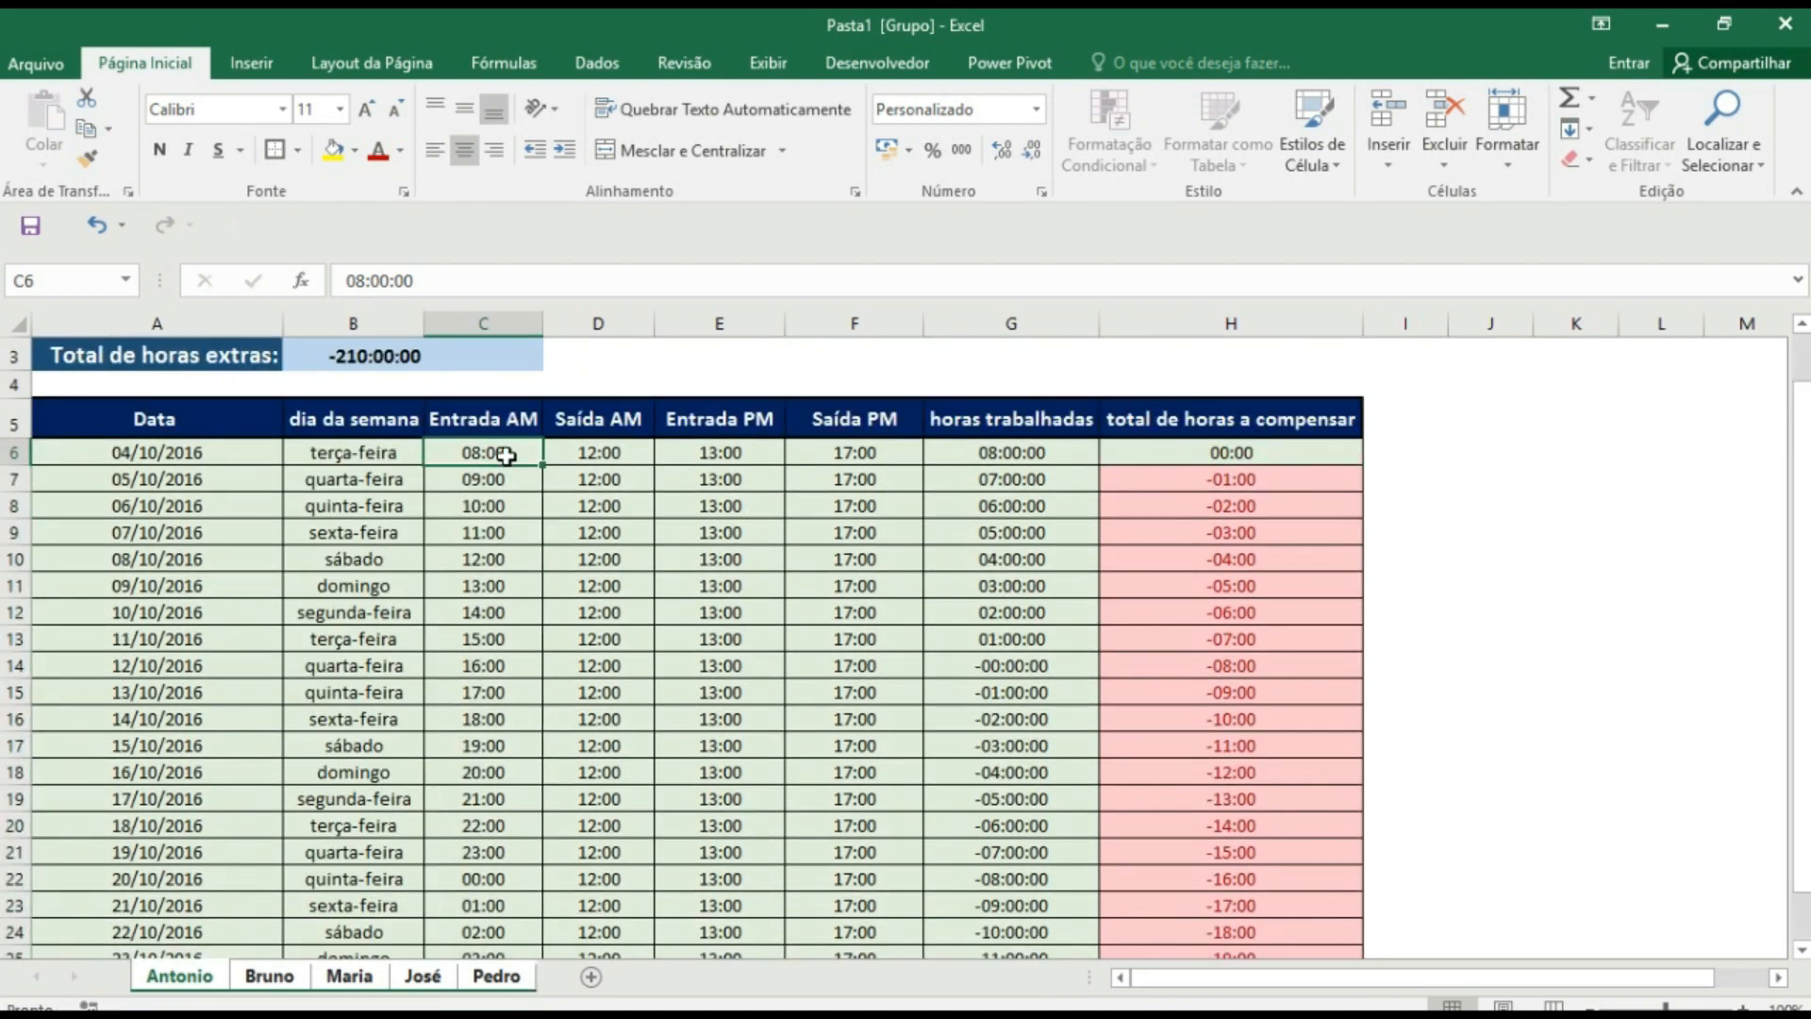
{"action": "left_click", "coordinate": [511, 481]}
{"action": "type", "text": "0"}
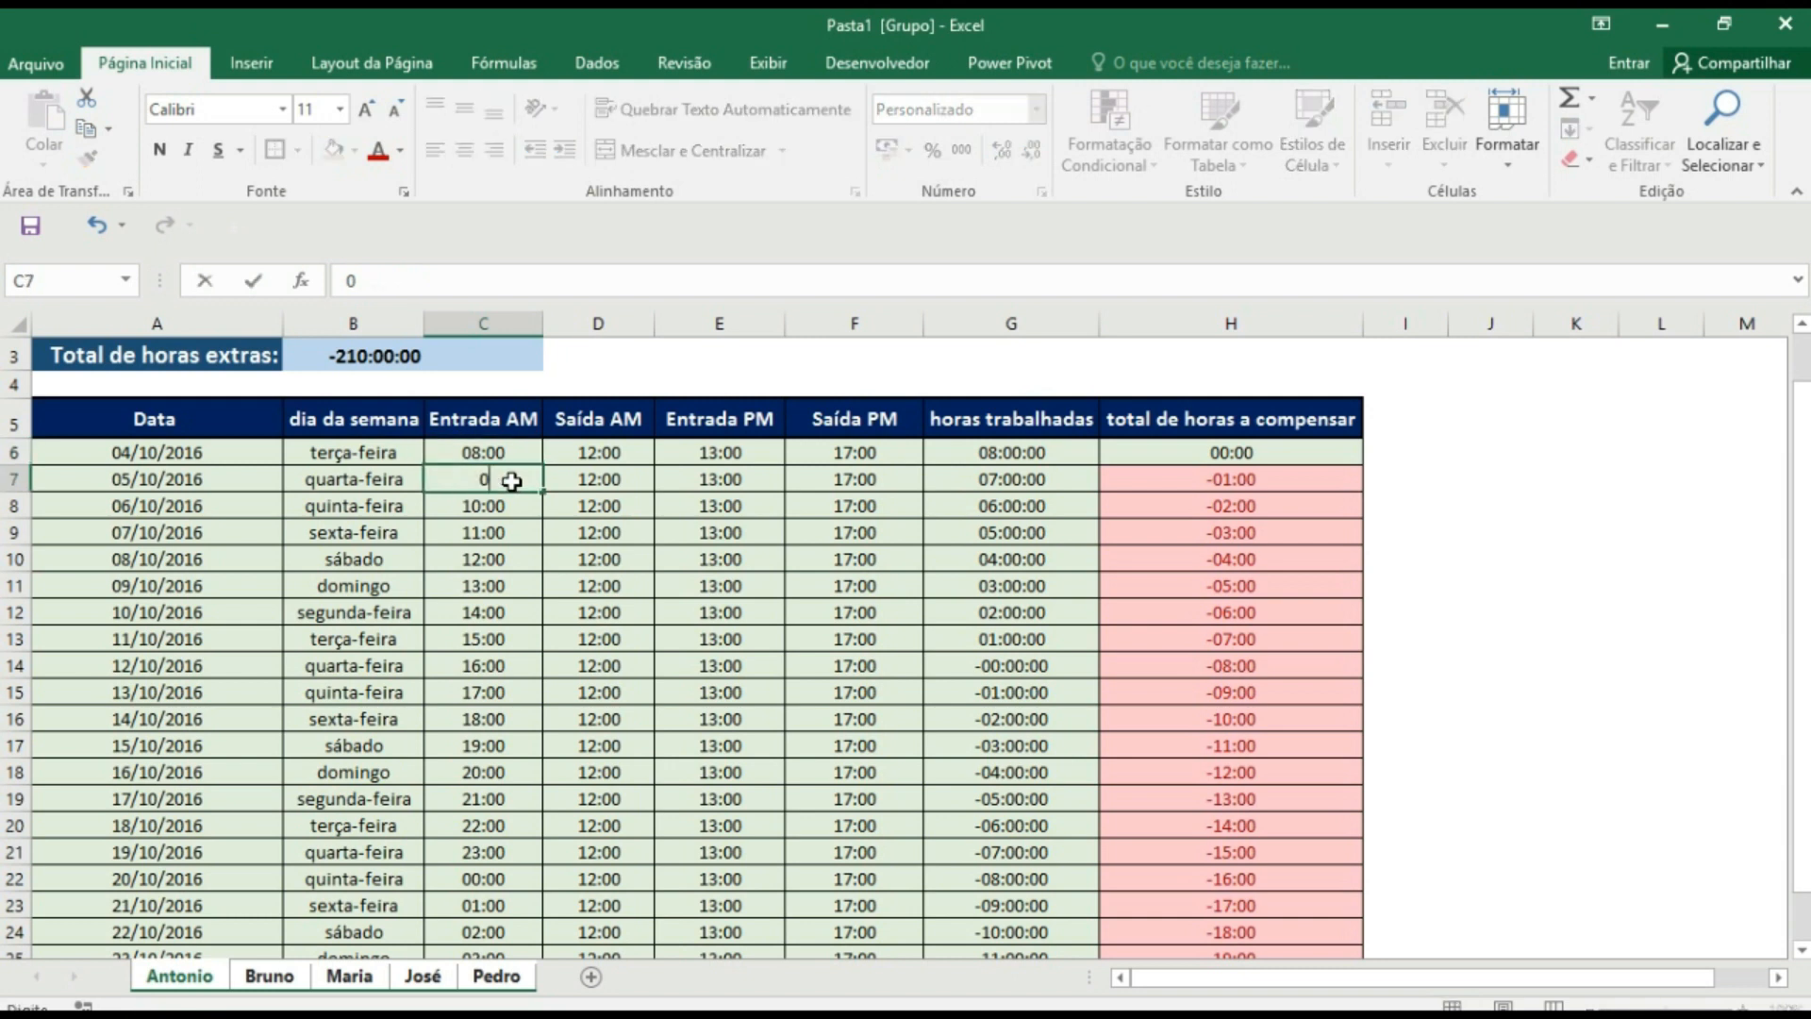
{"action": "type", "text": "8:00"}
{"action": "key", "text": "Return"}
{"action": "left_click", "coordinate": [511, 452]}
{"action": "mouse_move", "coordinate": [511, 450]}
{"action": "left_mouse_down"}
{"action": "mouse_move", "coordinate": [489, 474]}
{"action": "mouse_move", "coordinate": [537, 488]}
{"action": "mouse_move", "coordinate": [524, 943]}
{"action": "mouse_move", "coordinate": [507, 884]}
{"action": "mouse_move", "coordinate": [503, 903]}
{"action": "left_mouse_up"}
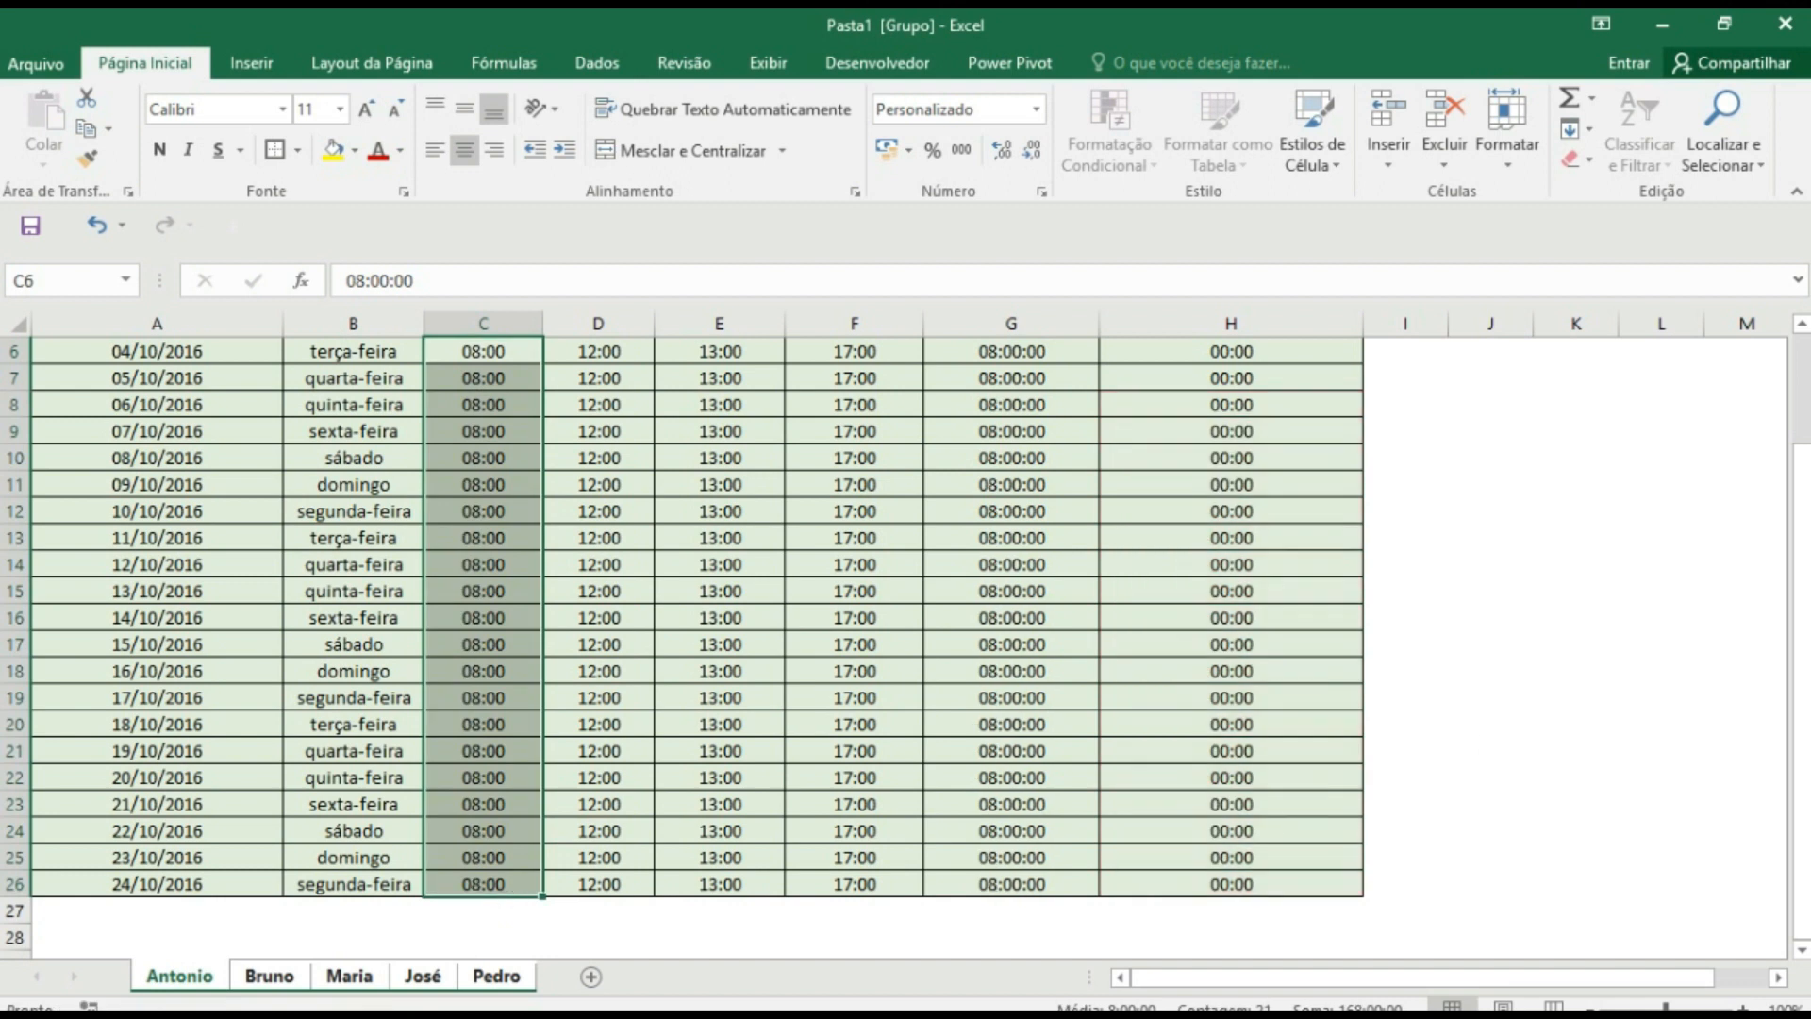
{"action": "left_click_drag", "start_coordinate": [1804, 638], "coordinate": [1803, 553]}
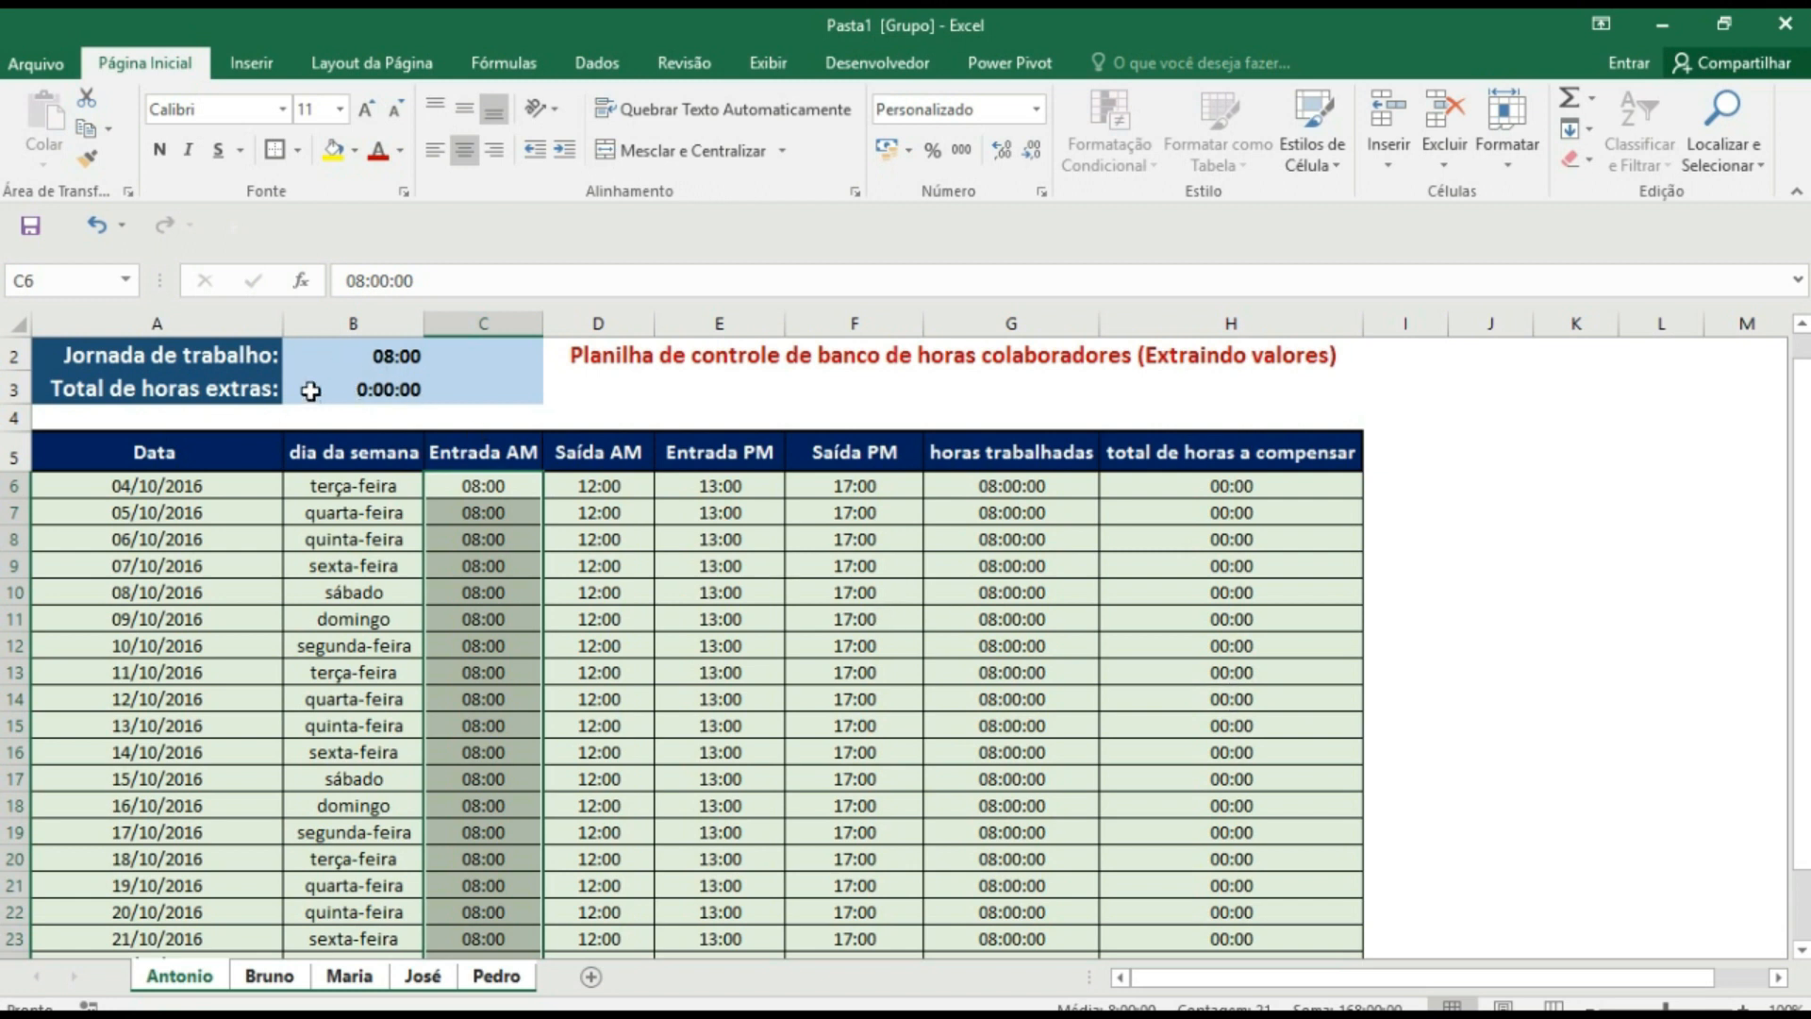
{"action": "left_click", "coordinate": [412, 392]}
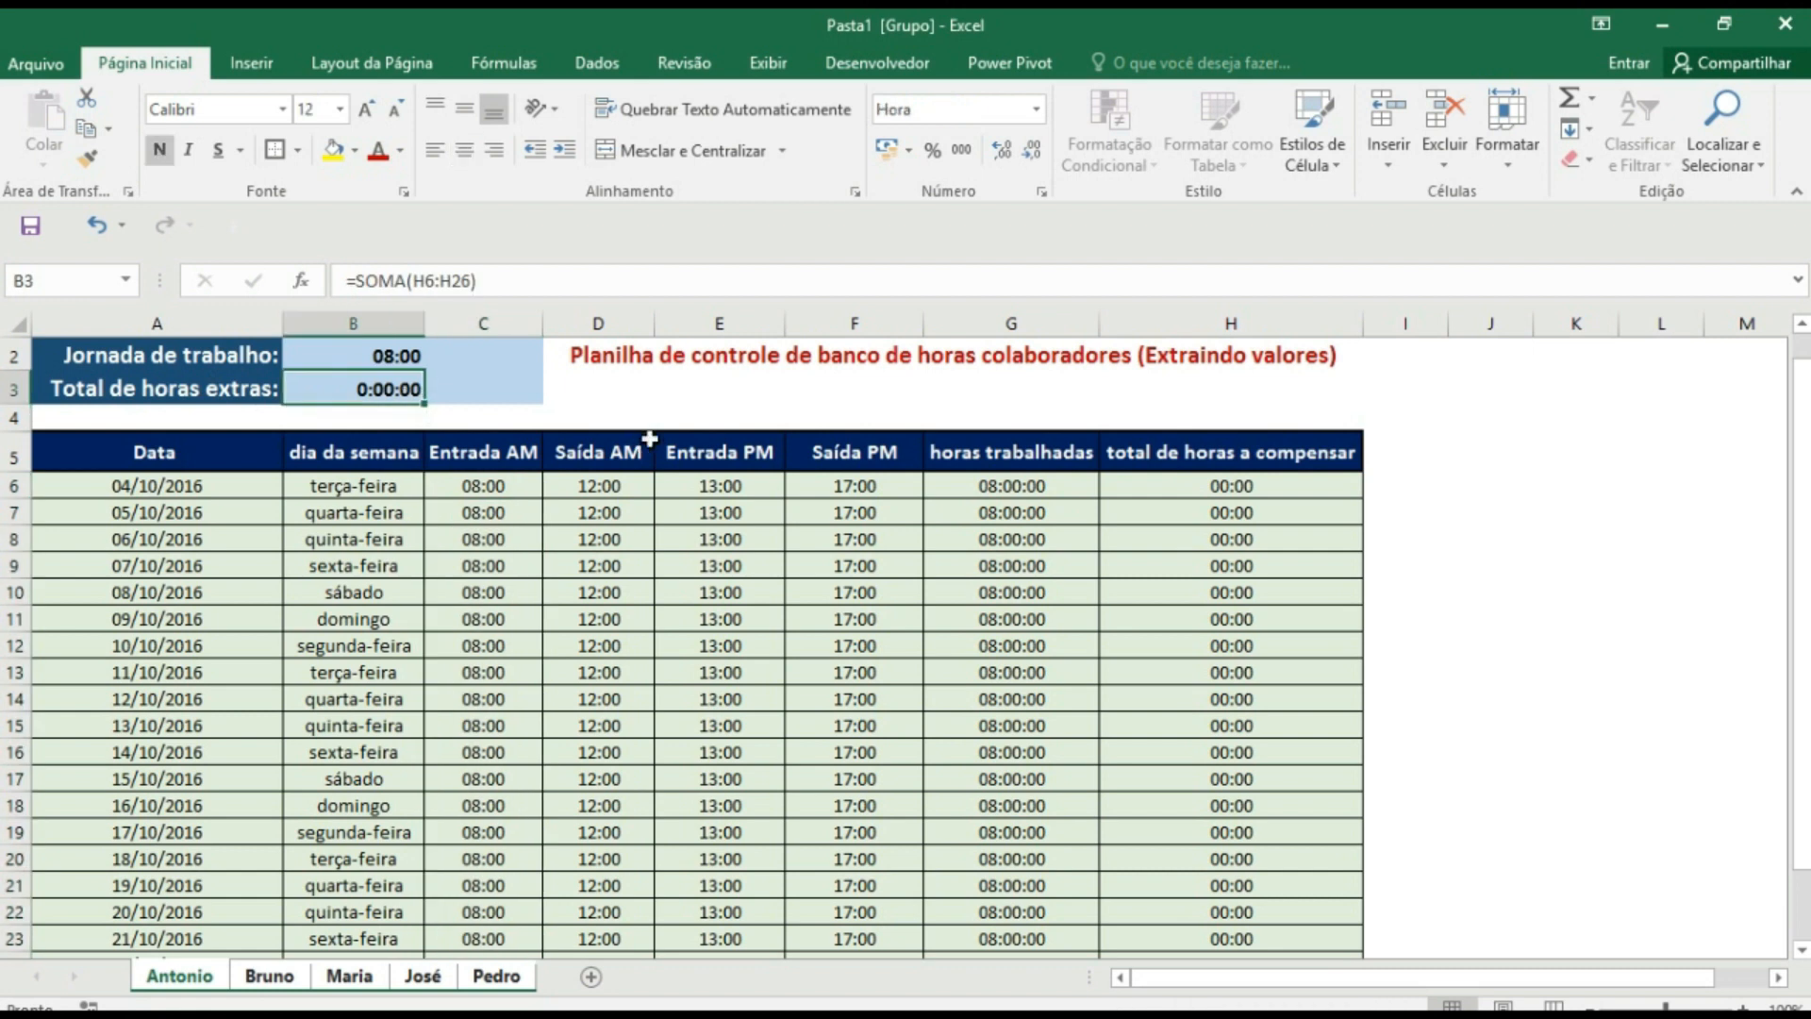
{"action": "left_click", "coordinate": [1799, 322]}
{"action": "left_click", "coordinate": [1711, 483]}
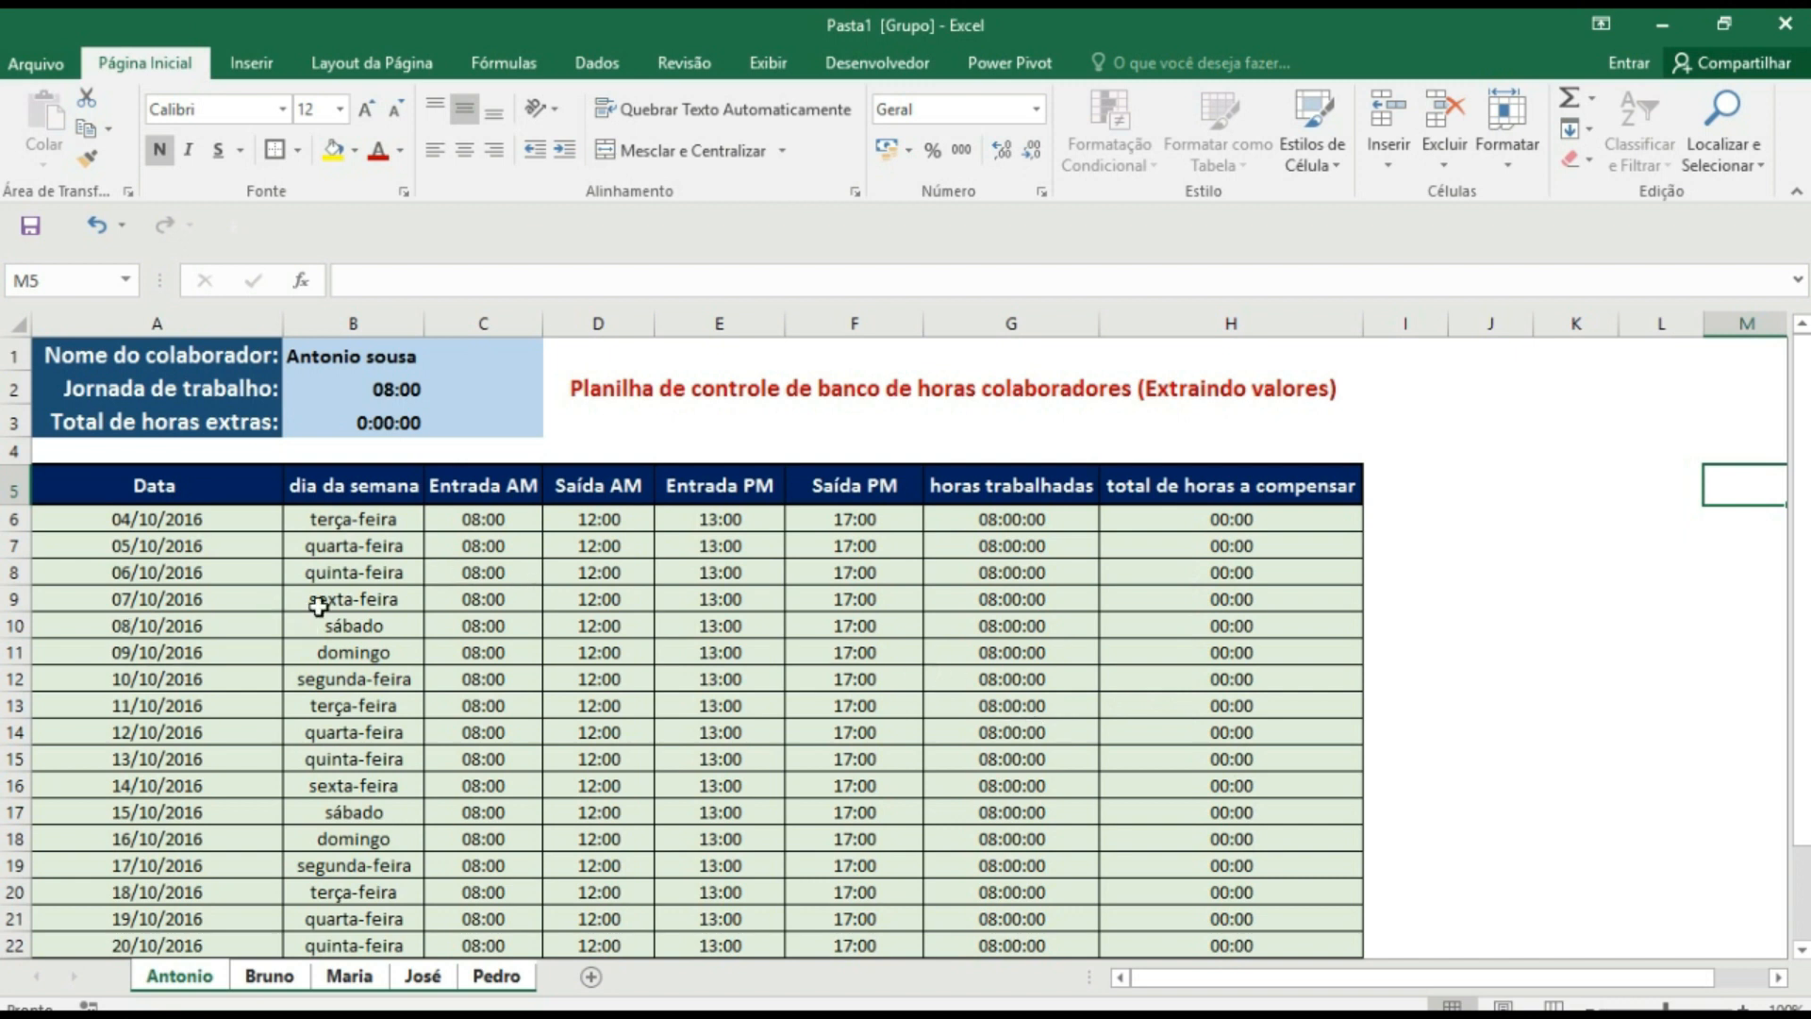
- Set the Saída PM time for 08/10/2016 in cell F10 to 18:00
{"action": "left_click", "coordinate": [833, 624]}
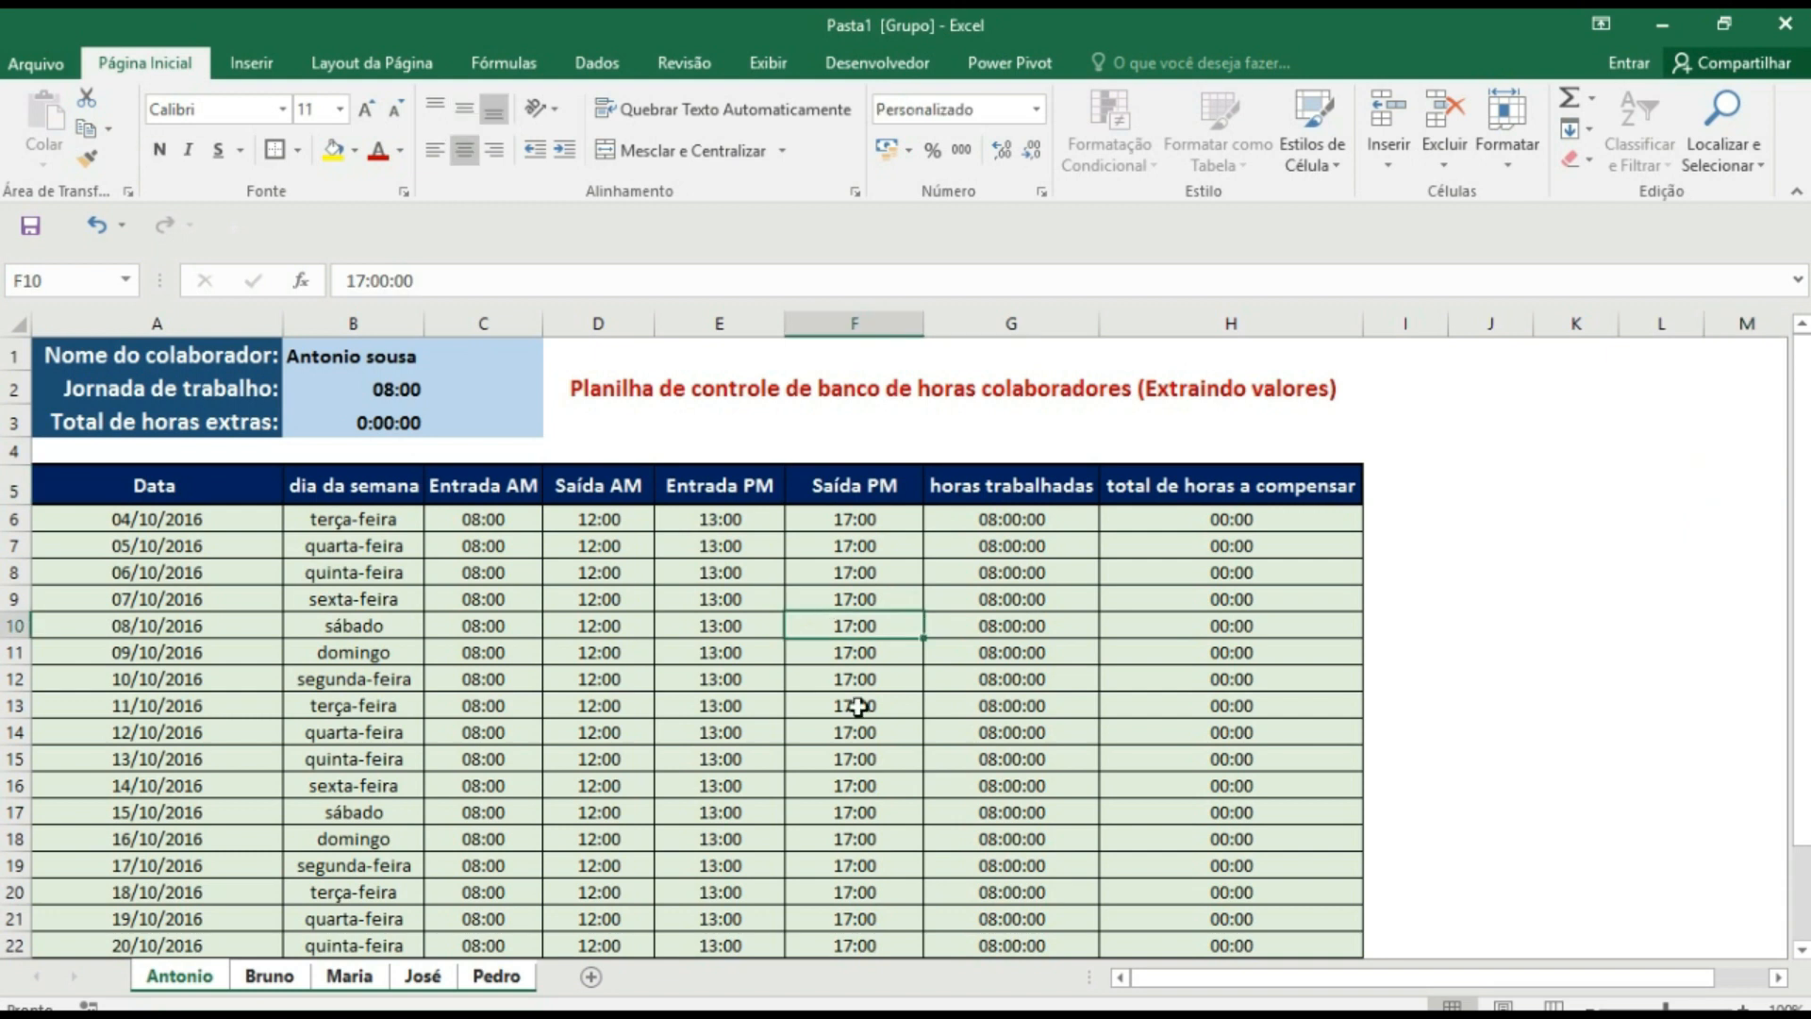
{"action": "type", "text": "18:00"}
{"action": "key", "text": "Return"}
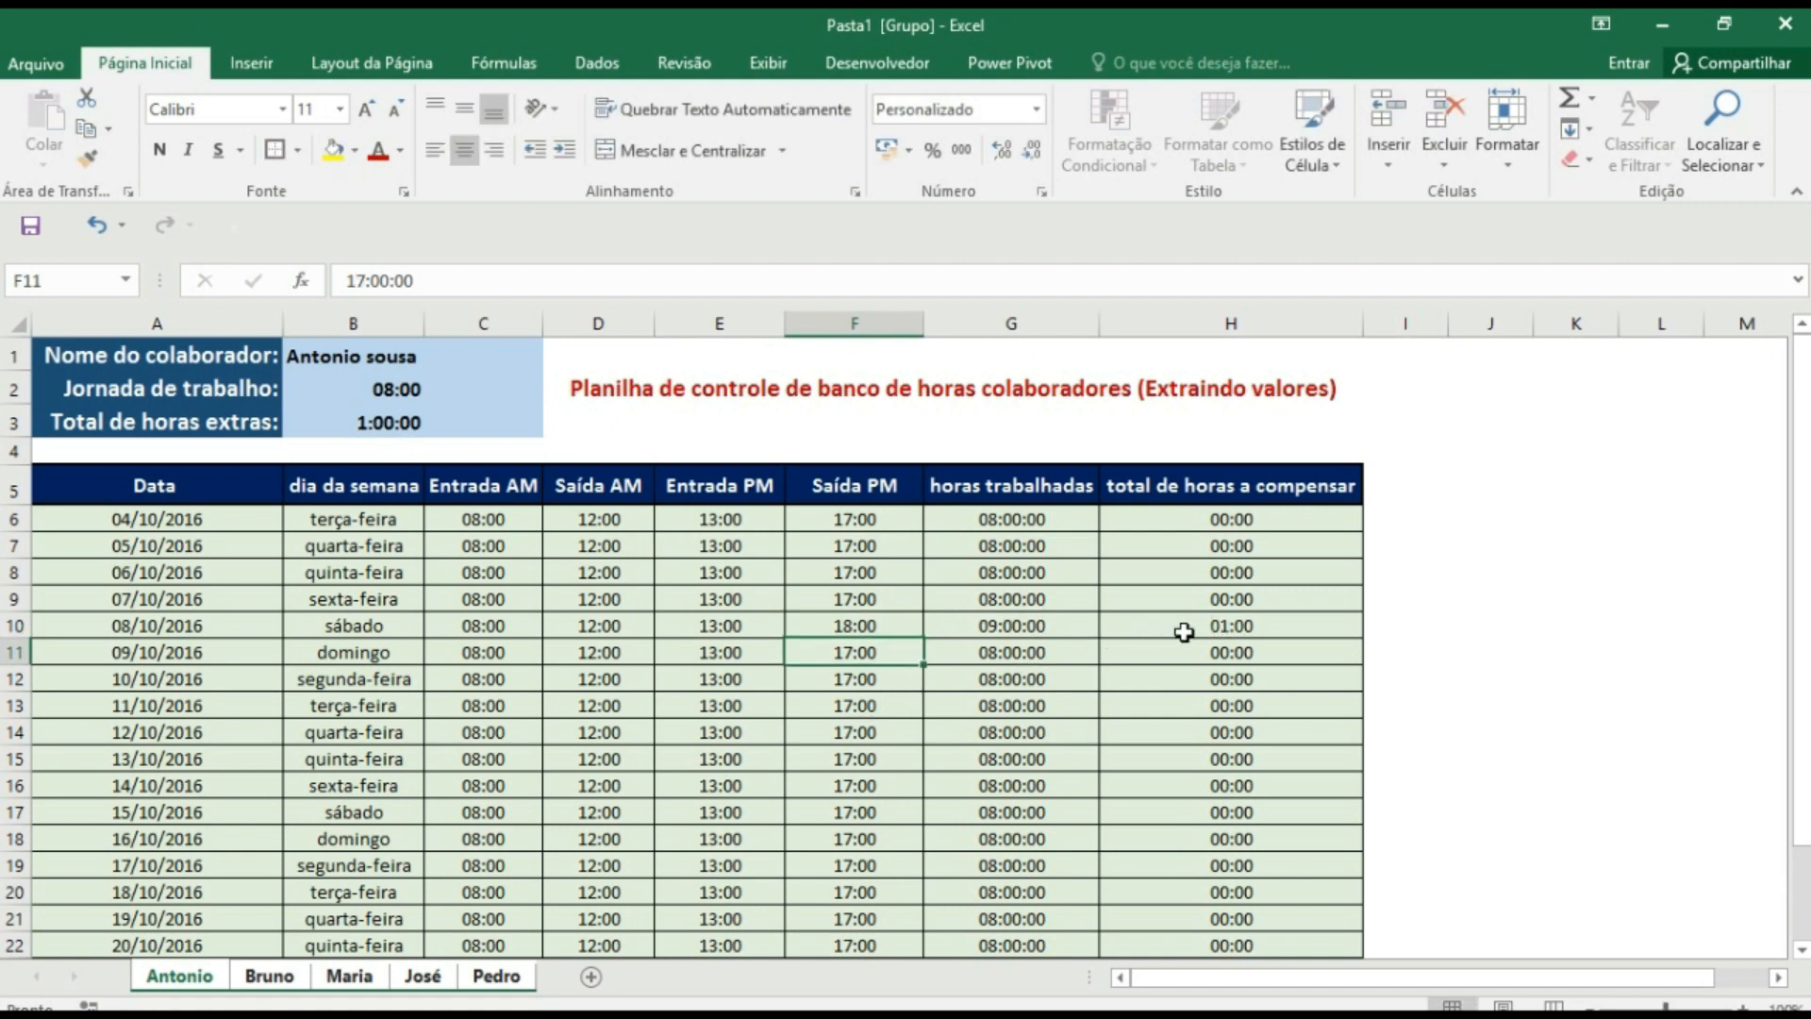
{"action": "left_click", "coordinate": [1191, 633]}
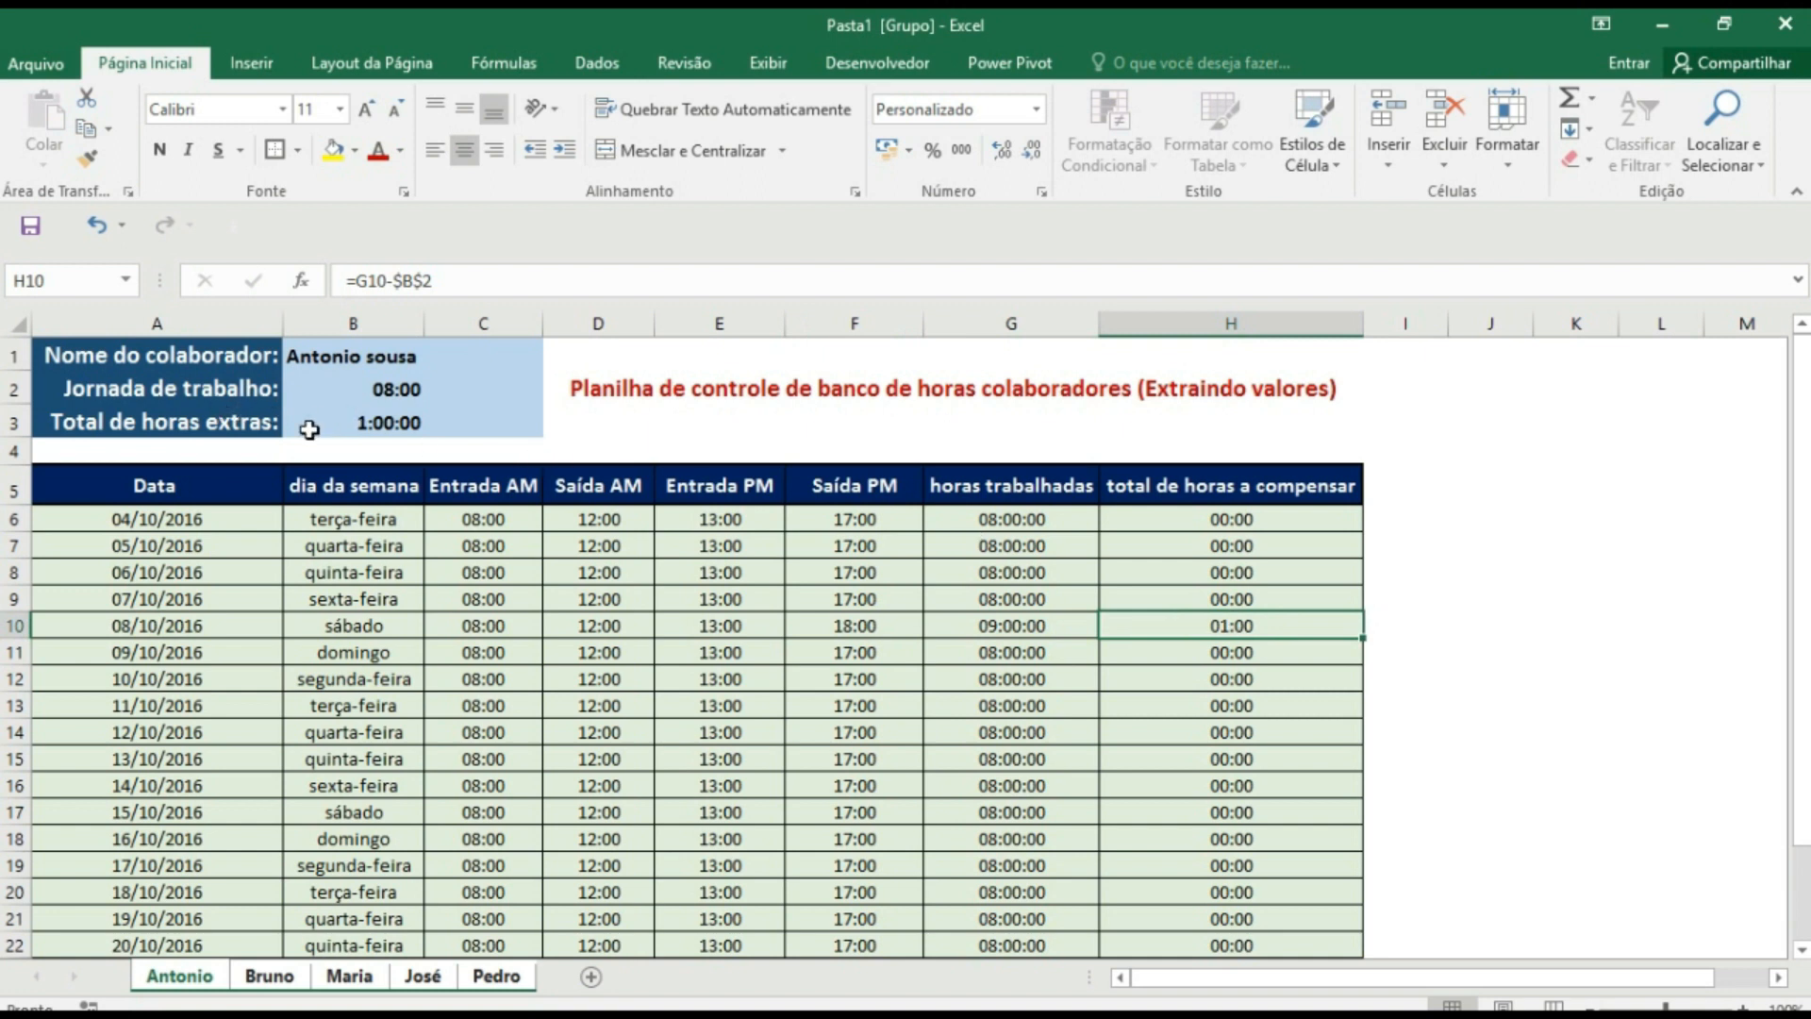
{"action": "left_click", "coordinate": [379, 420]}
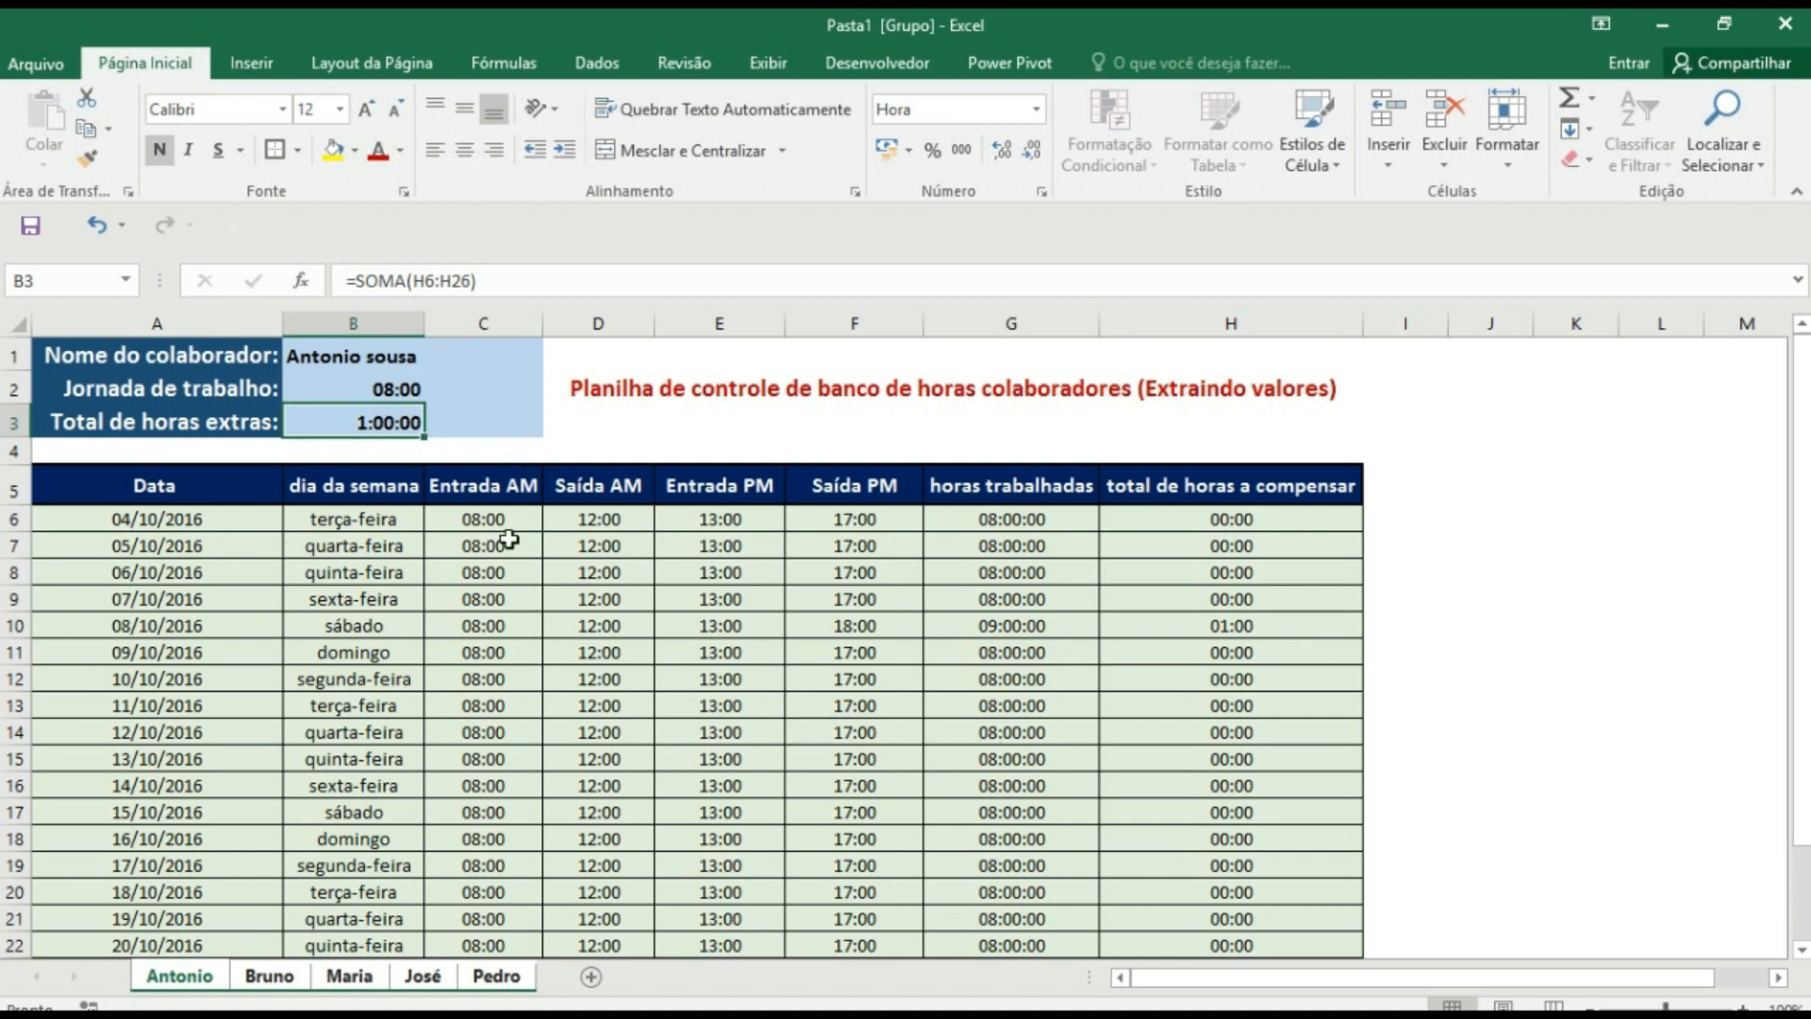
- Set the Saída PM time for 04/10/2016 in cell F6 to 17:30
{"action": "left_click", "coordinate": [846, 519]}
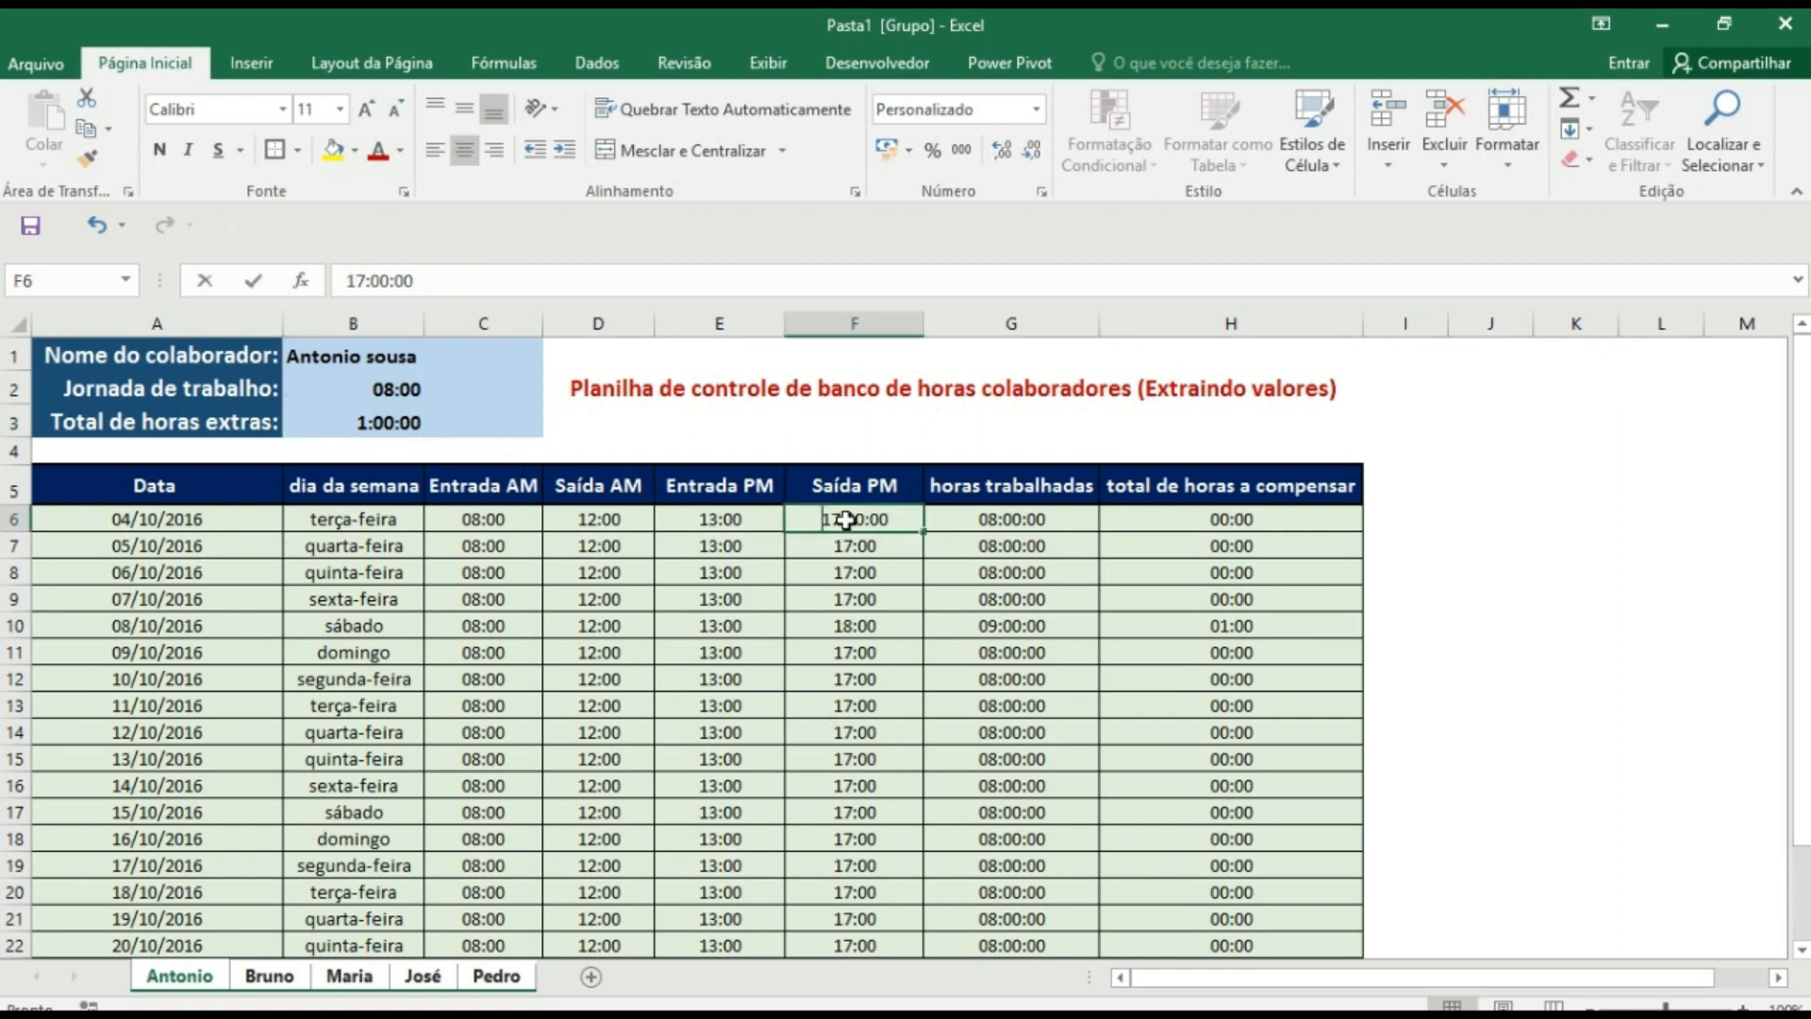
{"action": "type", "text": "17:30"}
{"action": "key", "text": "Return"}
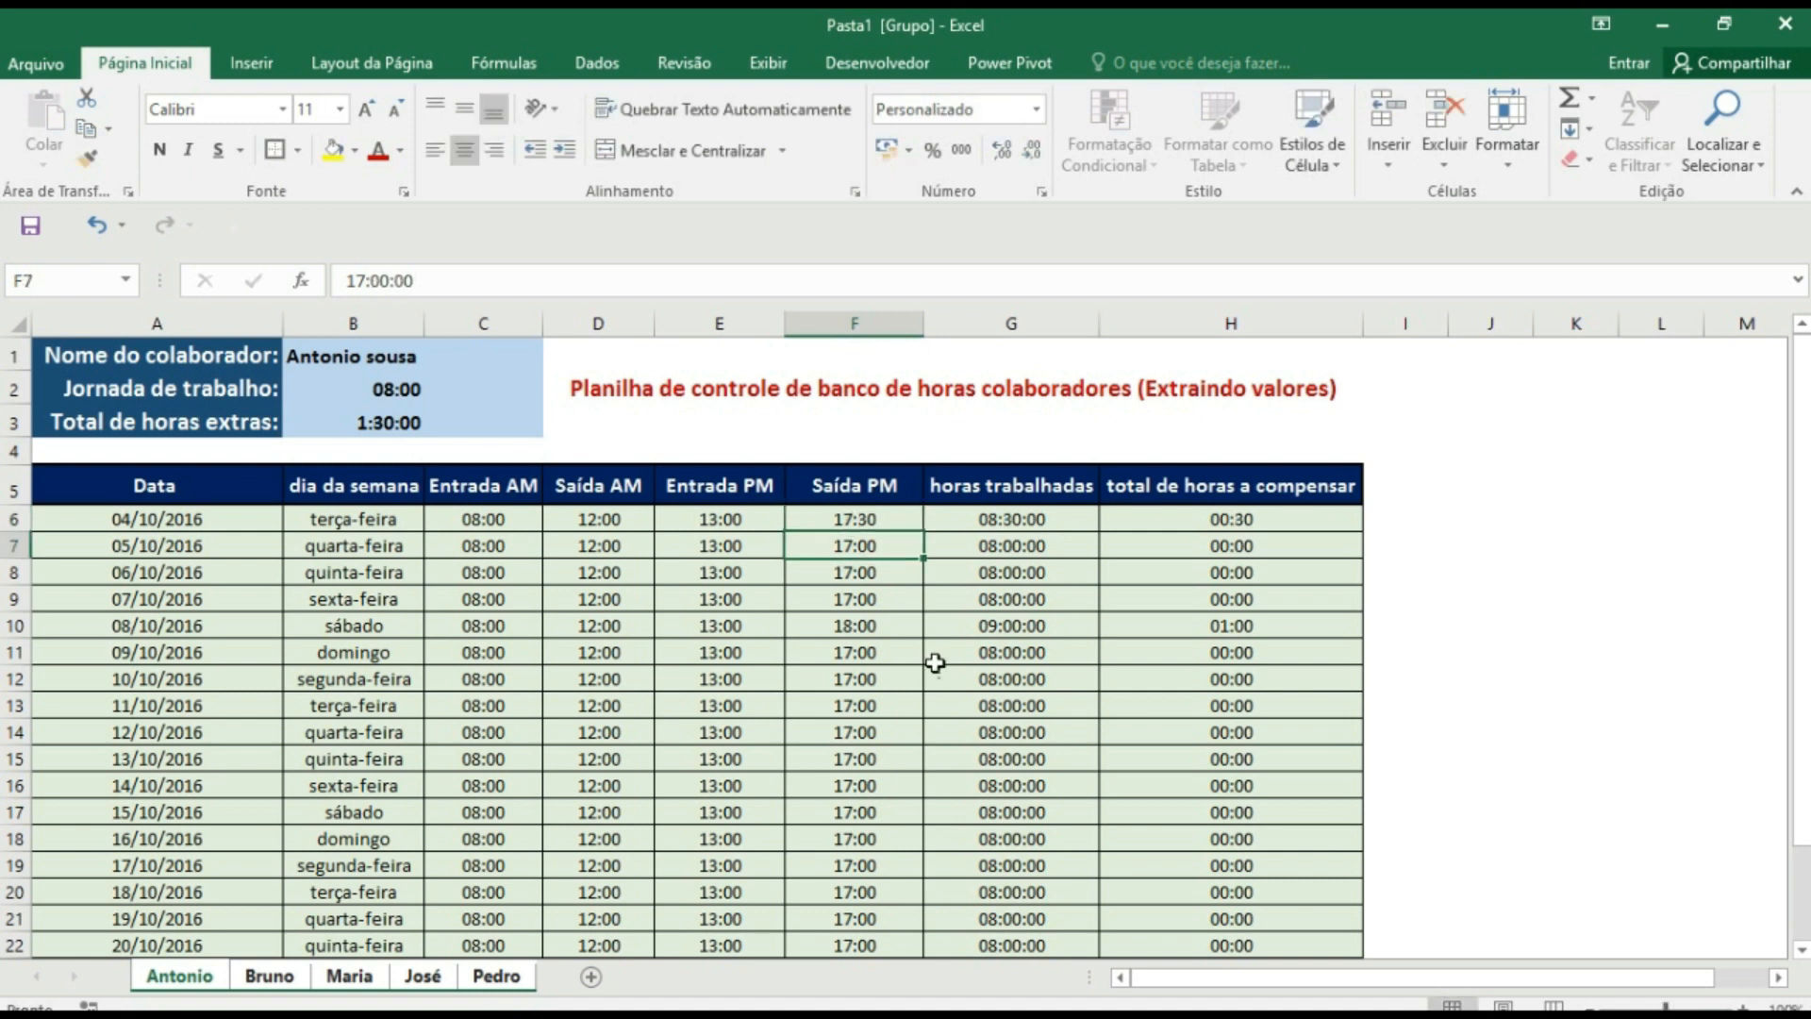
{"action": "left_click", "coordinate": [1224, 518]}
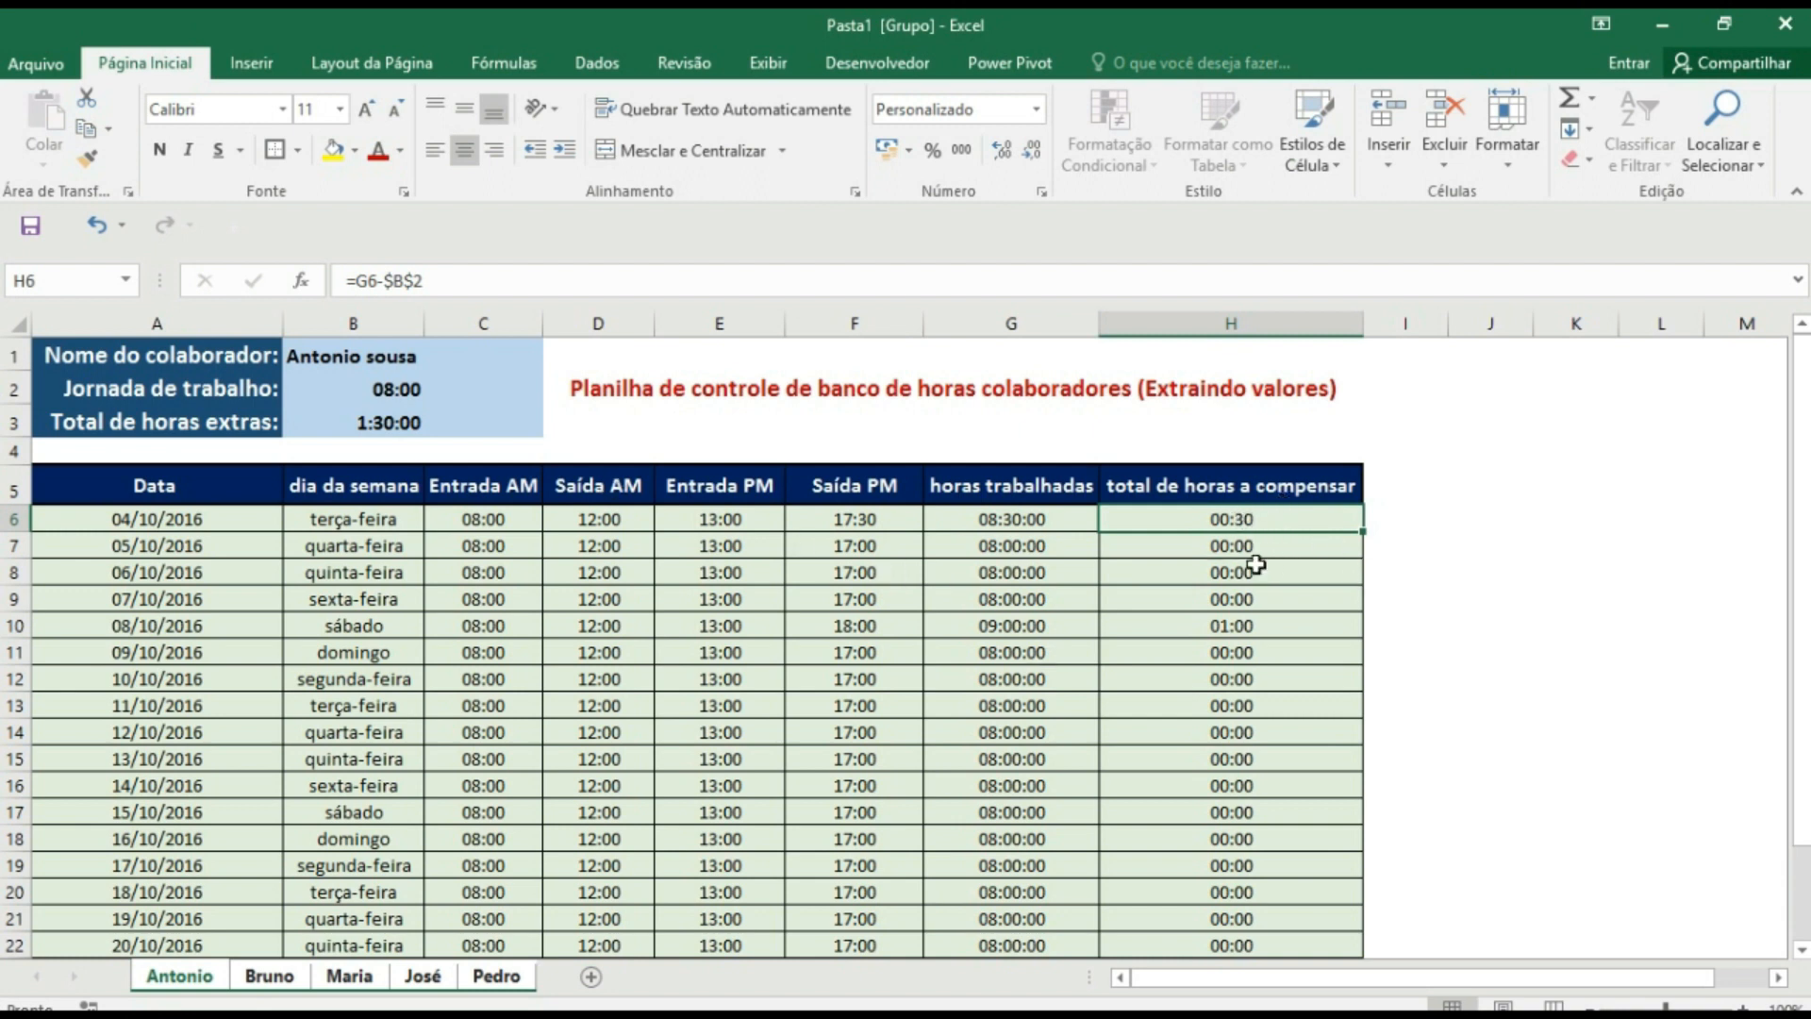
{"action": "left_click", "coordinate": [1250, 624]}
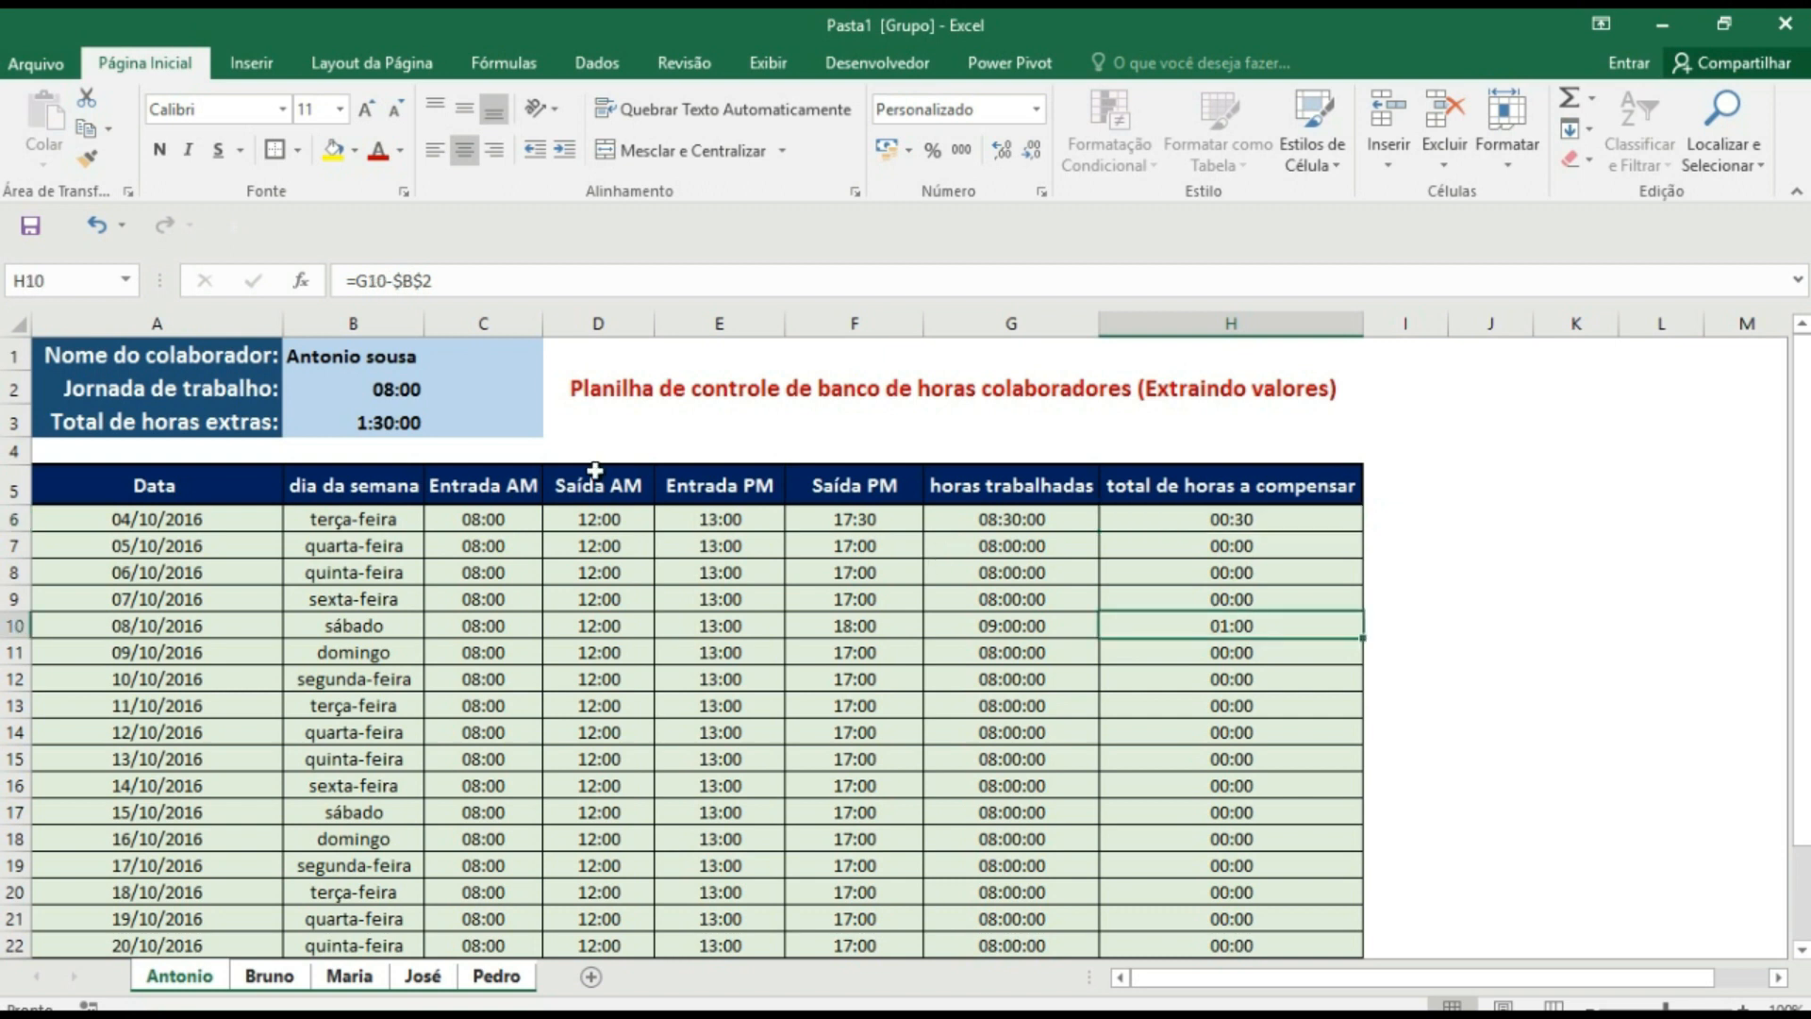
- Set the Saída PM time for 12/10/2016 in cell F14 to 17:10
{"action": "left_click", "coordinate": [398, 434]}
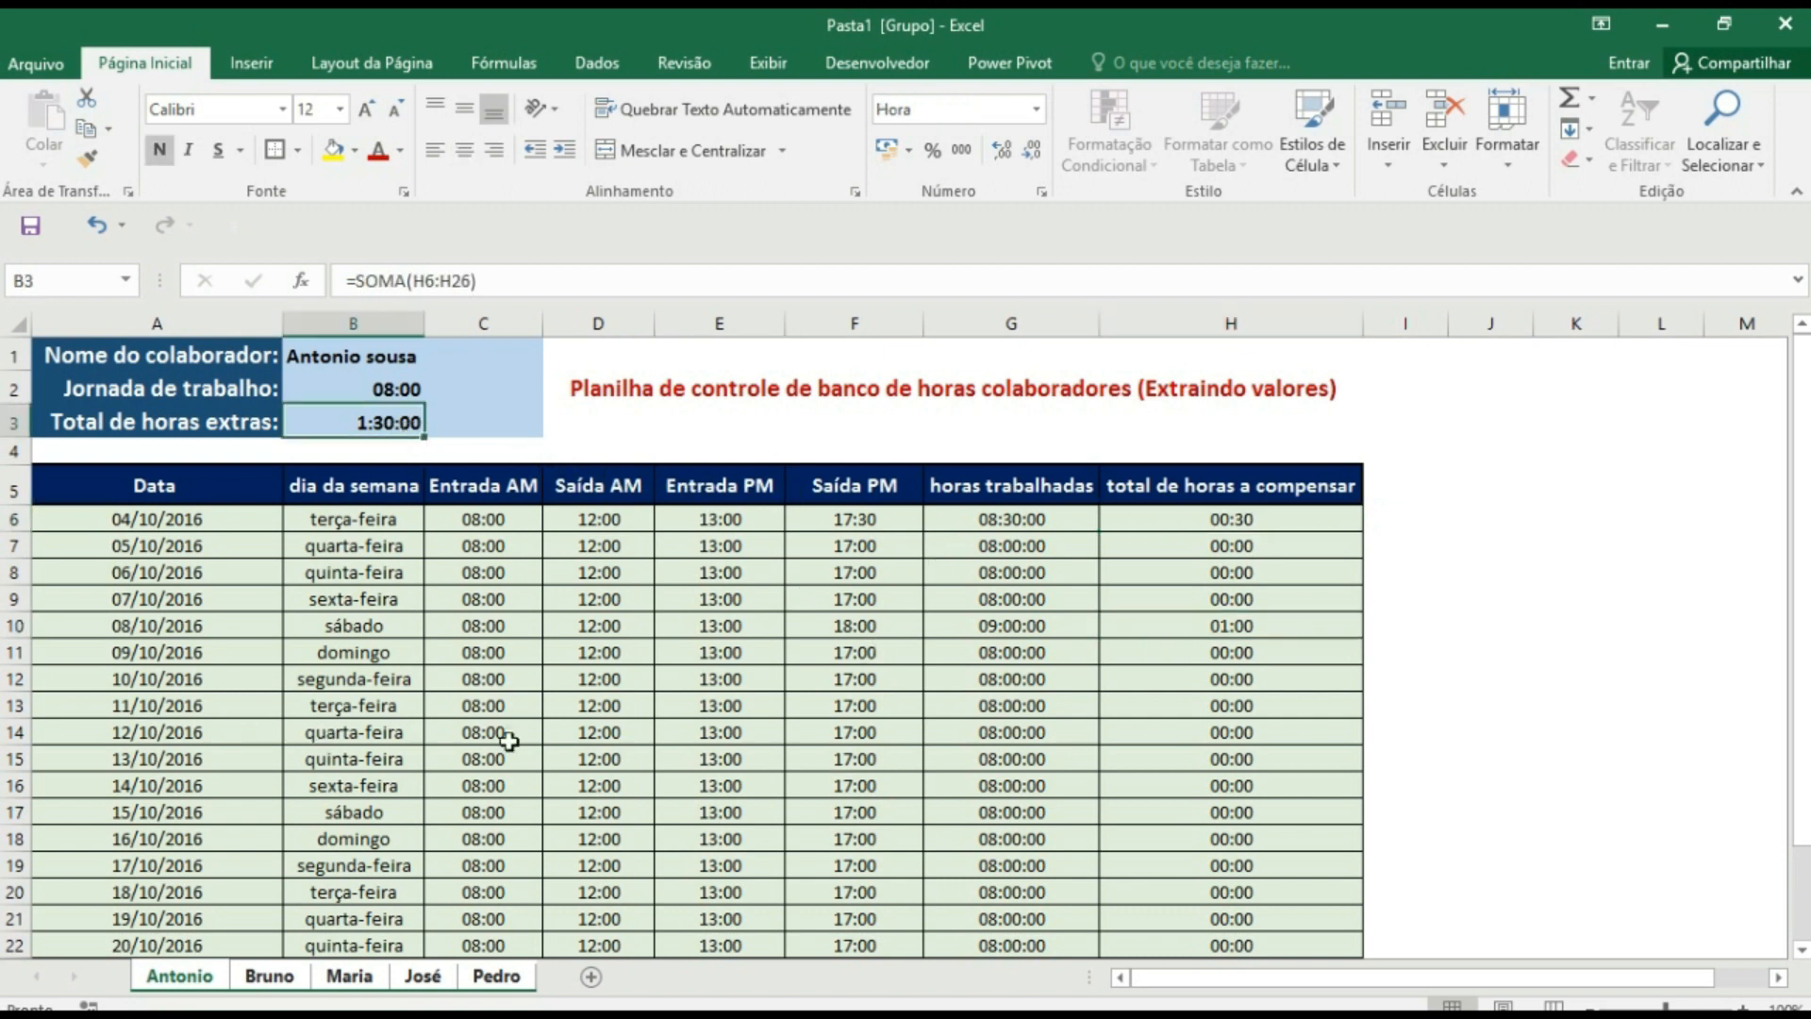
{"action": "left_click", "coordinate": [814, 733]}
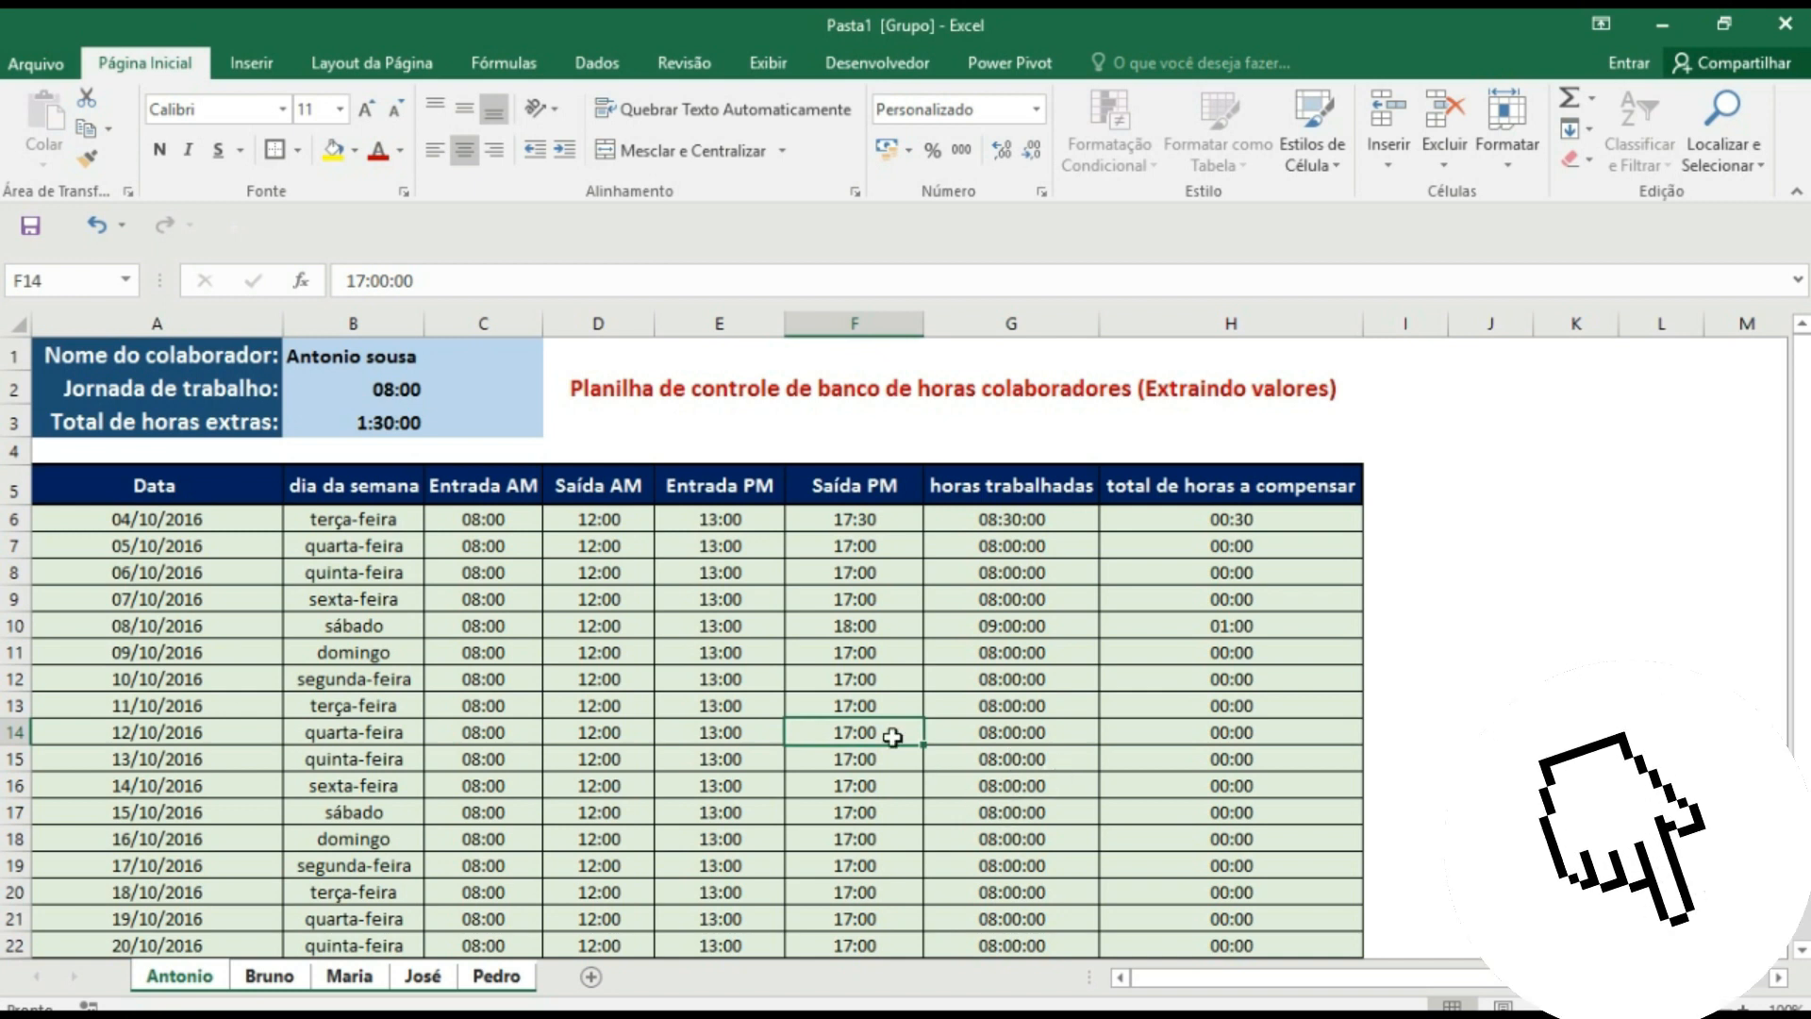
{"action": "type", "text": "17"}
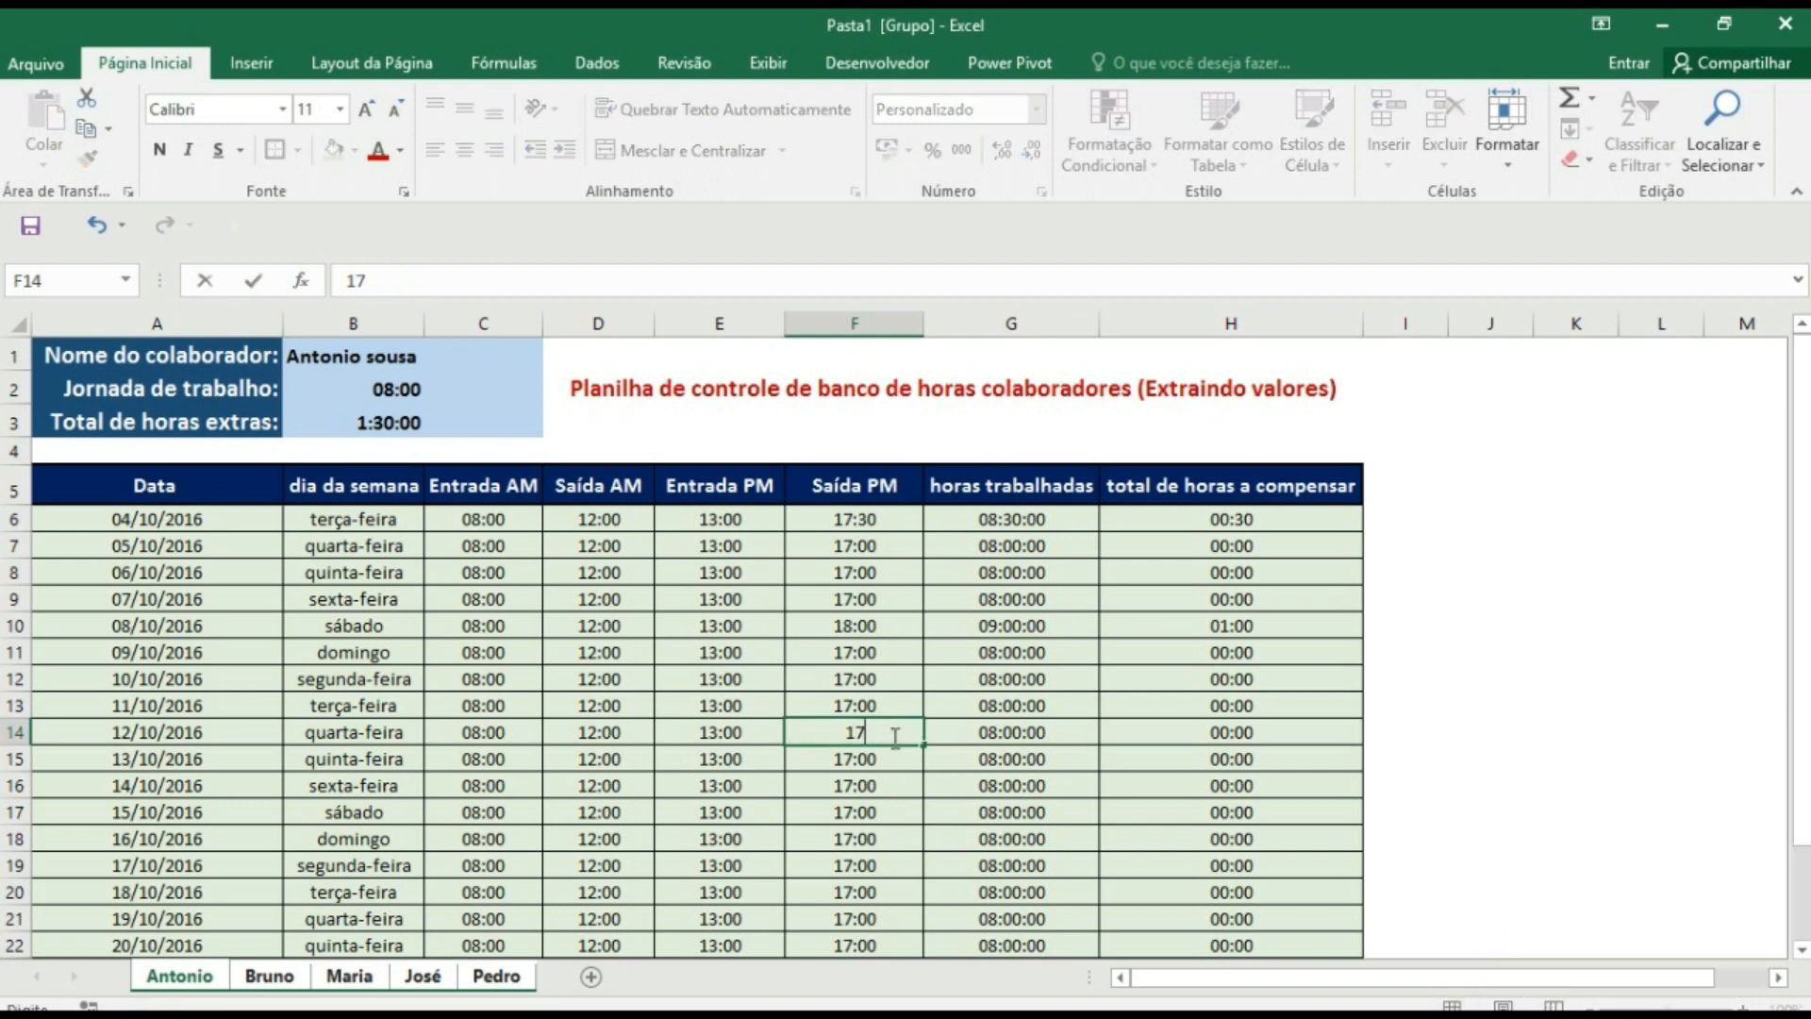
{"action": "type", "text": ":10"}
{"action": "key", "text": "Return"}
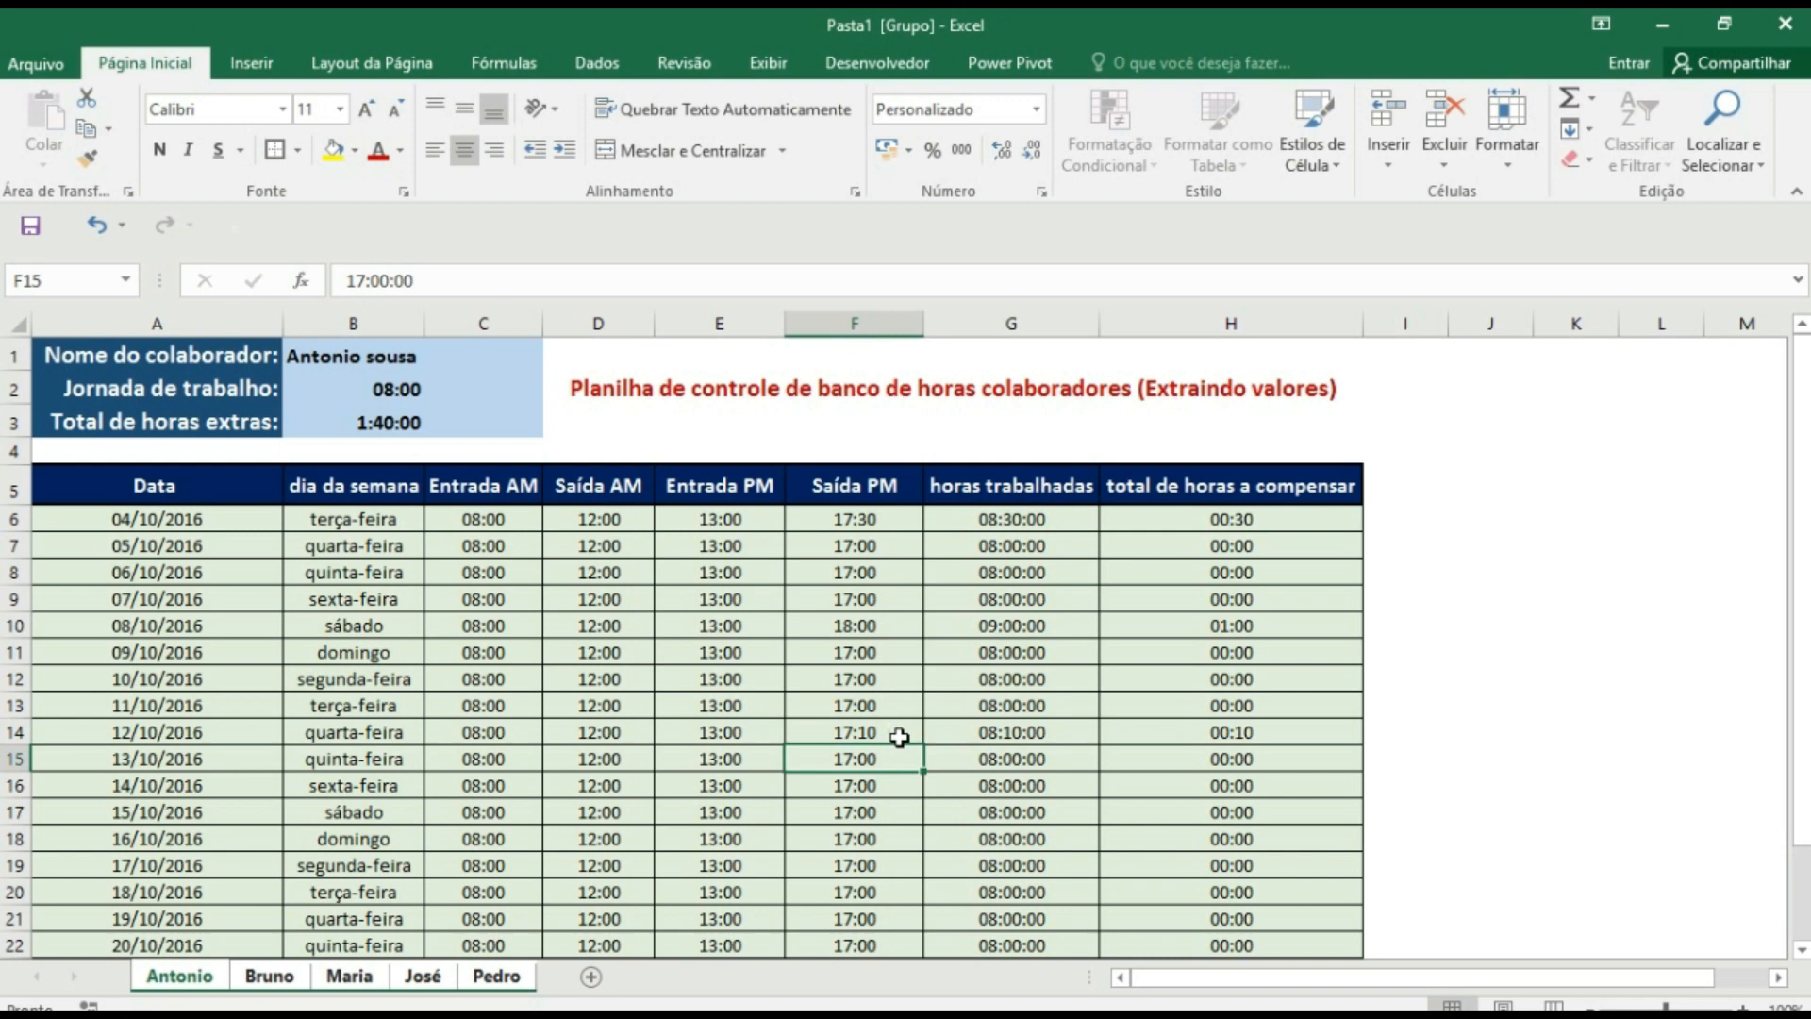
- Check the hours worked in G14, the hours to compensate in H14 and the overtime total in B3
{"action": "left_click", "coordinate": [986, 732]}
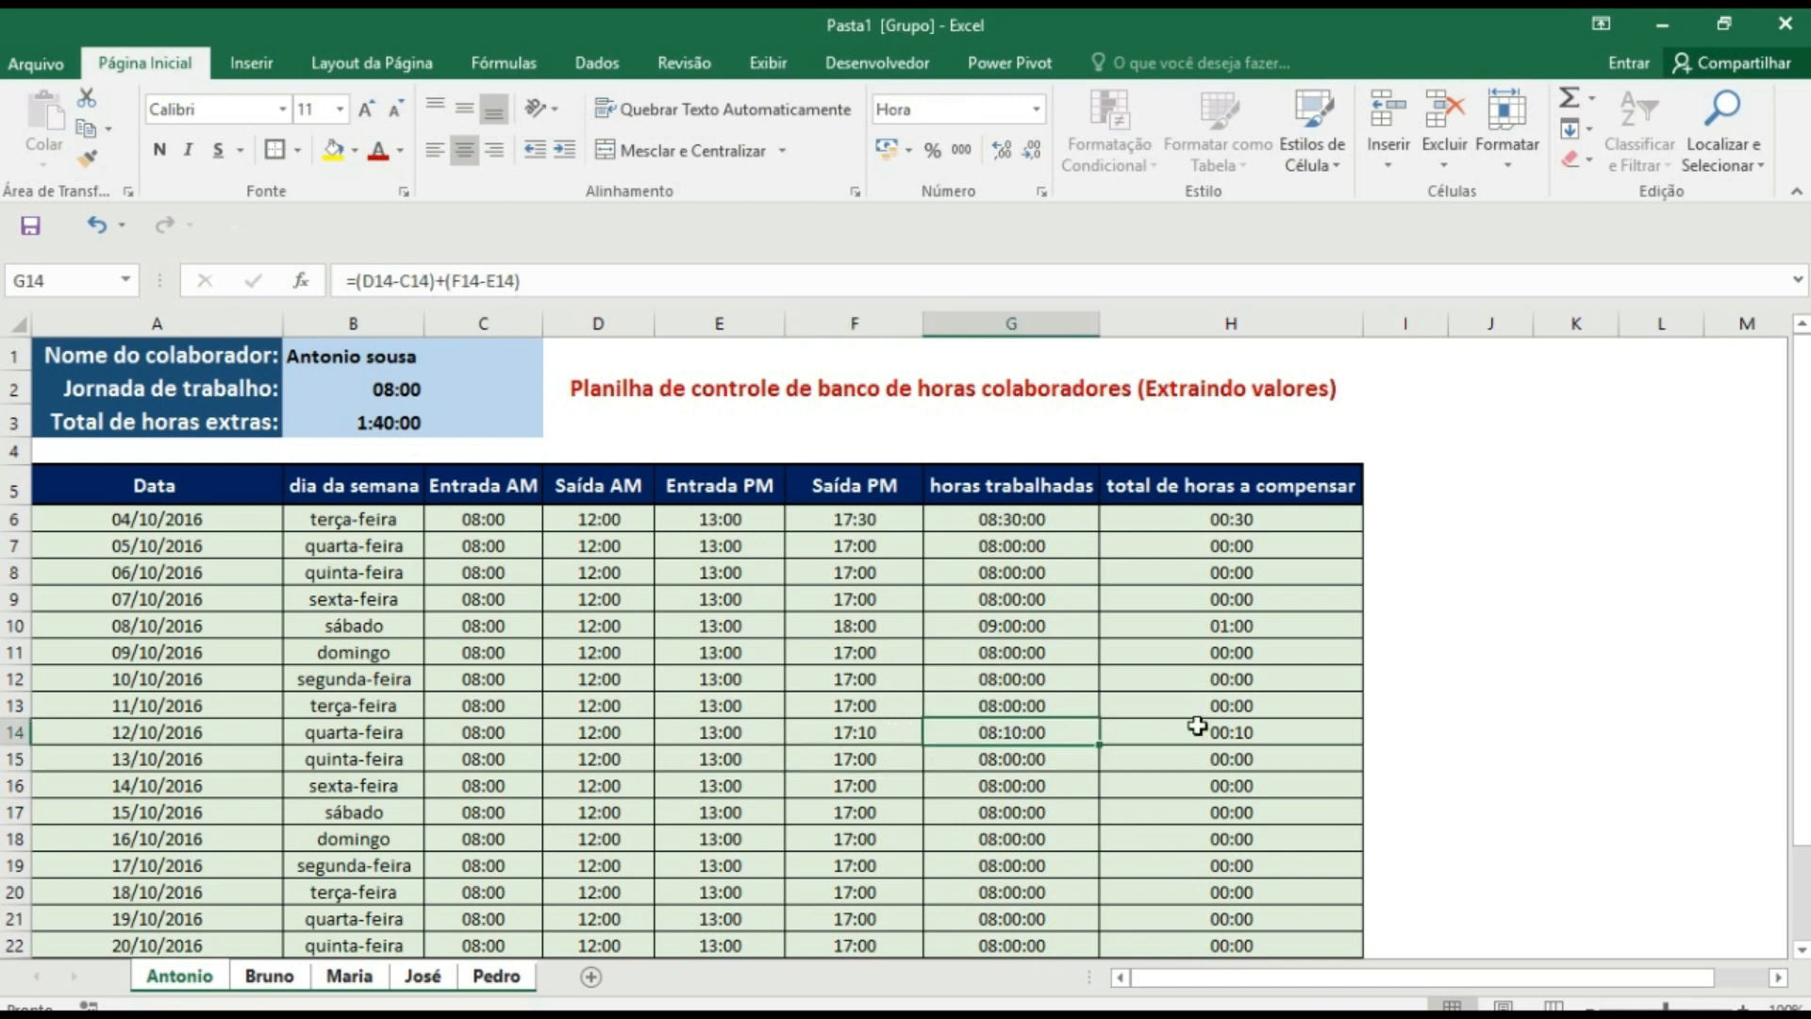
{"action": "left_click", "coordinate": [1233, 732]}
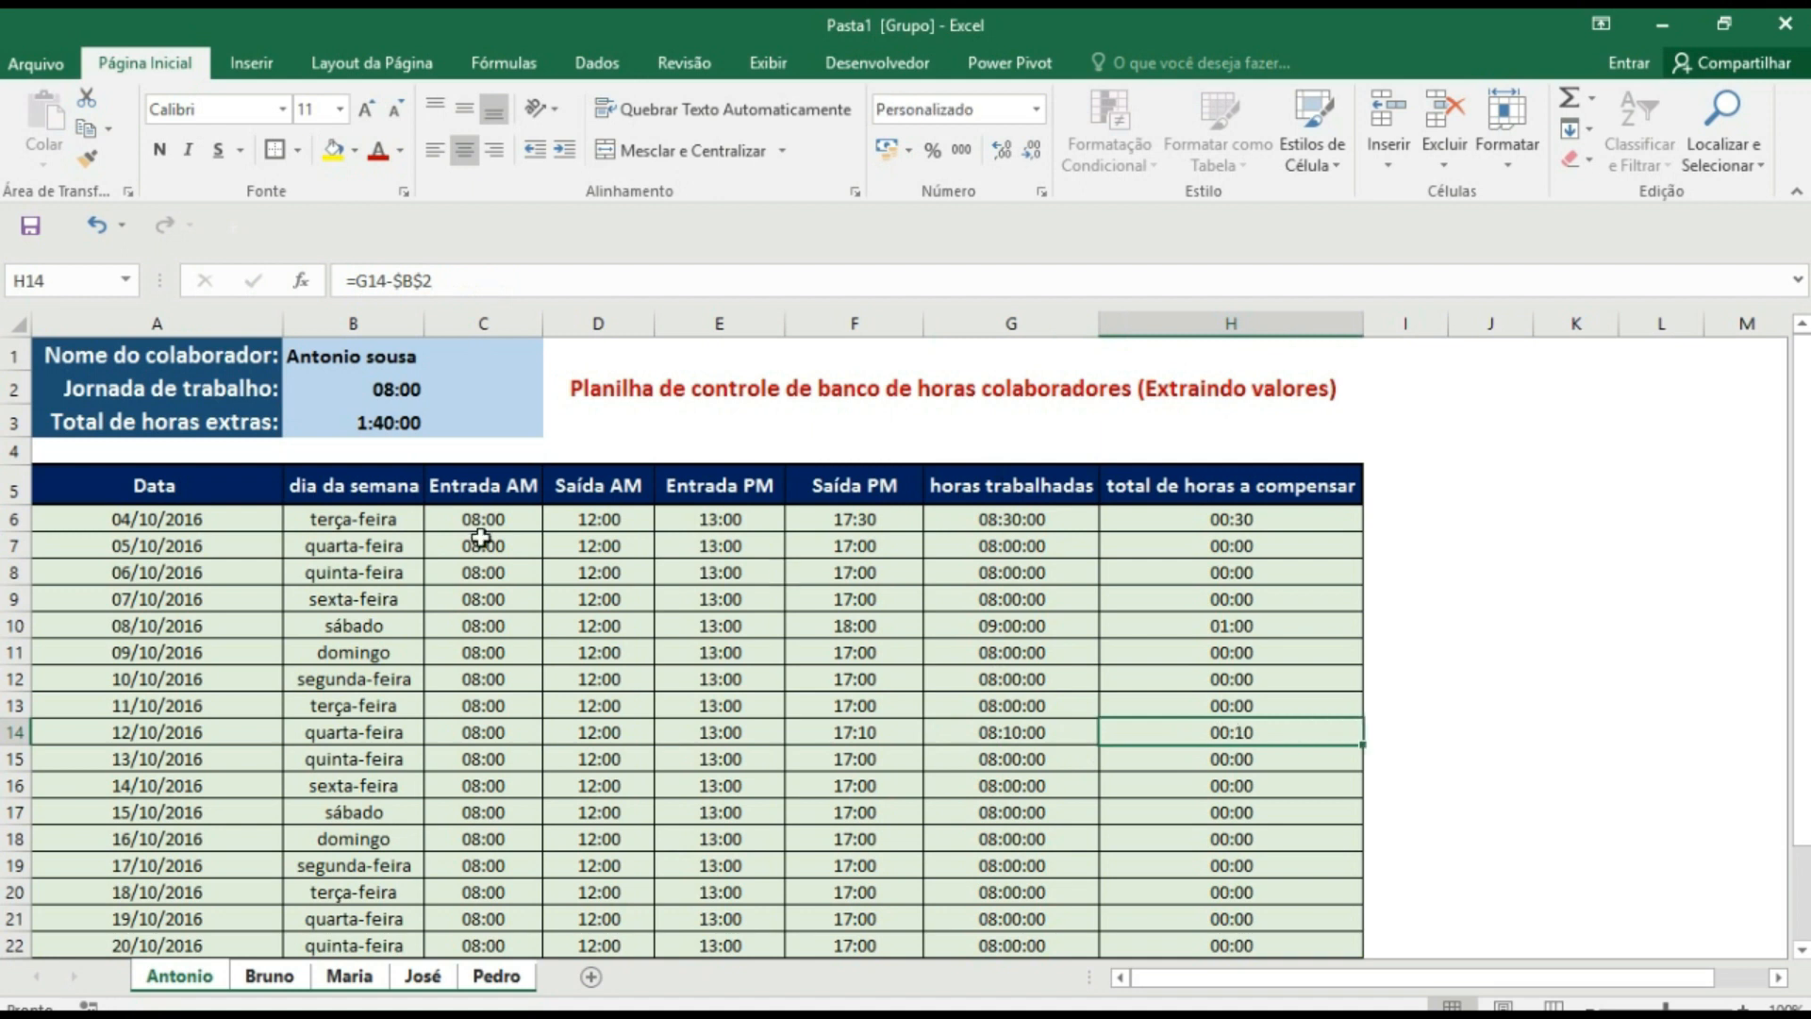
{"action": "left_click", "coordinate": [373, 420]}
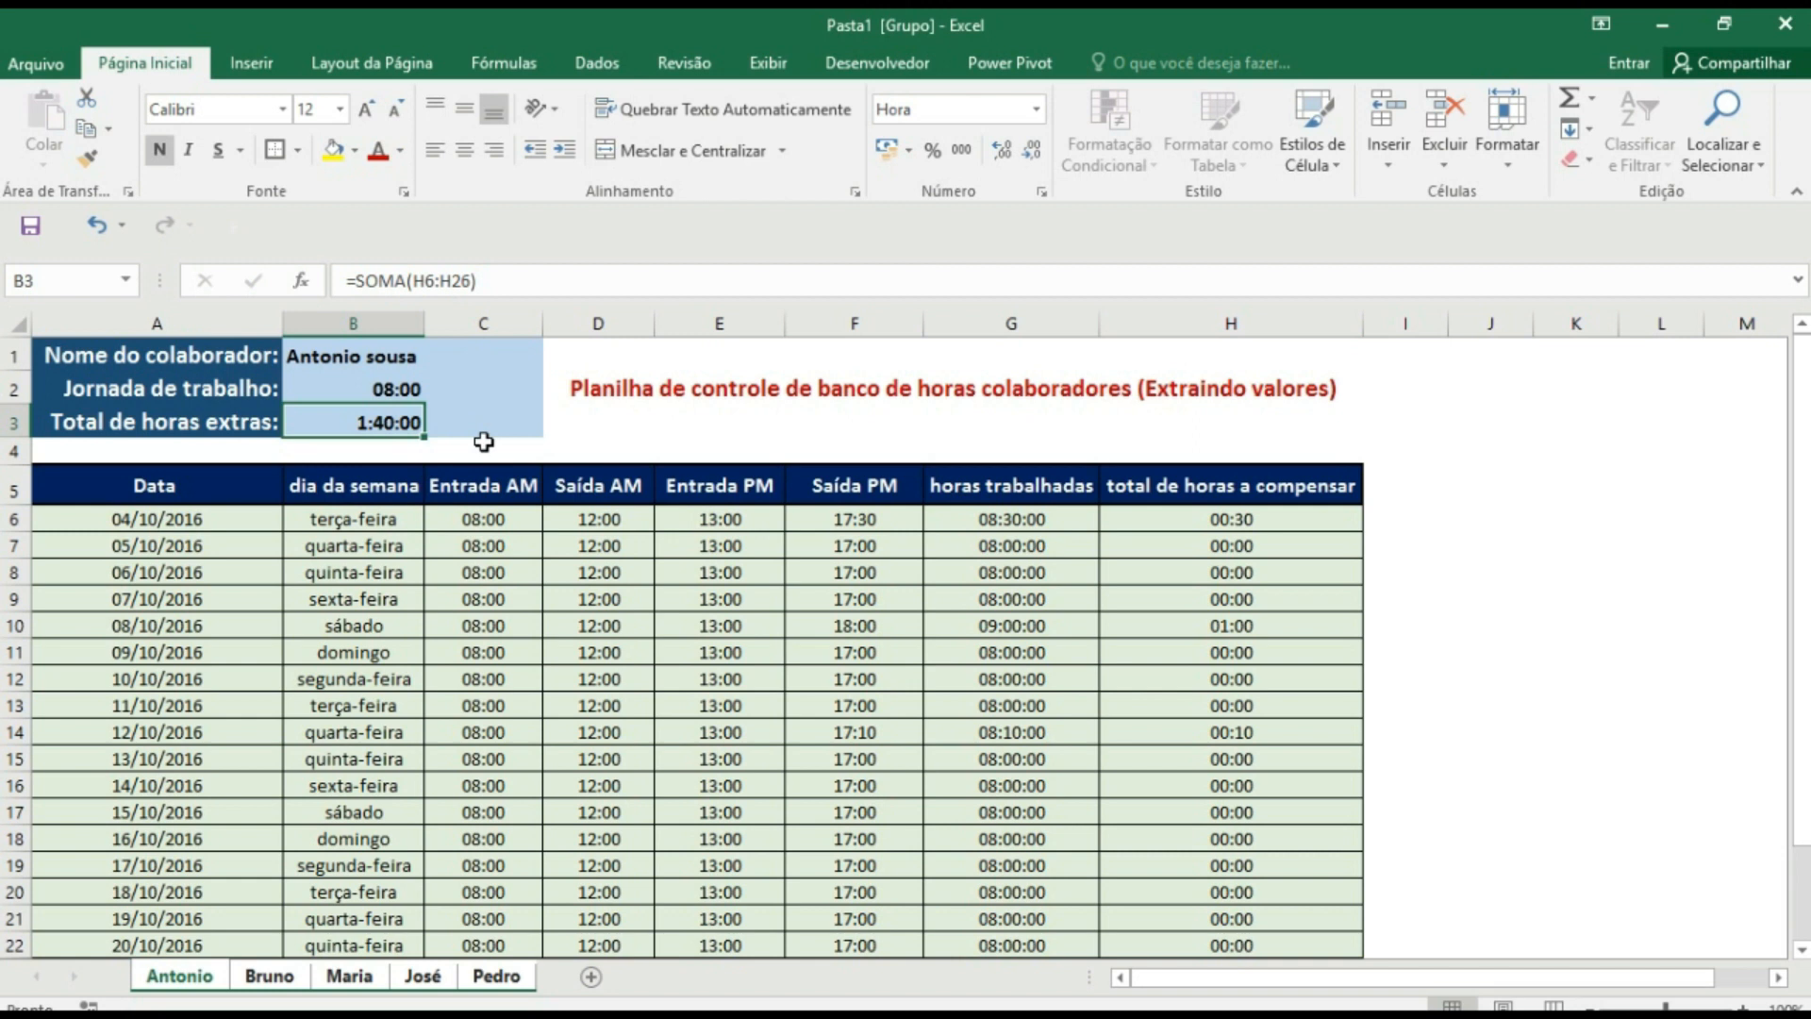
{"action": "left_click", "coordinate": [1460, 632]}
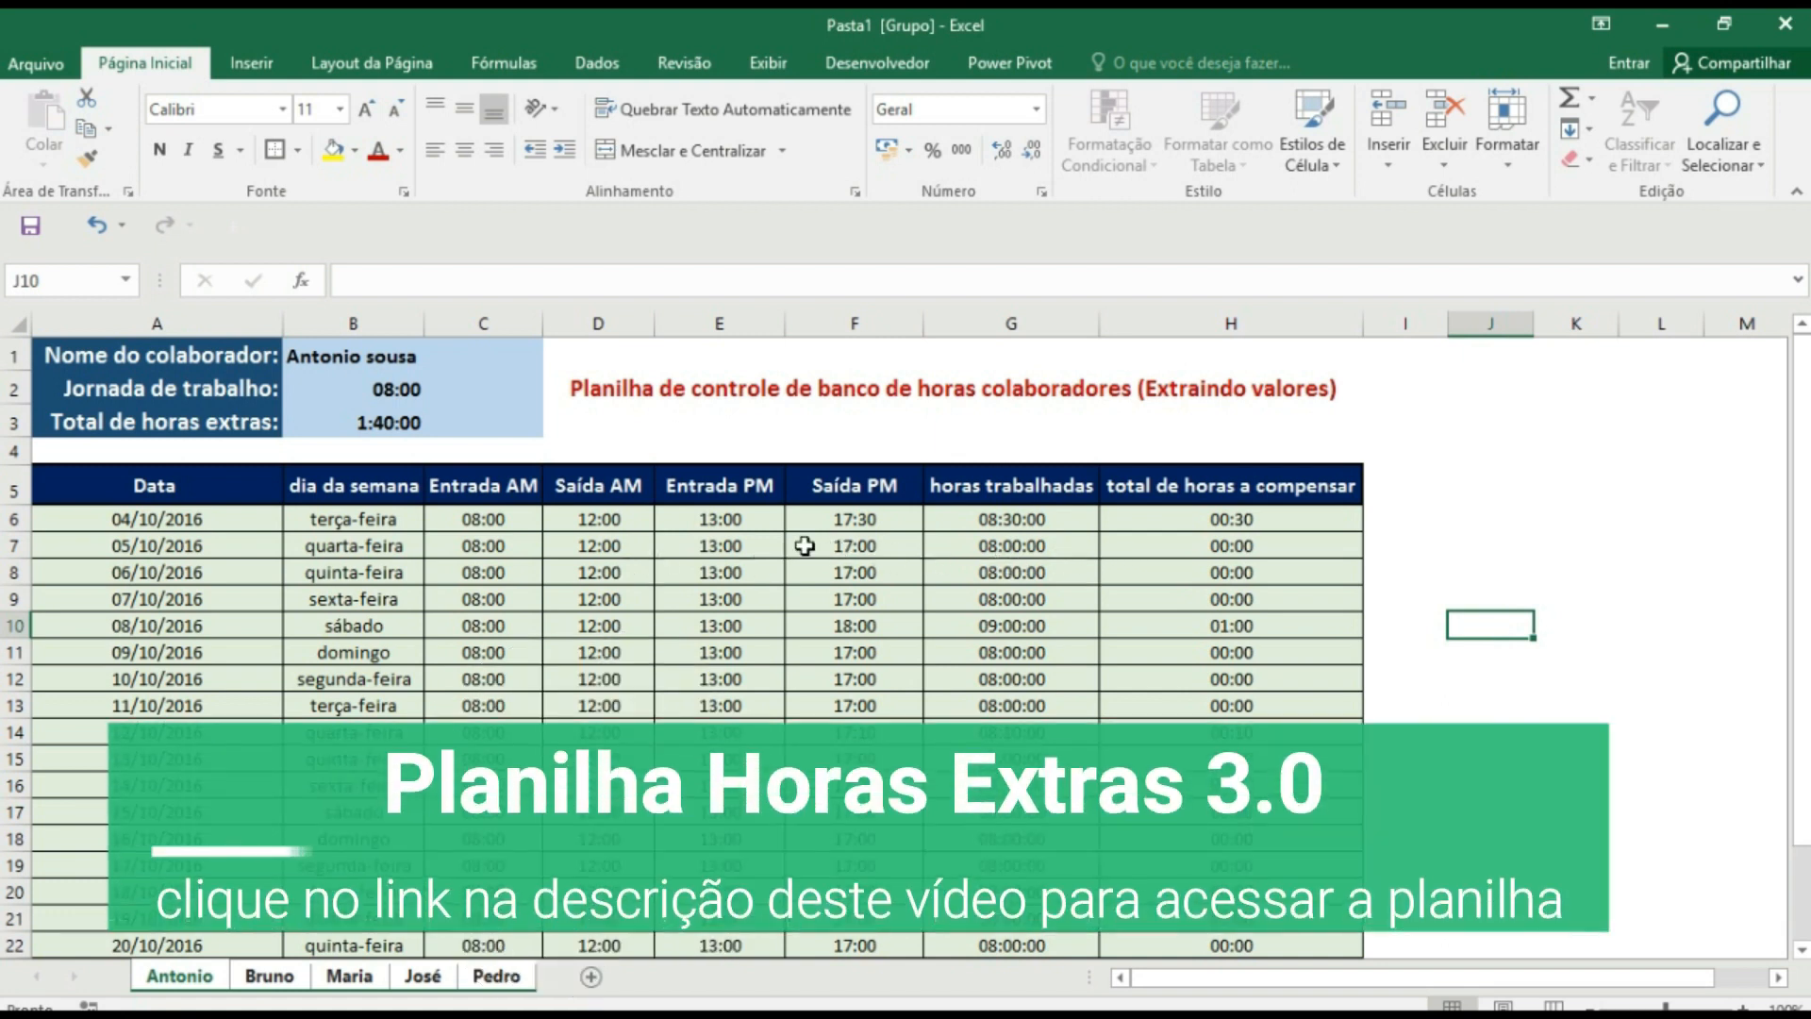
- Set the Saída PM time for 05/10/2016 in cell F7 to 16:30
{"action": "left_click", "coordinate": [844, 548]}
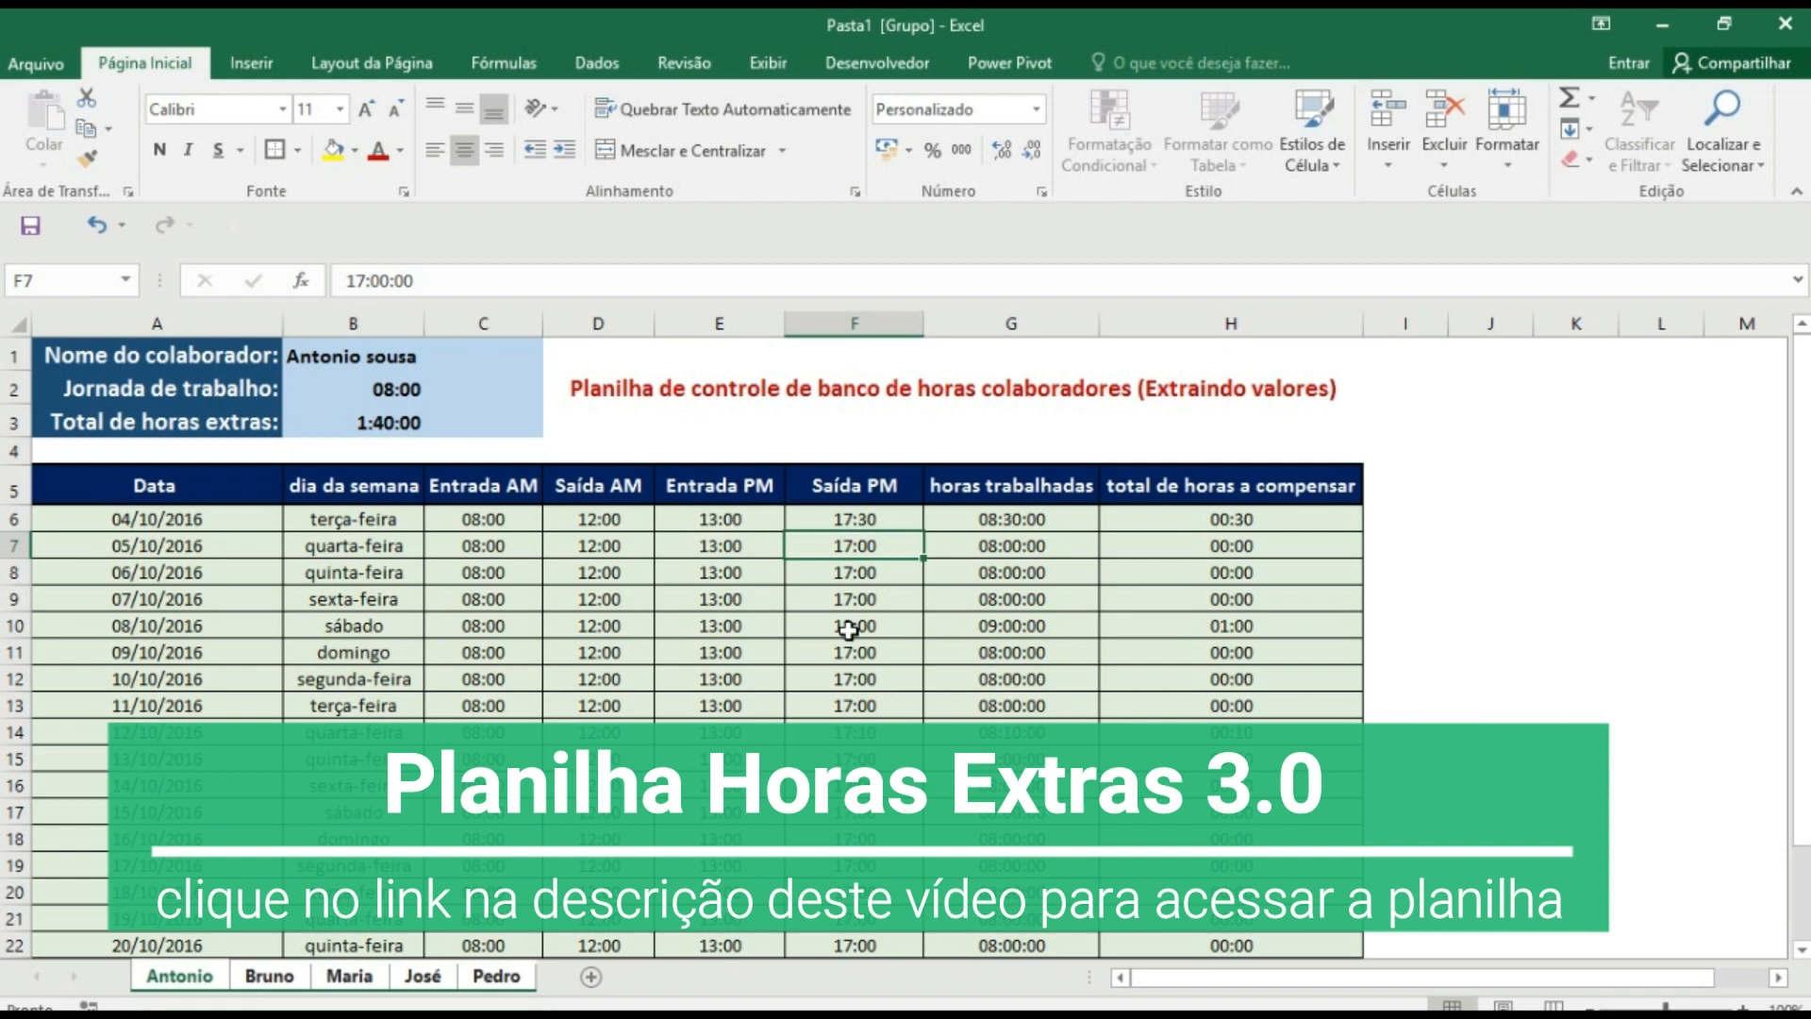
{"action": "type", "text": "16"}
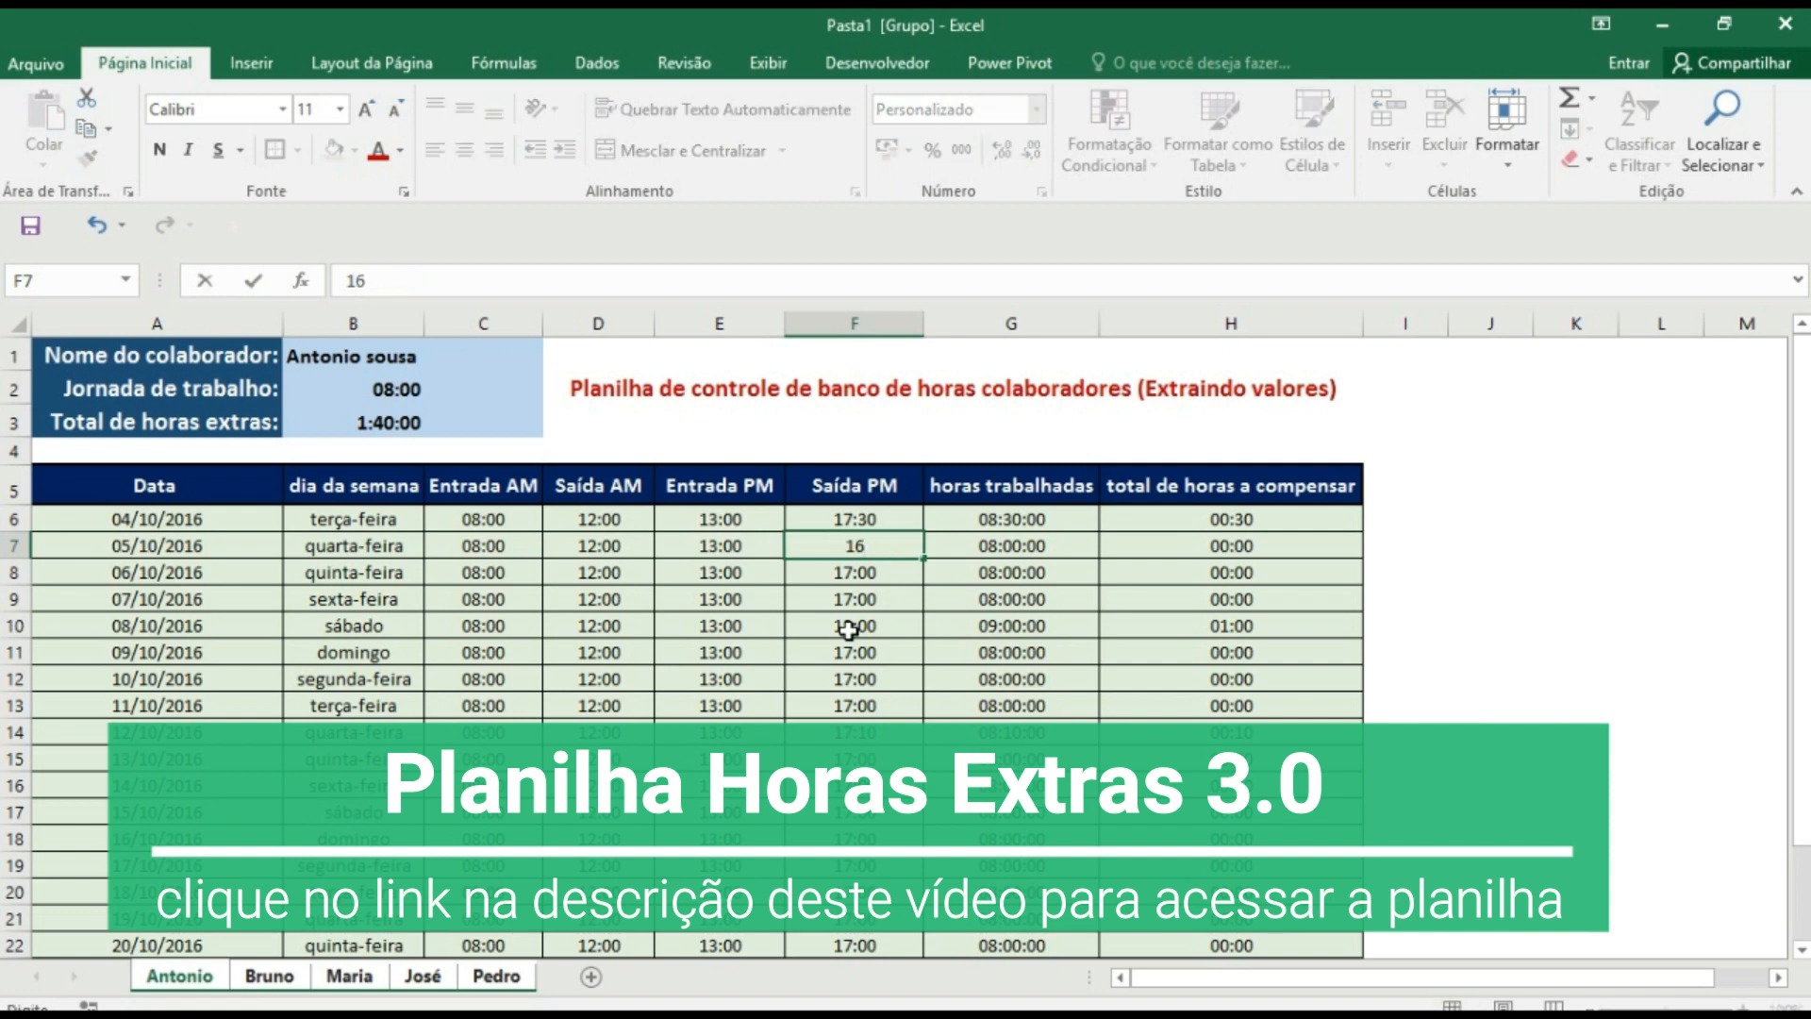
{"action": "type", "text": ":30"}
{"action": "key", "text": "Return"}
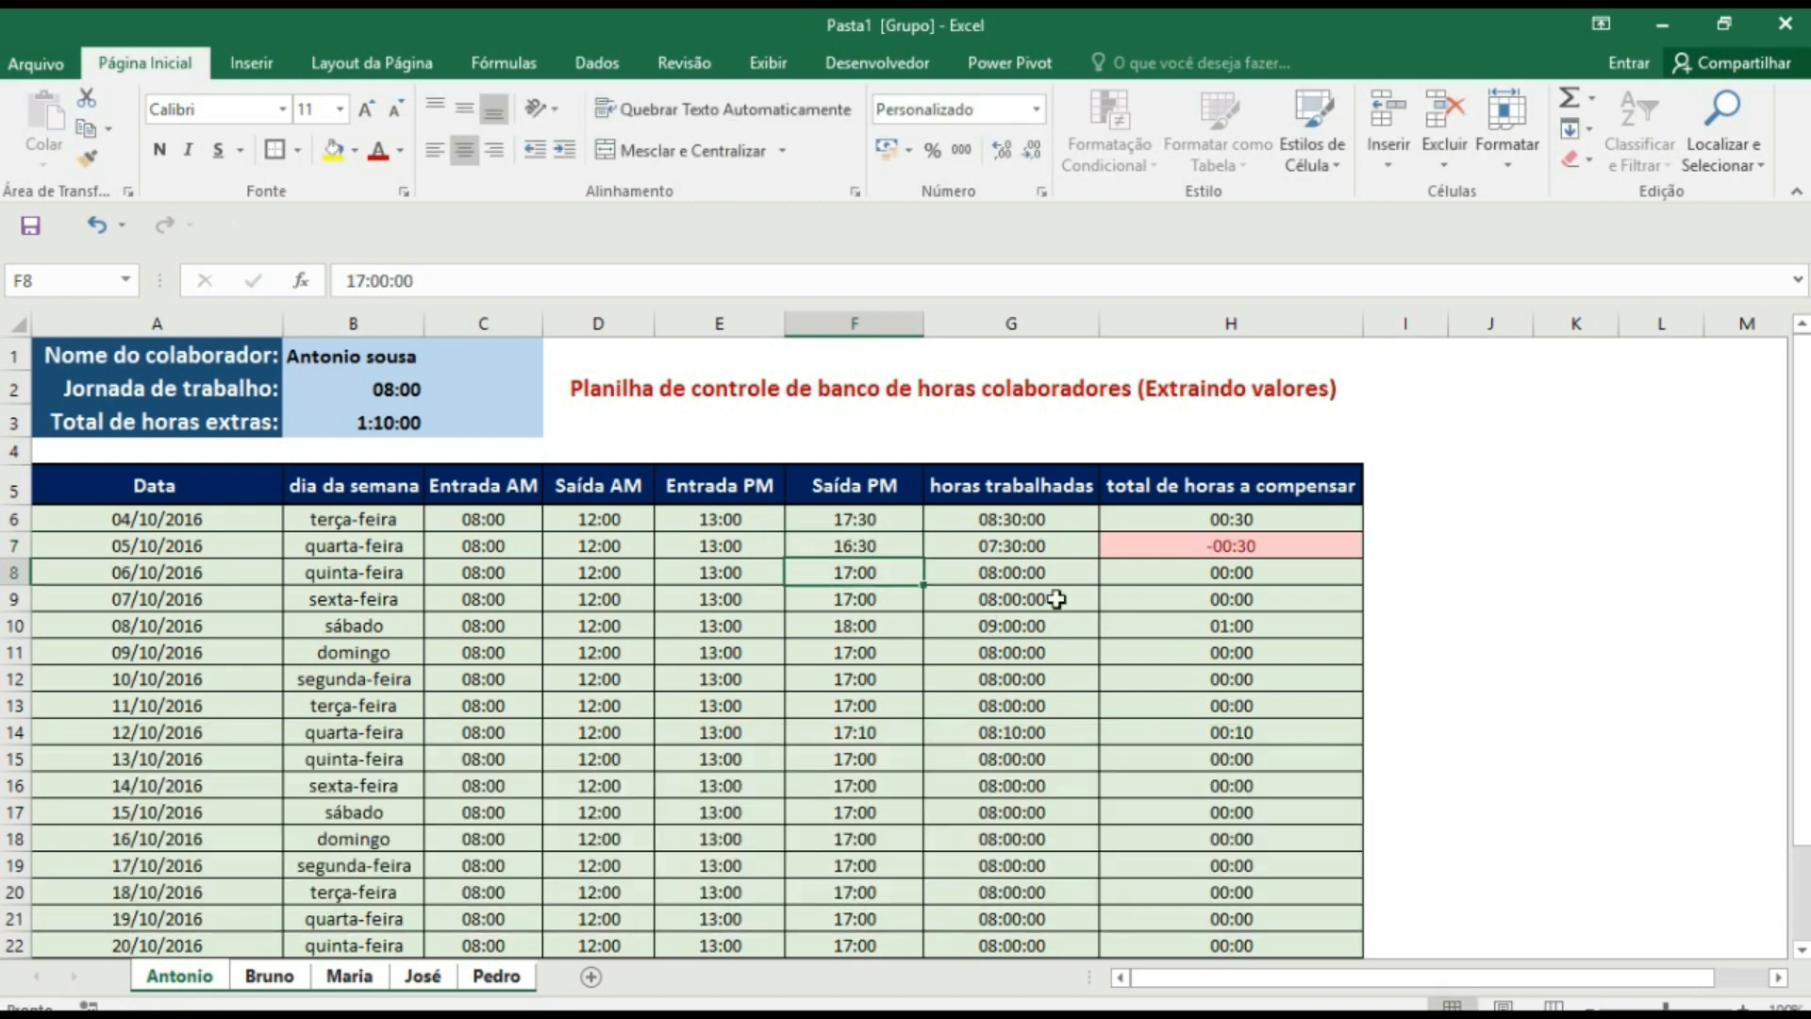
- Examine the hours to compensate for 05/10/2016 in H7 and the cells below it
{"action": "left_click", "coordinate": [1175, 552]}
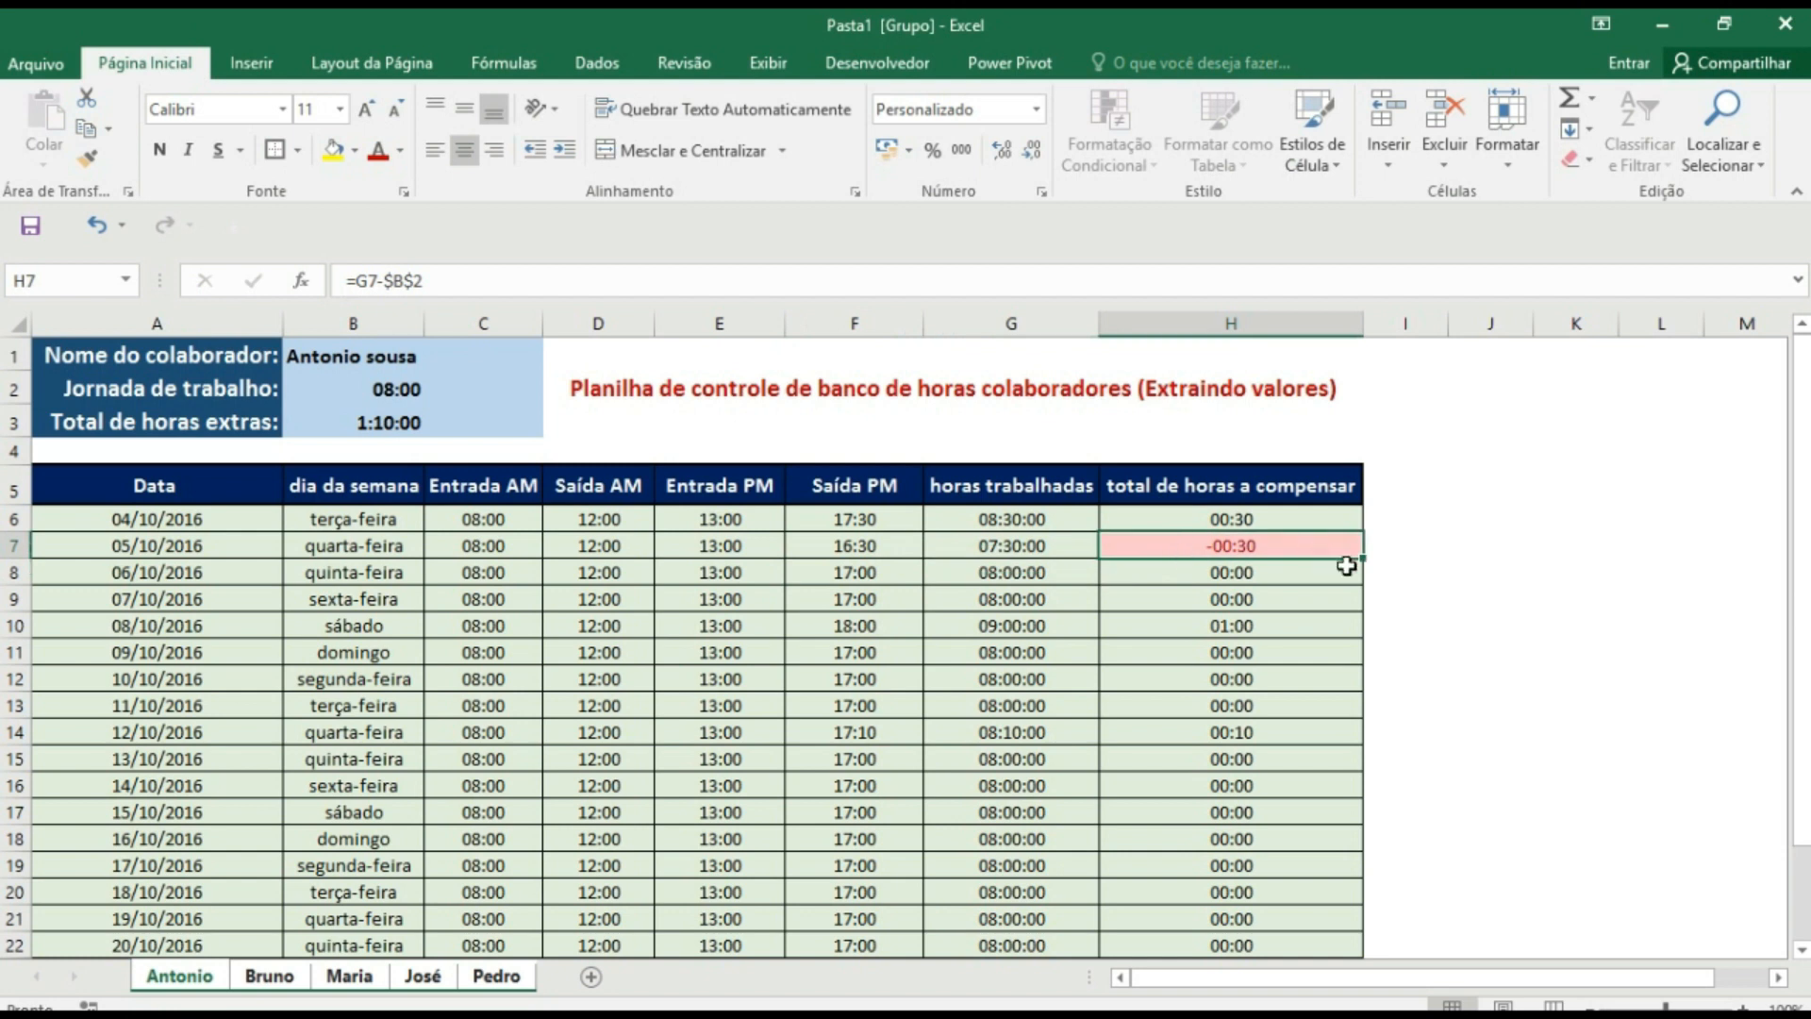
{"action": "key", "text": "Down"}
{"action": "key", "text": "Down"}
{"action": "key", "text": "Down"}
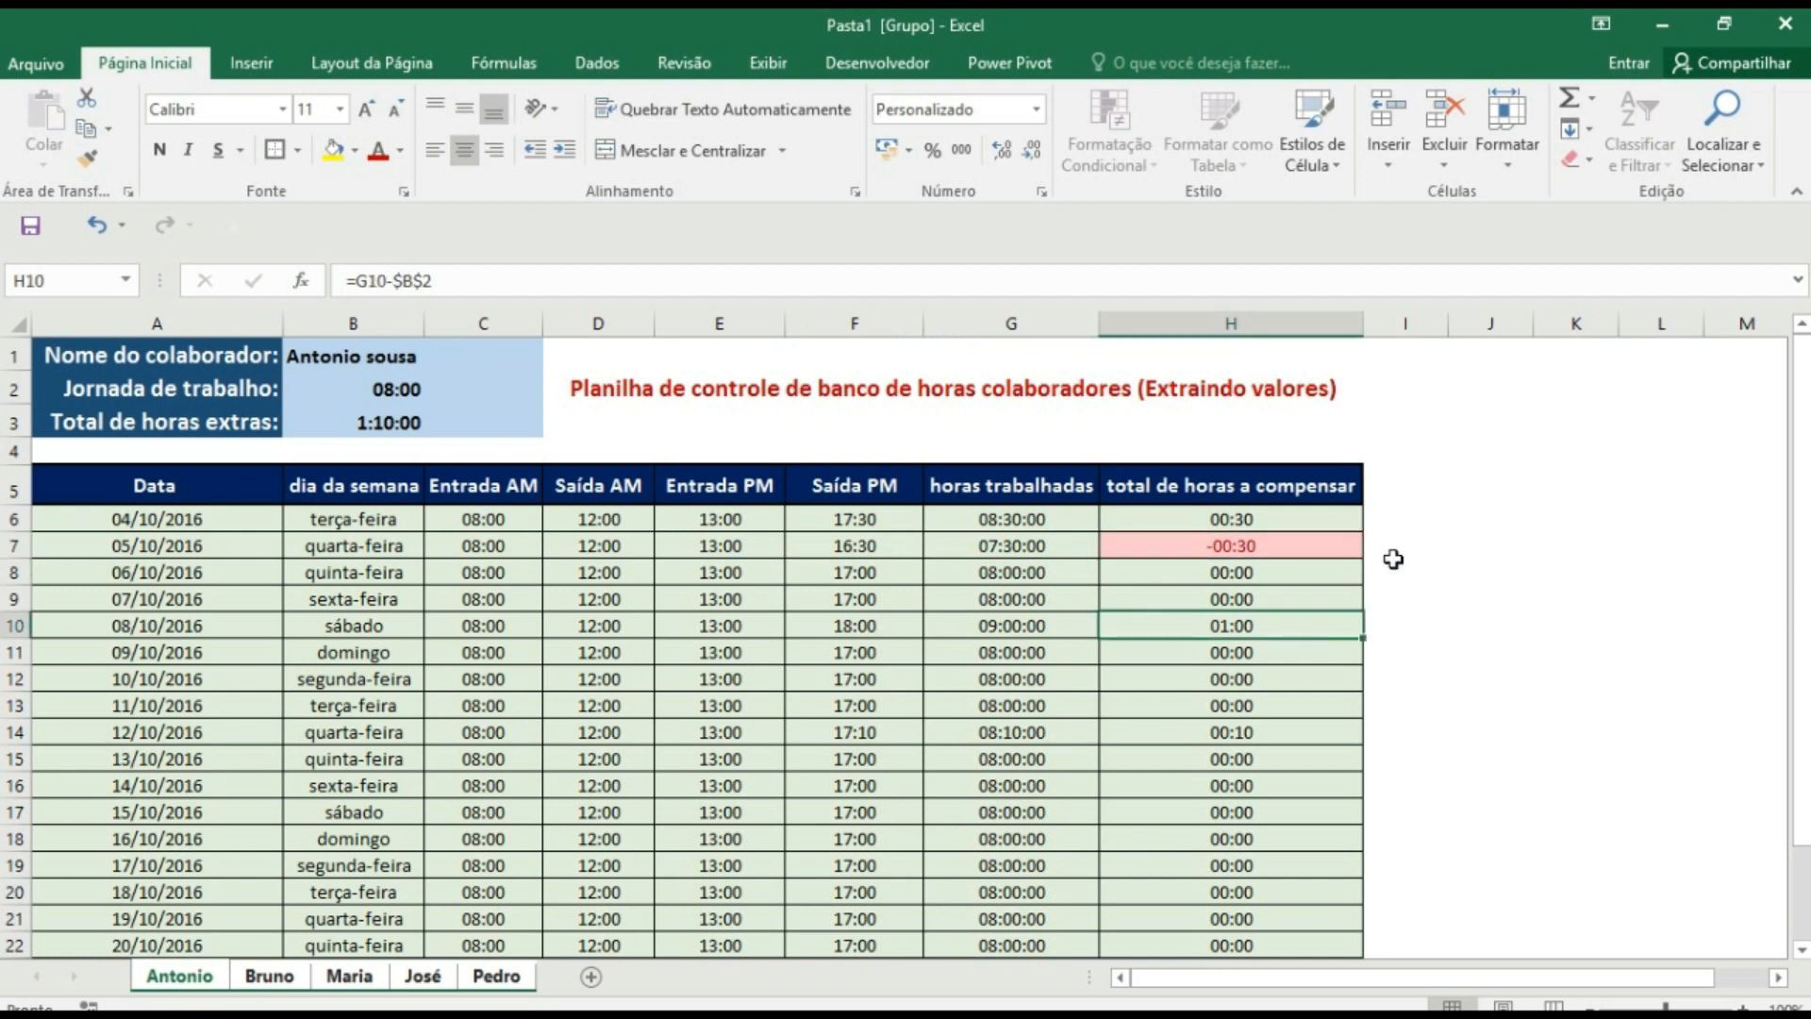
{"action": "left_click", "coordinate": [1346, 554]}
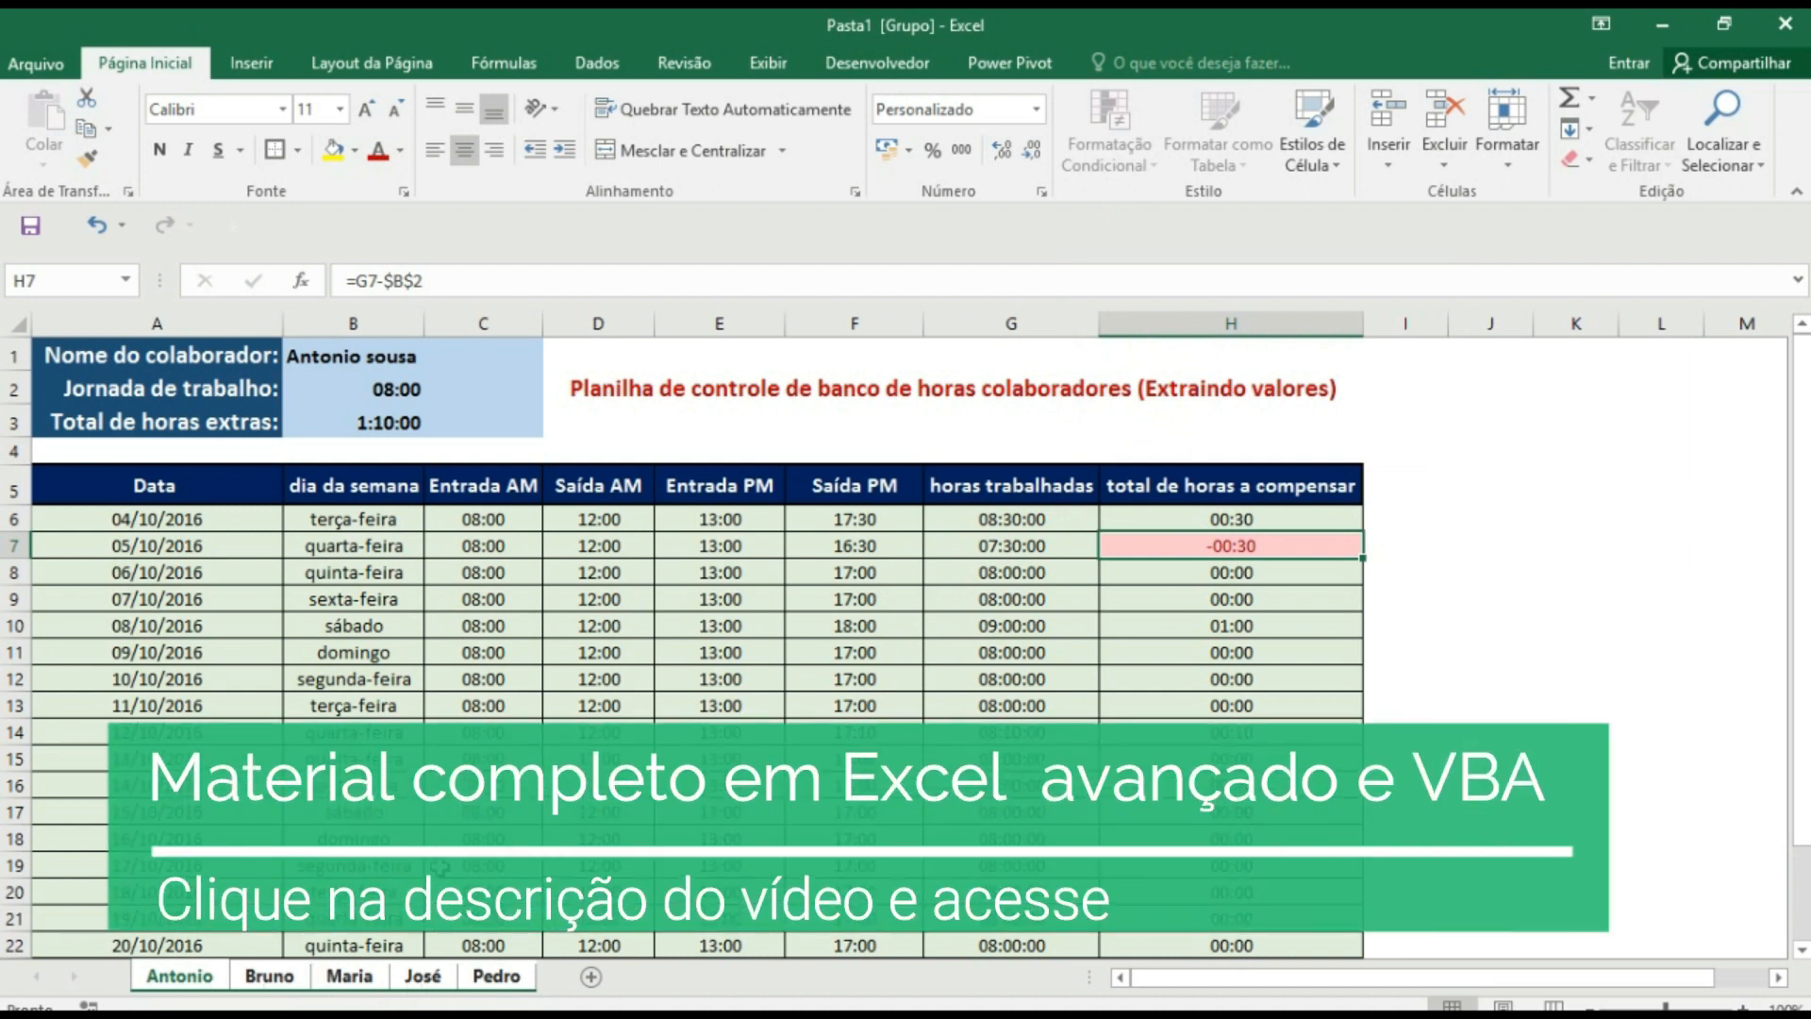
- Ungroup the employee worksheets, keeping only the first one selected
{"action": "left_click", "coordinate": [490, 977], "text": "ctrl"}
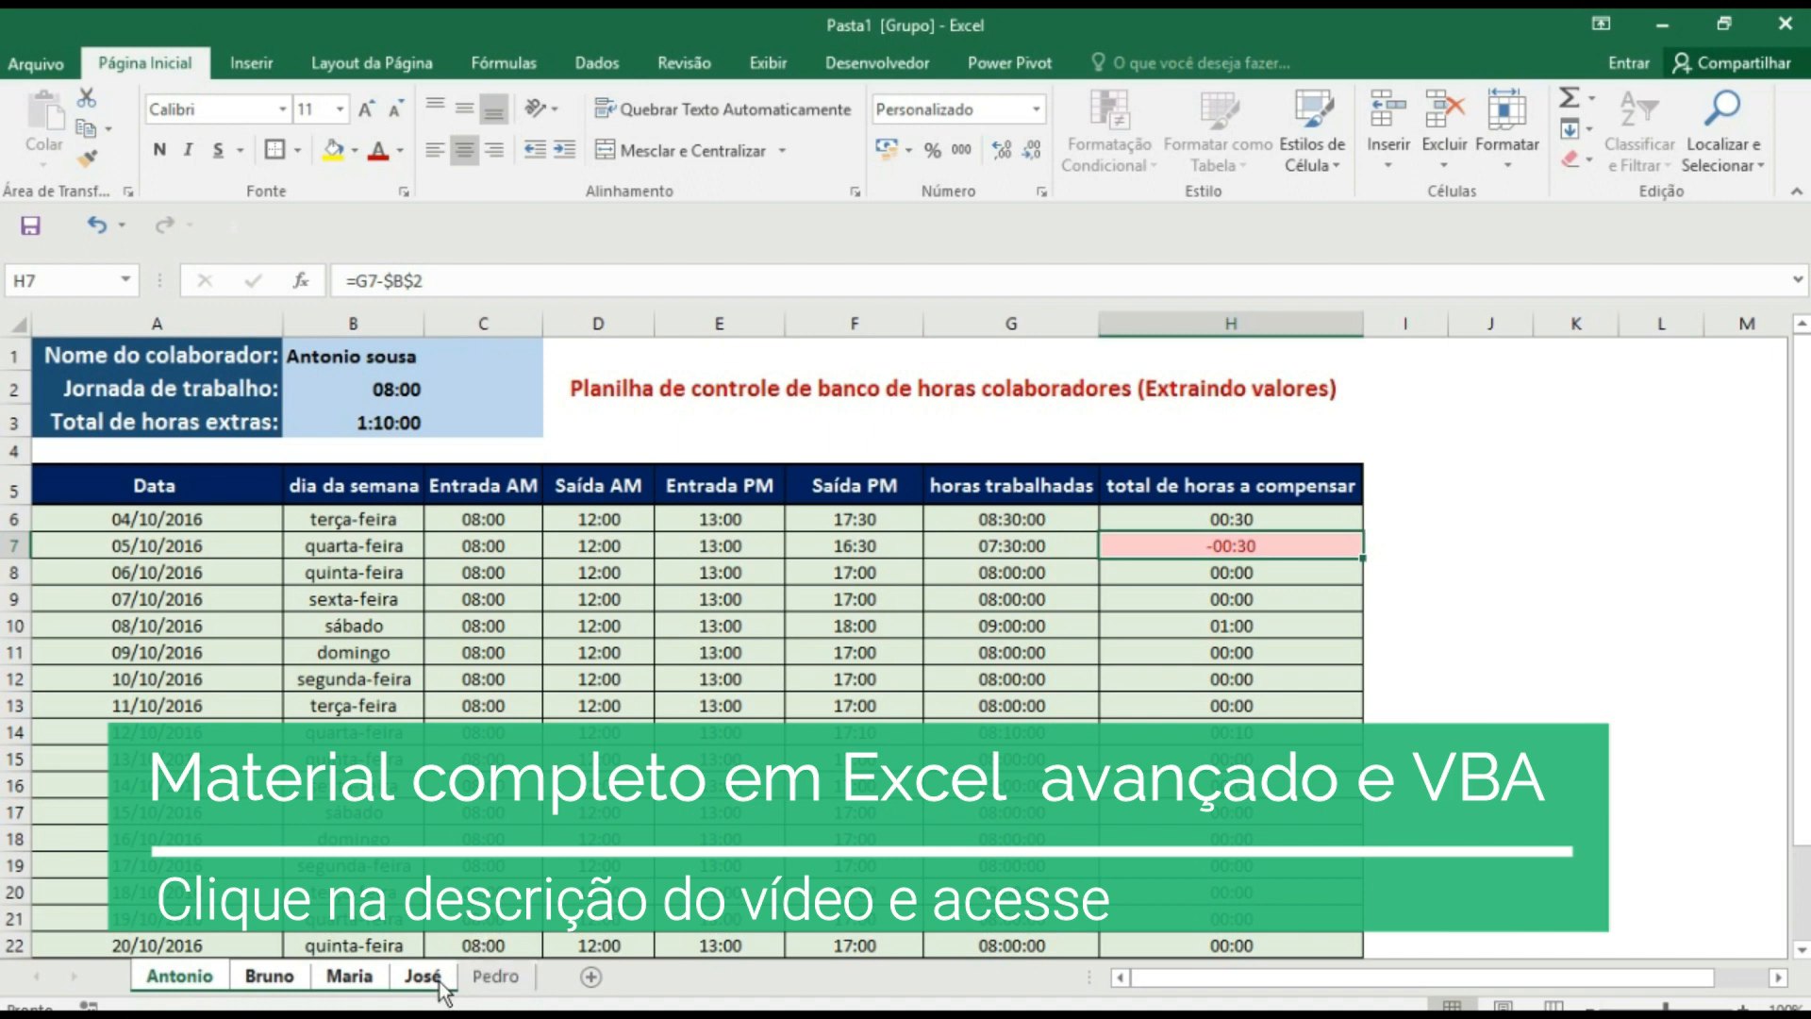
{"action": "left_click", "coordinate": [435, 977], "text": "ctrl"}
{"action": "left_click", "coordinate": [351, 977], "text": "ctrl"}
{"action": "left_click", "coordinate": [283, 976], "text": "ctrl"}
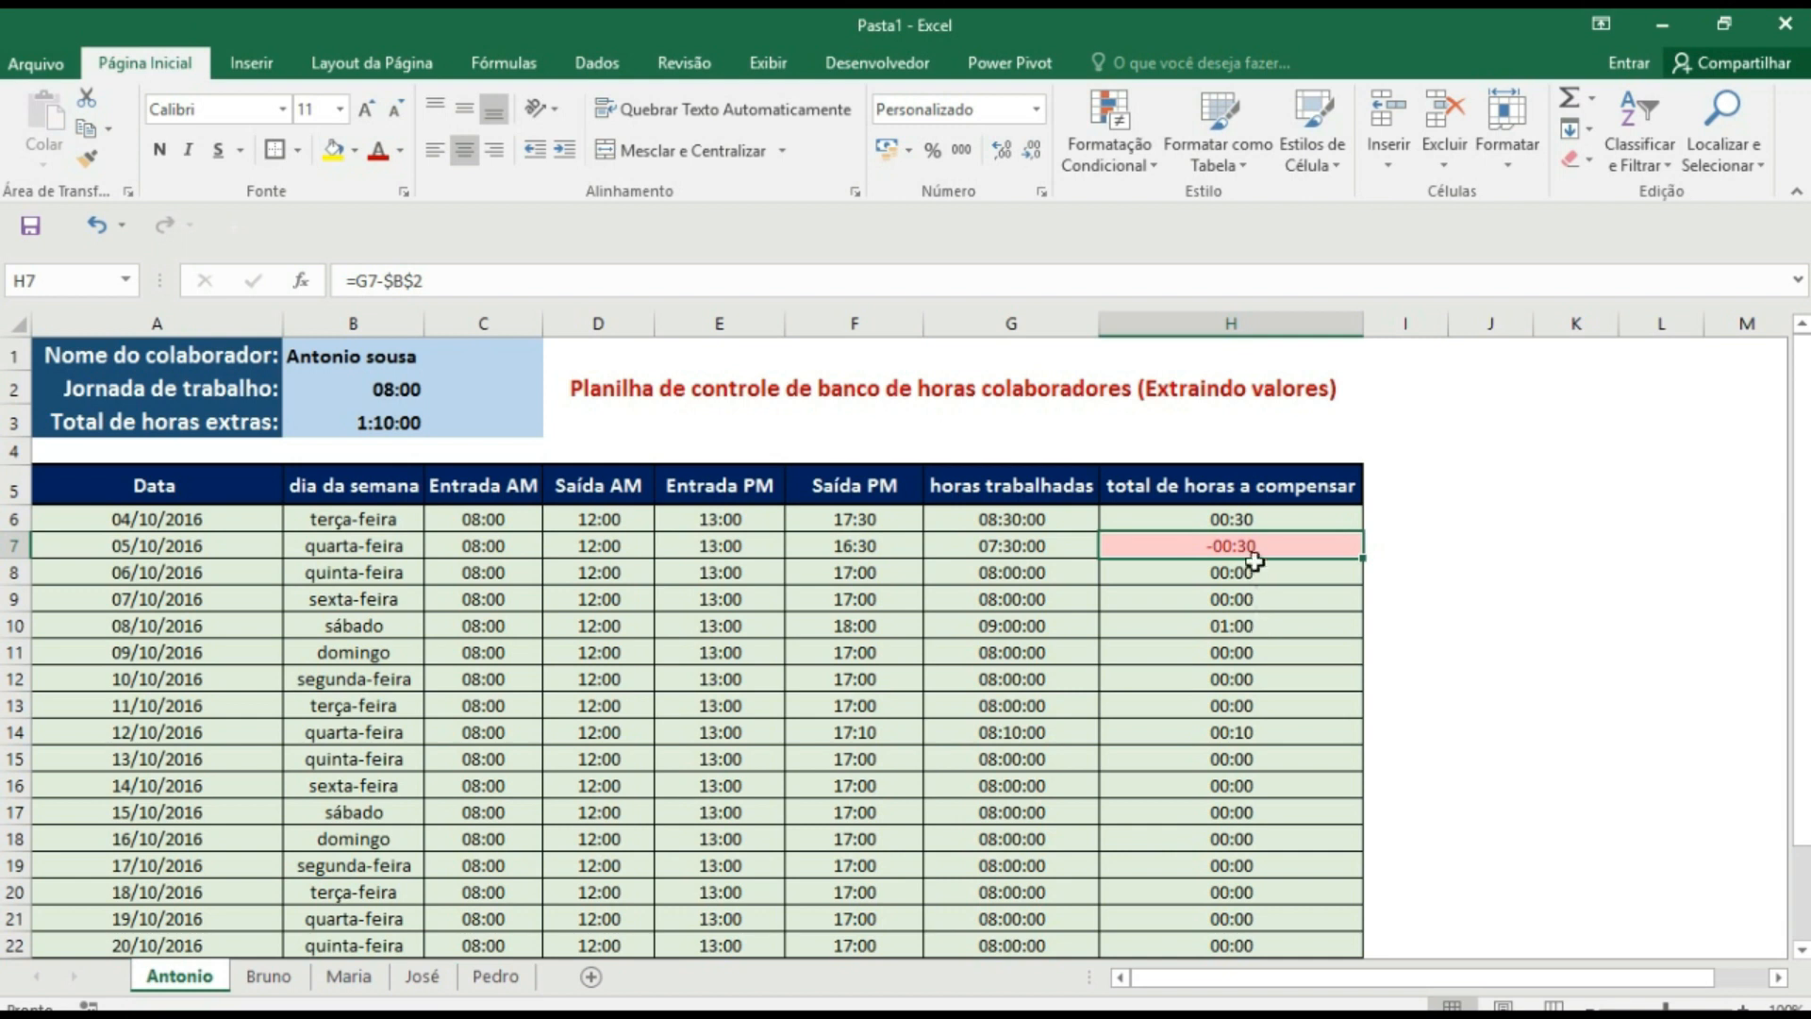
- Clear the conditional formatting rules from the hours-to-compensate cells H6:H26
{"action": "left_click_drag", "start_coordinate": [1245, 517], "coordinate": [1232, 944]}
{"action": "left_click", "coordinate": [1151, 166]}
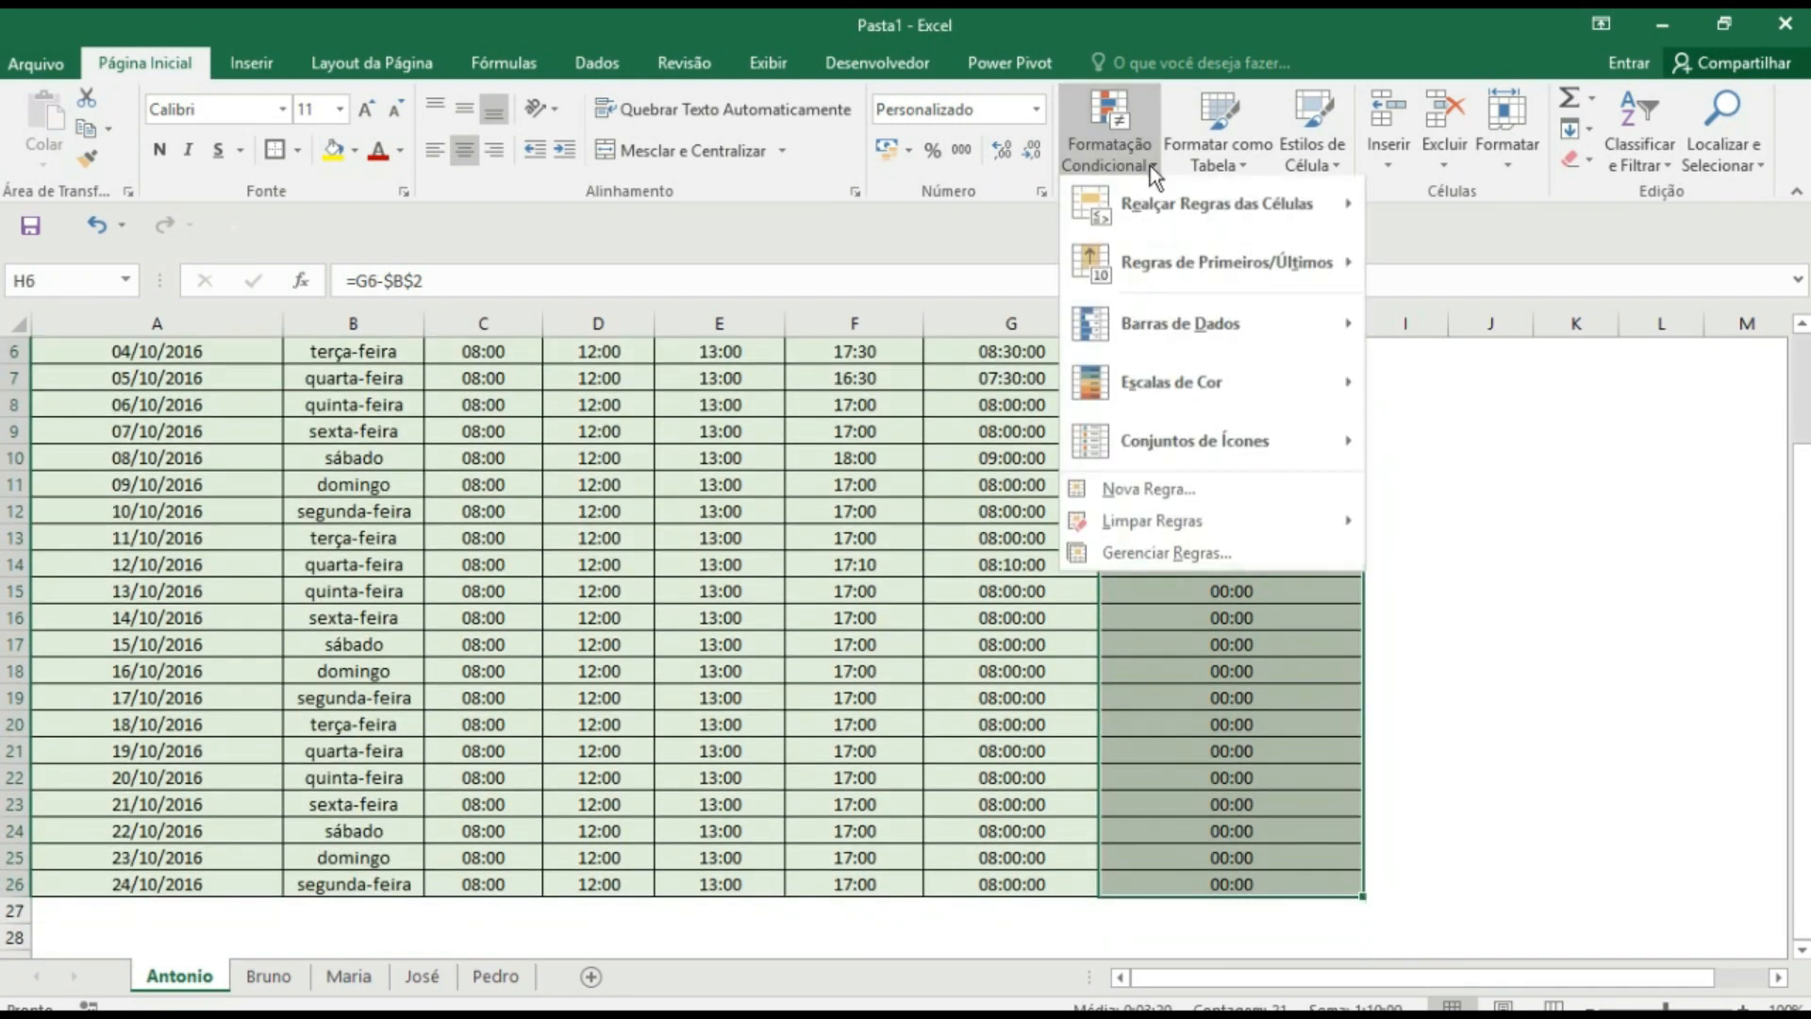
{"action": "mouse_move", "coordinate": [1305, 526]}
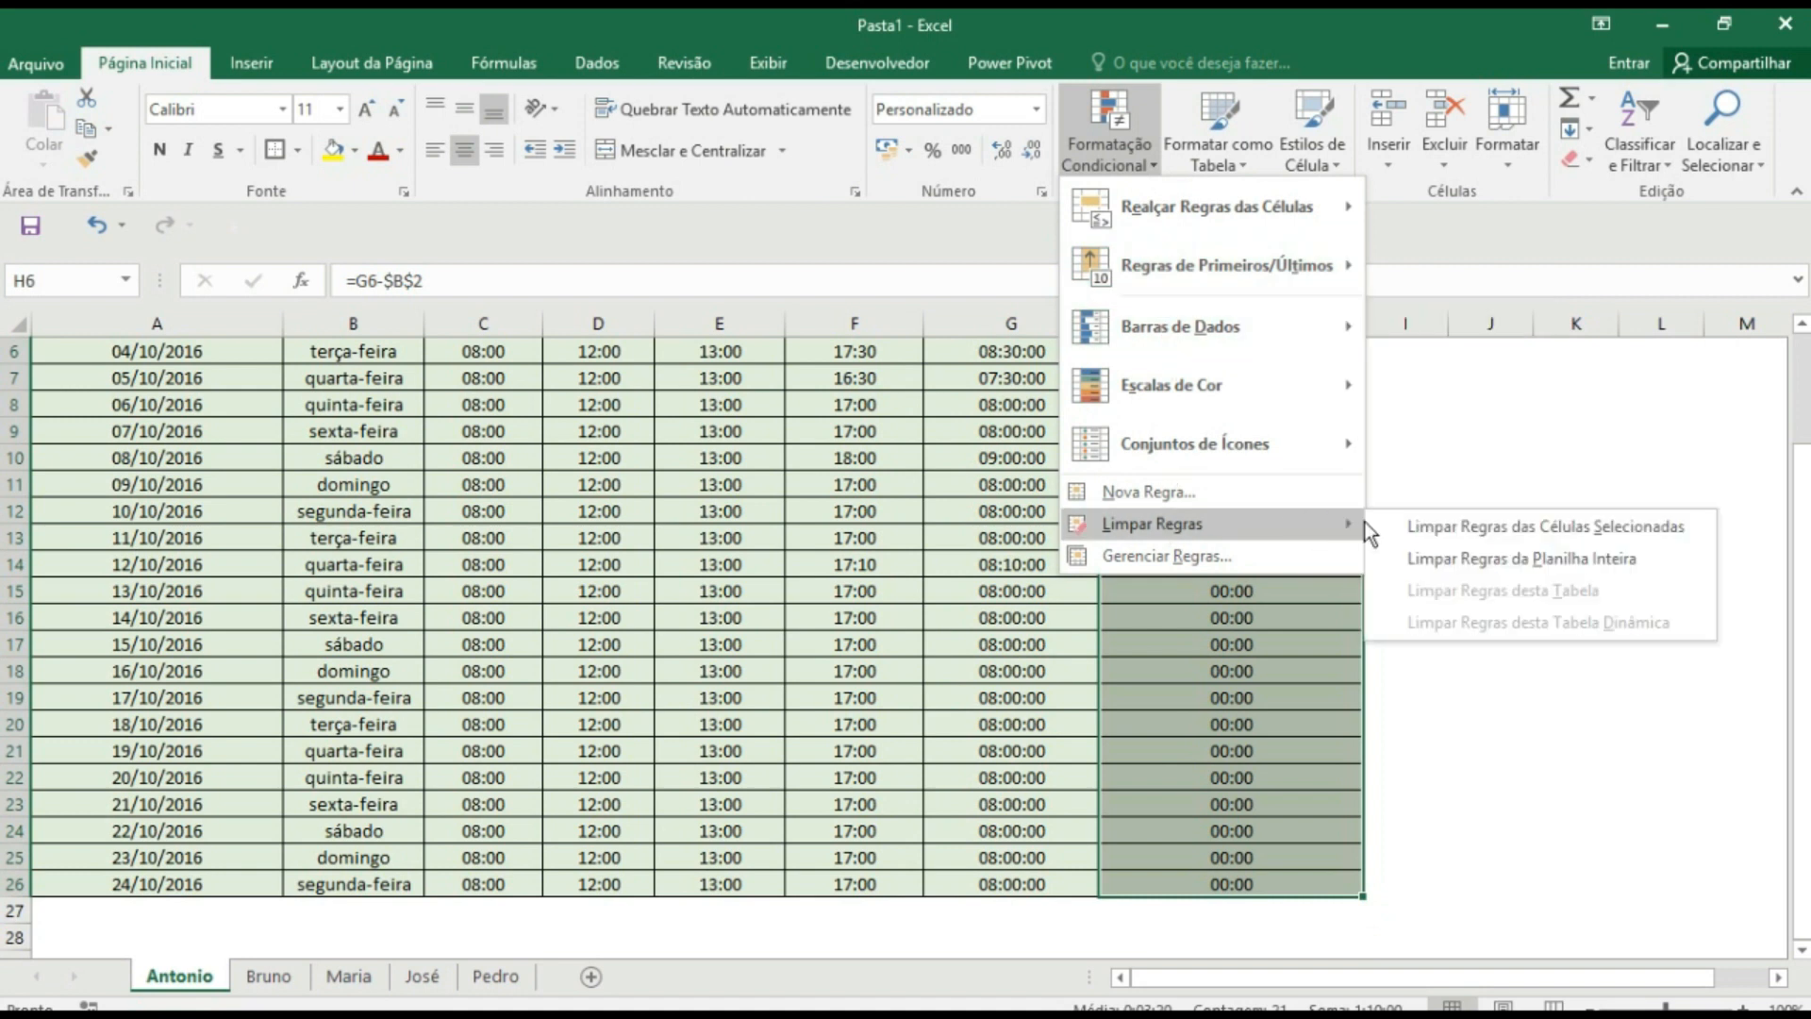
{"action": "left_click", "coordinate": [1425, 526]}
- Start a less-than highlight rule for H6:H26 with 00:00 as the threshold
{"action": "left_click", "coordinate": [1116, 147]}
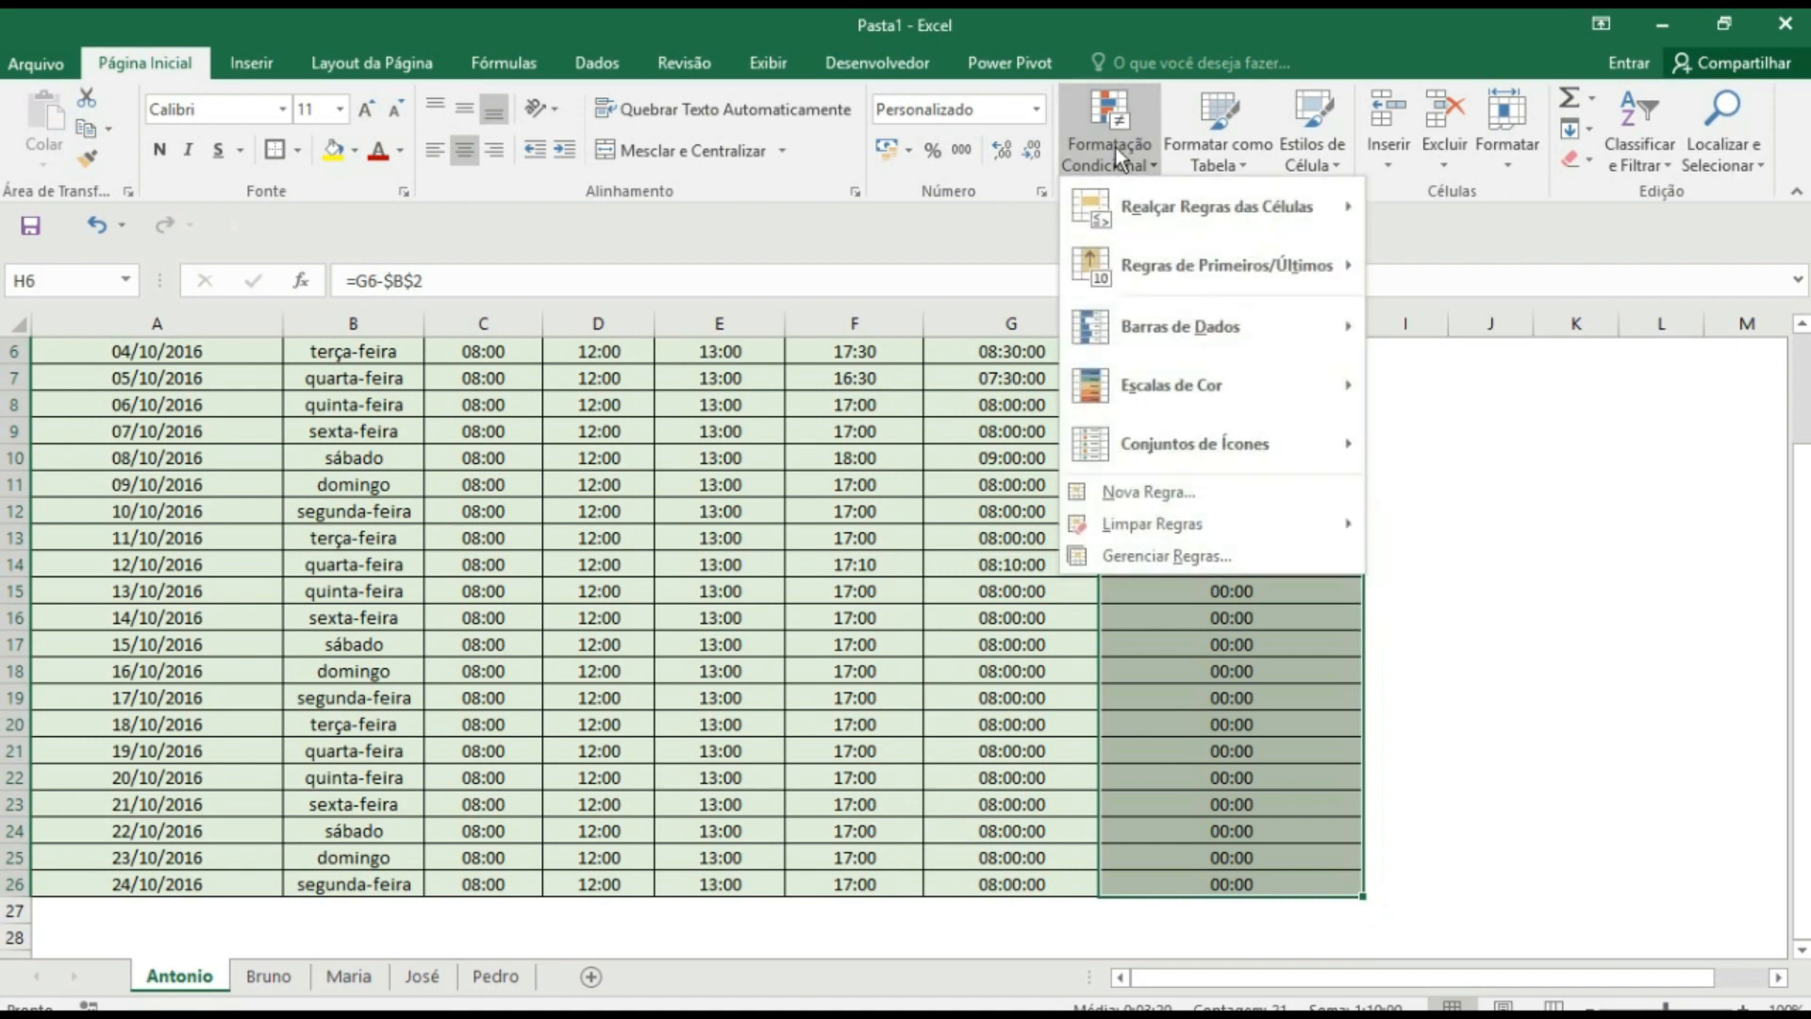
{"action": "mouse_move", "coordinate": [1254, 212]}
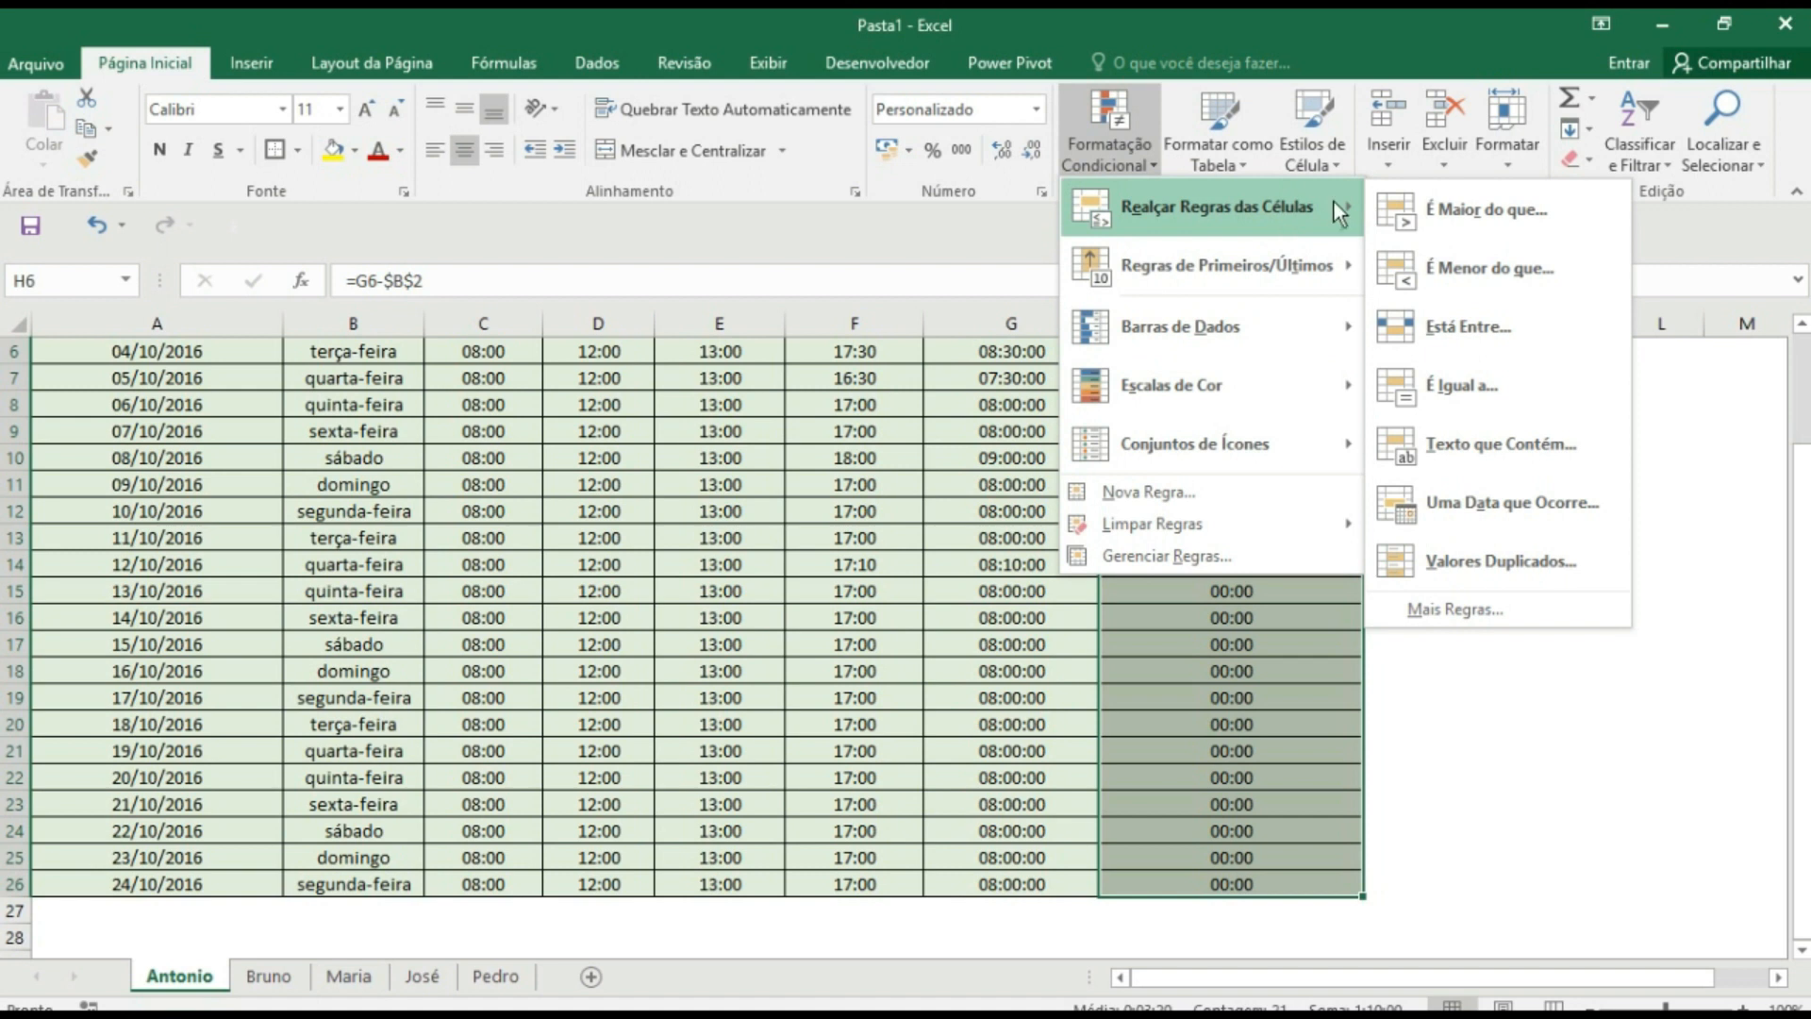
{"action": "left_click", "coordinate": [1460, 269]}
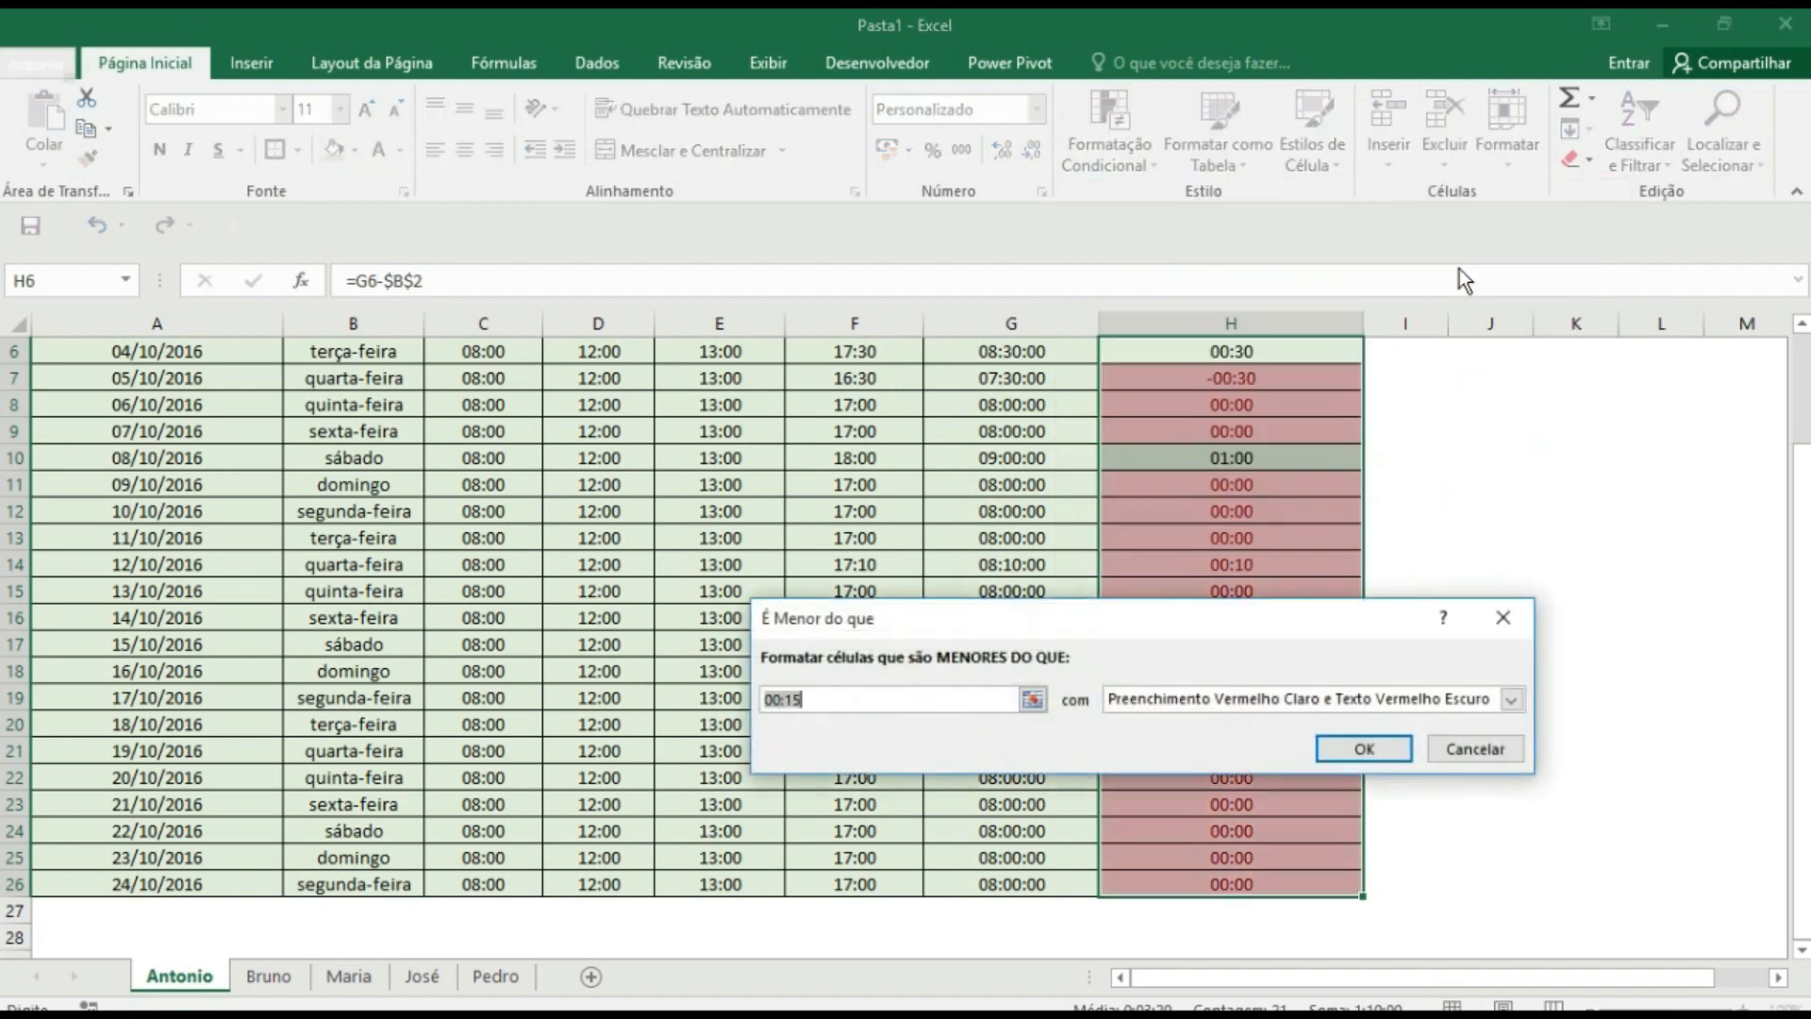
{"action": "key", "text": "BackSpace"}
{"action": "type", "text": "00:00"}
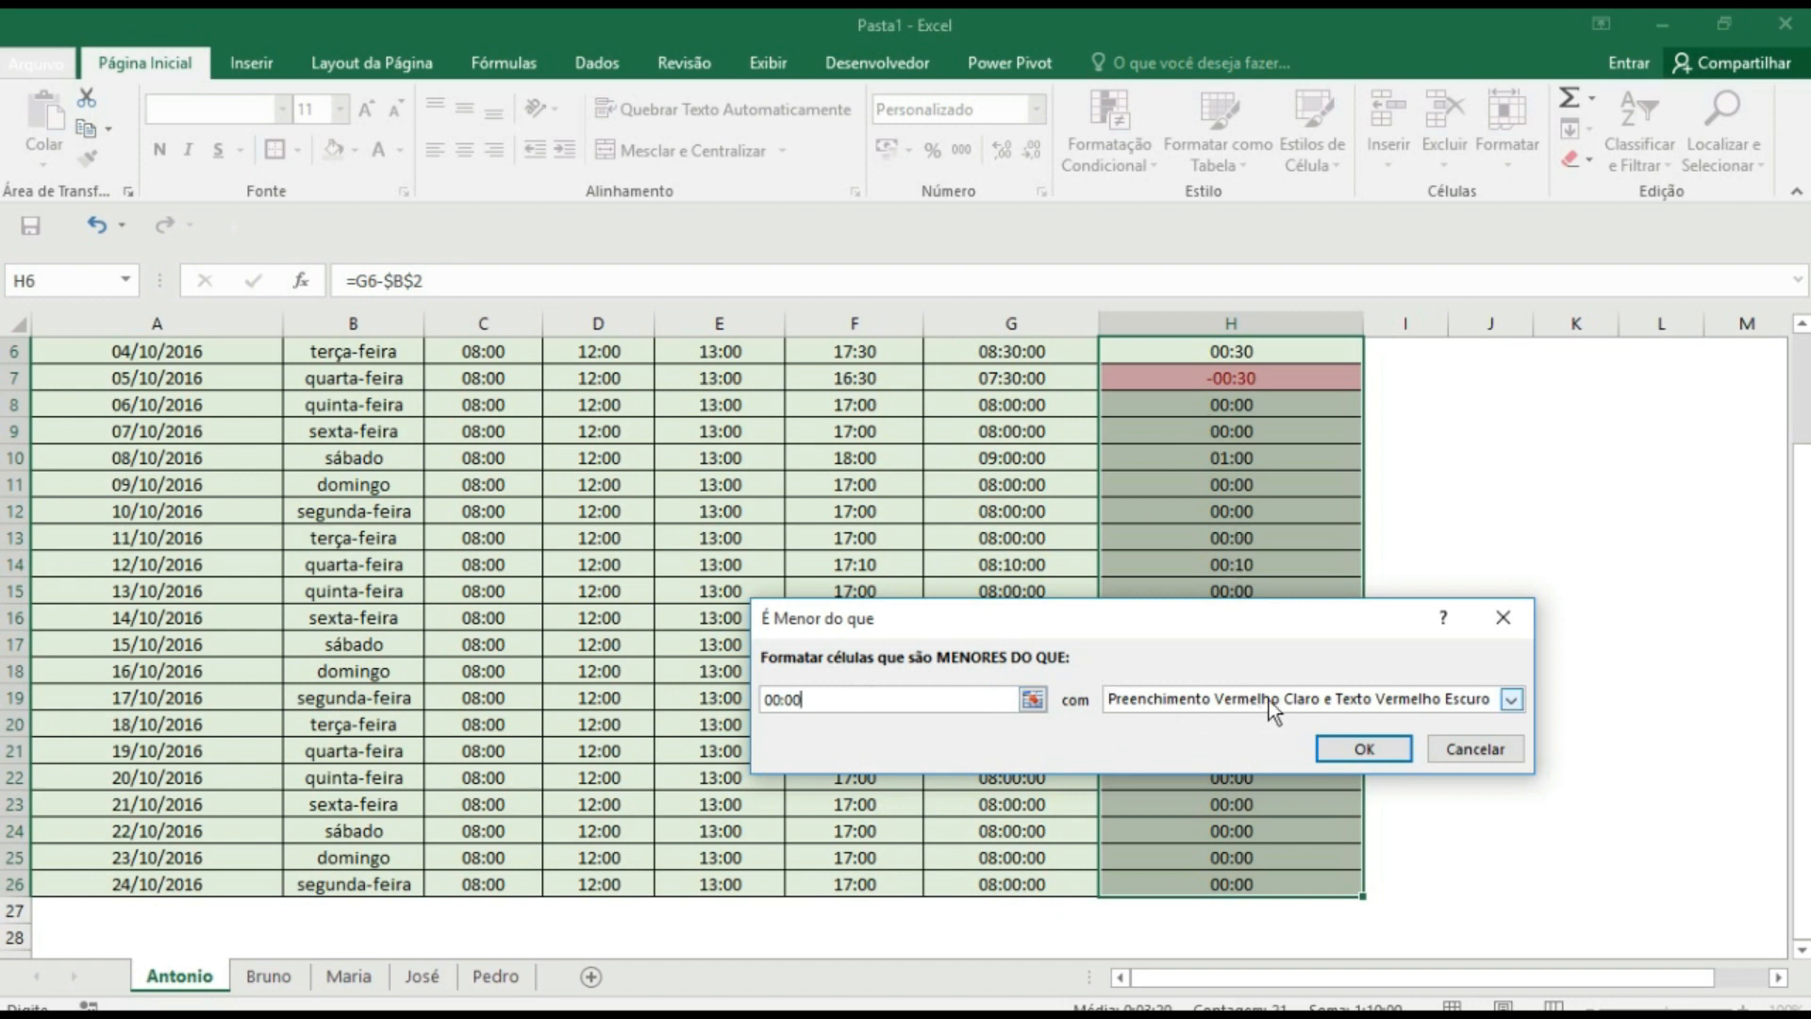
- Give the less-than rule a custom format with dark blue text and a blue fill, and apply it
{"action": "left_click", "coordinate": [1509, 699]}
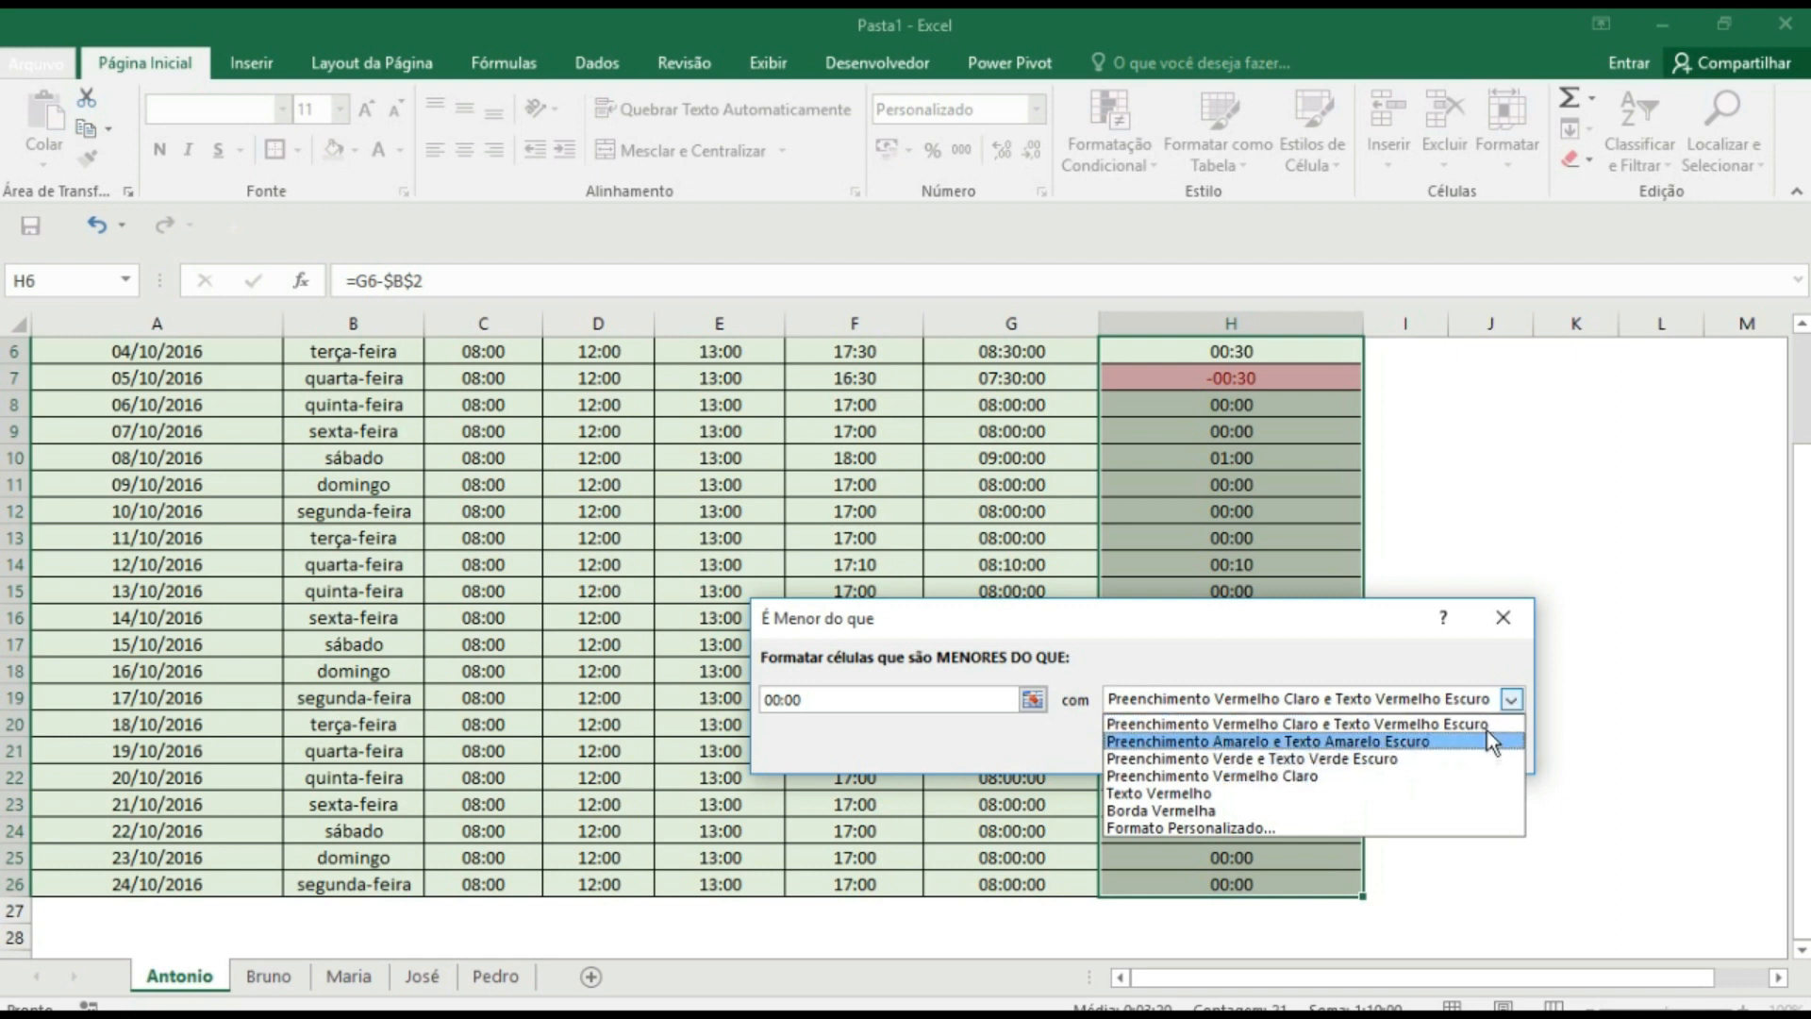
{"action": "left_click", "coordinate": [1321, 828]}
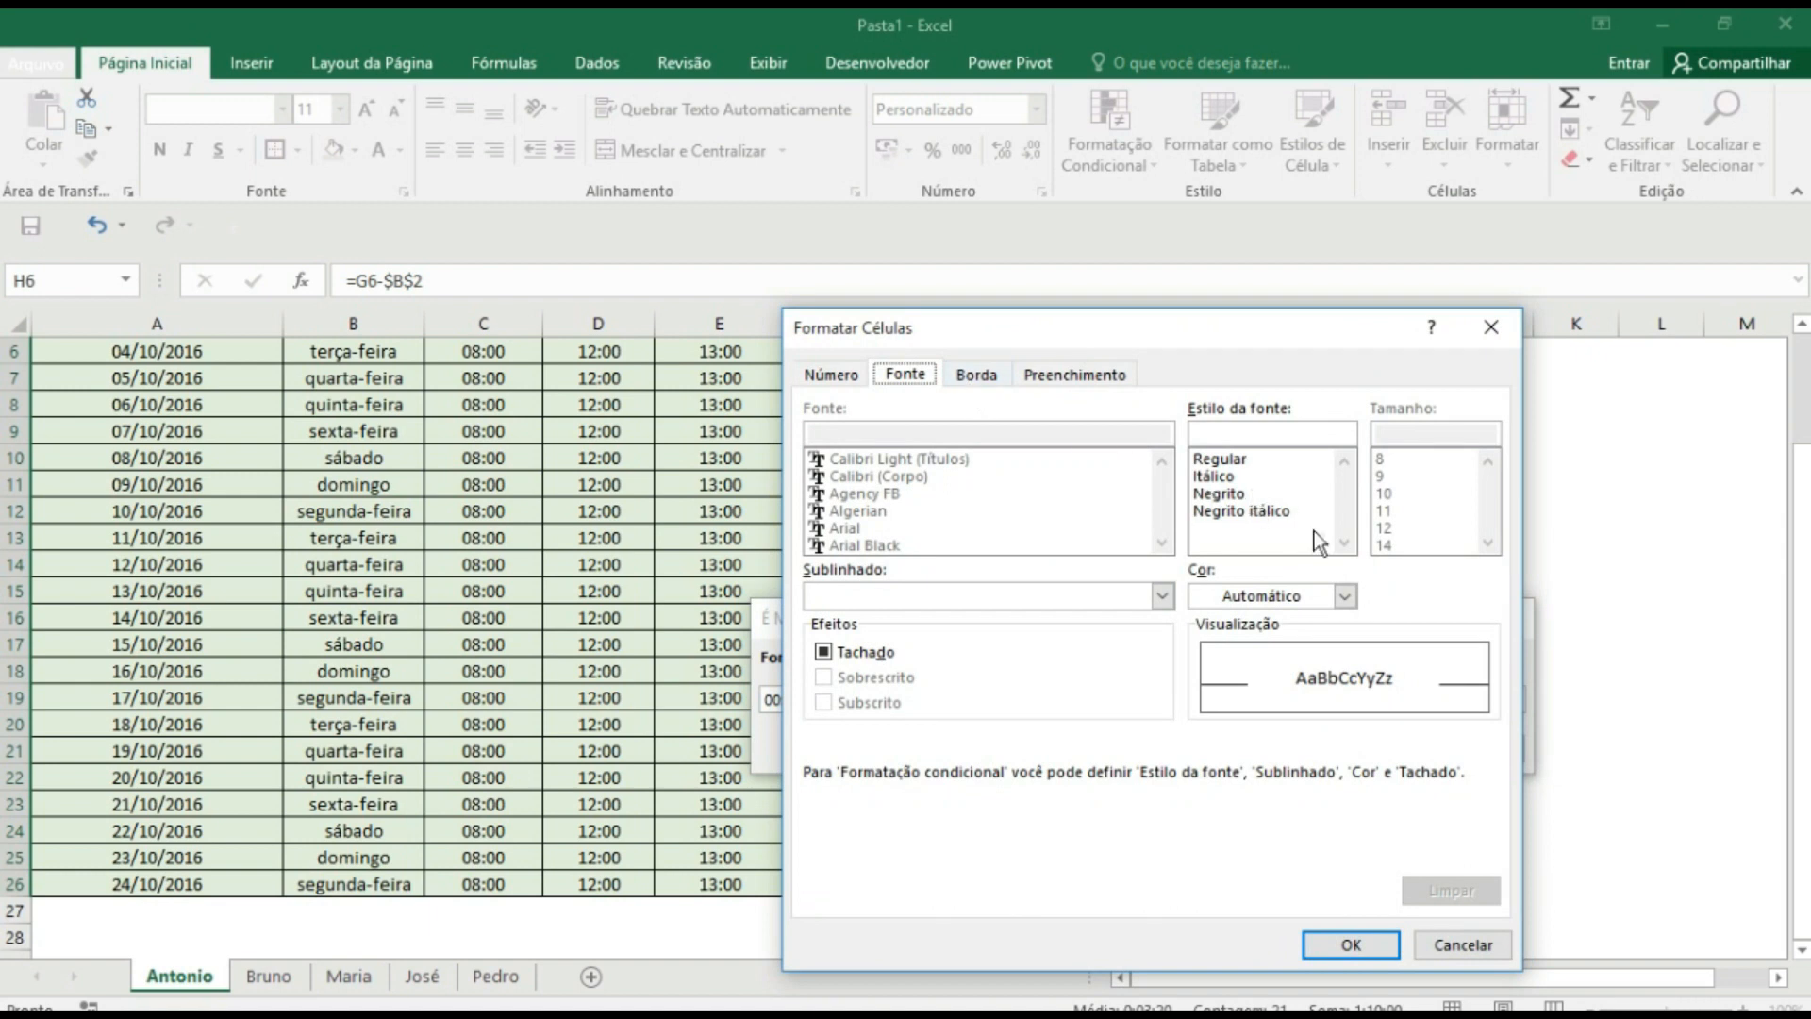
{"action": "left_click", "coordinate": [1343, 595]}
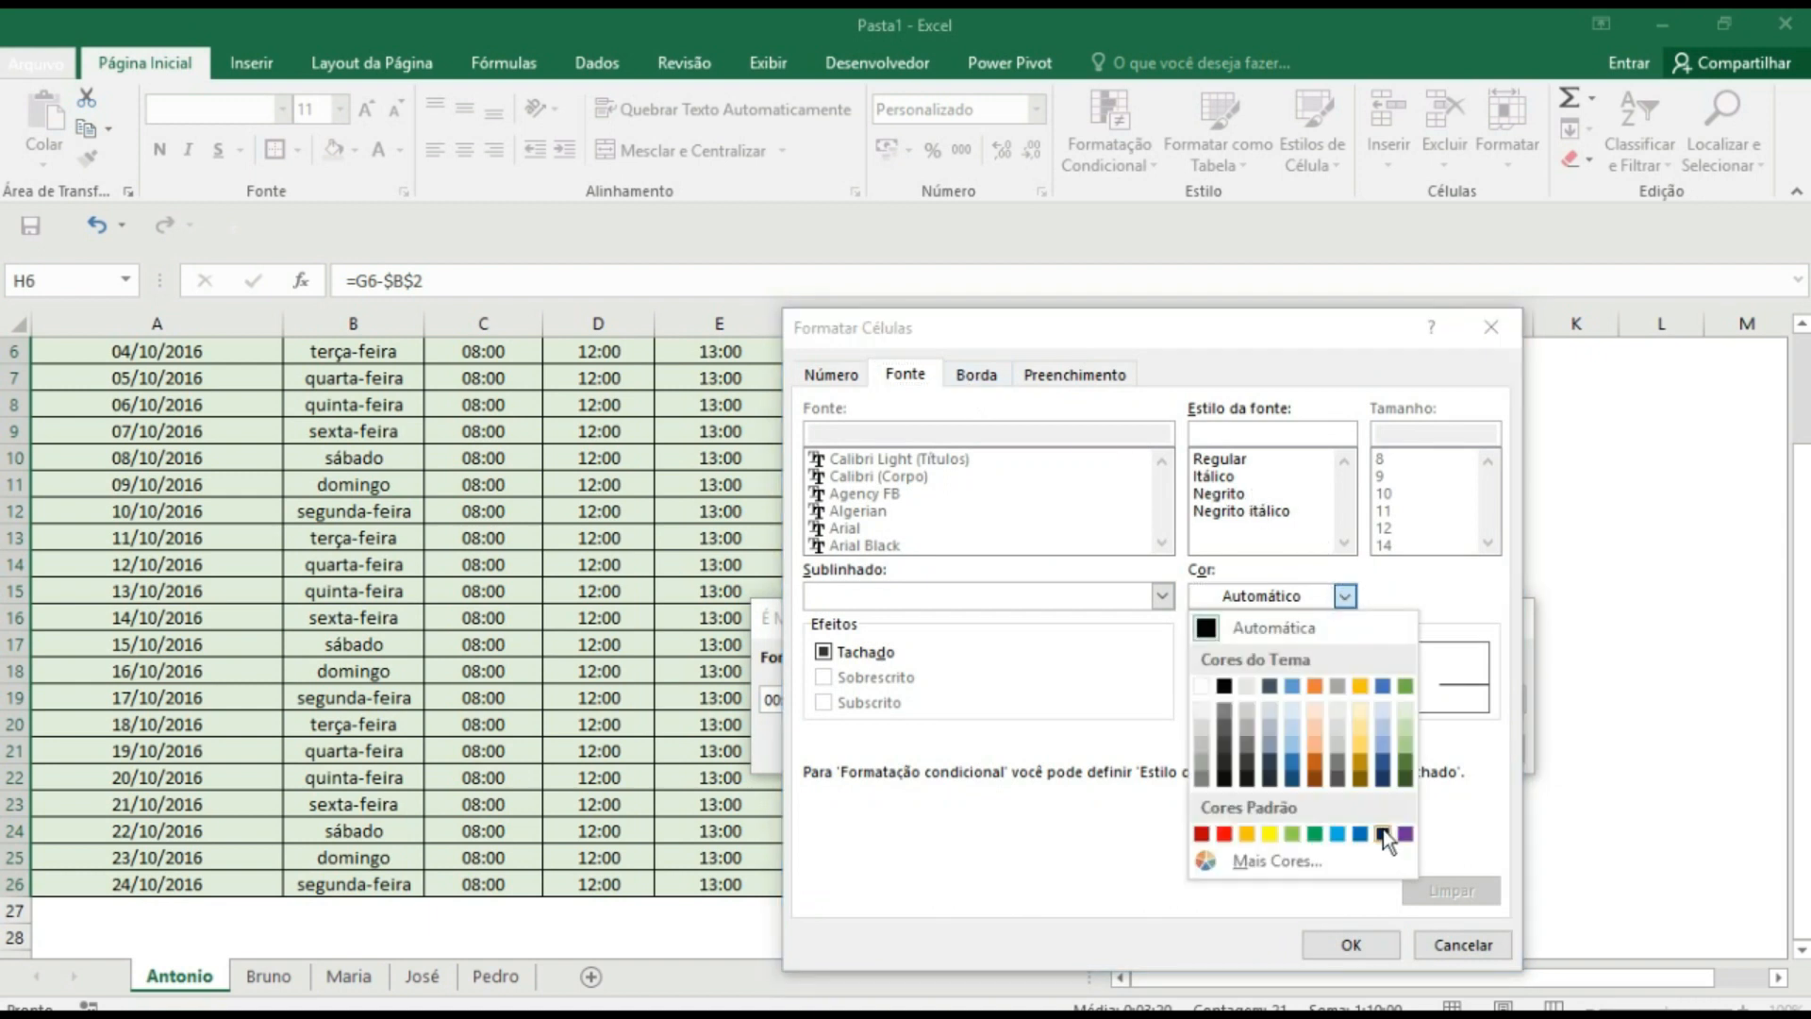
{"action": "left_click", "coordinate": [1383, 833]}
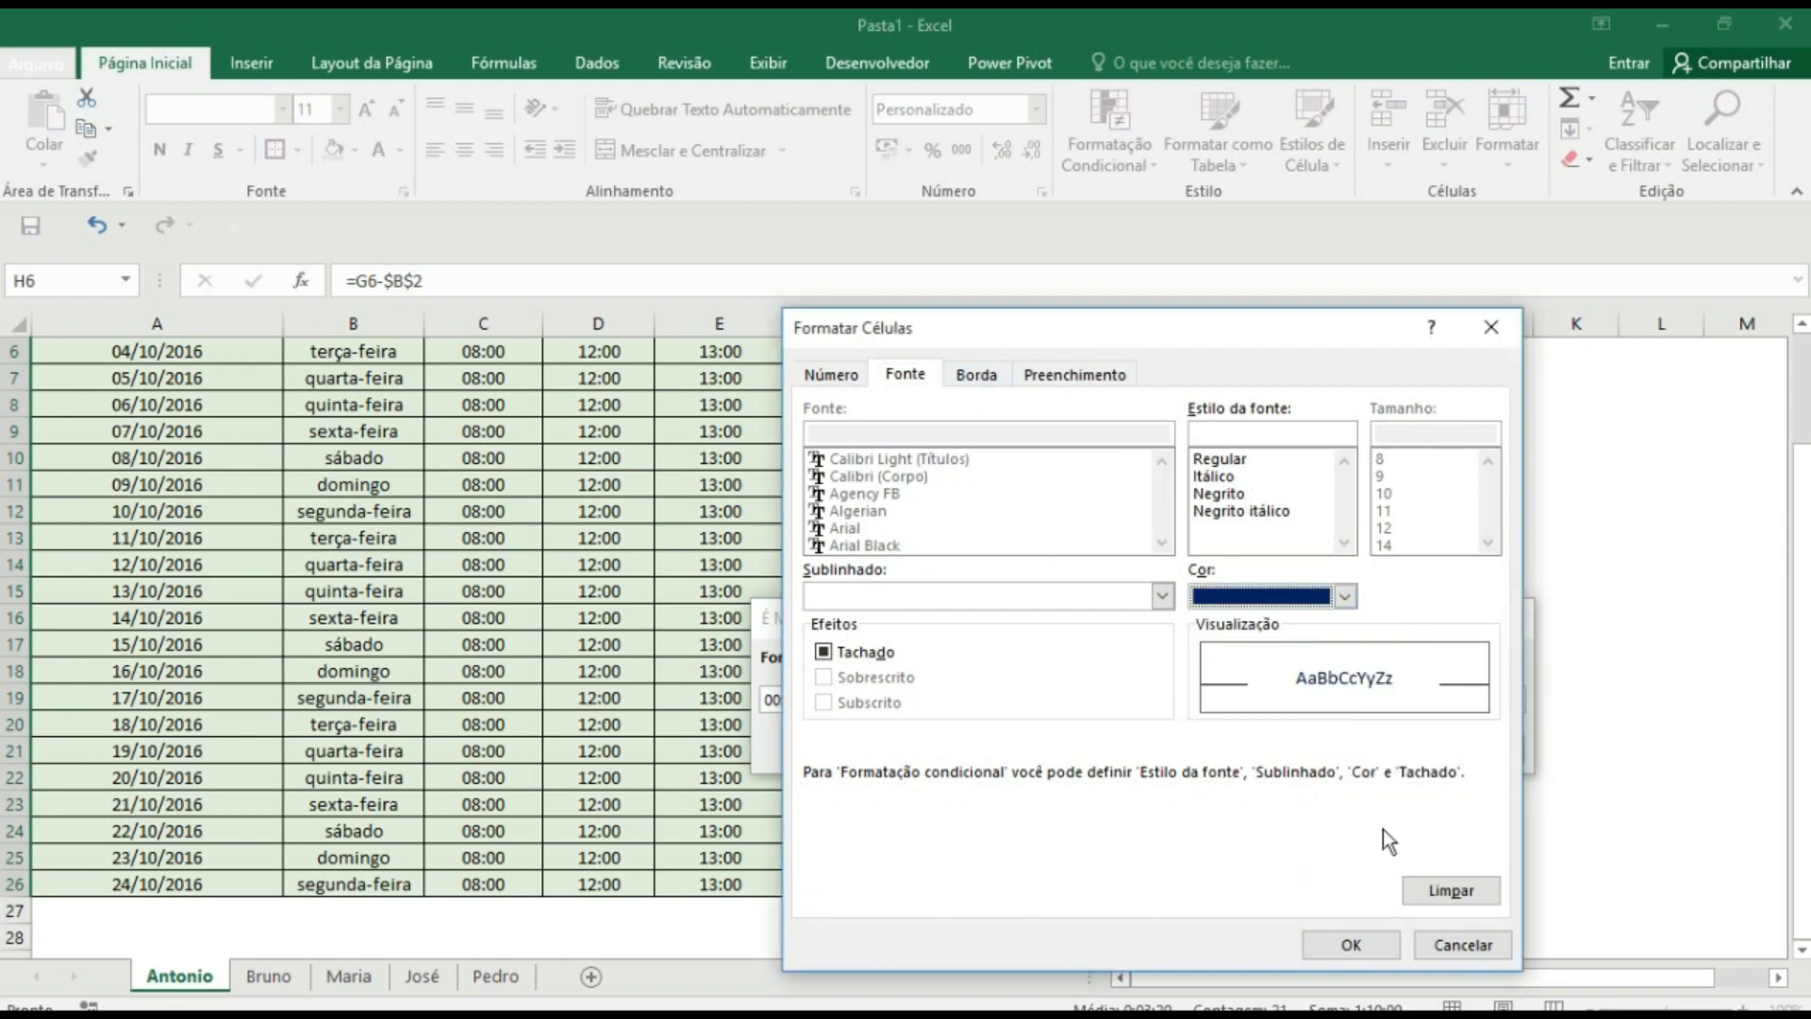
{"action": "left_click", "coordinate": [1078, 376]}
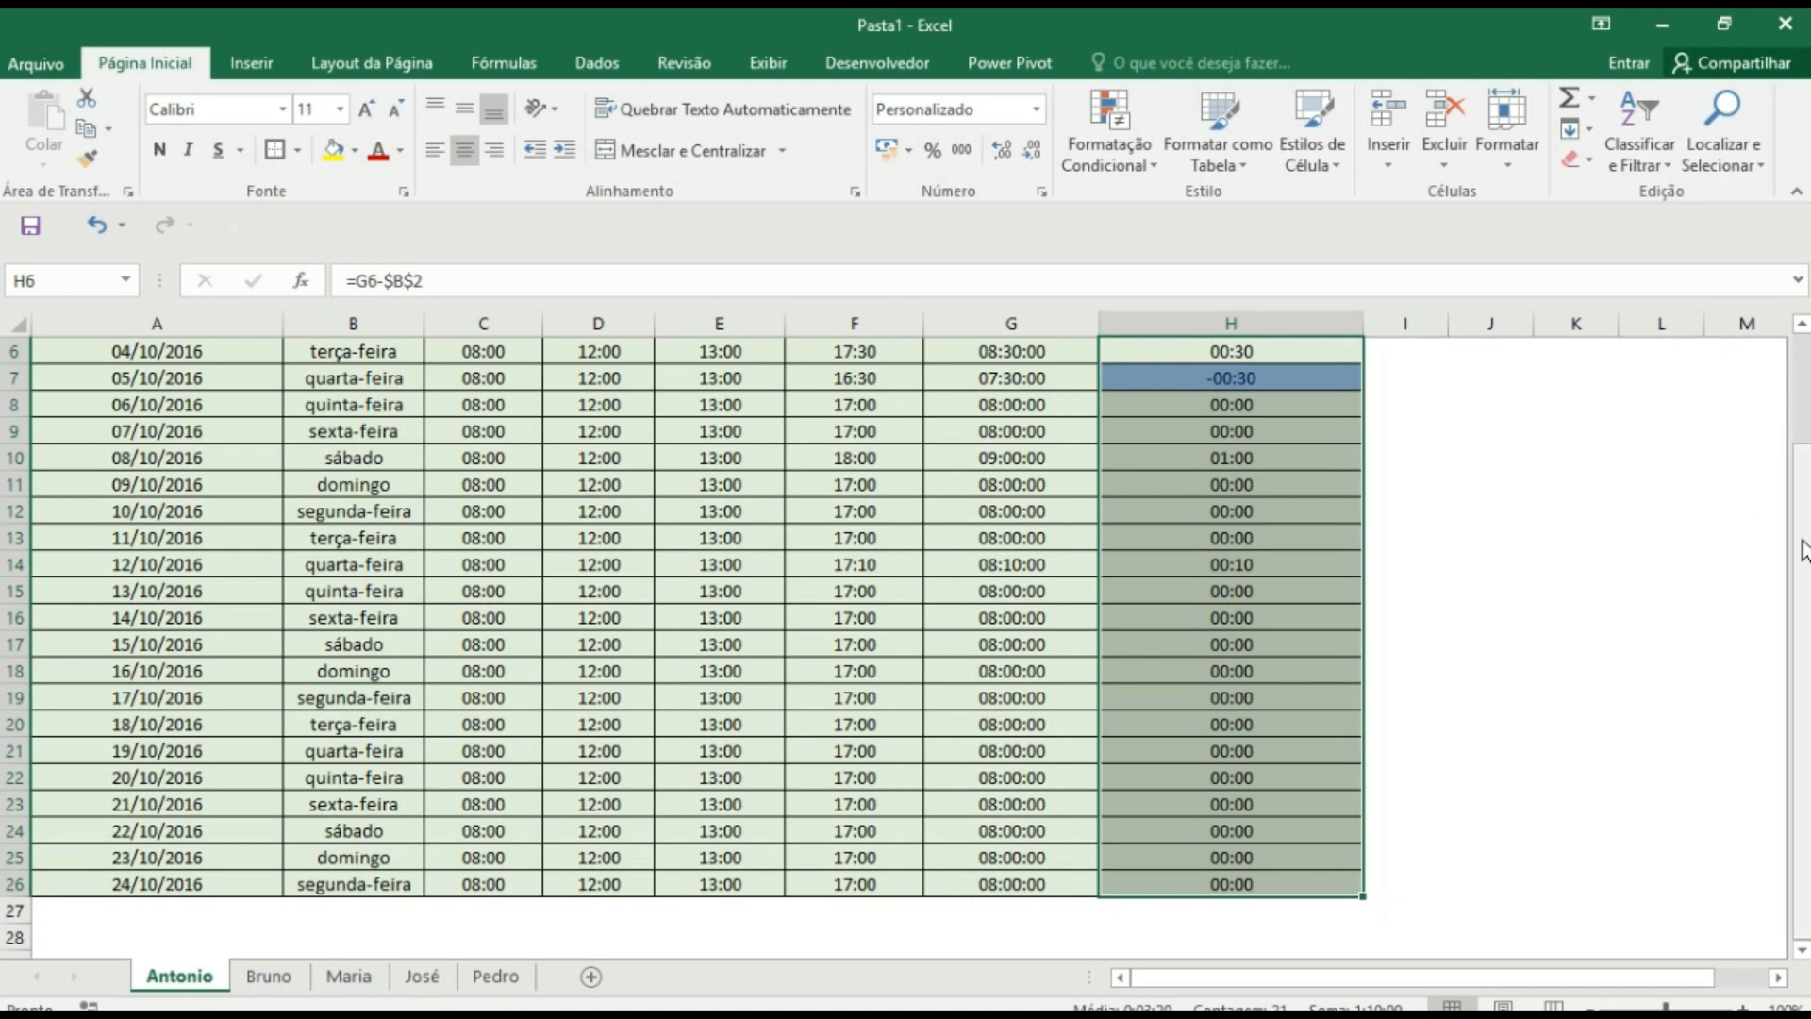
{"action": "right_click", "coordinate": [1802, 550]}
{"action": "left_click_drag", "start_coordinate": [1800, 498], "coordinate": [1798, 459]}
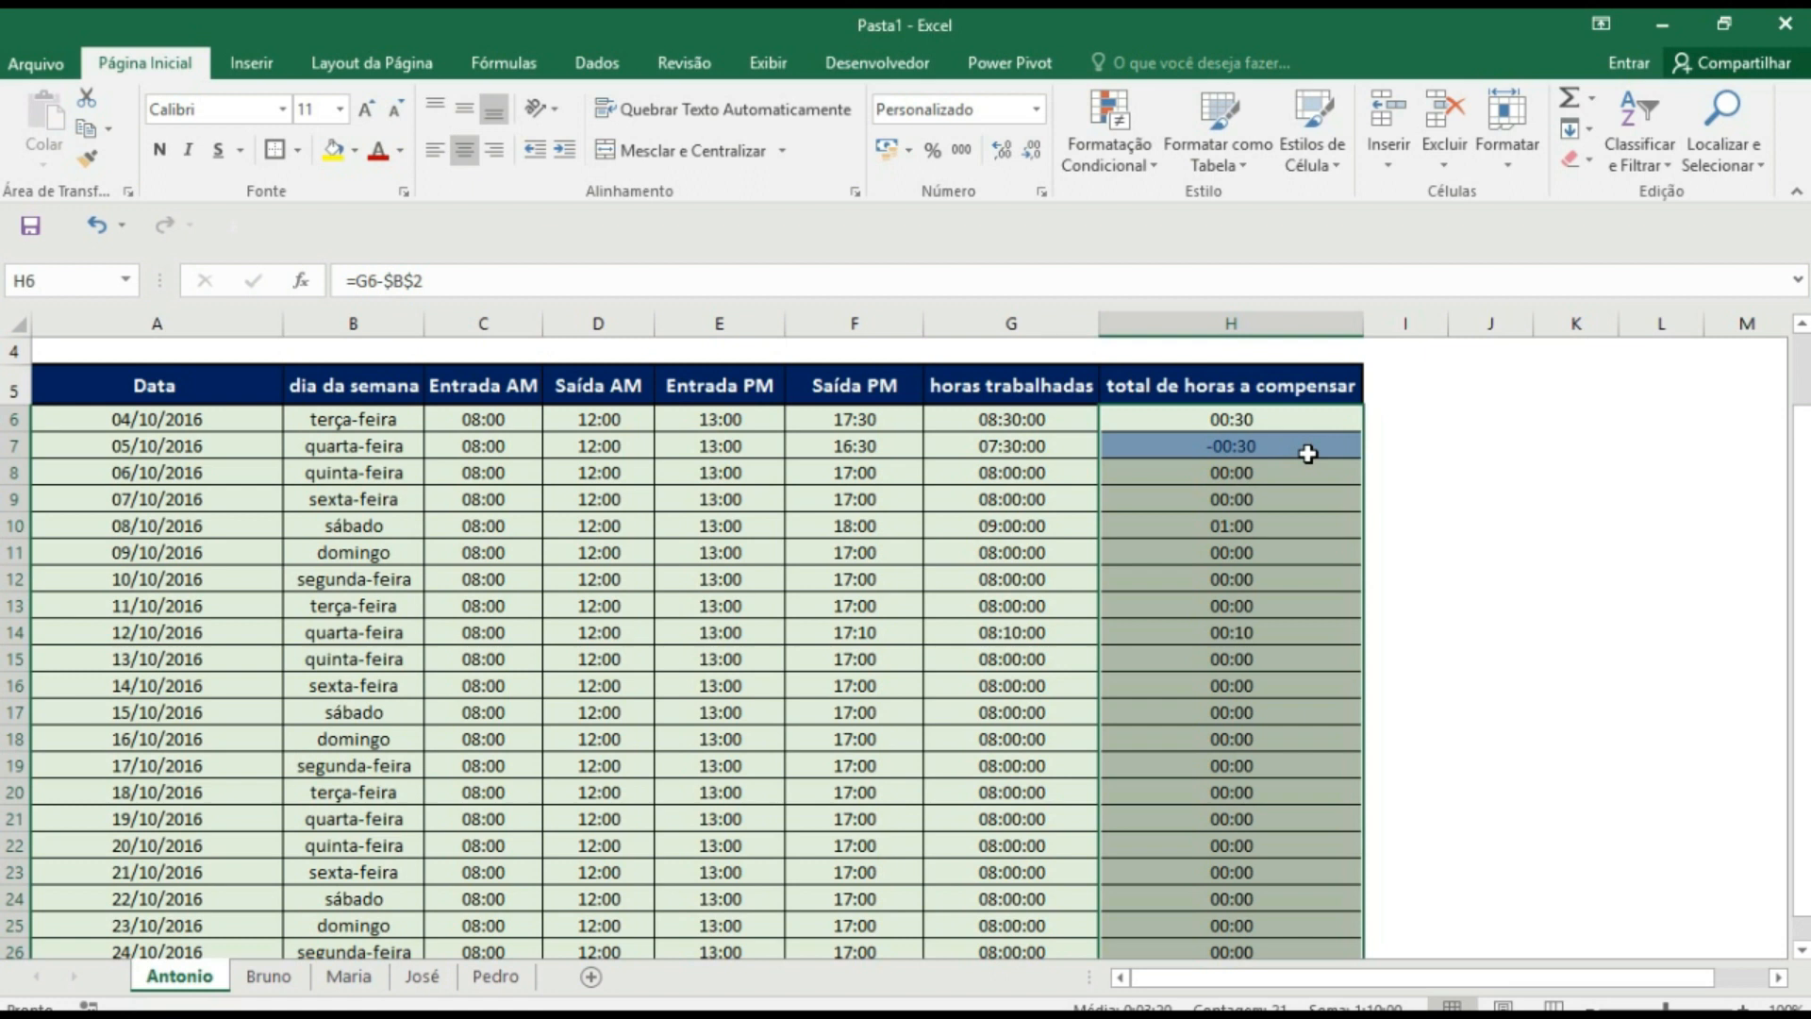
- Add a greater-than 00:00 highlight rule to H6:H26 with light red fill and dark red text
{"action": "left_click", "coordinate": [1103, 160]}
{"action": "mouse_move", "coordinate": [1217, 207]}
{"action": "left_click", "coordinate": [1457, 201]}
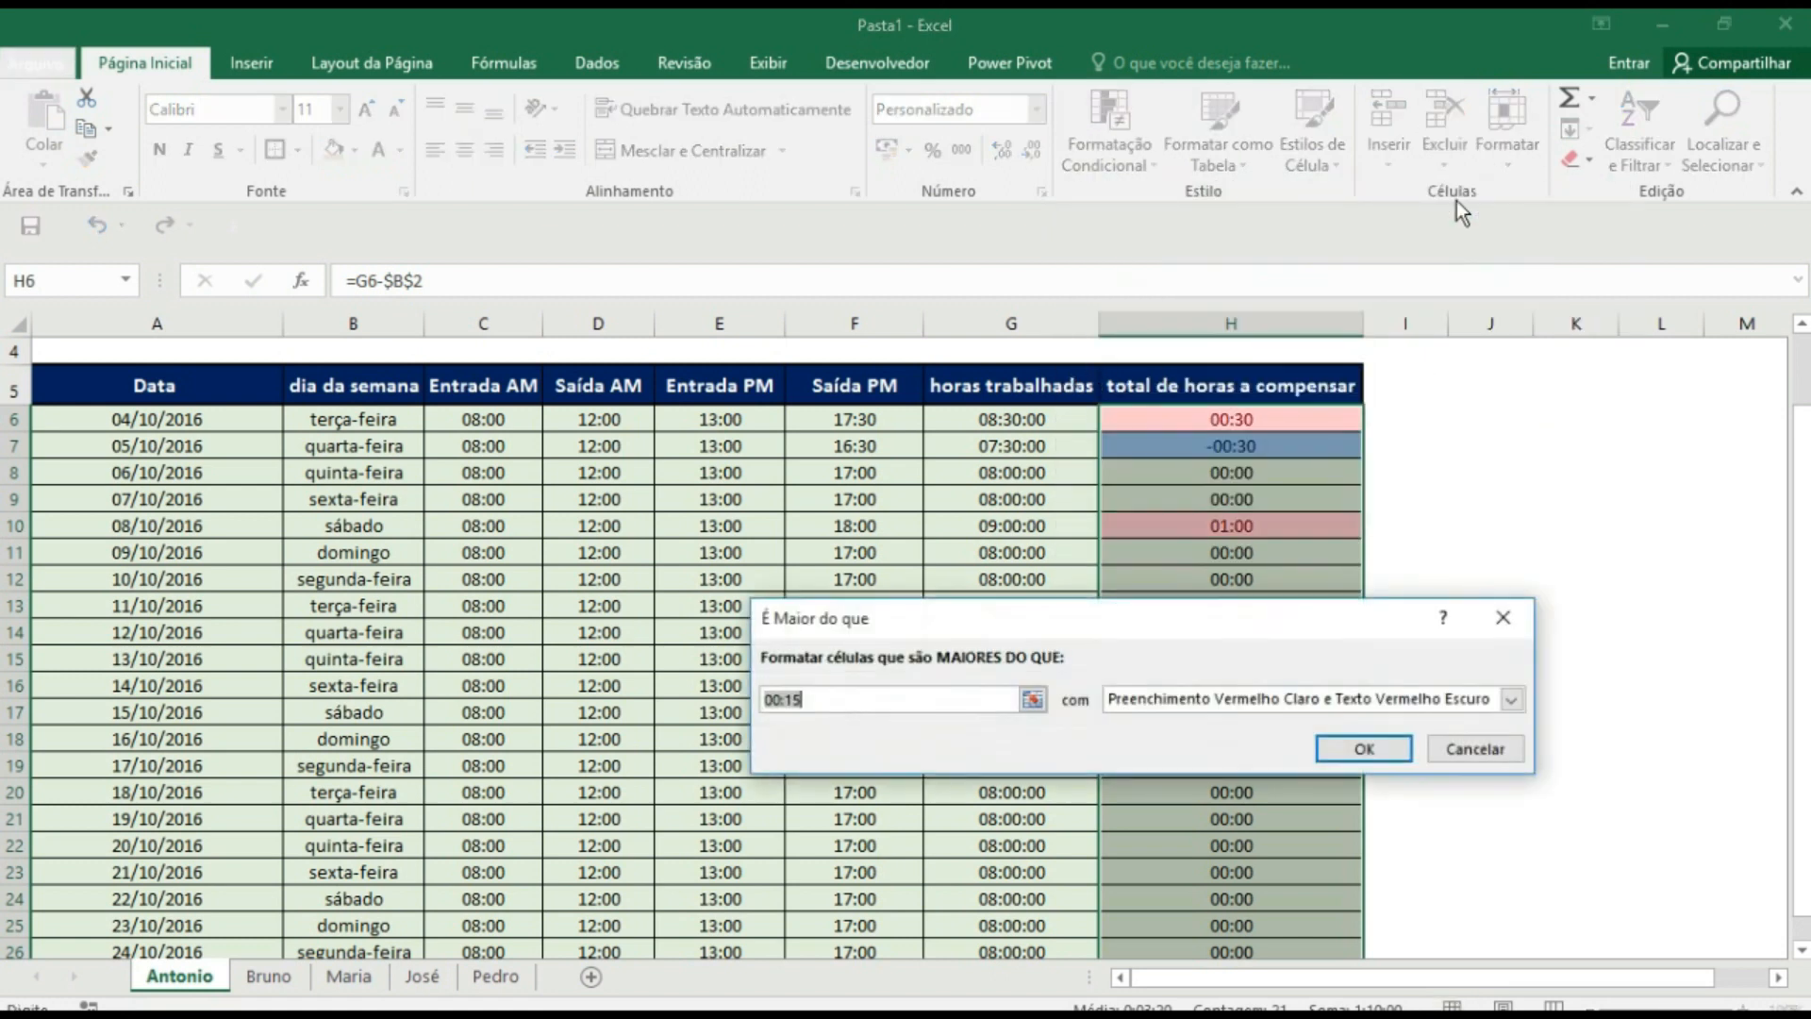
{"action": "type", "text": "00:00"}
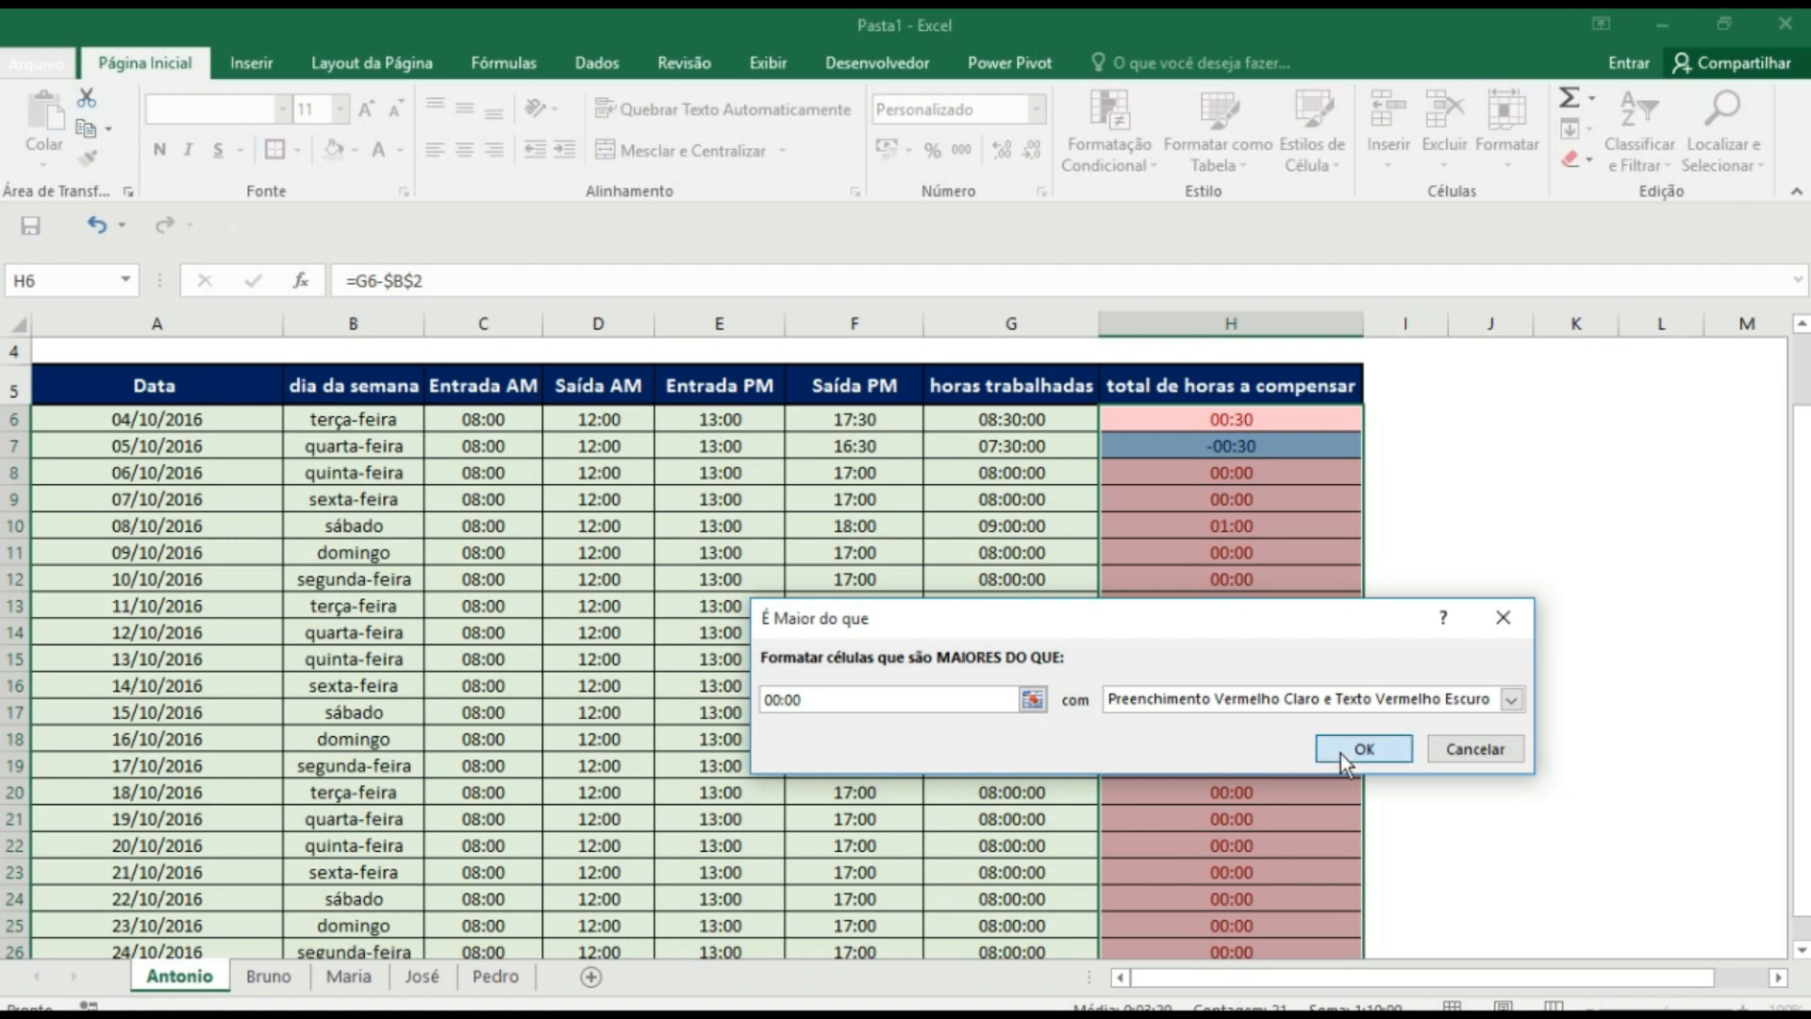
{"action": "left_click", "coordinate": [1364, 748]}
{"action": "left_click", "coordinate": [1490, 683]}
{"action": "left_click_drag", "start_coordinate": [1797, 547], "coordinate": [1795, 474]}
{"action": "left_click", "coordinate": [1609, 497]}
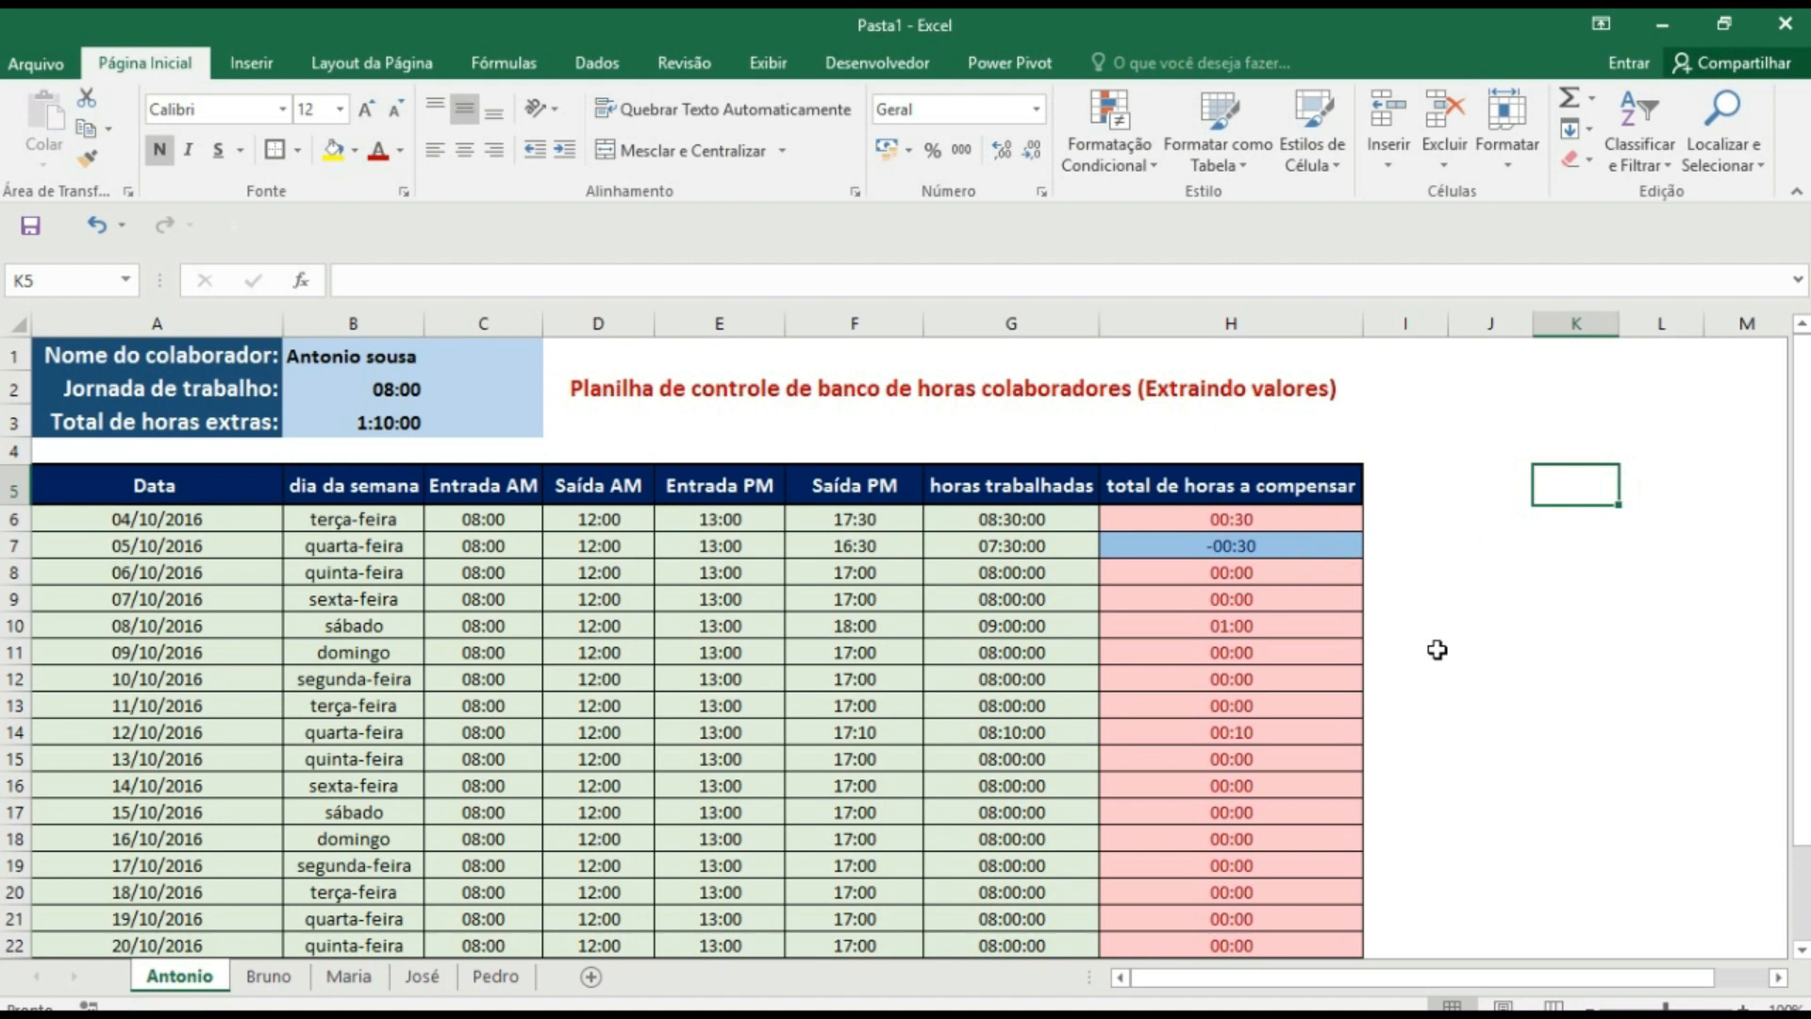
- Make the hours-to-compensate values in H6:H26 bold
{"action": "left_click", "coordinate": [1282, 518]}
{"action": "key", "text": "ctrl+shift+Down"}
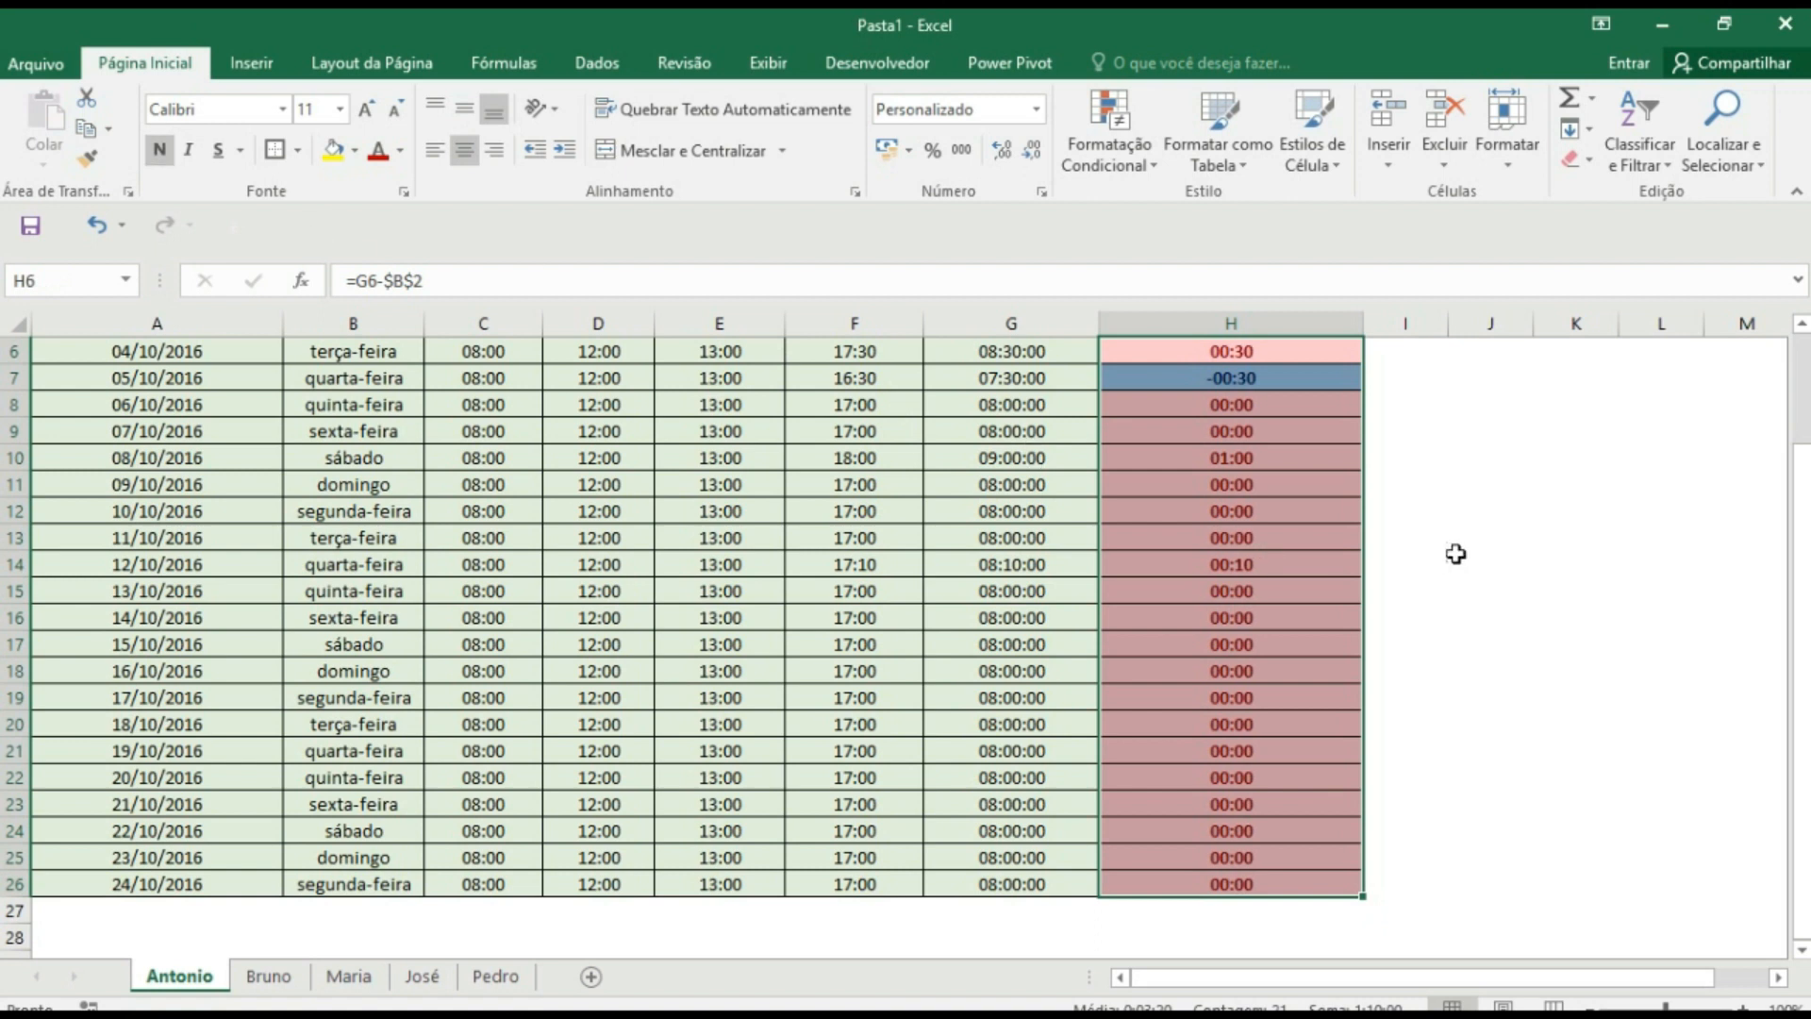
{"action": "scroll", "coordinate": [1495, 543], "scroll_direction": "up", "scroll_amount": 2}
{"action": "left_click", "coordinate": [1594, 526]}
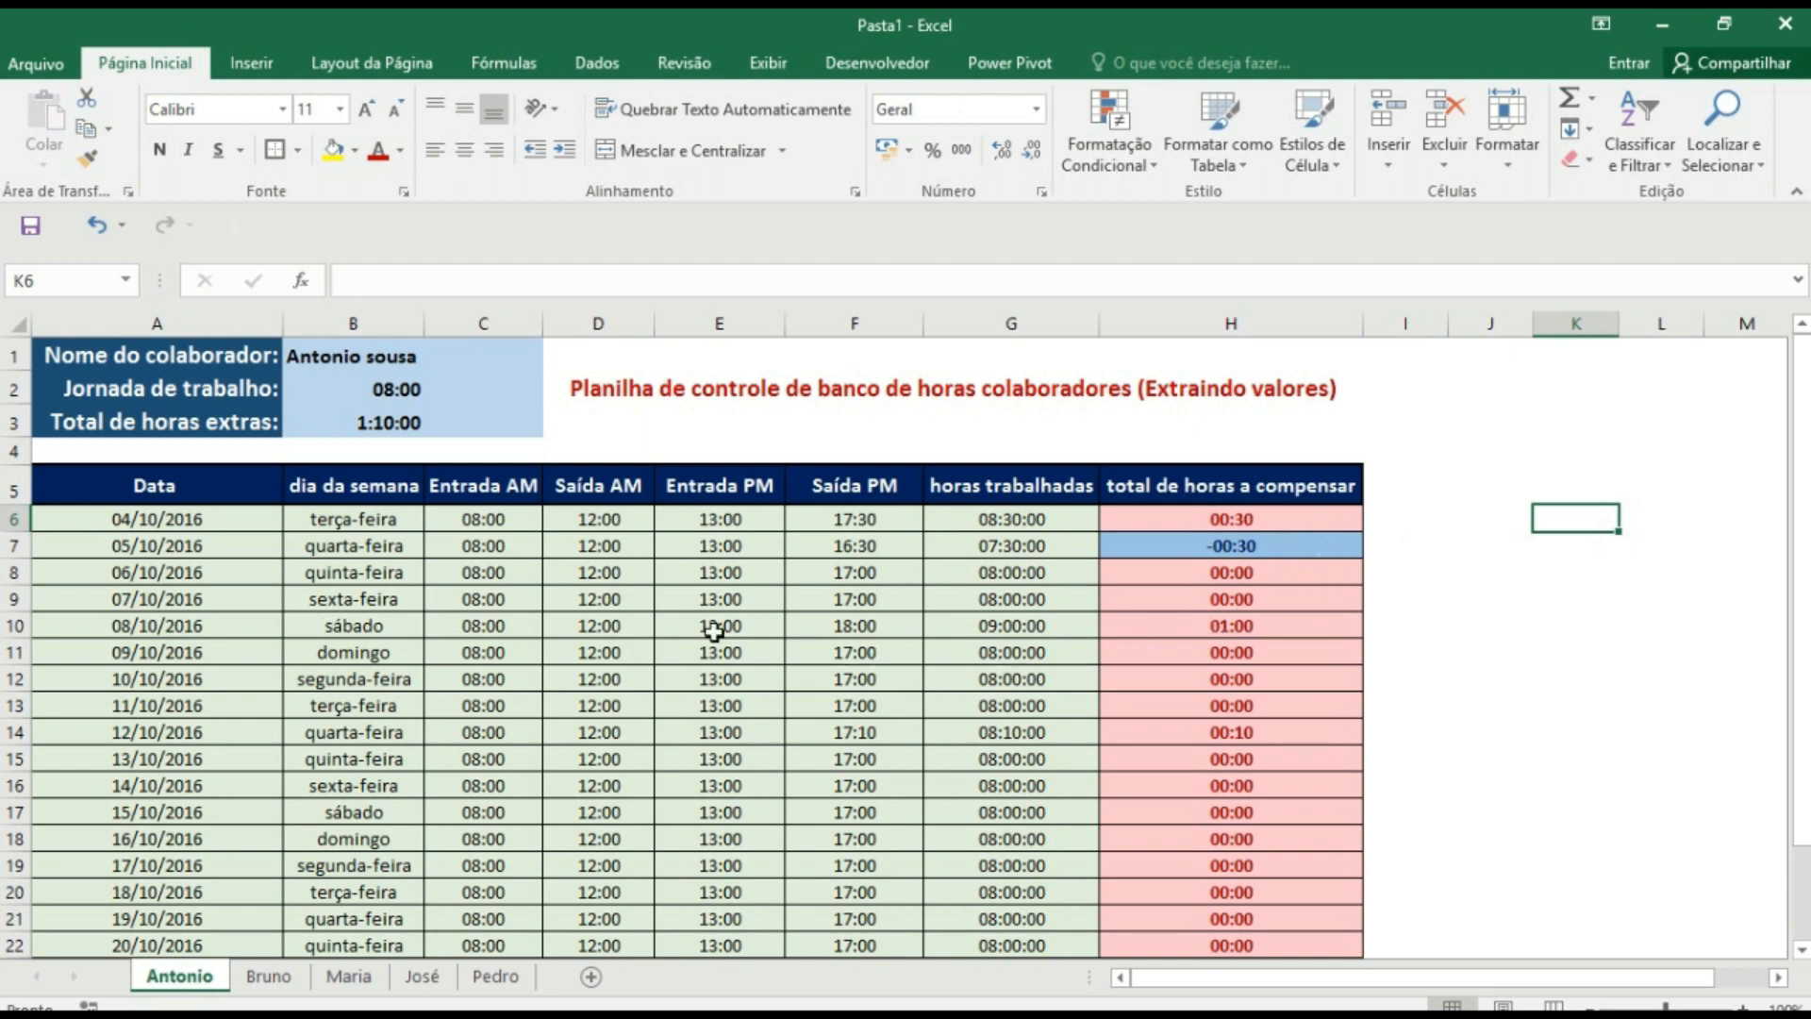
- Set the afternoon exit time in F9 to 16:30 and check the hours to compensate in H9
{"action": "left_click", "coordinate": [867, 607]}
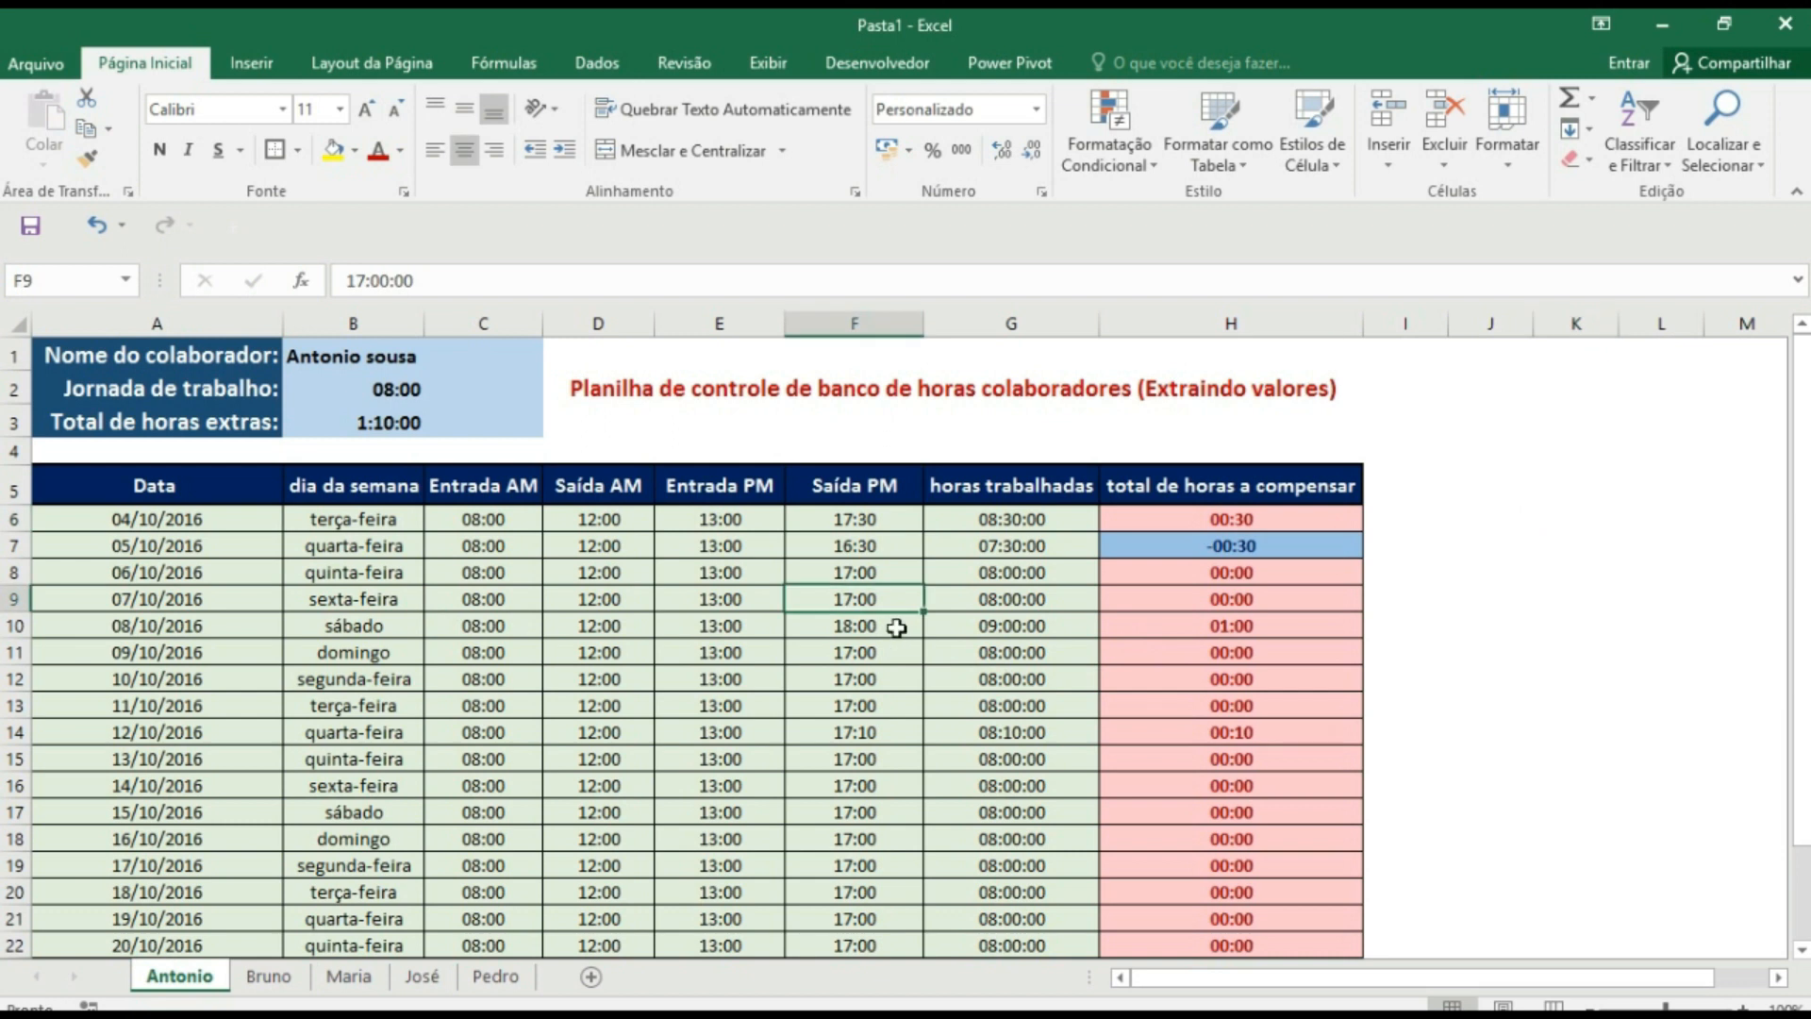
{"action": "type", "text": "16:30"}
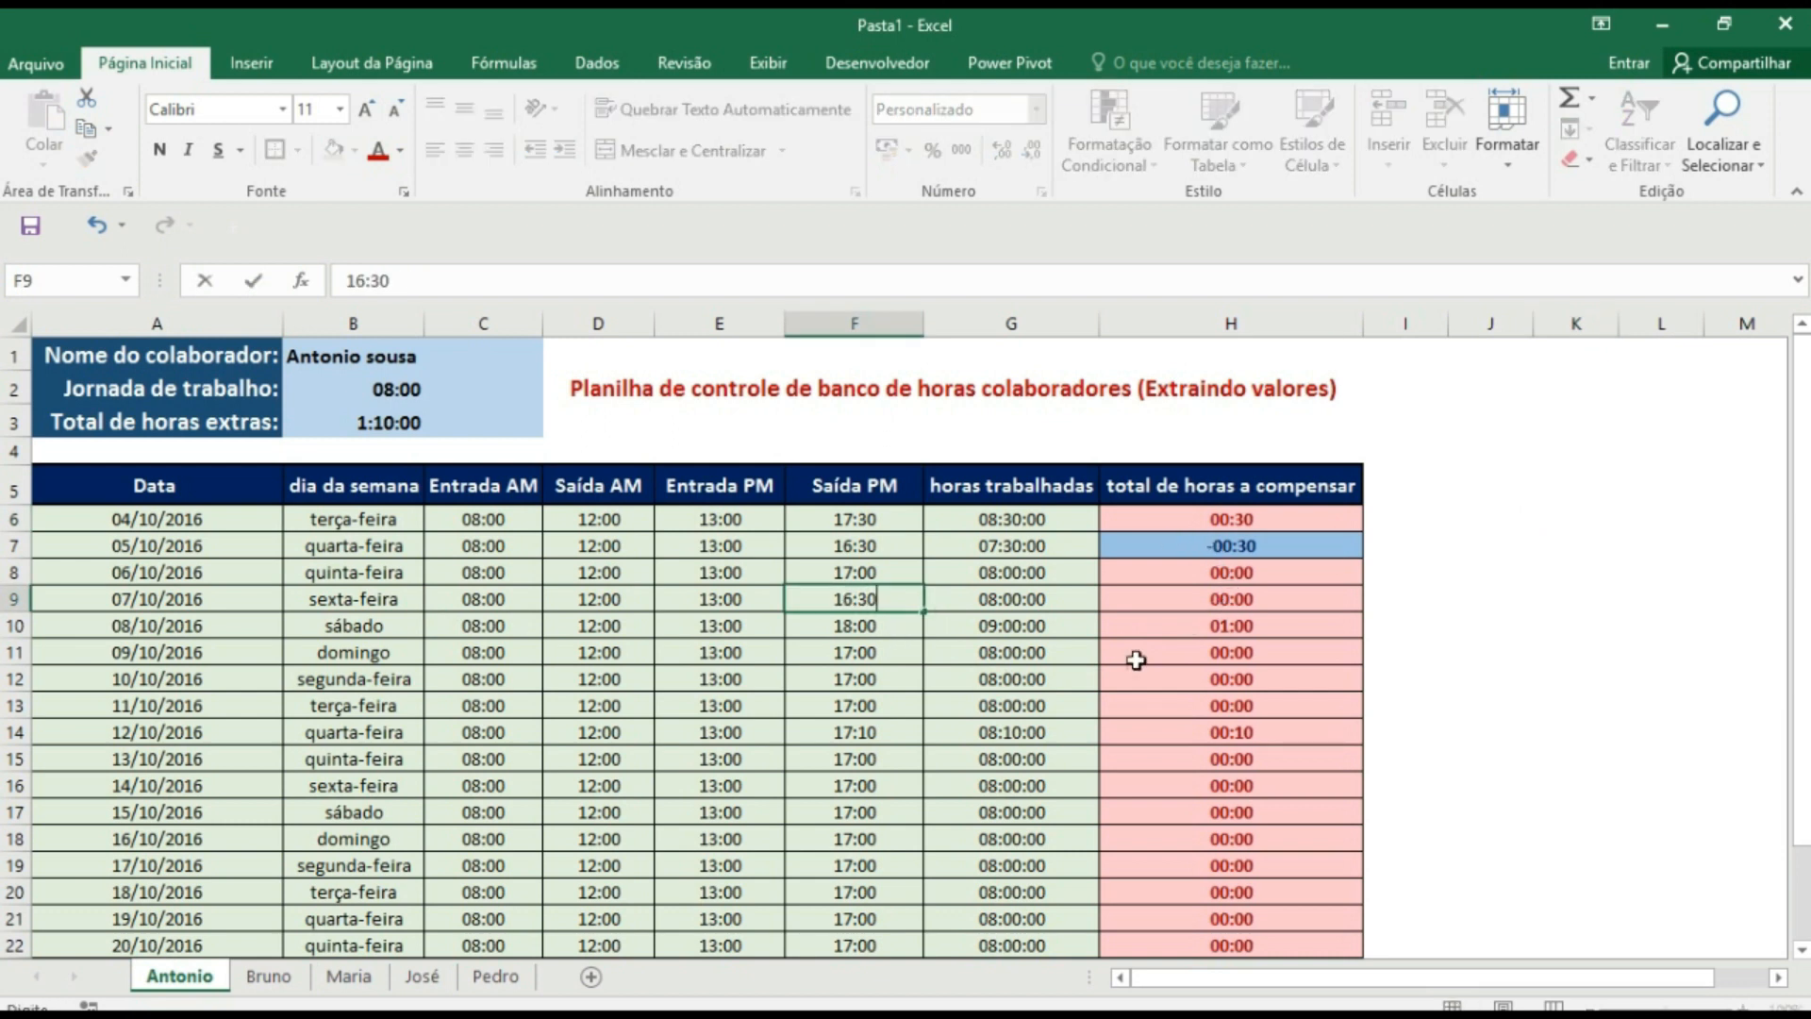
{"action": "key", "text": "Return"}
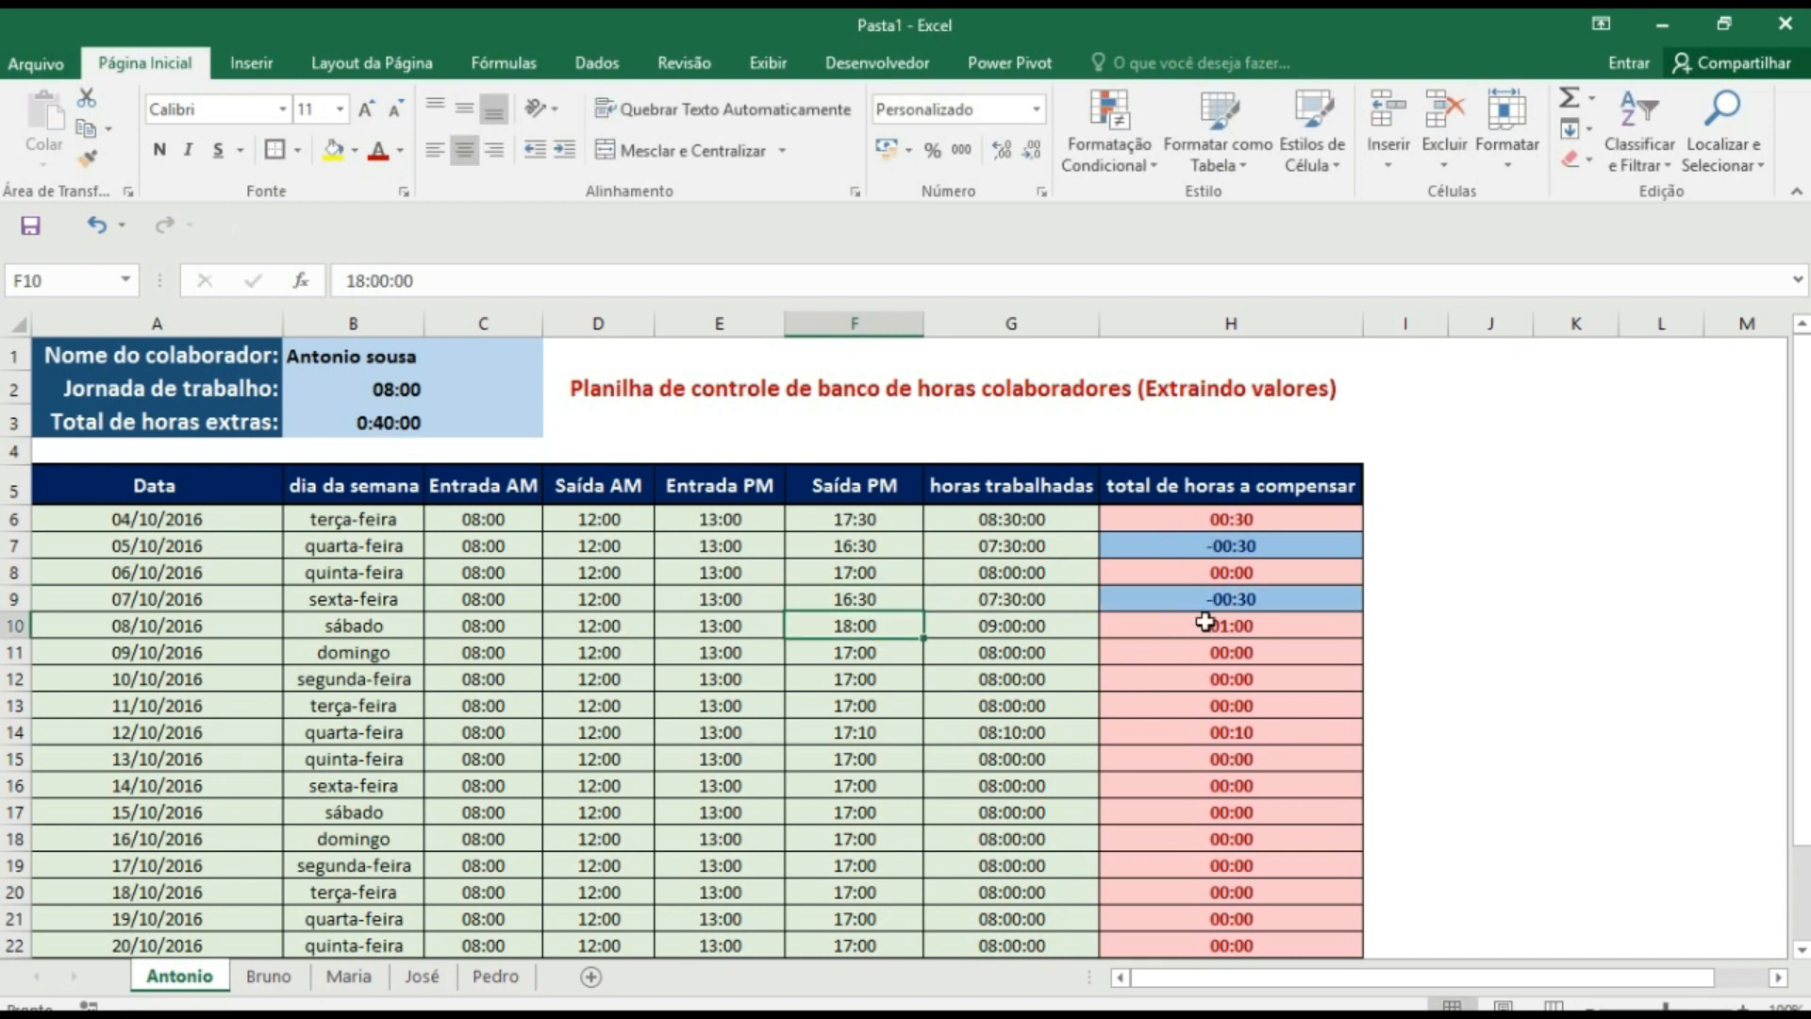
{"action": "left_click", "coordinate": [1229, 600]}
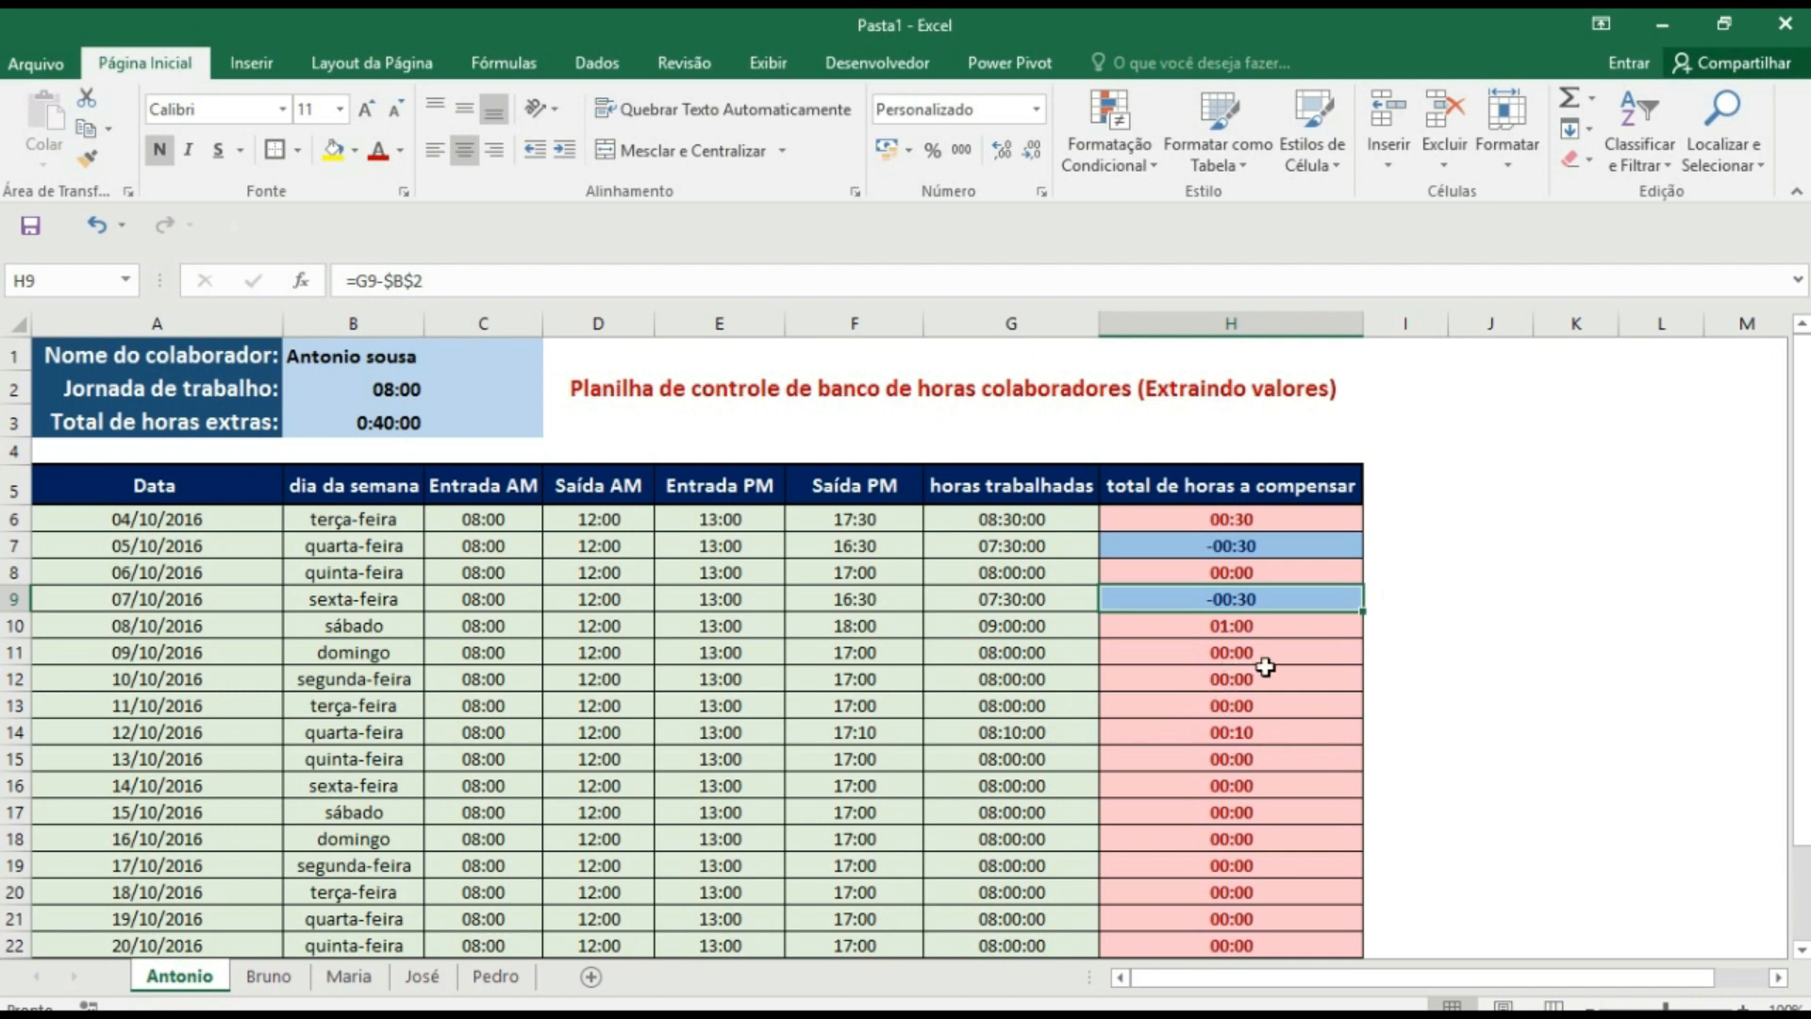
{"action": "left_click", "coordinate": [1146, 656]}
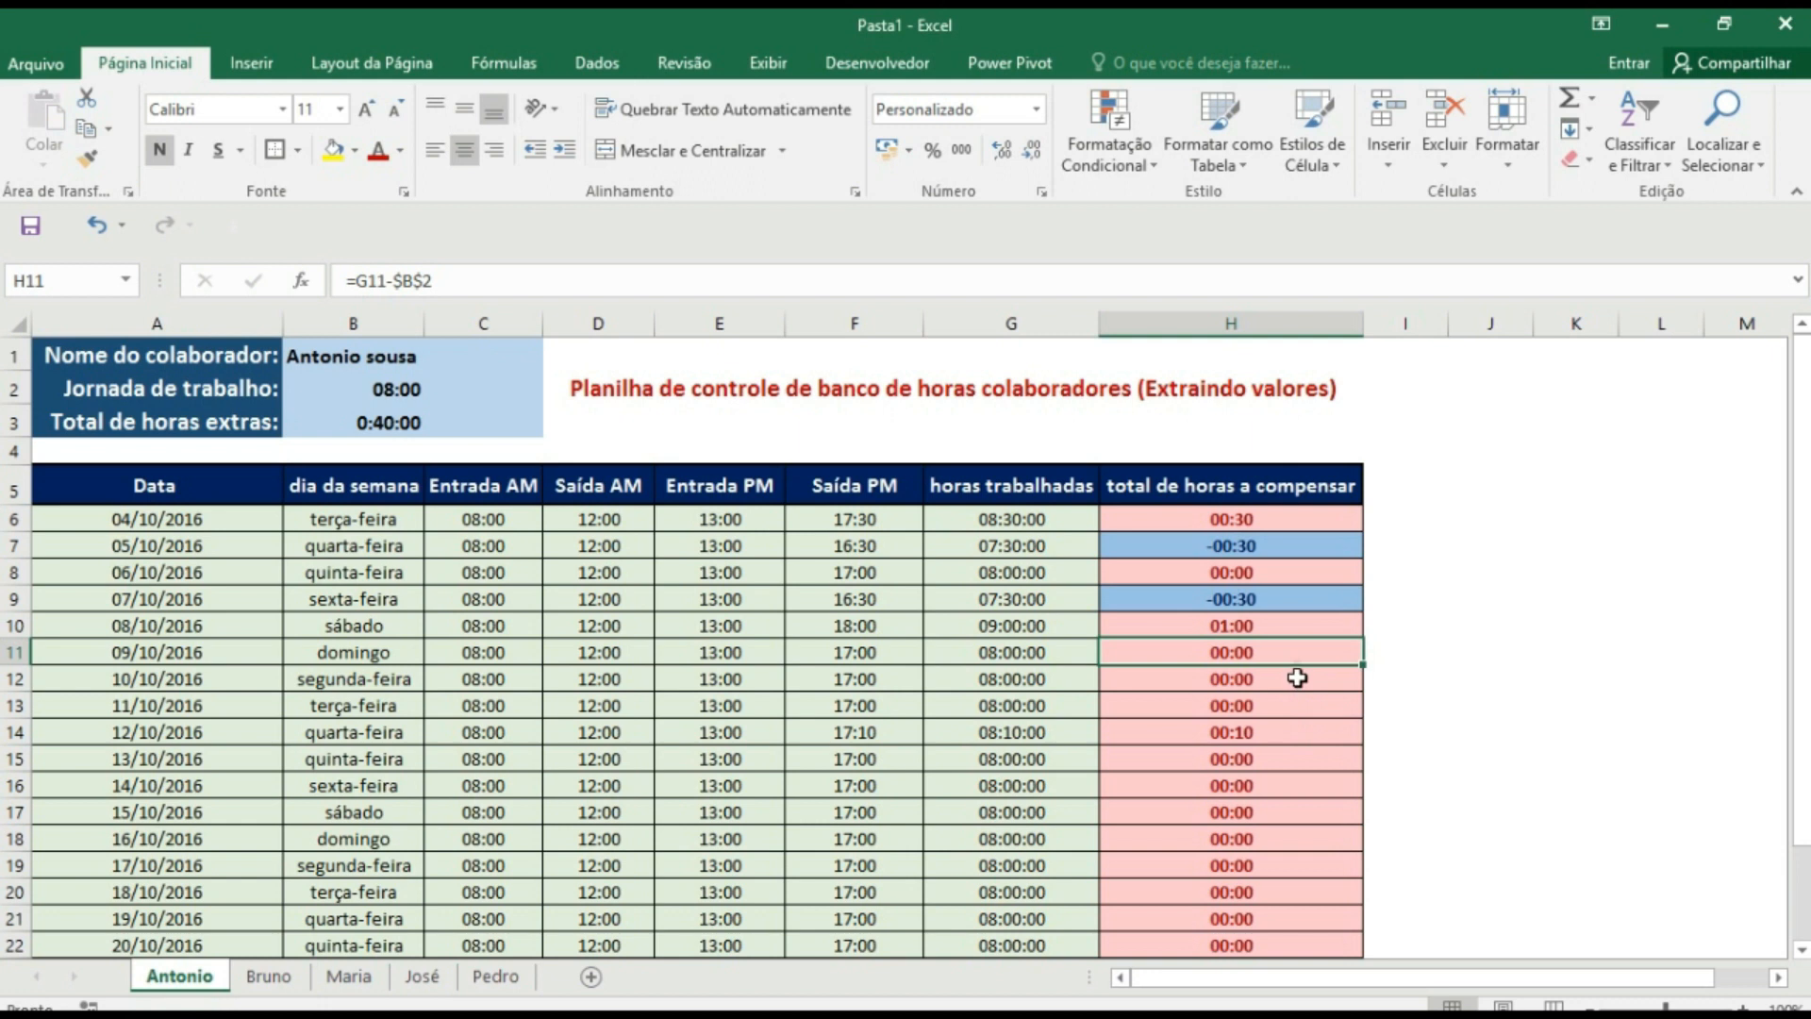
- Try changing the threshold of the greater-than highlight rule on H6:H26 to 0,1
{"action": "left_click", "coordinate": [1265, 520]}
{"action": "left_click_drag", "start_coordinate": [1266, 520], "coordinate": [1221, 890]}
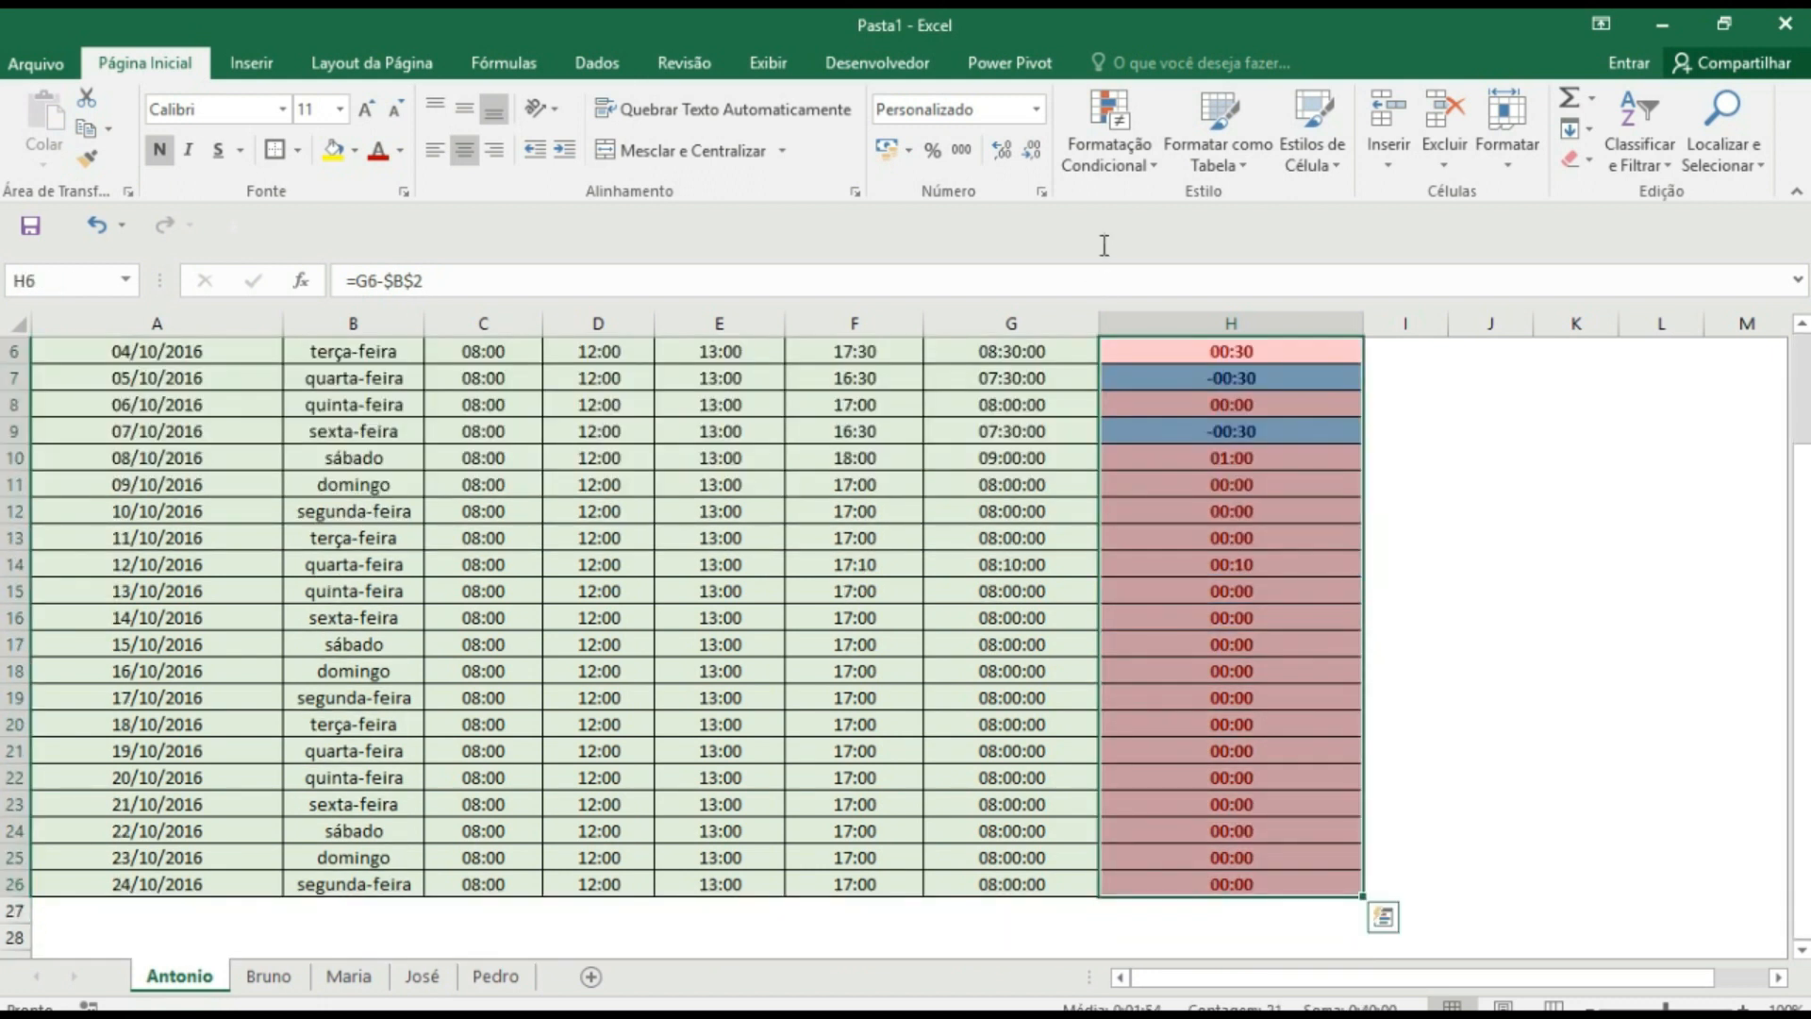
{"action": "left_click", "coordinate": [1153, 151]}
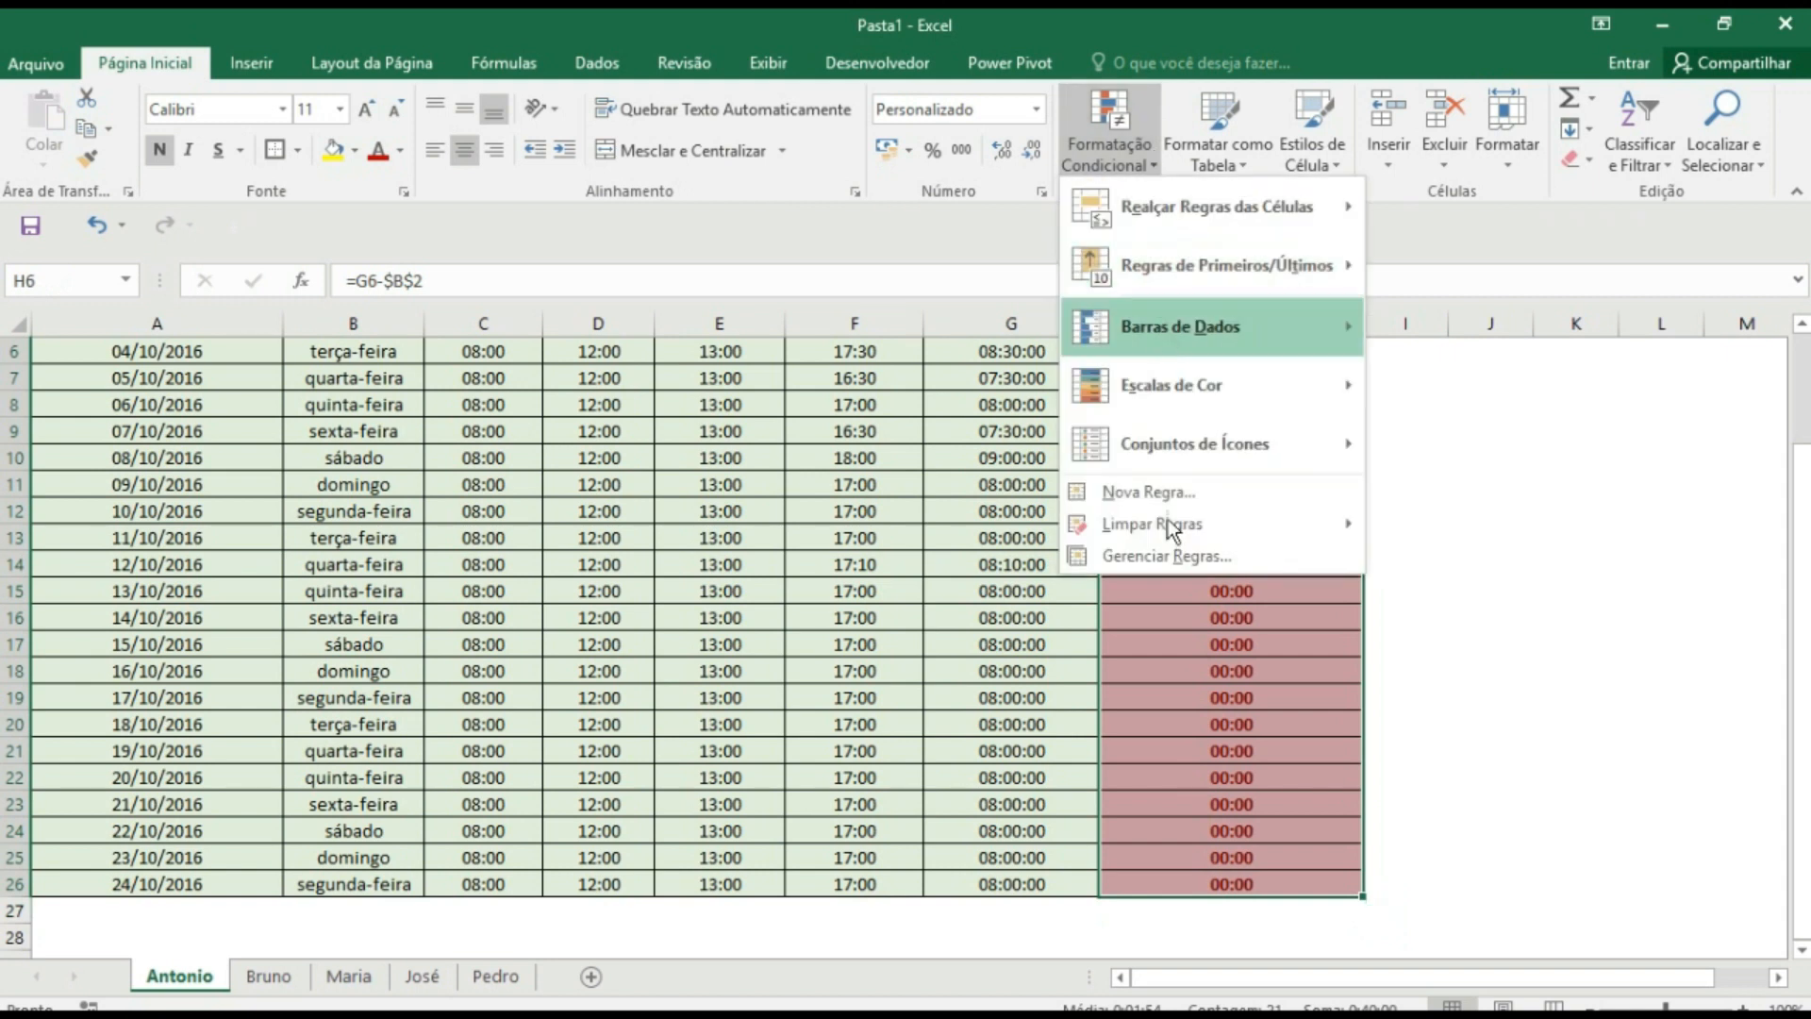
{"action": "left_click", "coordinate": [1174, 557]}
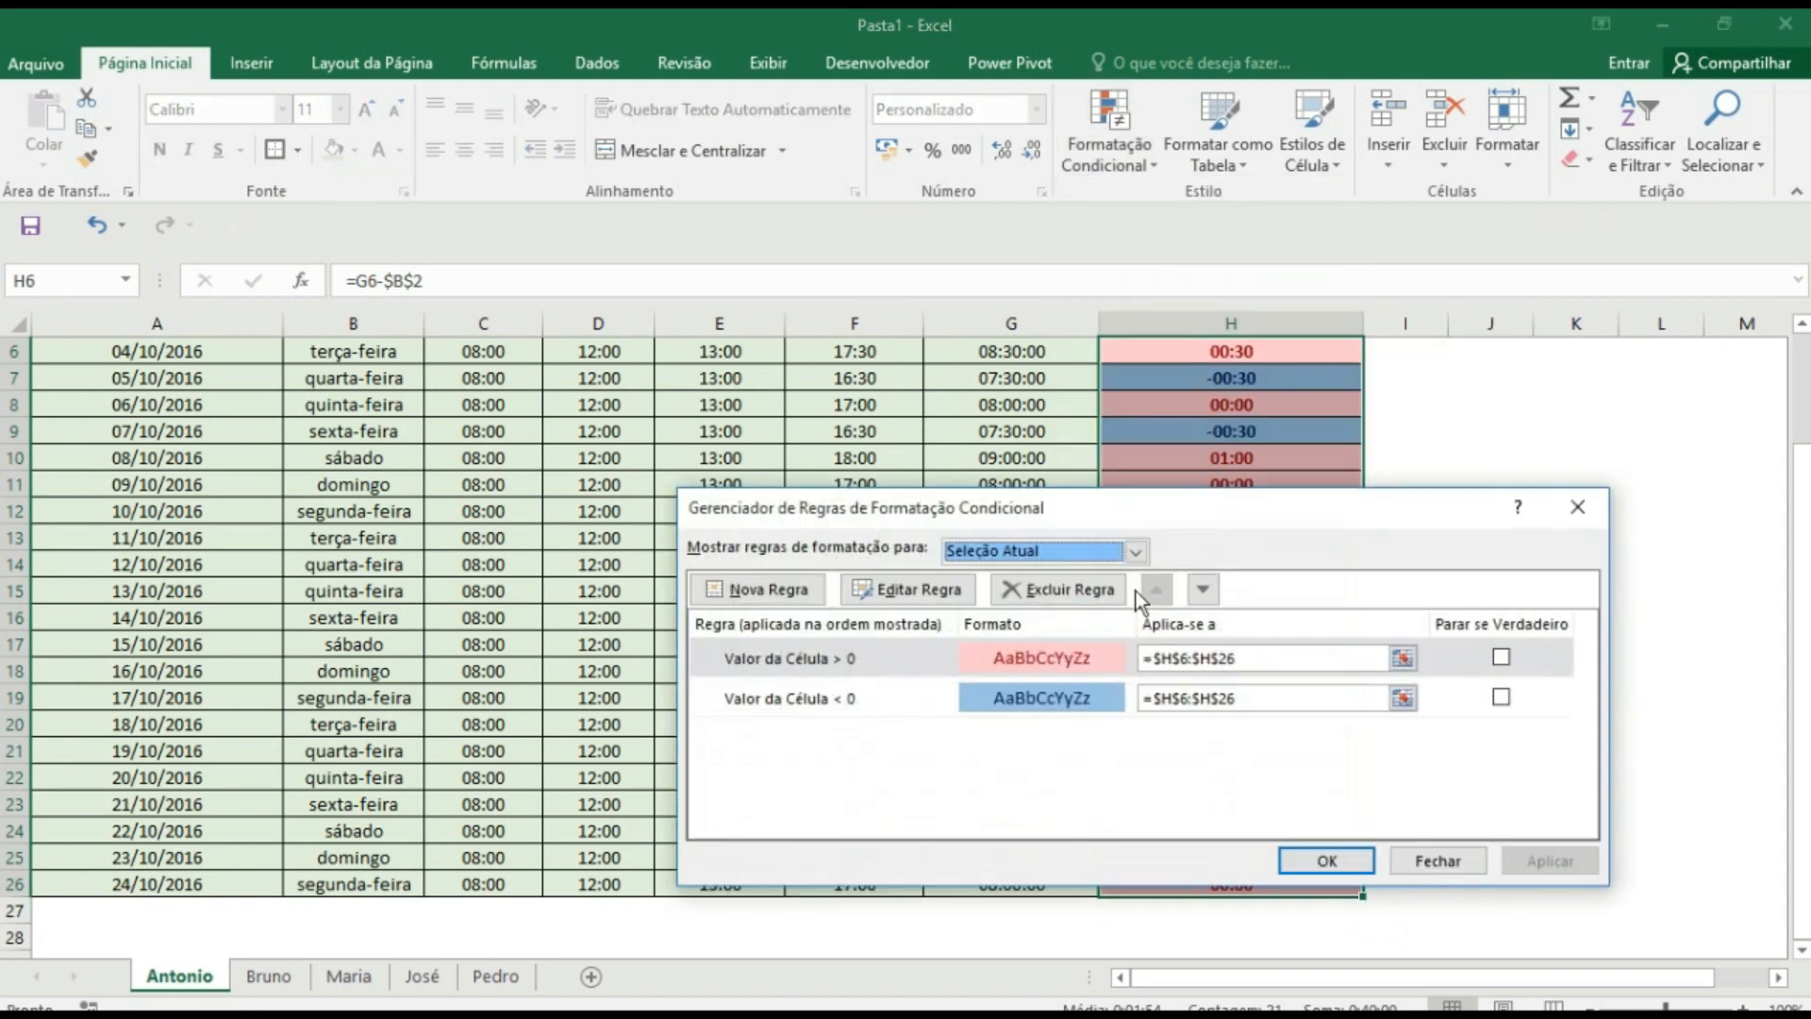
{"action": "left_click", "coordinate": [1077, 655]}
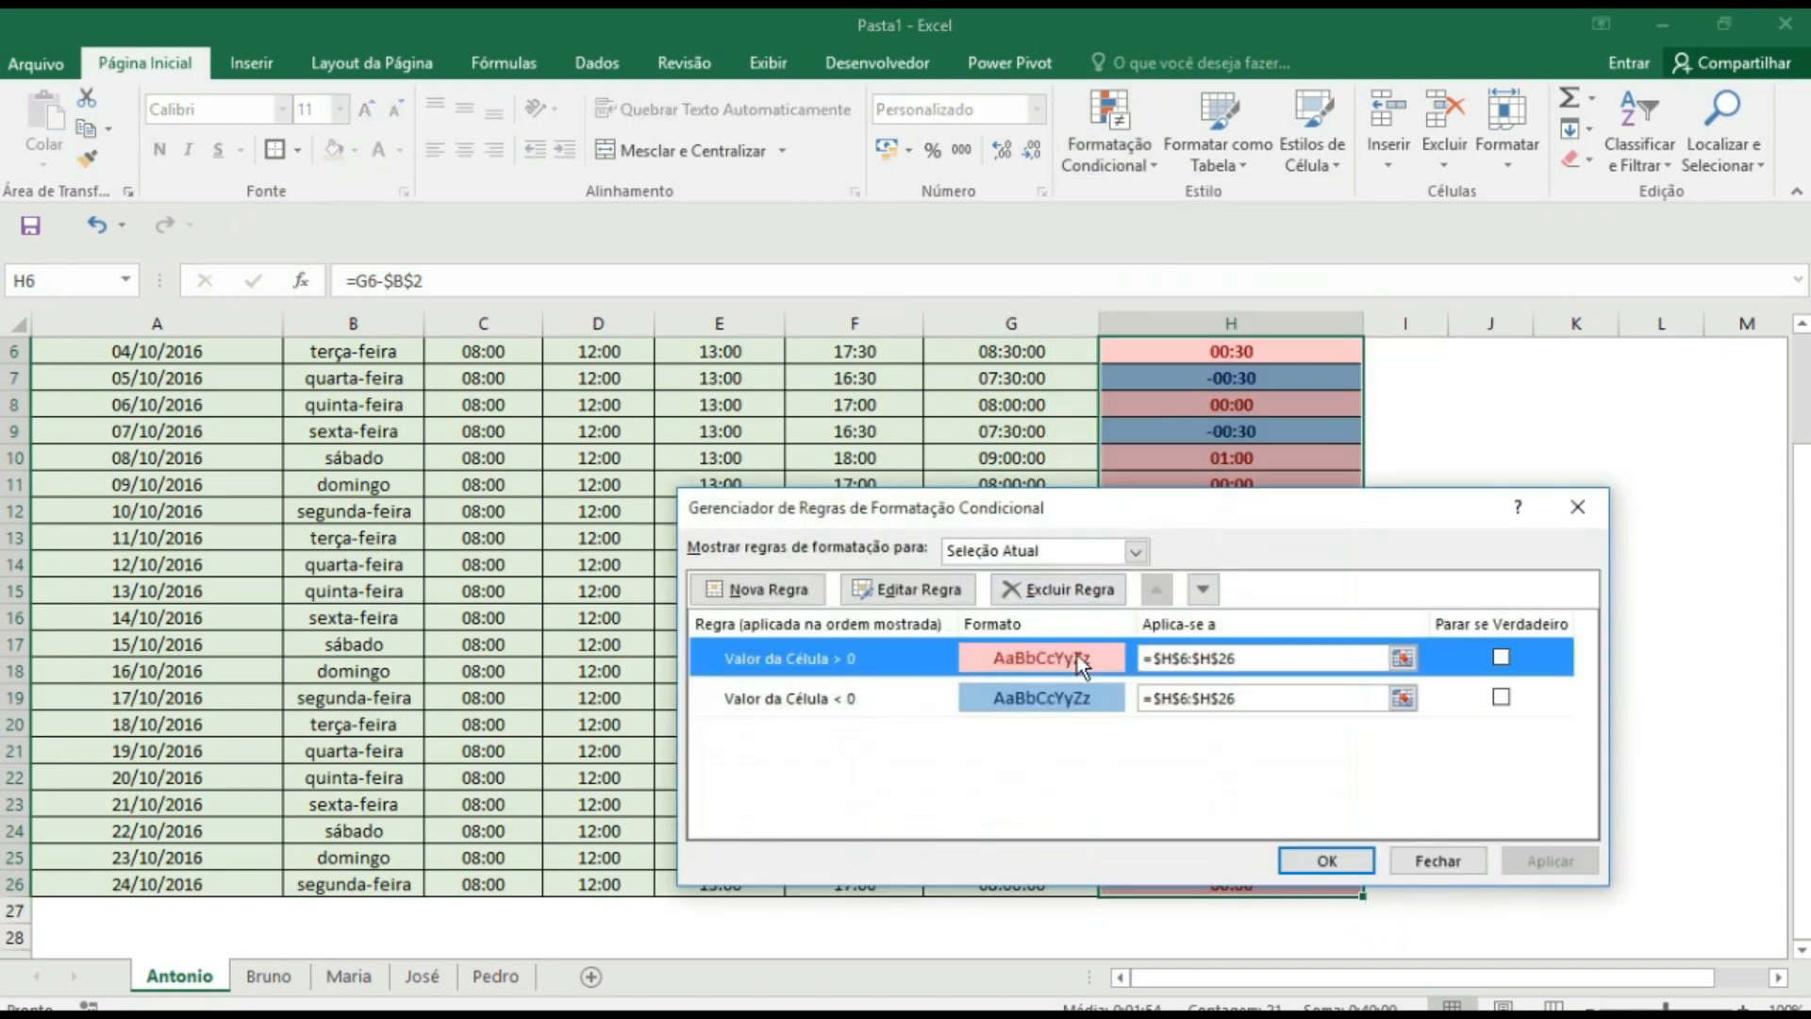
{"action": "left_click", "coordinate": [911, 587]}
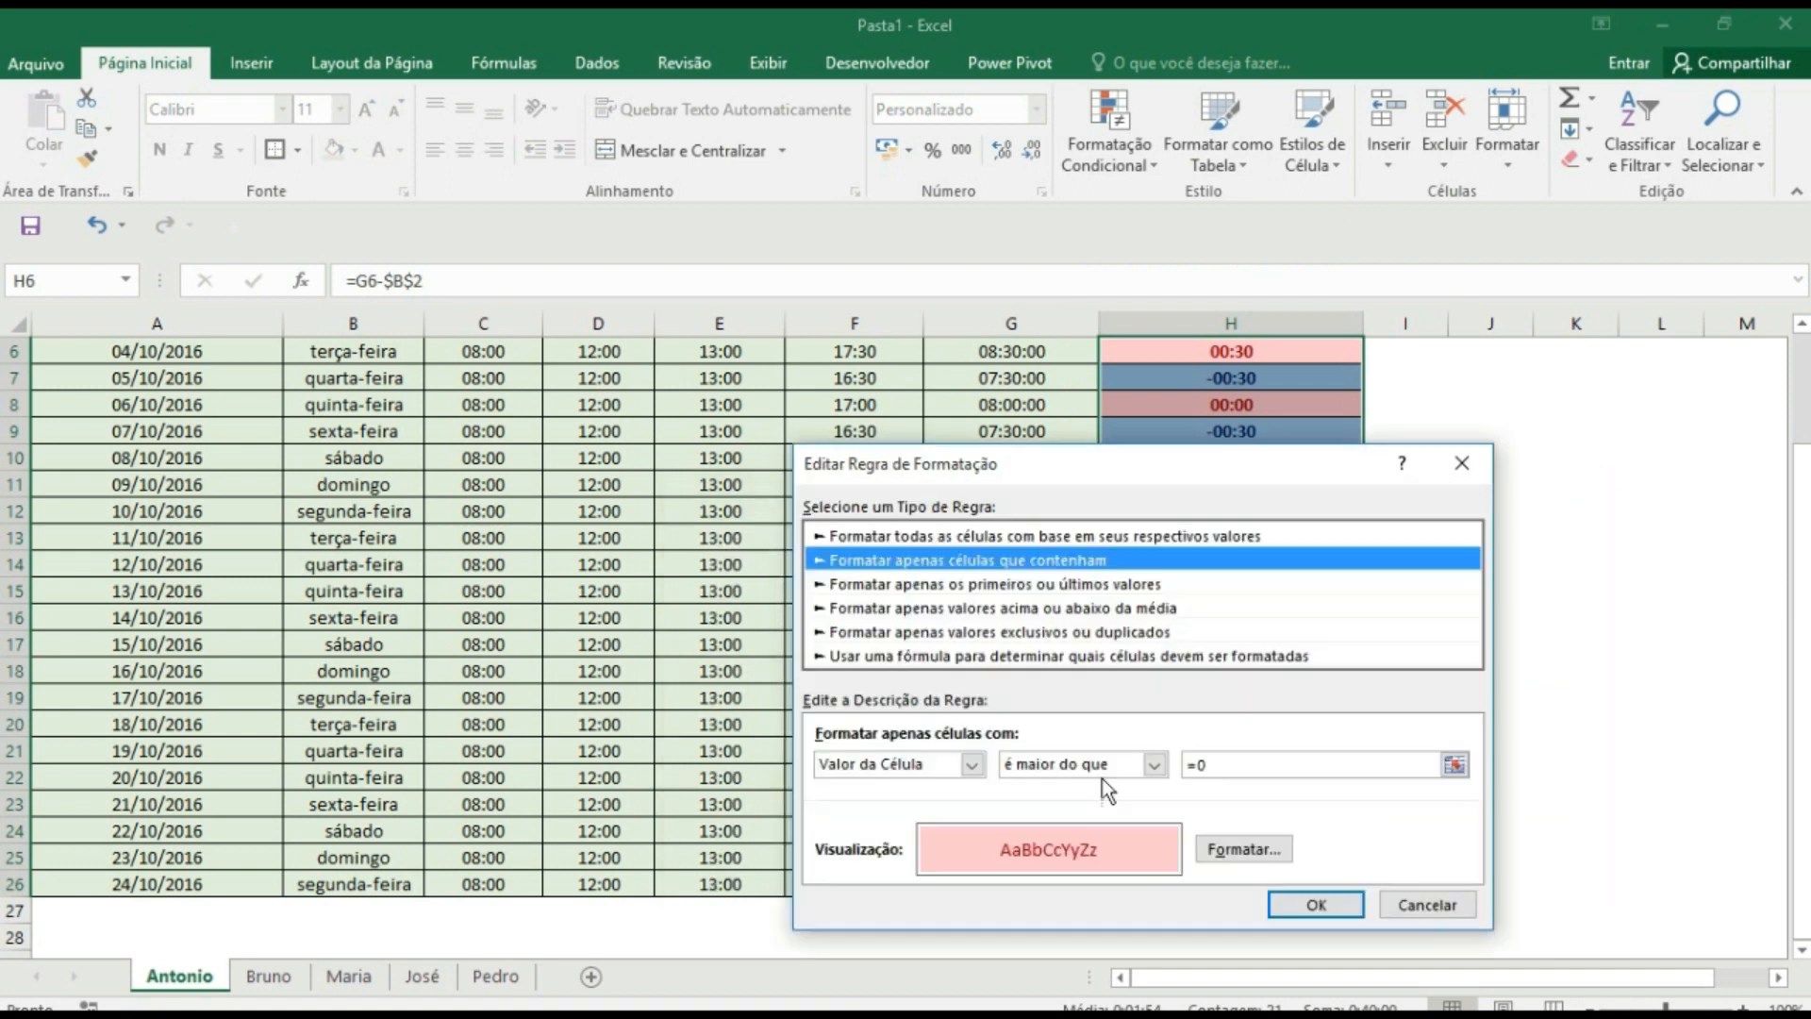
{"action": "left_click", "coordinate": [1207, 770]}
{"action": "type", "text": ",1"}
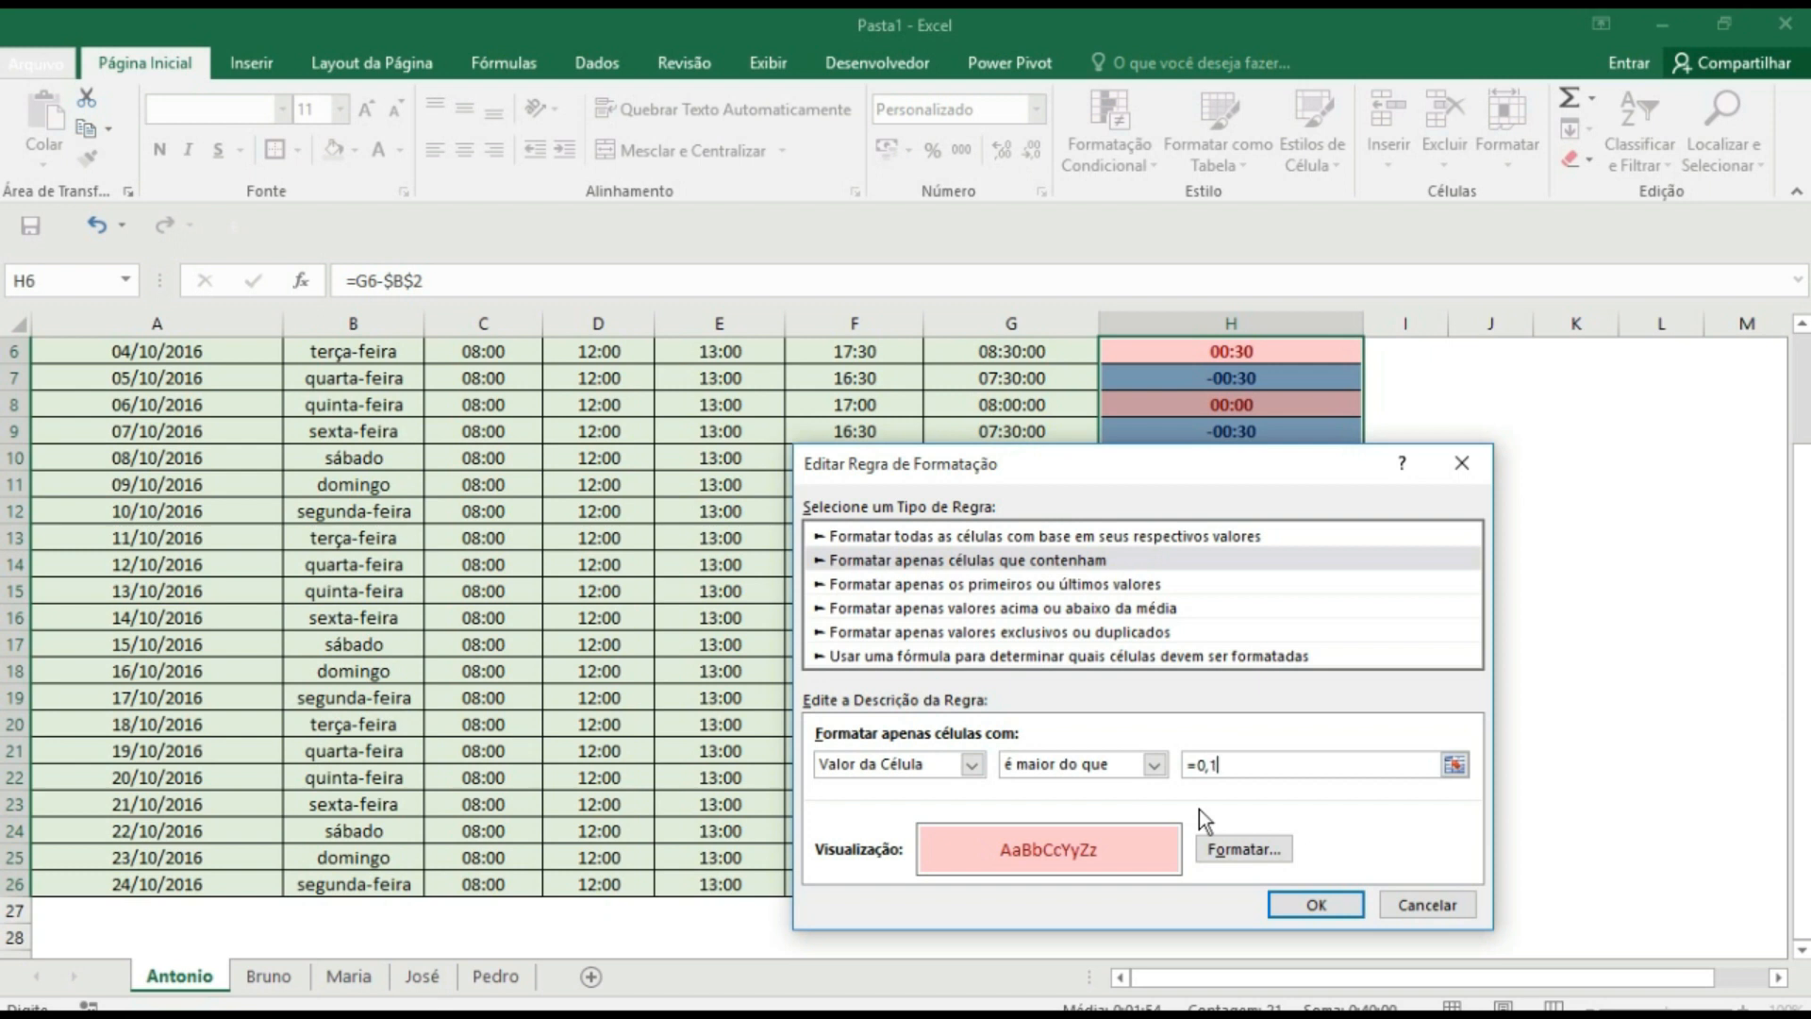
{"action": "left_click", "coordinate": [1304, 902]}
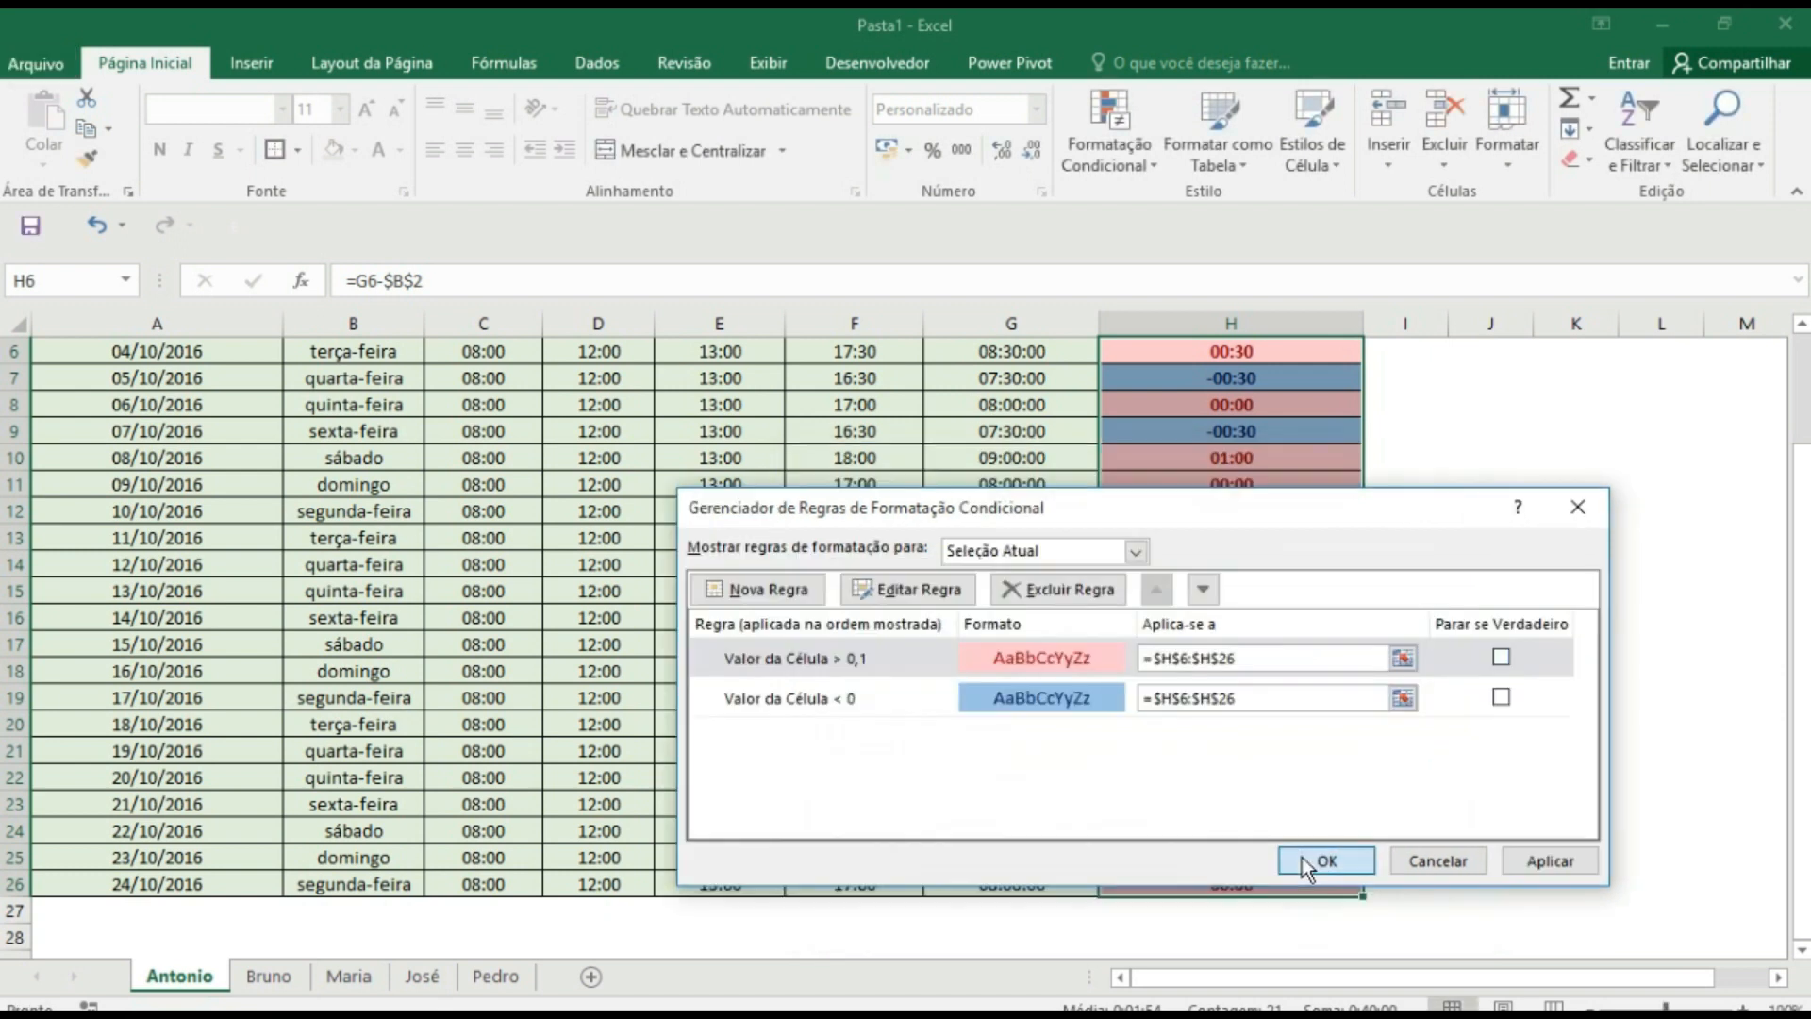
{"action": "left_click", "coordinate": [1303, 861]}
{"action": "left_click", "coordinate": [1491, 617]}
{"action": "scroll", "coordinate": [1491, 566], "scroll_direction": "up", "scroll_amount": 1}
- Delete the greater-than 0,1 conditional formatting rule from H6:H26
{"action": "left_click", "coordinate": [1312, 458]}
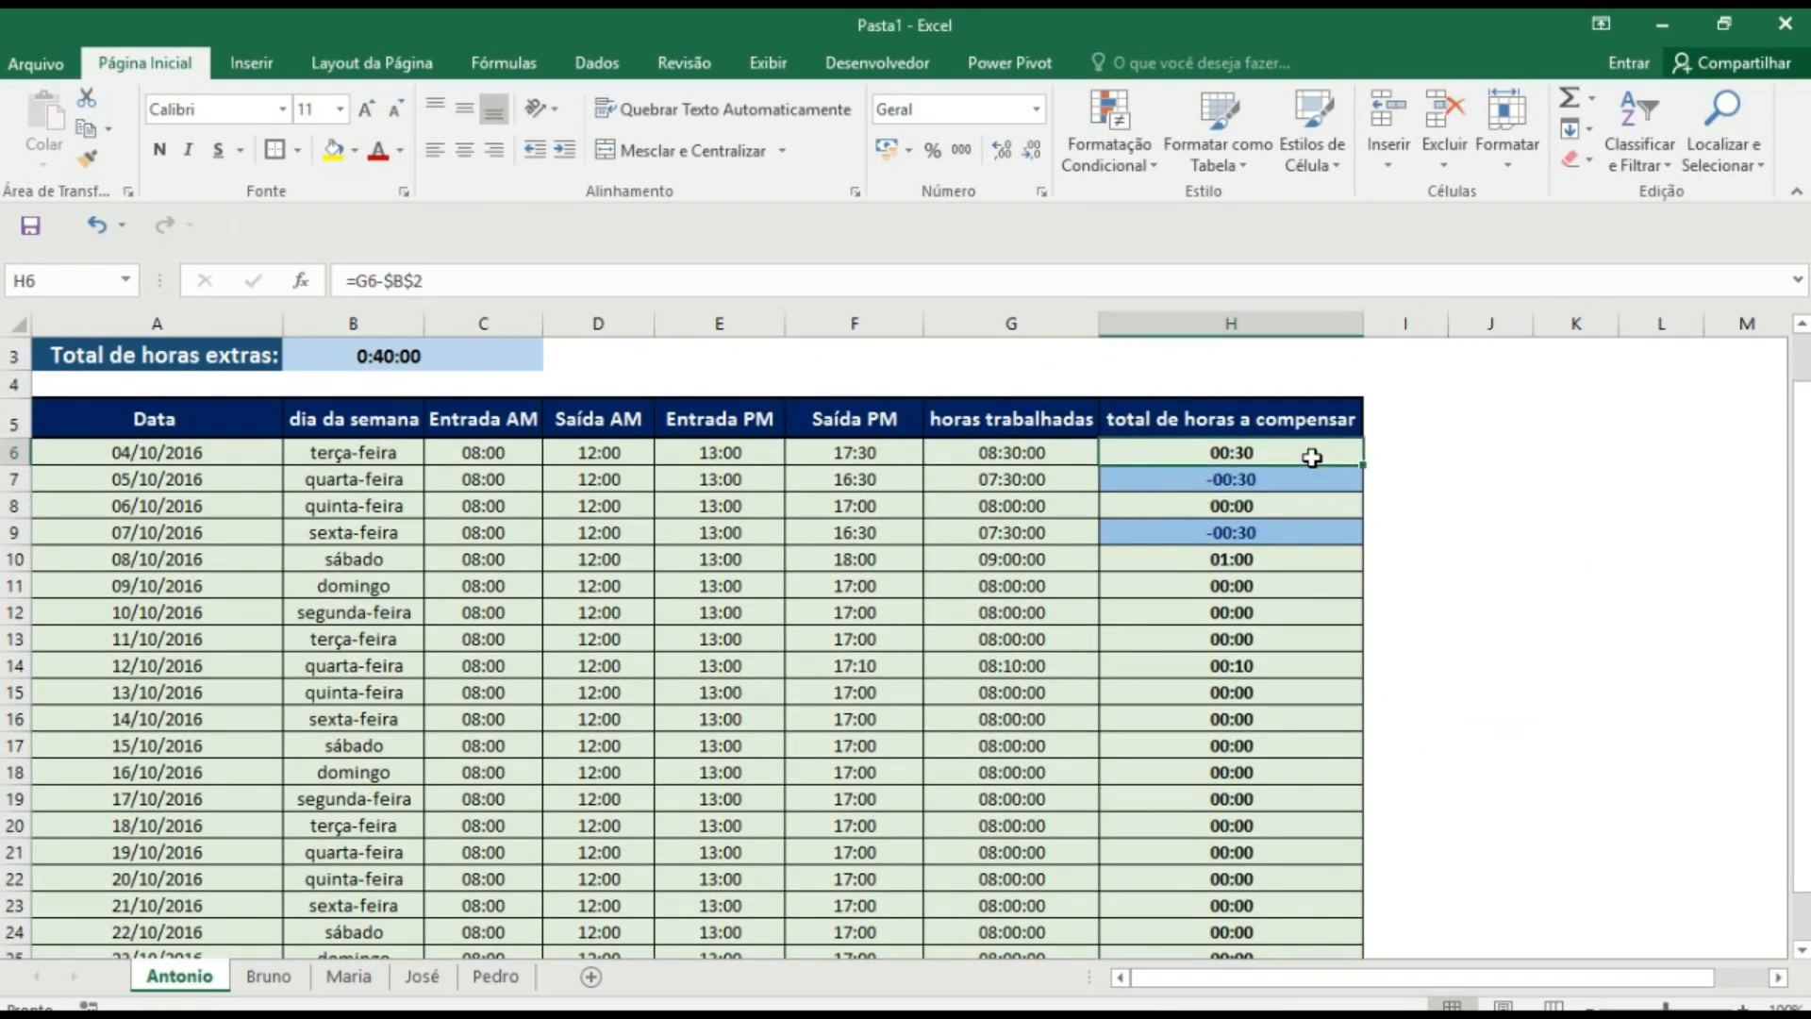
{"action": "left_click_drag", "start_coordinate": [1312, 458], "coordinate": [1265, 987]}
{"action": "left_click", "coordinate": [1109, 132]}
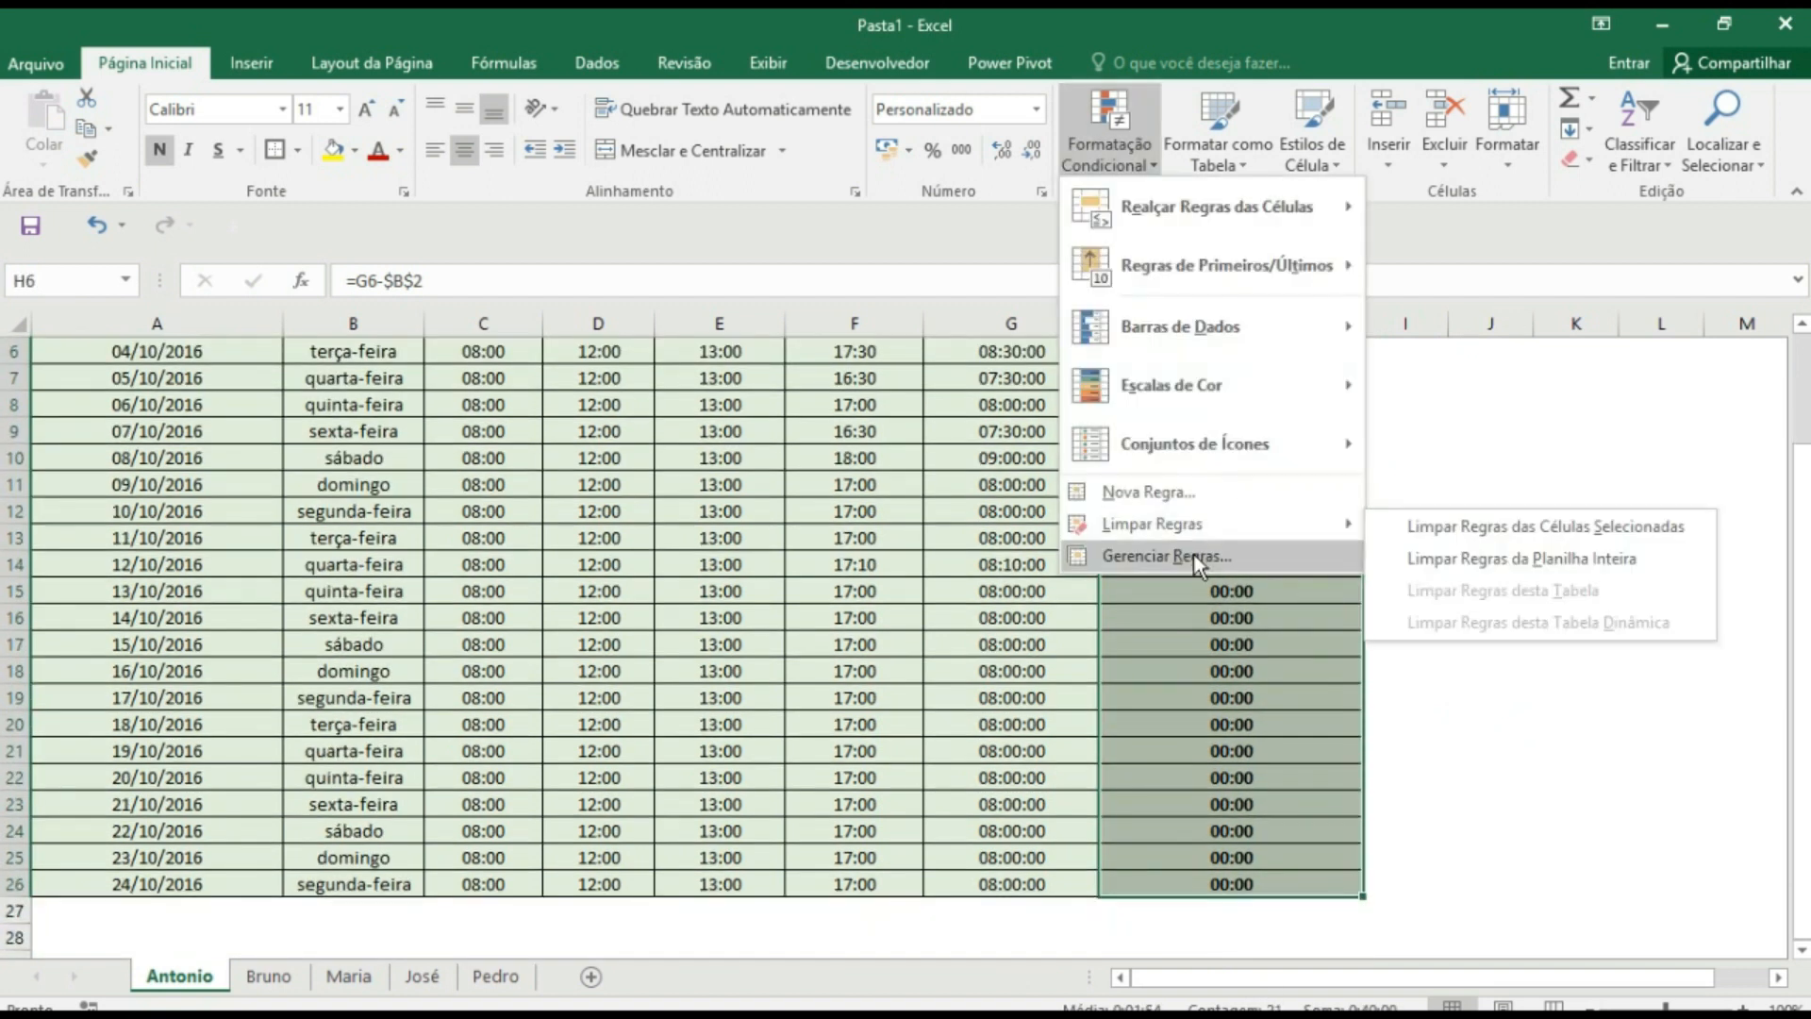
{"action": "left_click", "coordinate": [1196, 562]}
{"action": "left_click", "coordinate": [1080, 657]}
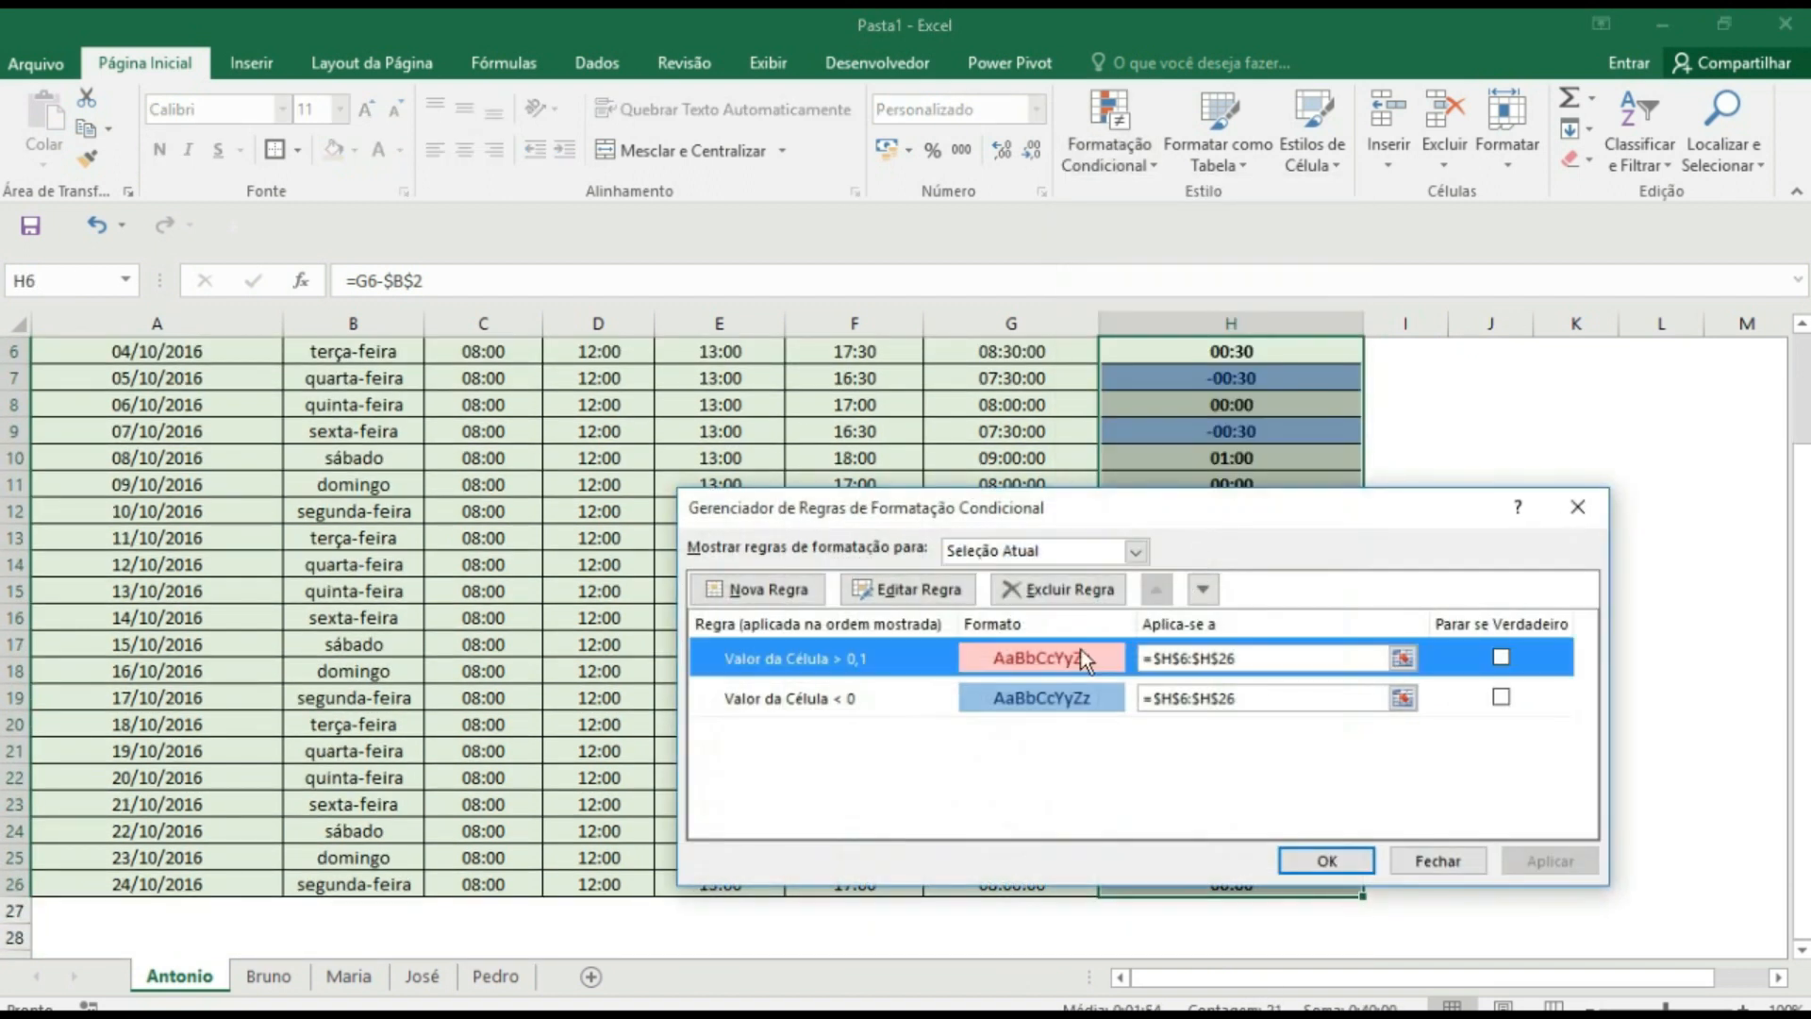
{"action": "left_click", "coordinate": [1073, 590]}
{"action": "key", "text": "Return"}
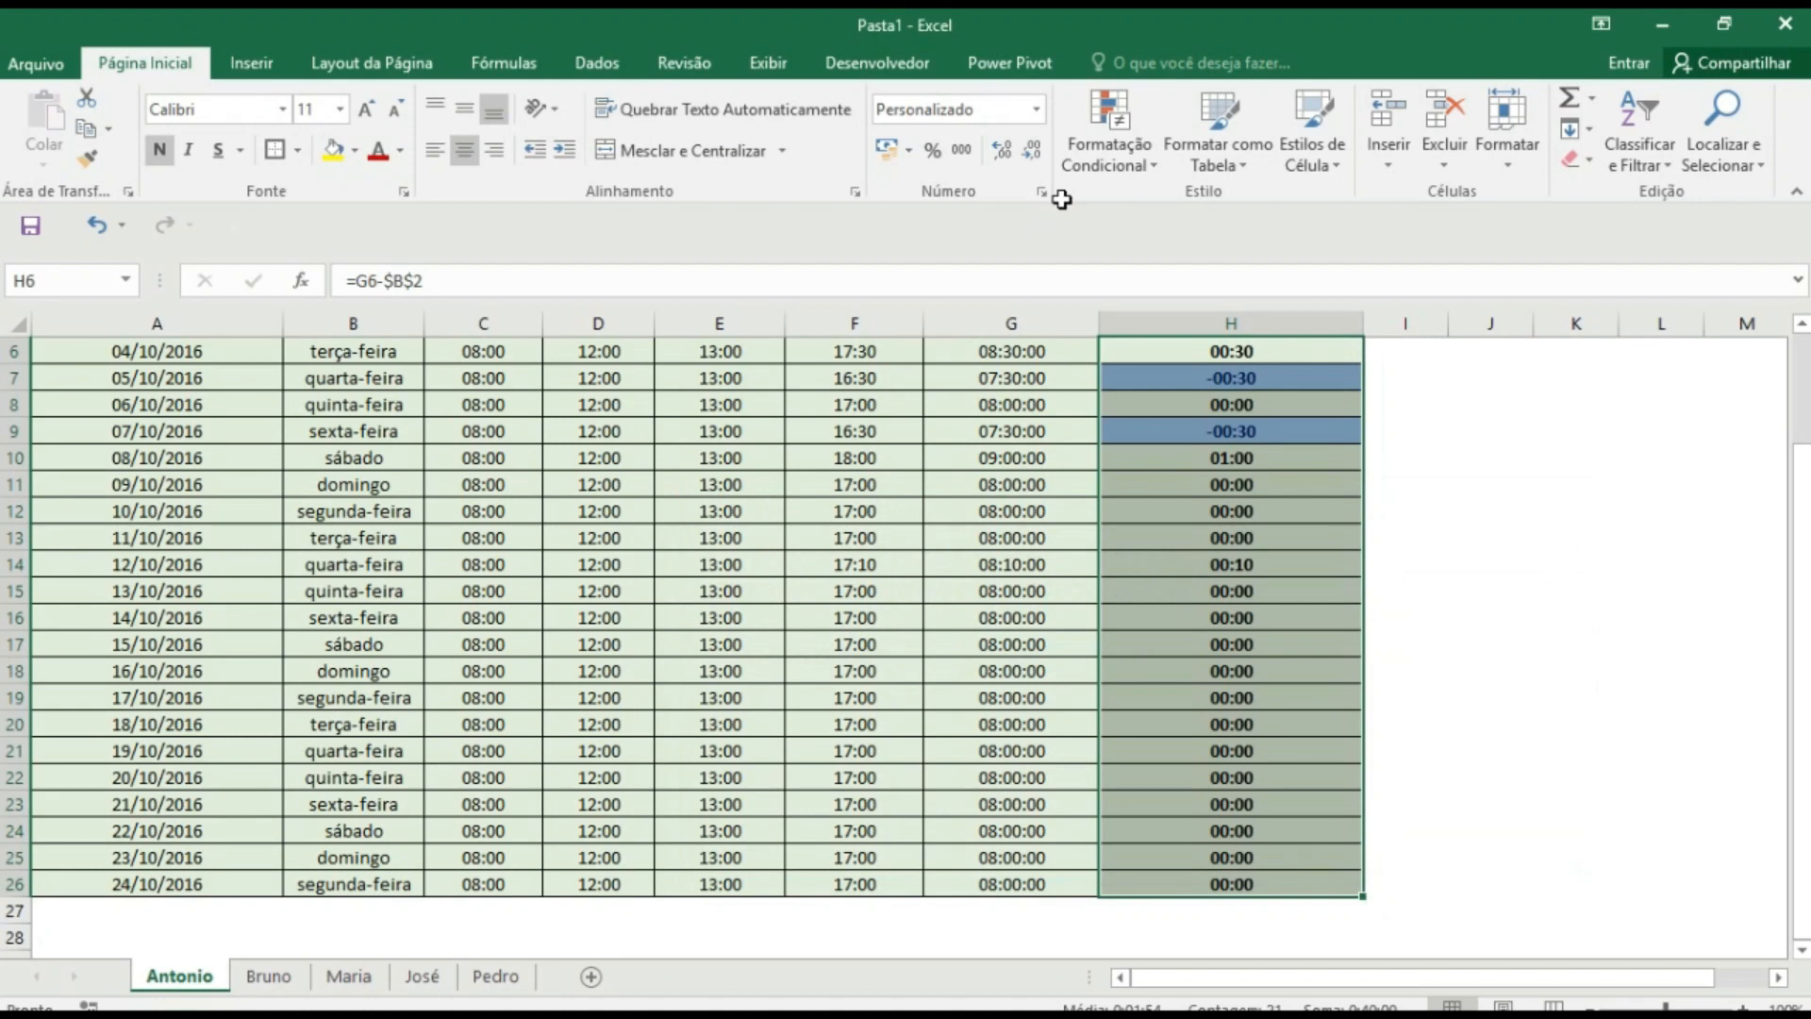
- Add a greater-than 00:01 highlight rule to H6:H26 with light red fill and dark red text
{"action": "left_click", "coordinate": [1113, 173]}
{"action": "mouse_move", "coordinate": [1241, 219]}
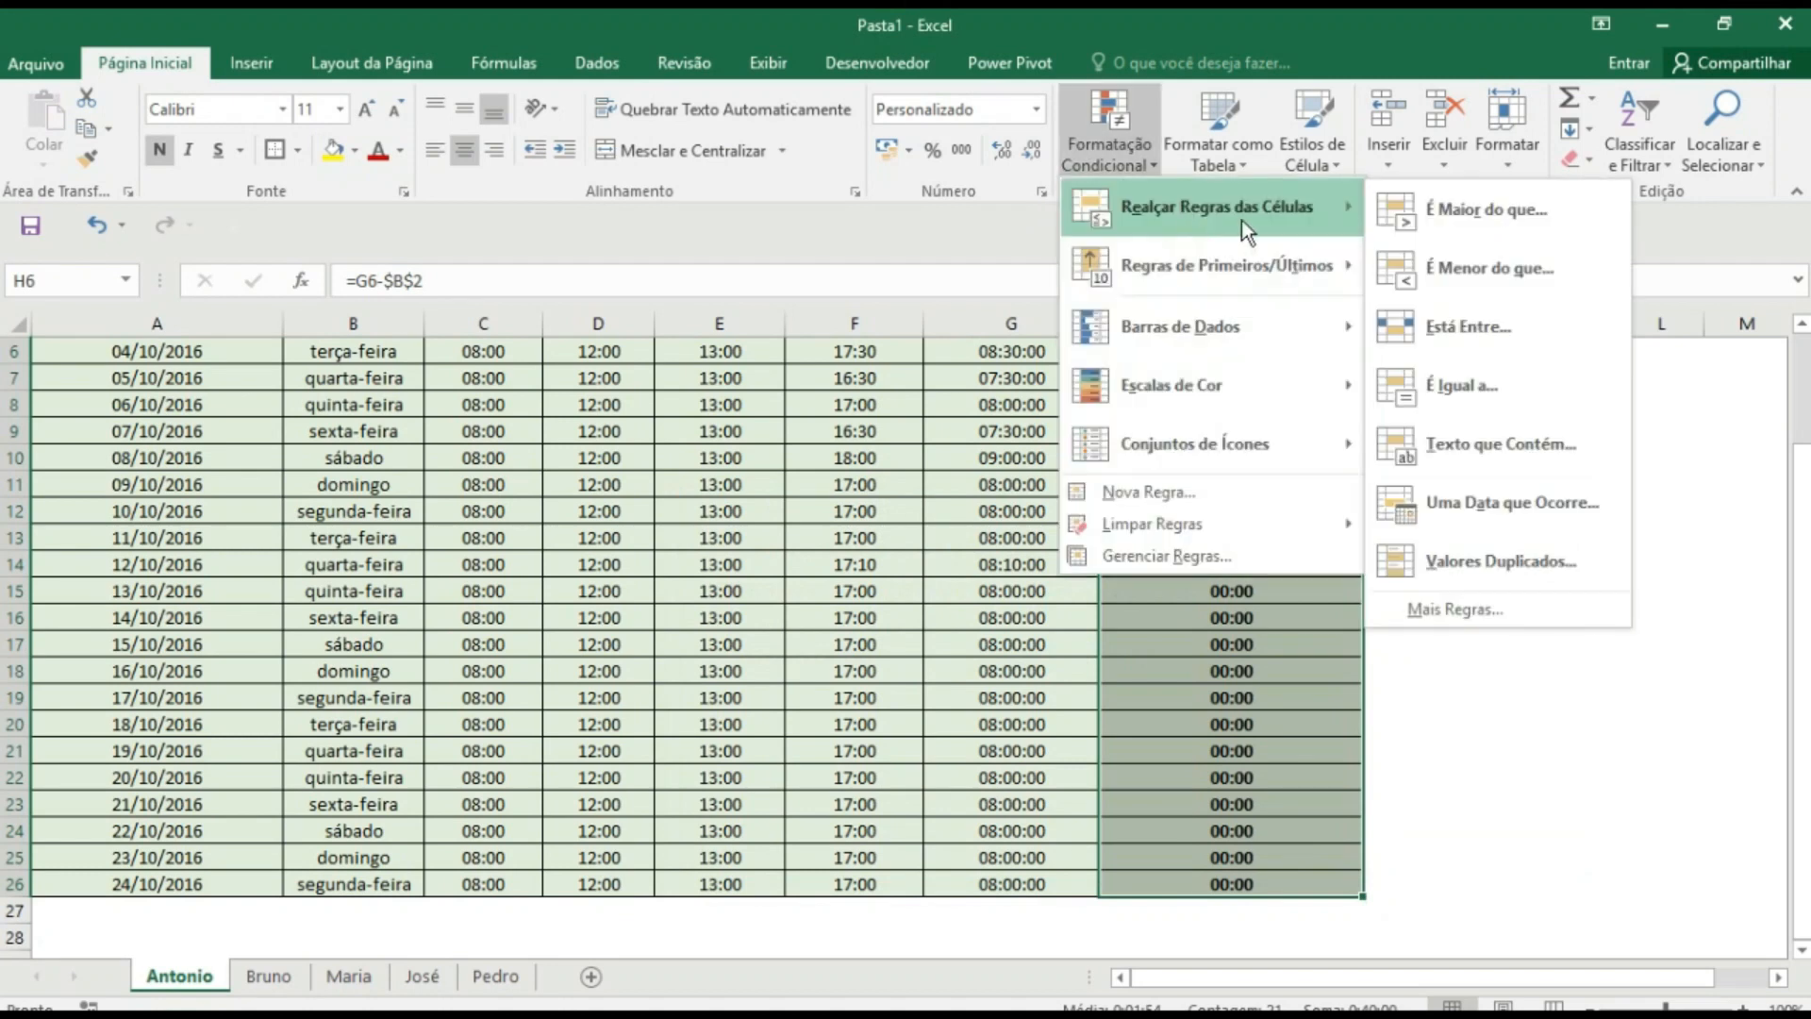
{"action": "left_click", "coordinate": [1428, 207]}
{"action": "key", "text": "BackSpace"}
{"action": "key", "text": "BackSpace"}
{"action": "key", "text": "BackSpace"}
{"action": "type", "text": ":01"}
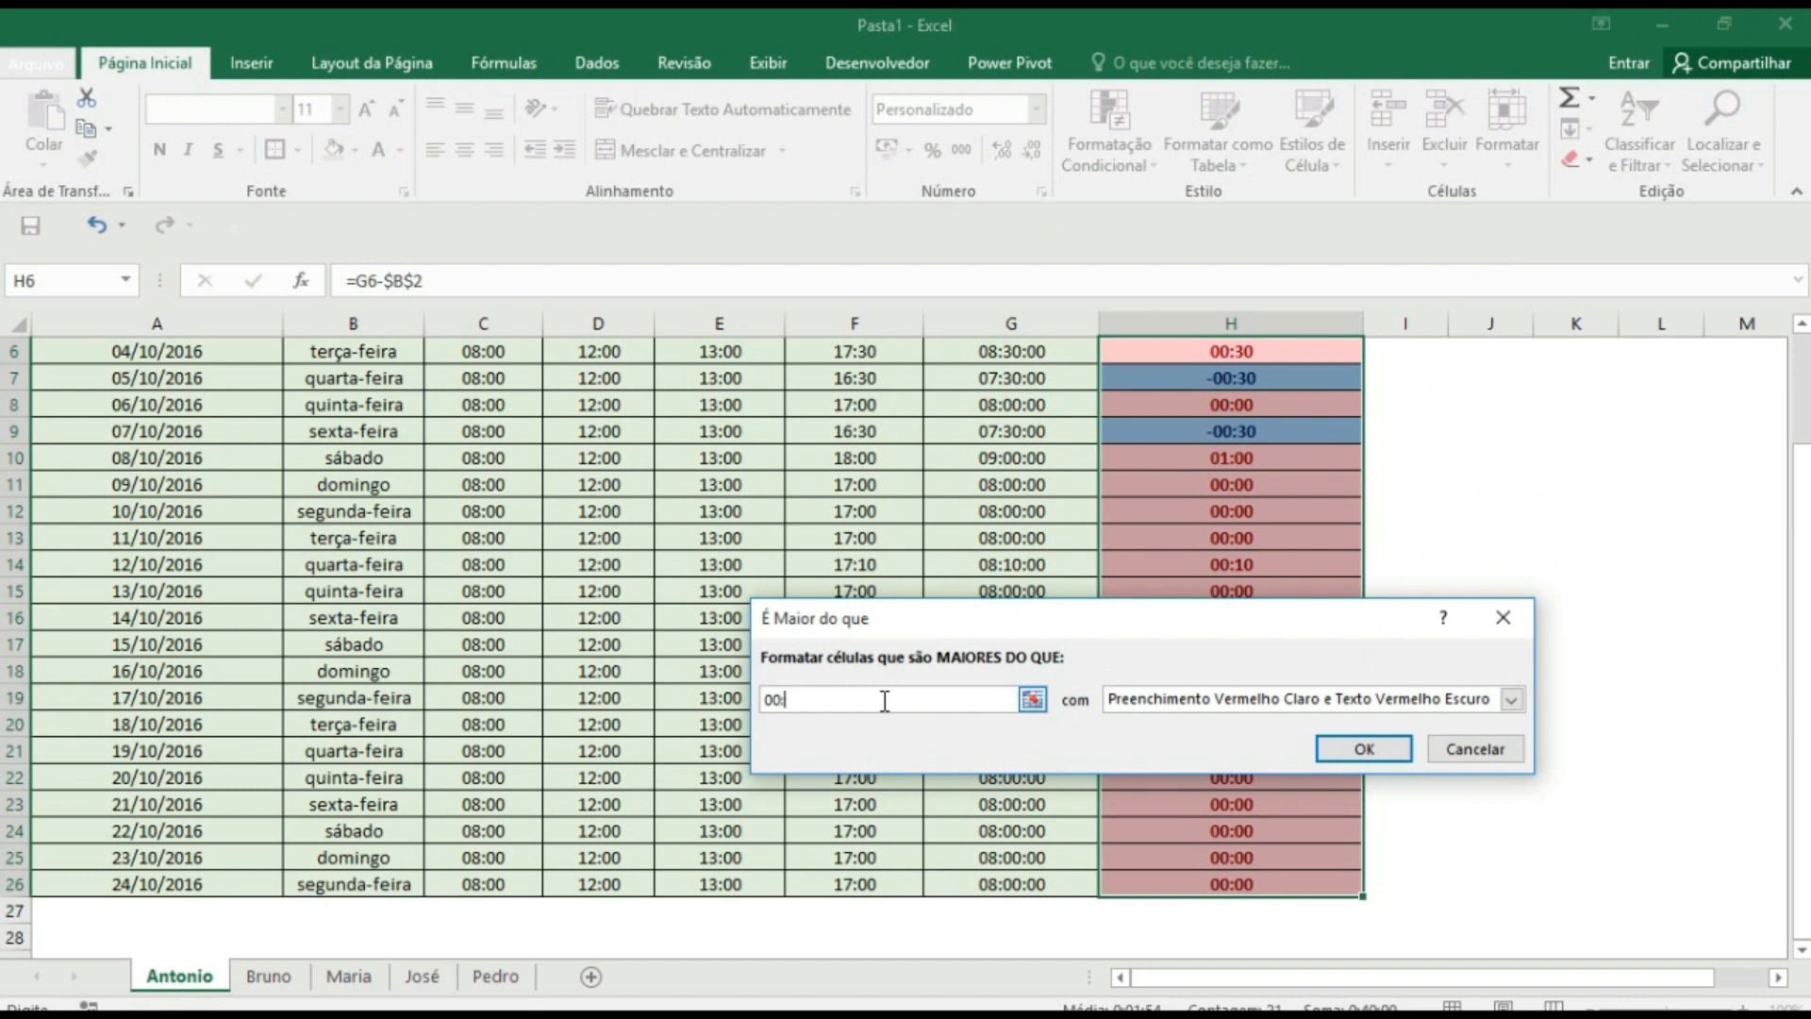
{"action": "key", "text": "Return"}
{"action": "left_click", "coordinate": [1561, 604]}
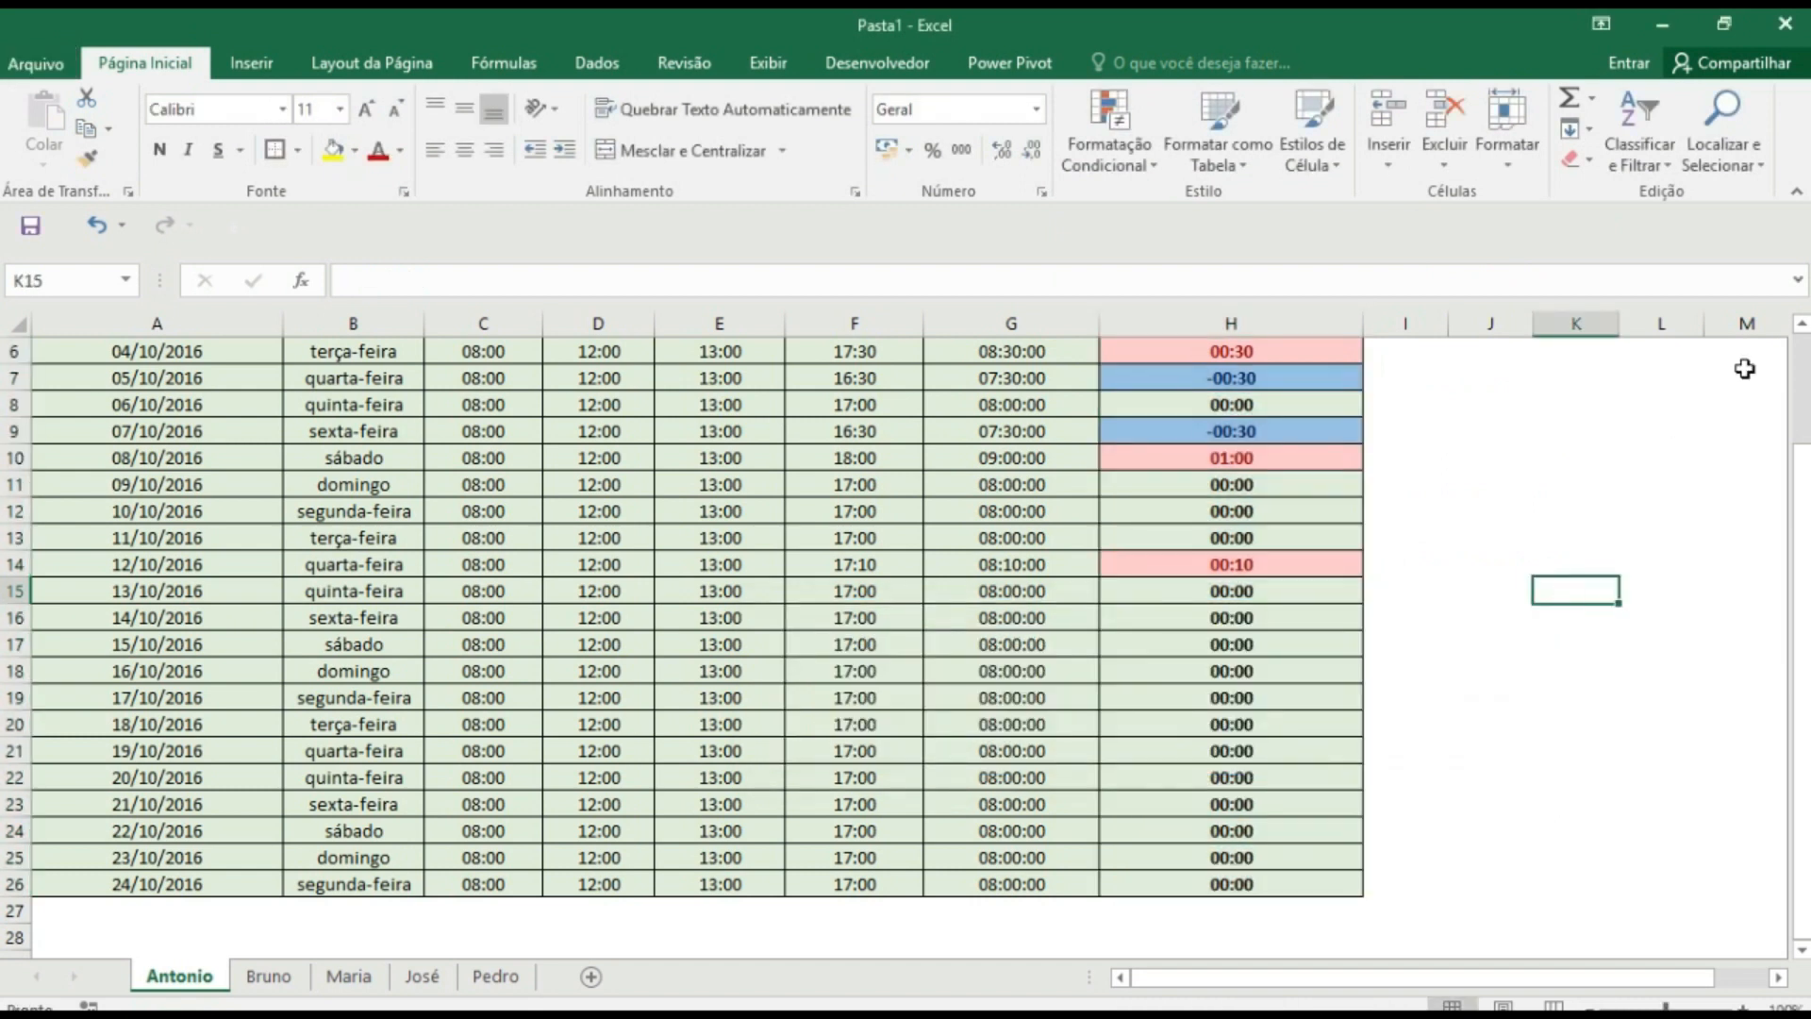
- Examine the highlighting of positive, negative and zero hours to compensate in column H
{"action": "left_click", "coordinate": [1801, 325]}
{"action": "left_click", "coordinate": [1801, 325]}
{"action": "left_click", "coordinate": [1800, 325]}
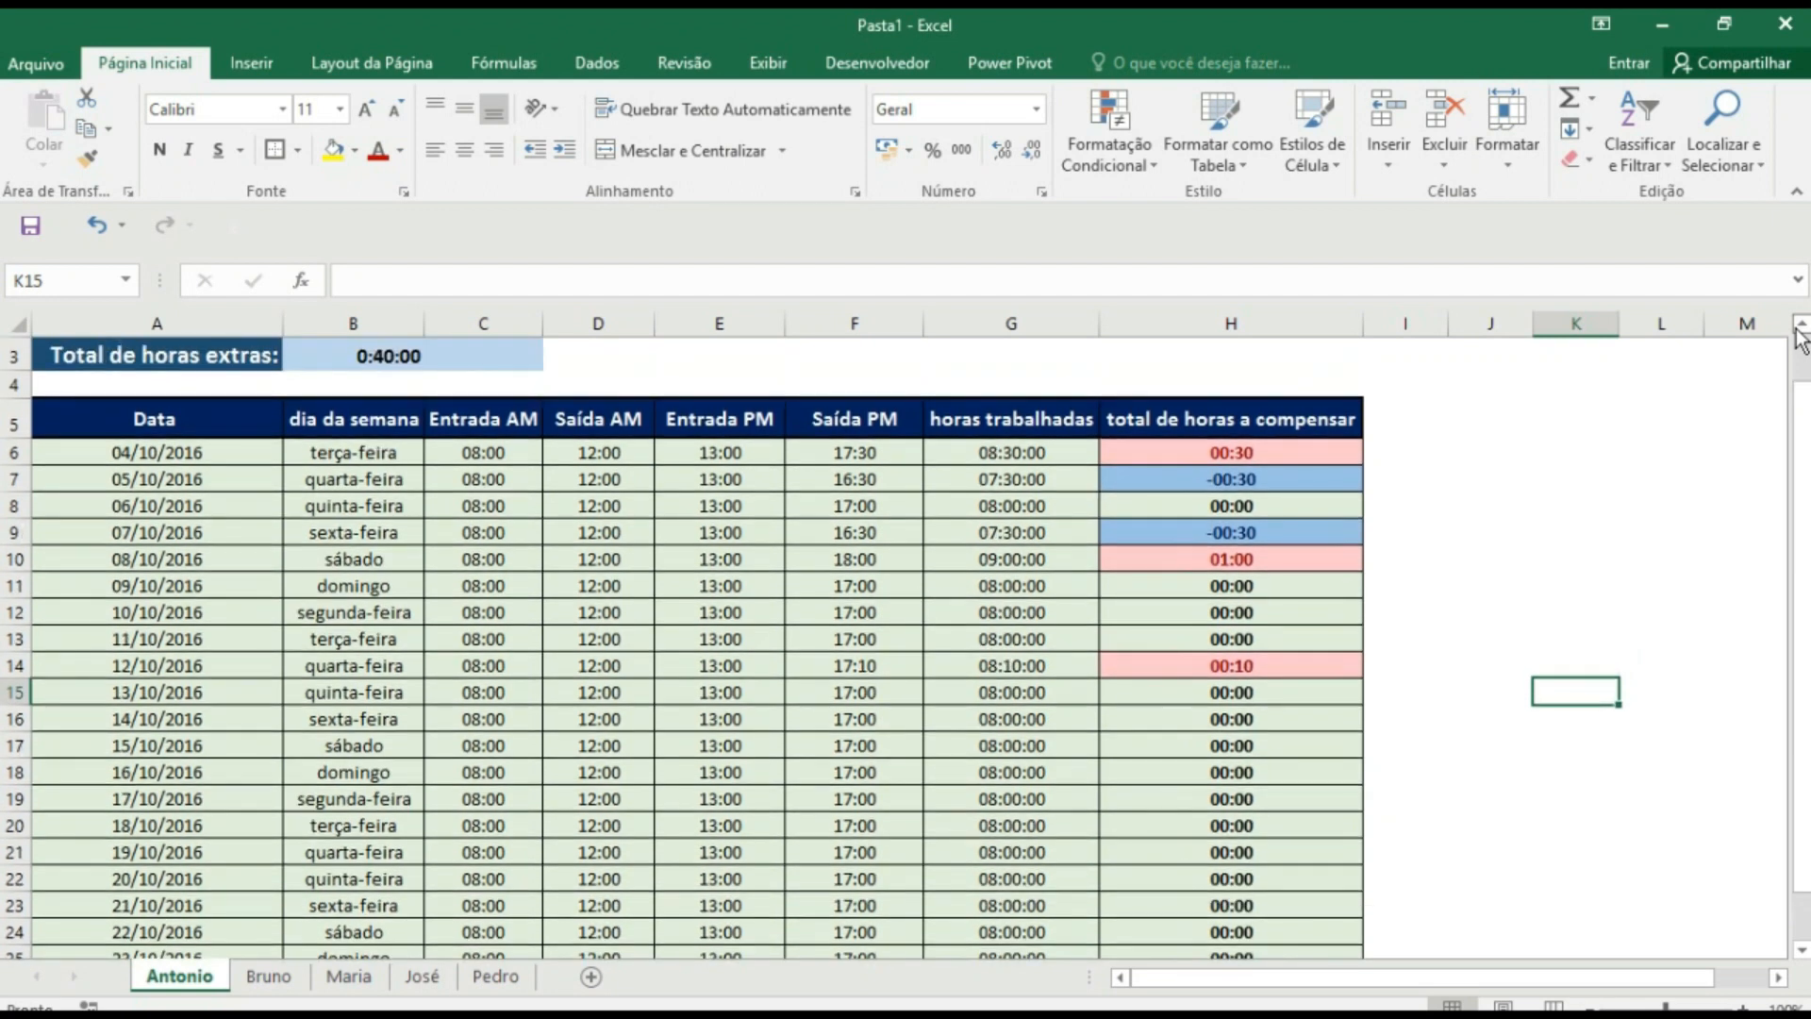
{"action": "left_click", "coordinate": [1571, 531]}
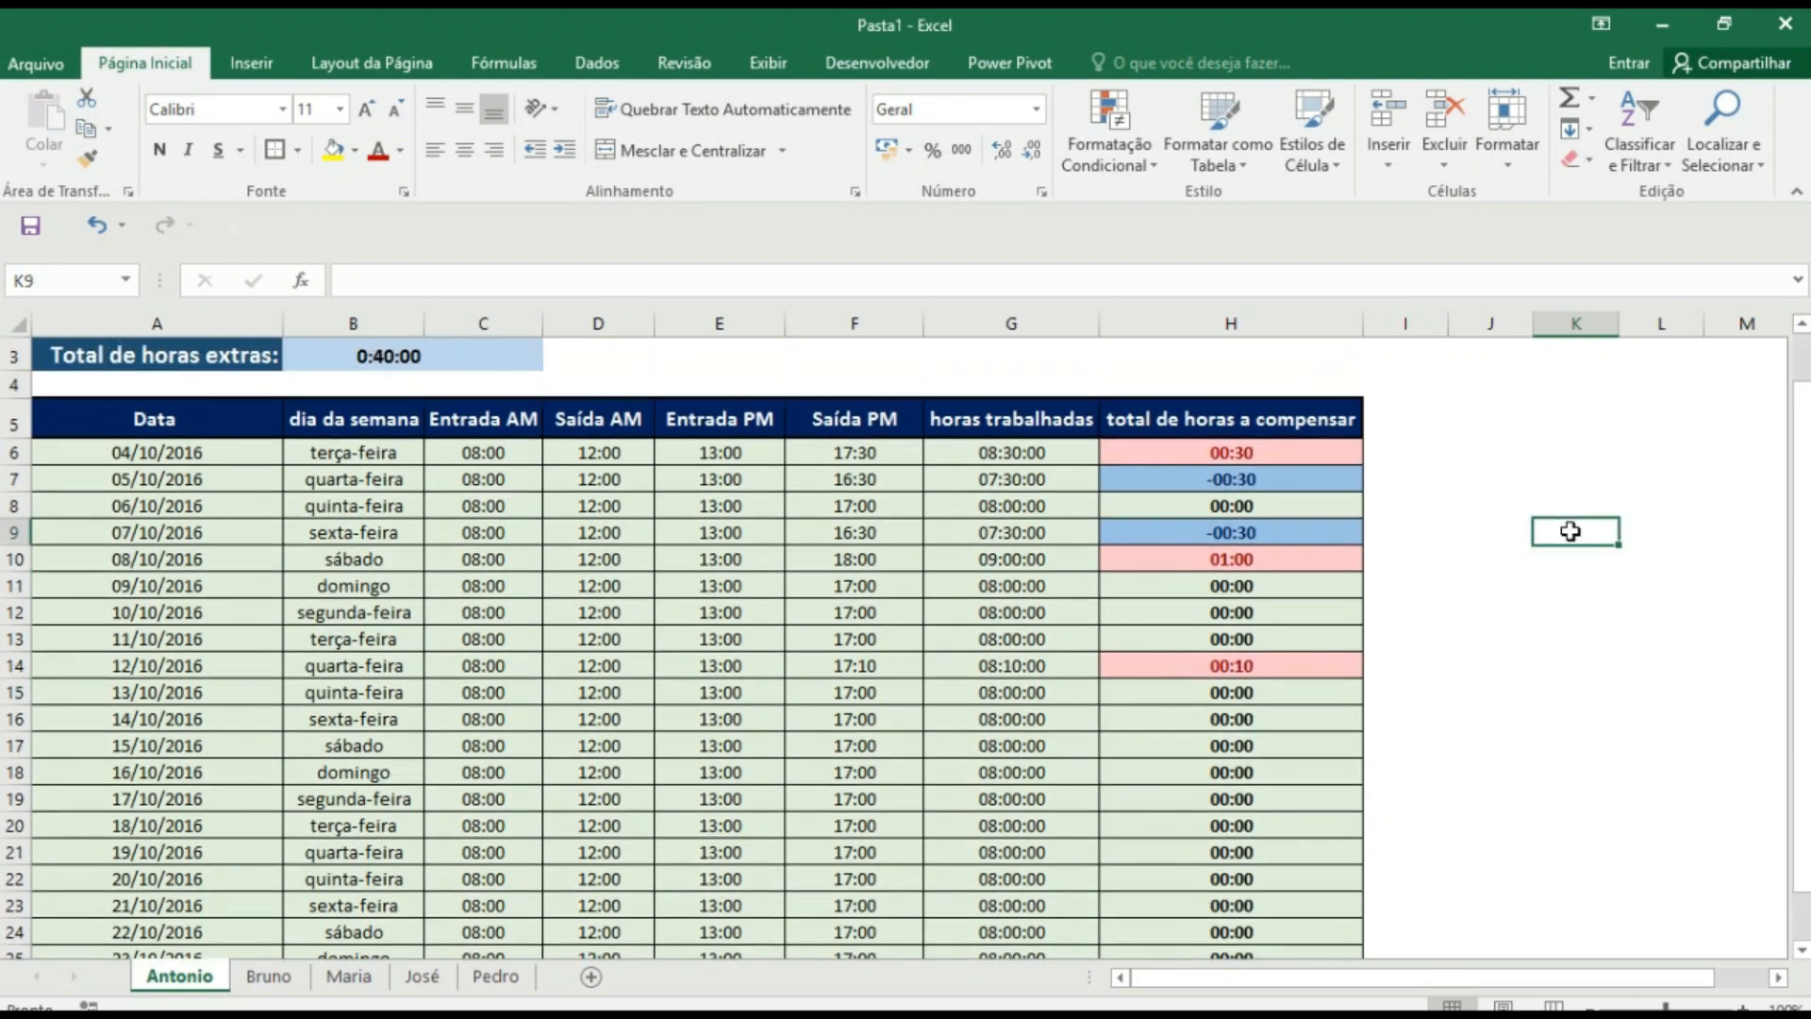
{"action": "left_click", "coordinate": [1345, 657]}
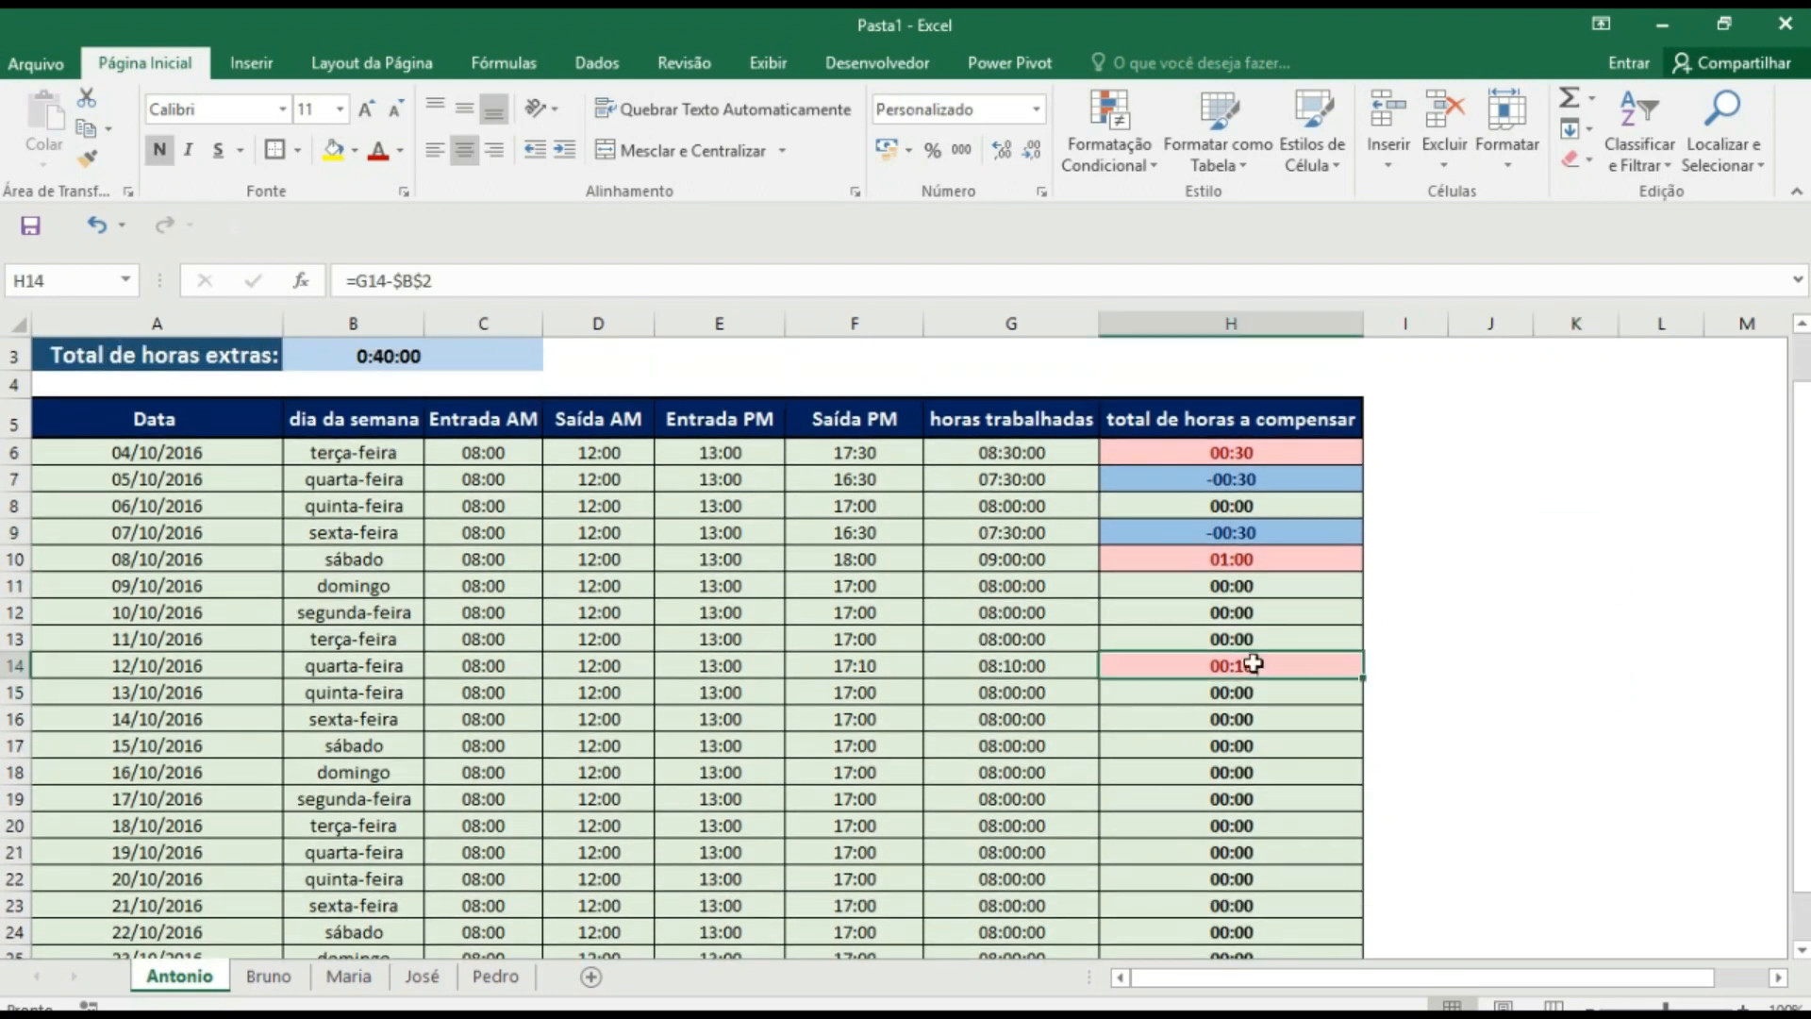
{"action": "left_click", "coordinate": [1258, 563]}
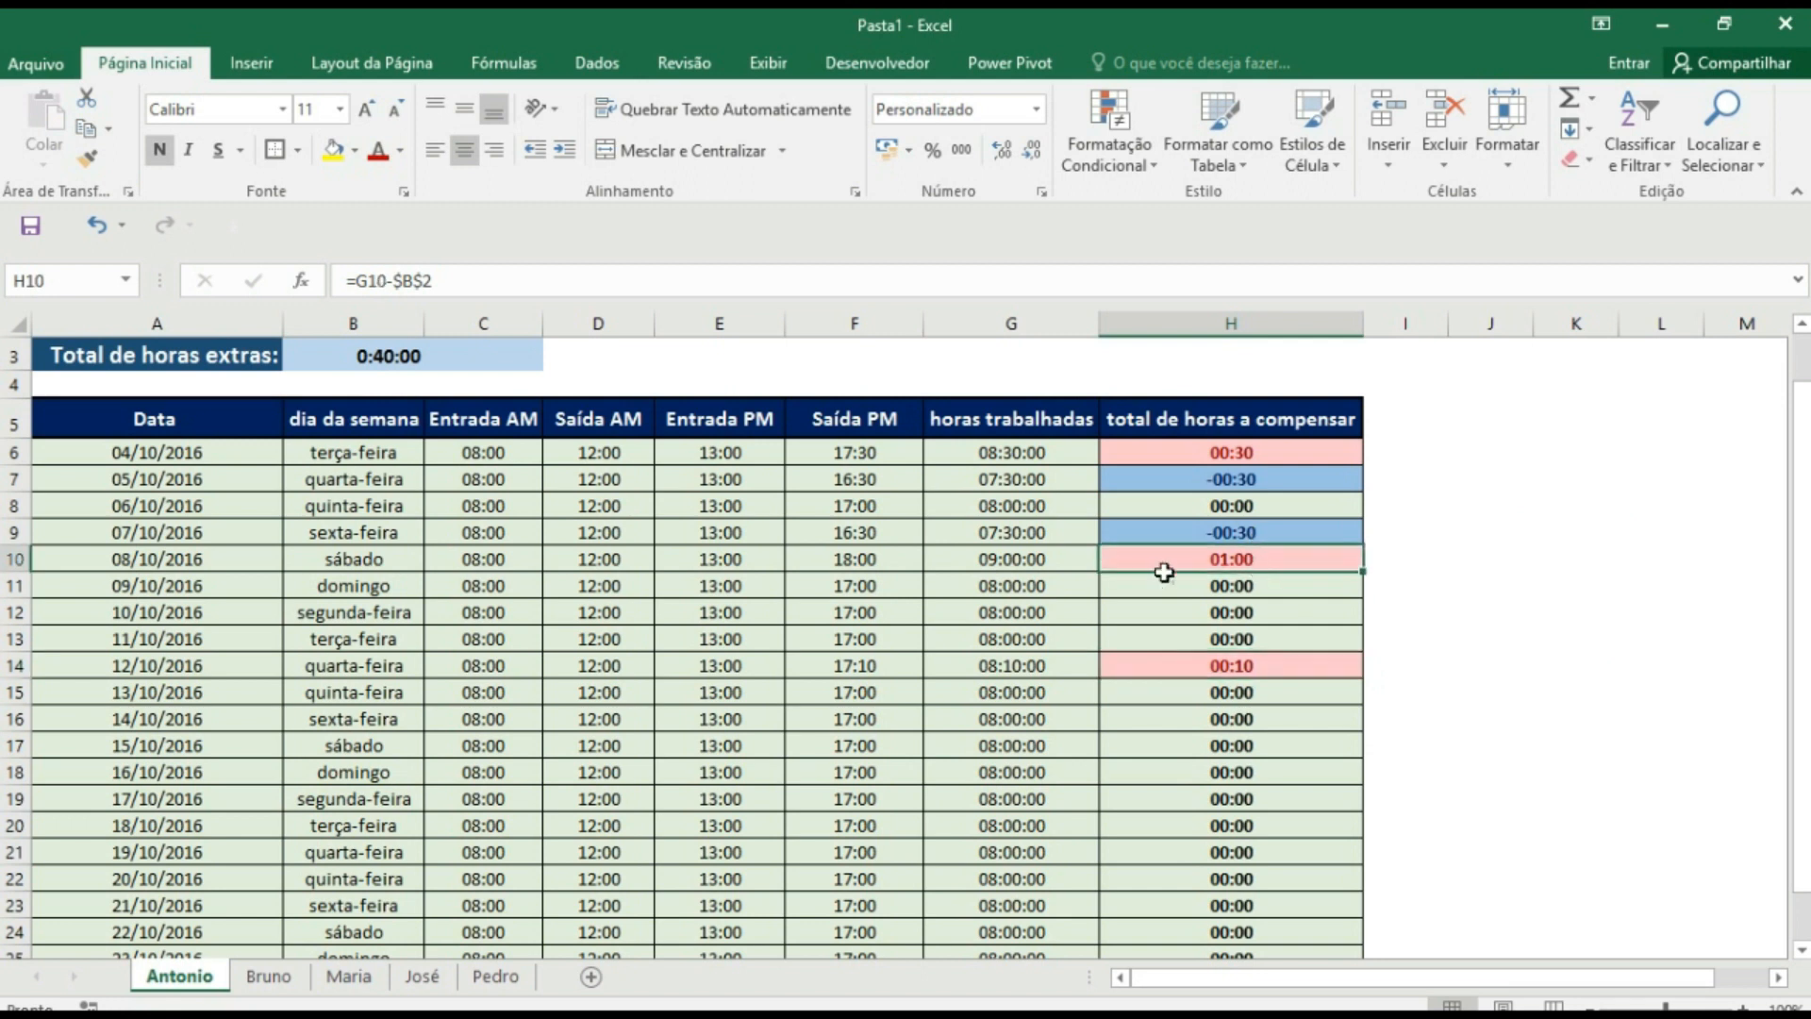
{"action": "left_click", "coordinate": [1225, 441]}
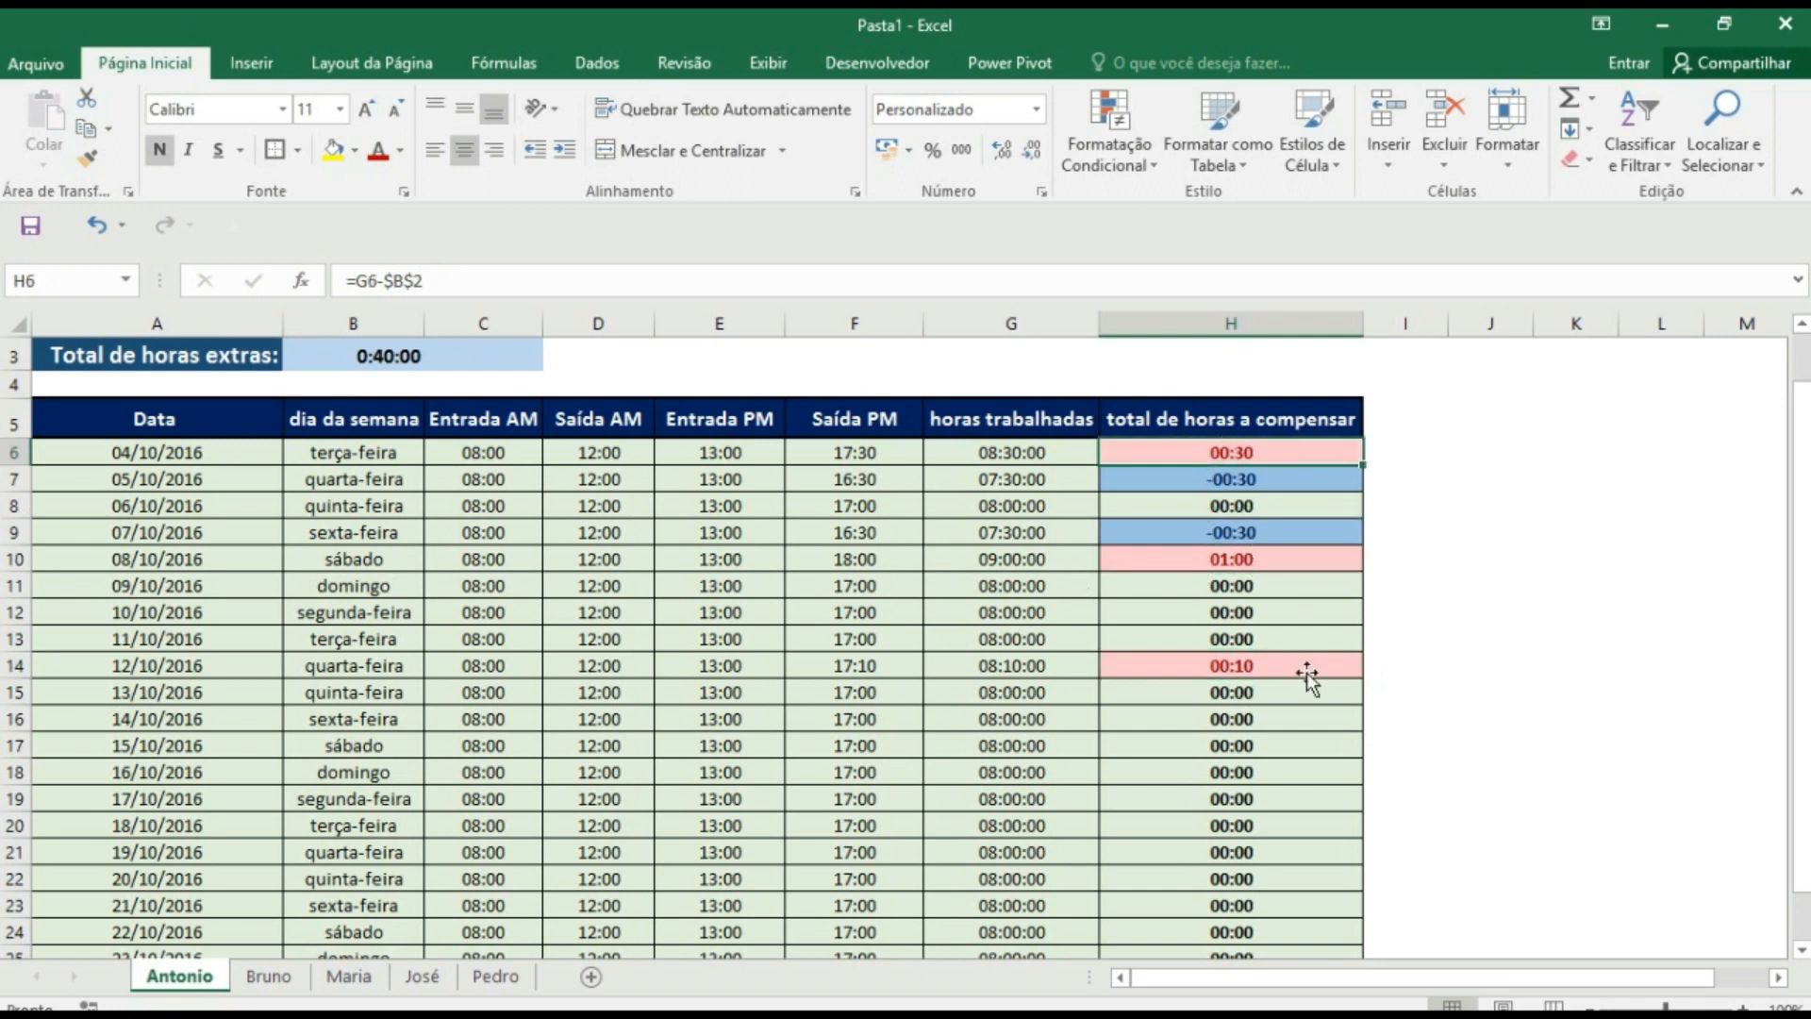
{"action": "left_click", "coordinate": [1256, 612]}
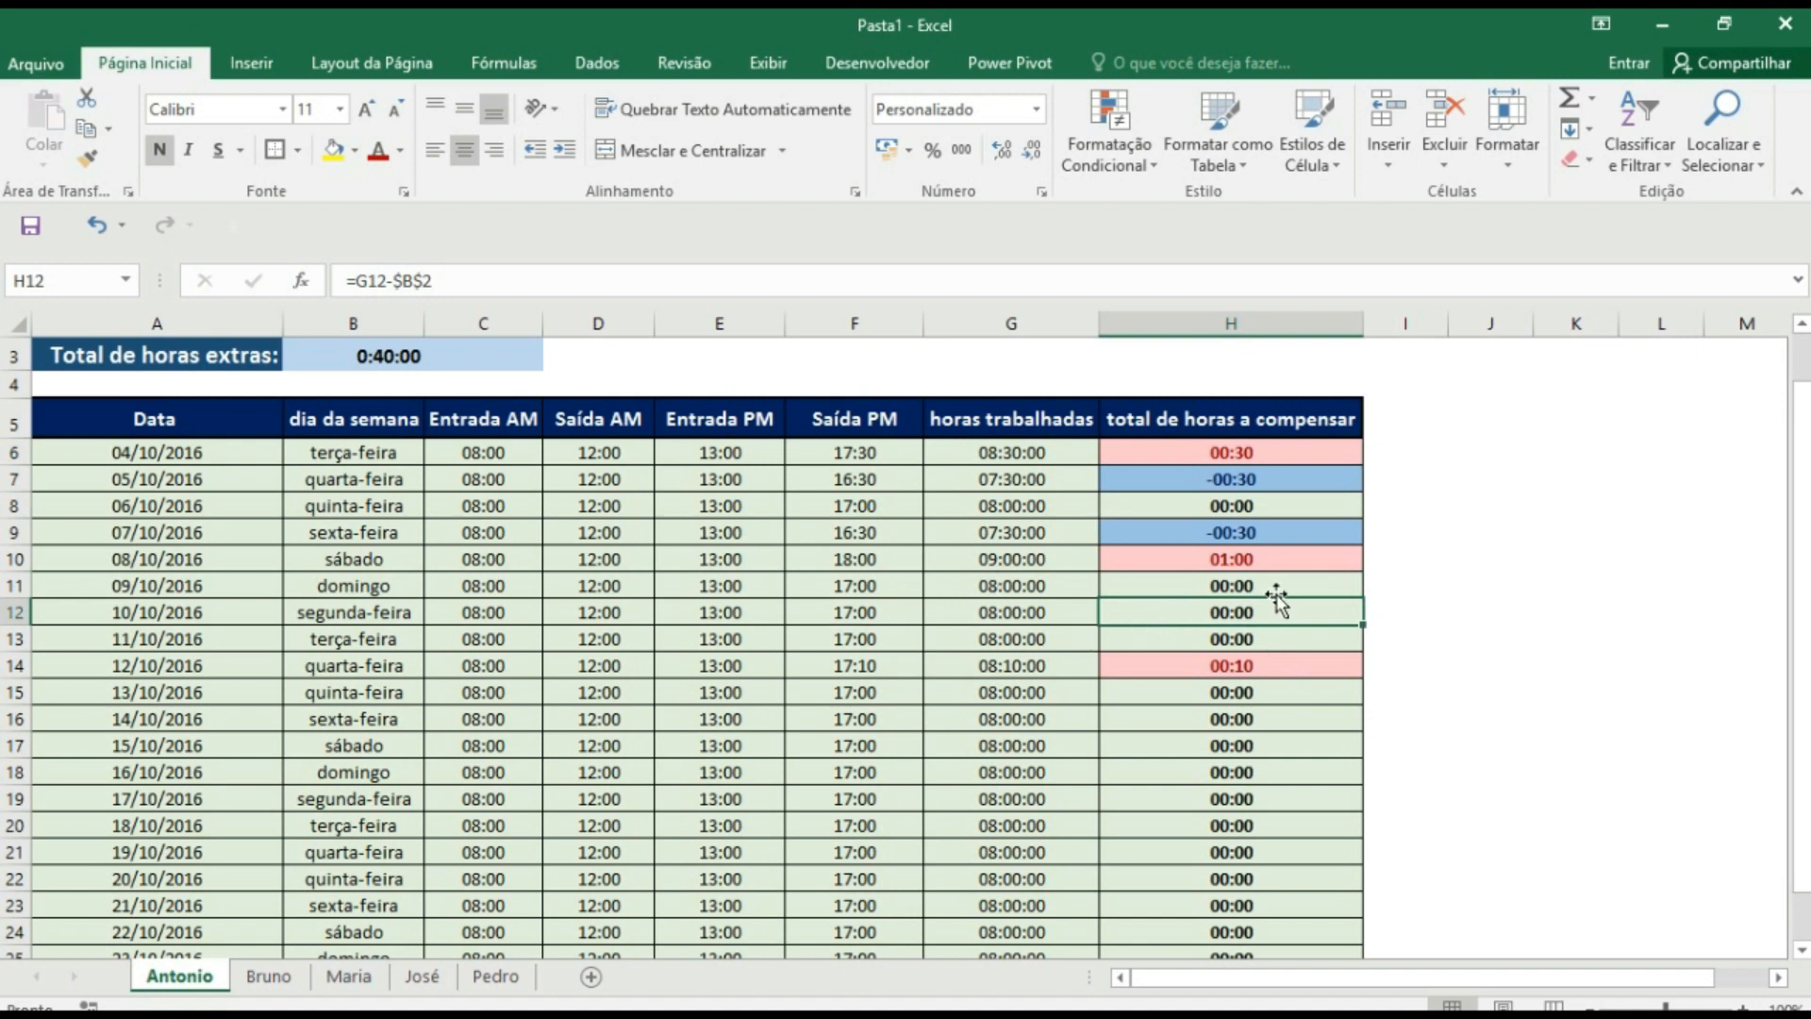
- Set the afternoon exit time in F17 to 17:05 and check H17 and the total overtime in B3
{"action": "left_click", "coordinate": [875, 747]}
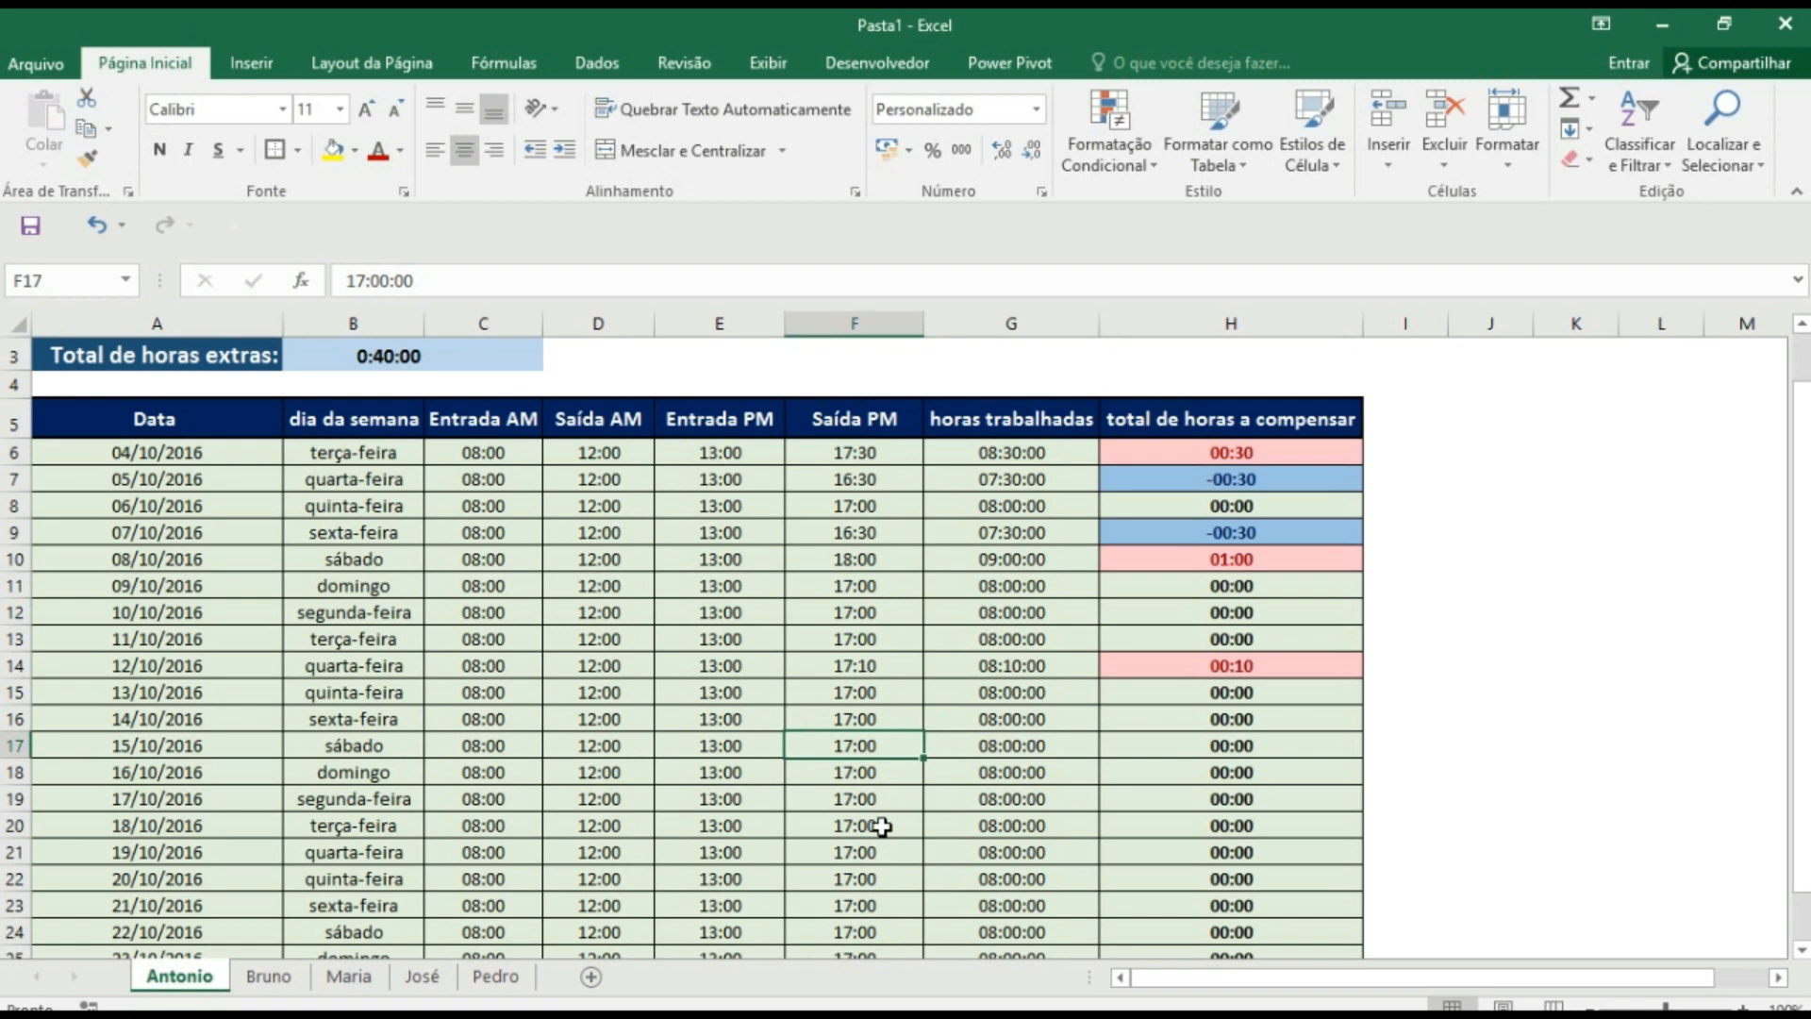
{"action": "type", "text": "17:05"}
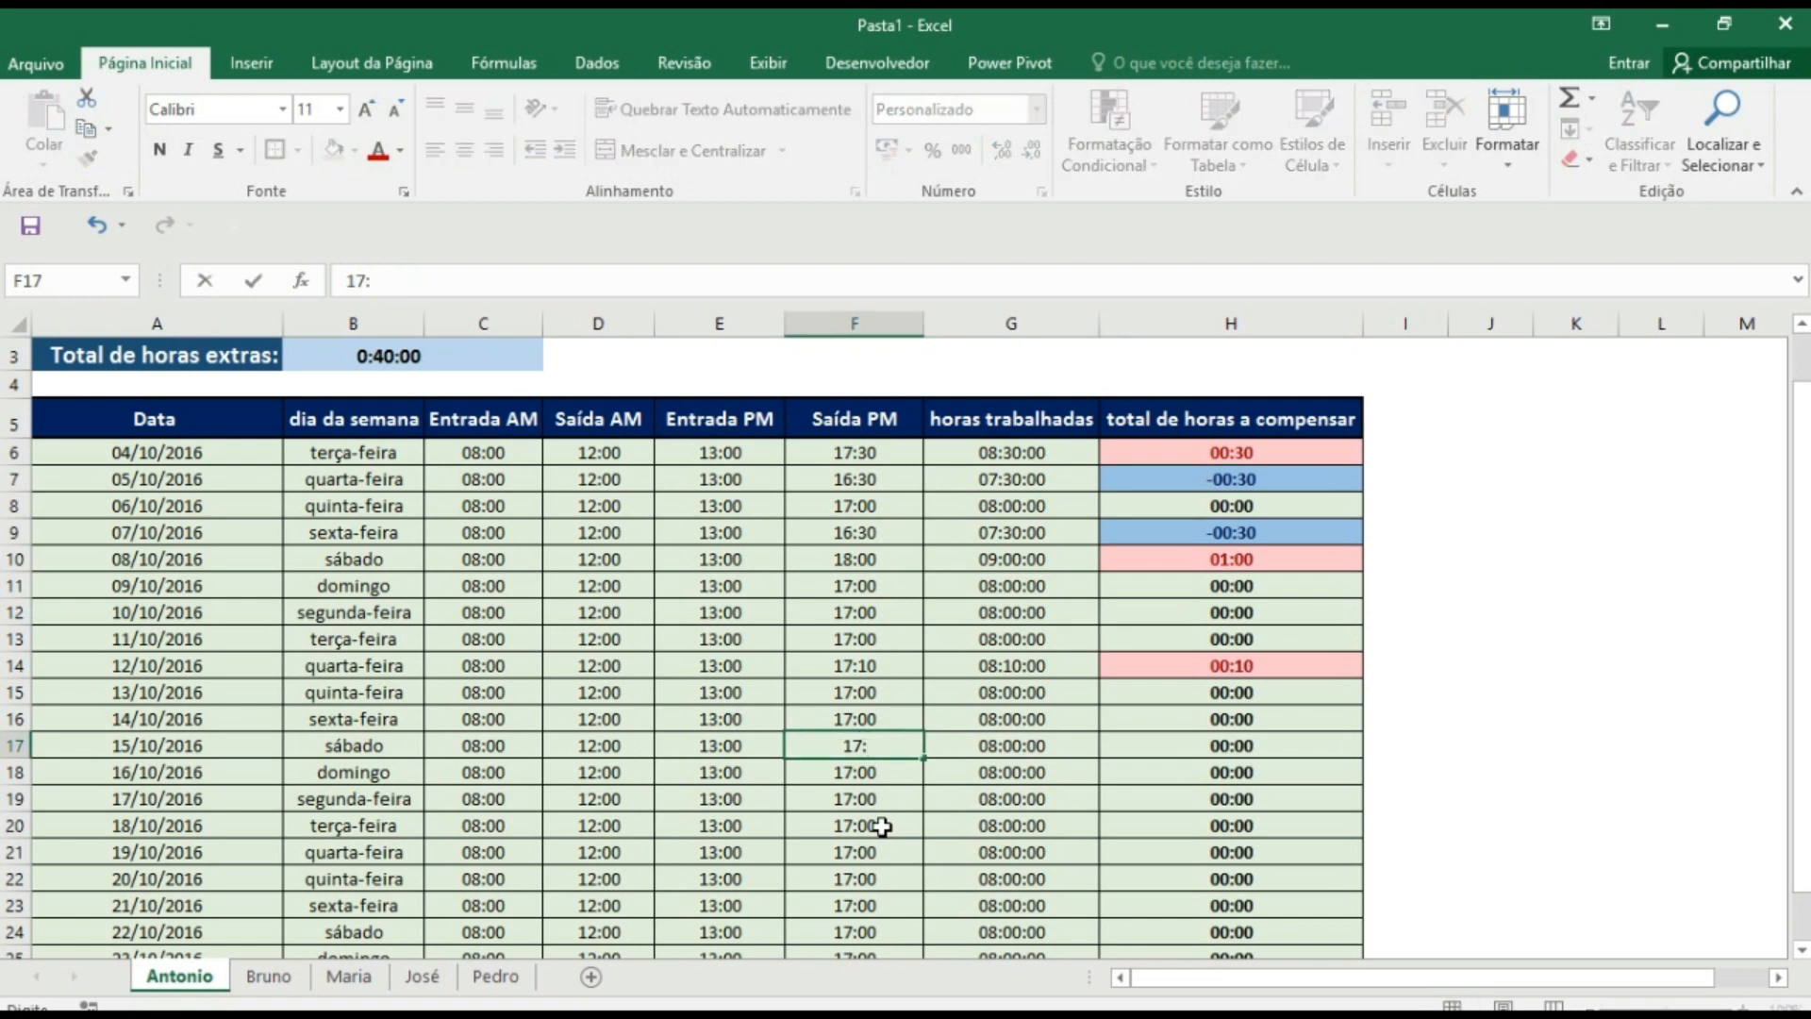
{"action": "key", "text": "Return"}
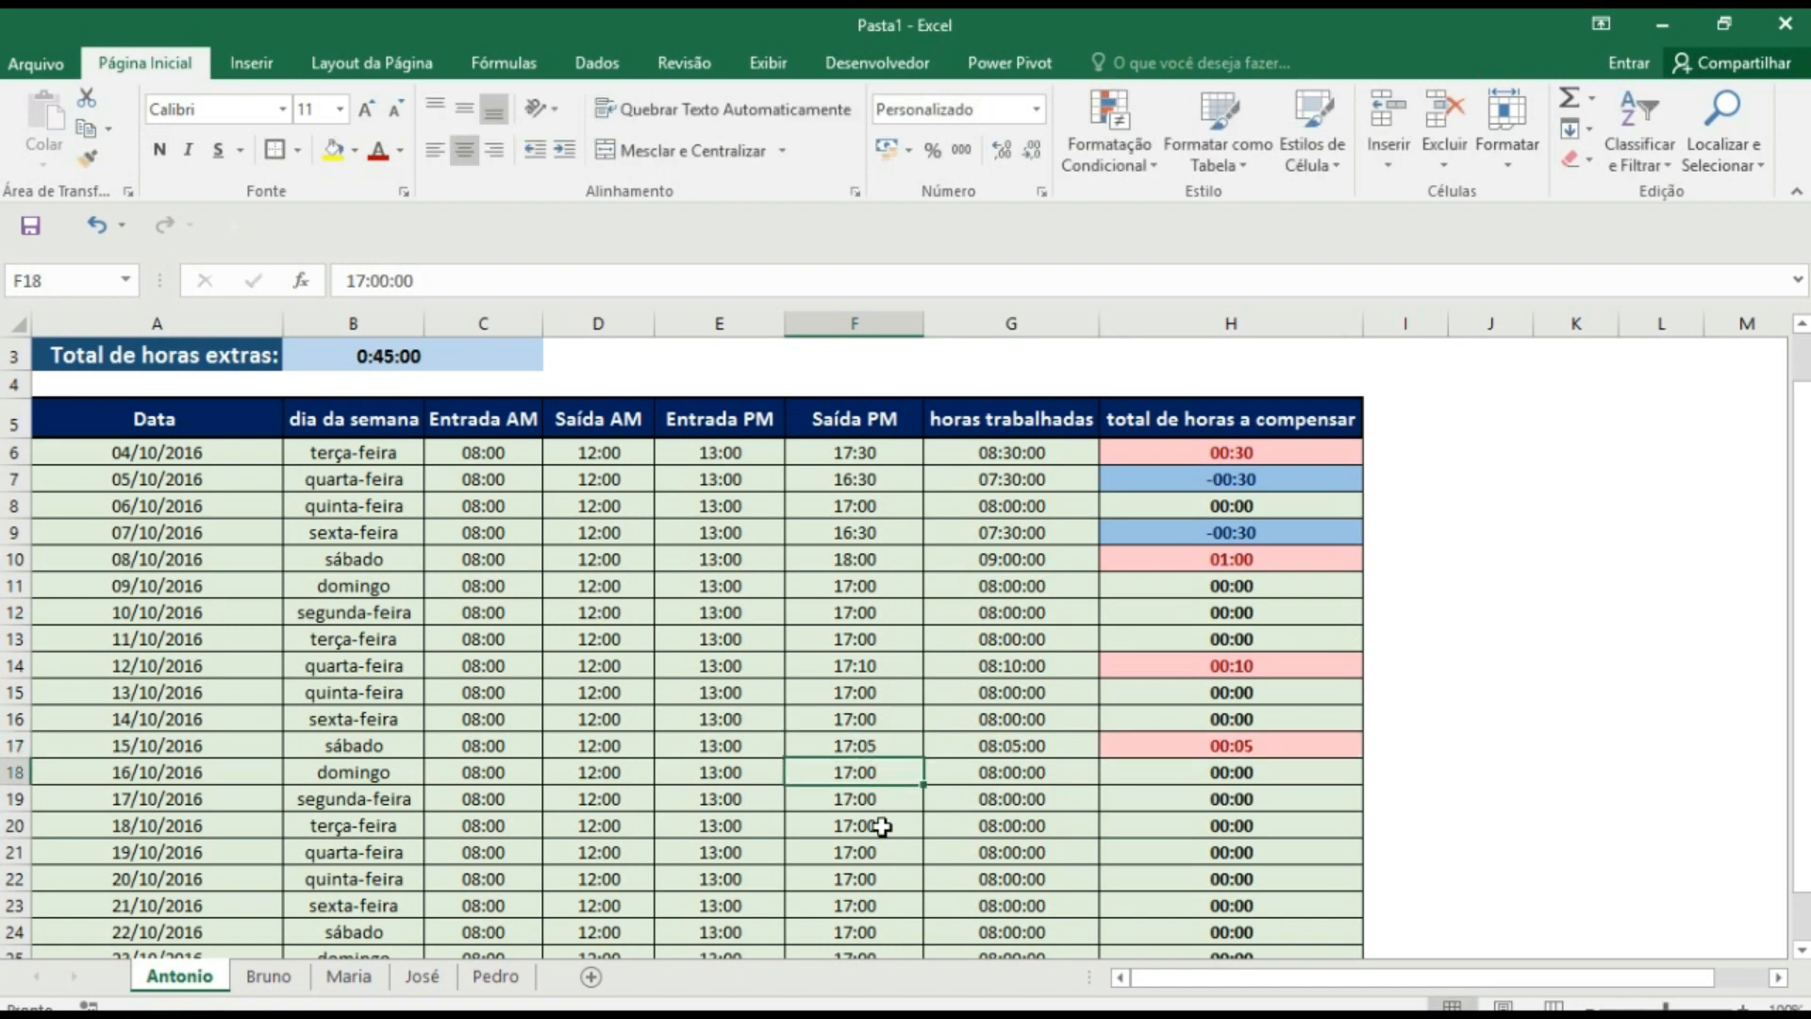
{"action": "left_click", "coordinate": [1196, 745]}
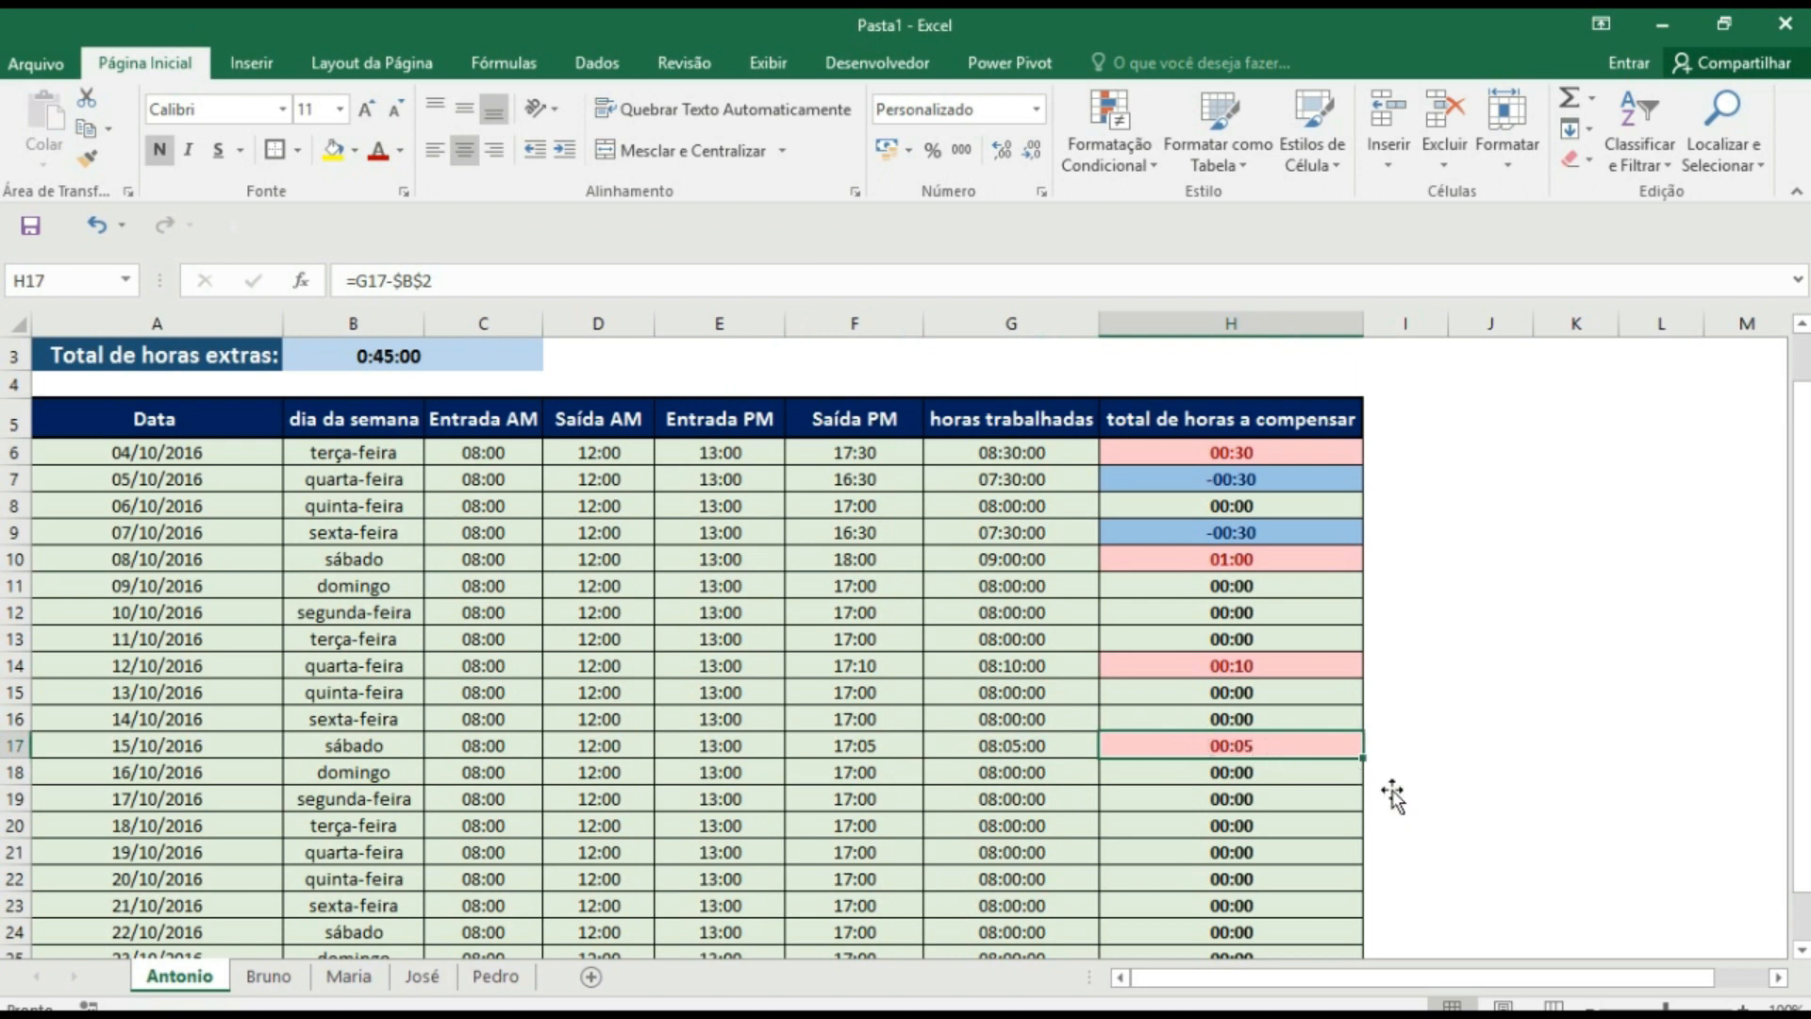
{"action": "left_click", "coordinate": [1801, 325]}
{"action": "left_click", "coordinate": [1802, 326]}
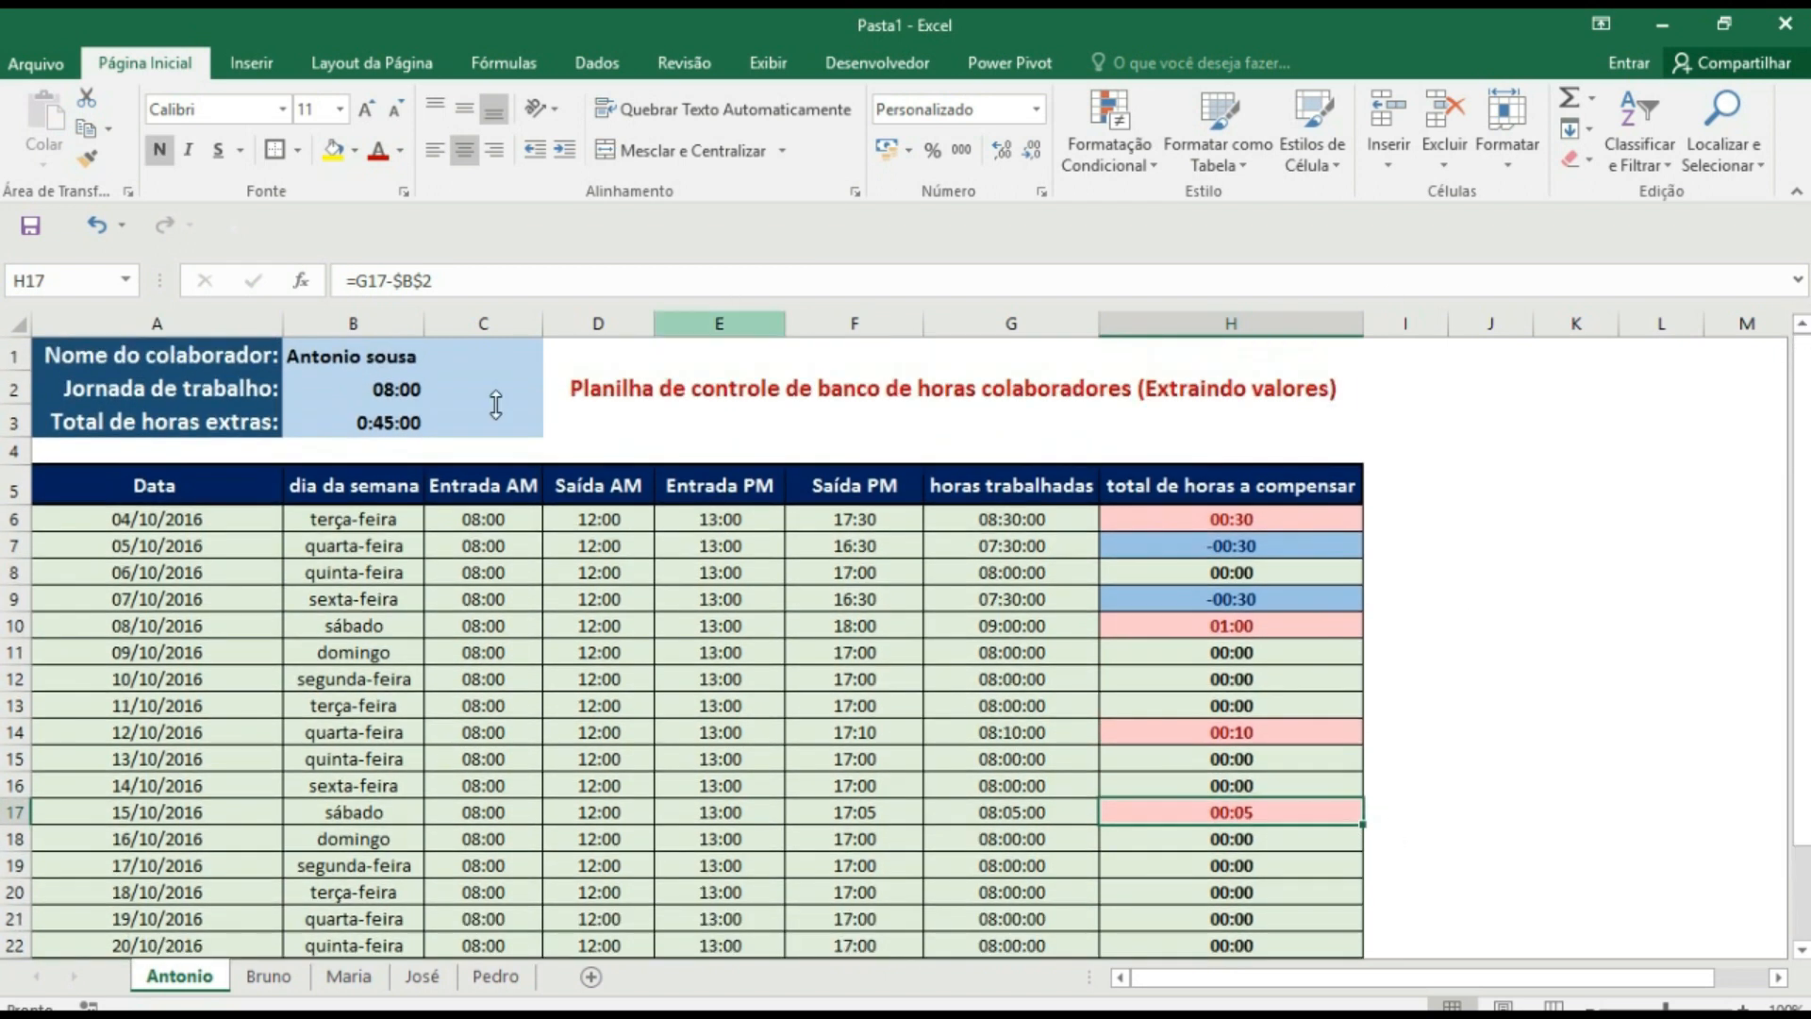
{"action": "left_click", "coordinate": [337, 429]}
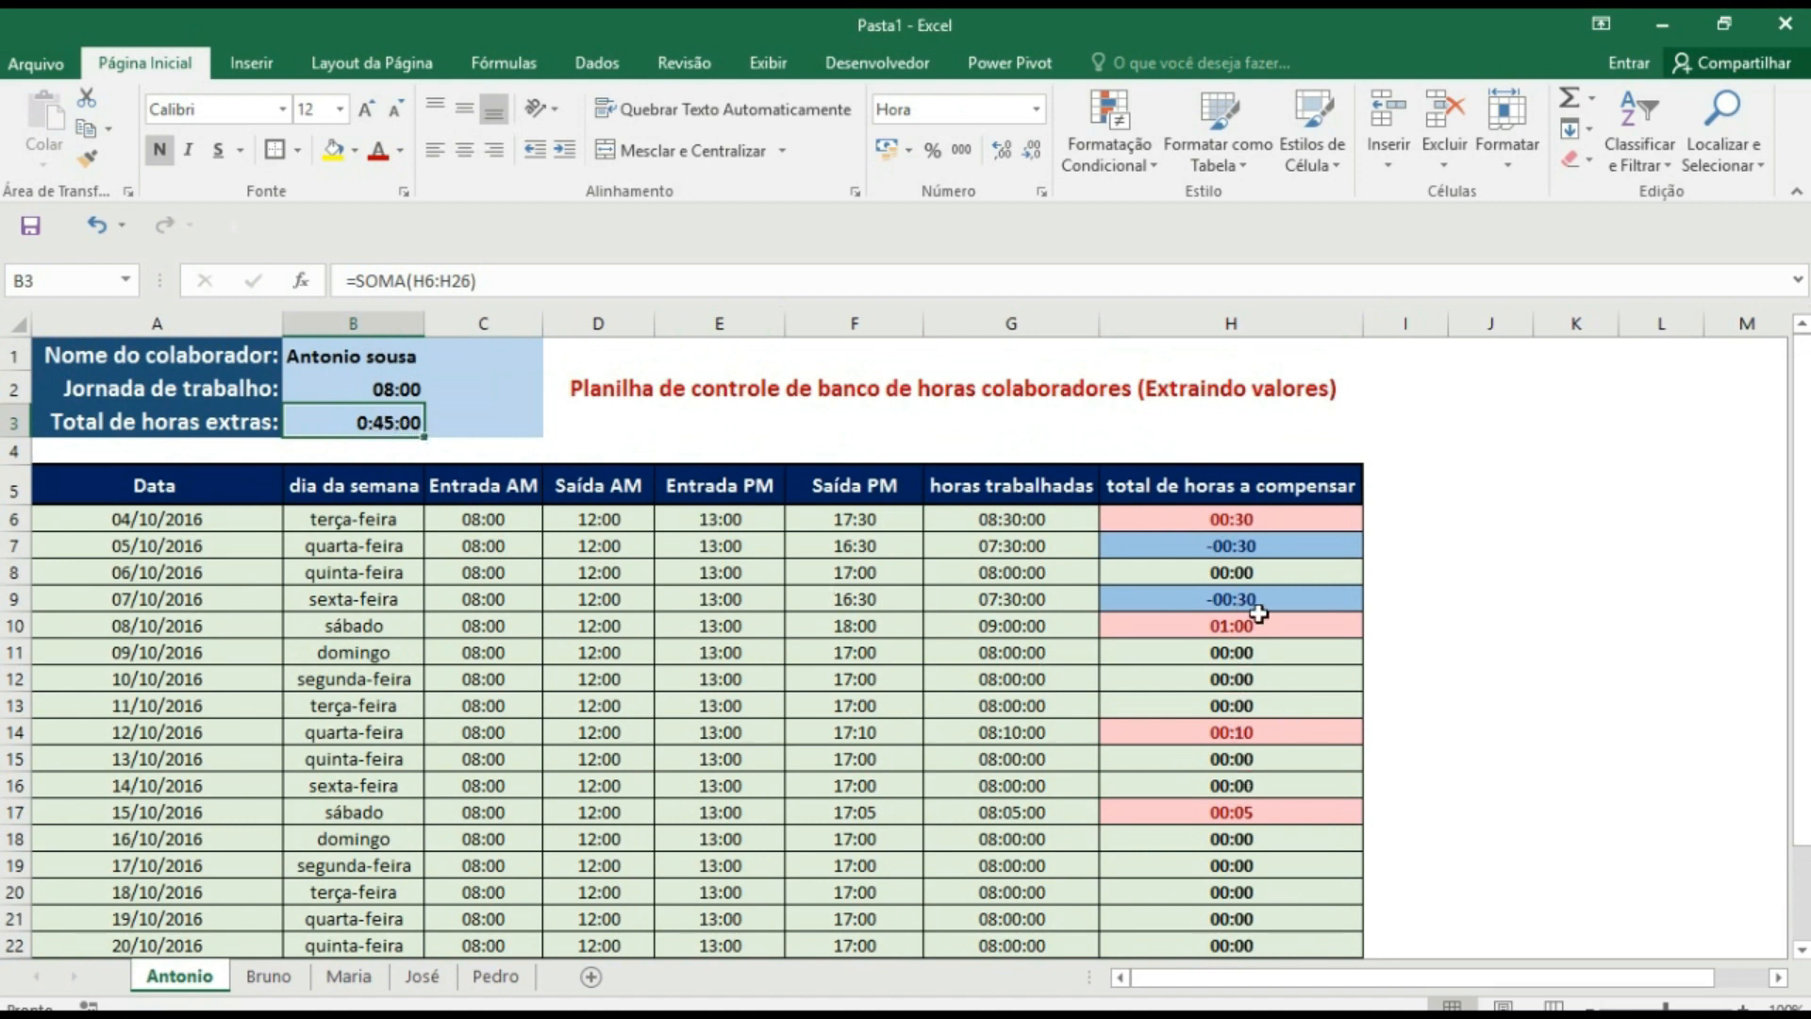
{"action": "left_click", "coordinate": [1627, 512]}
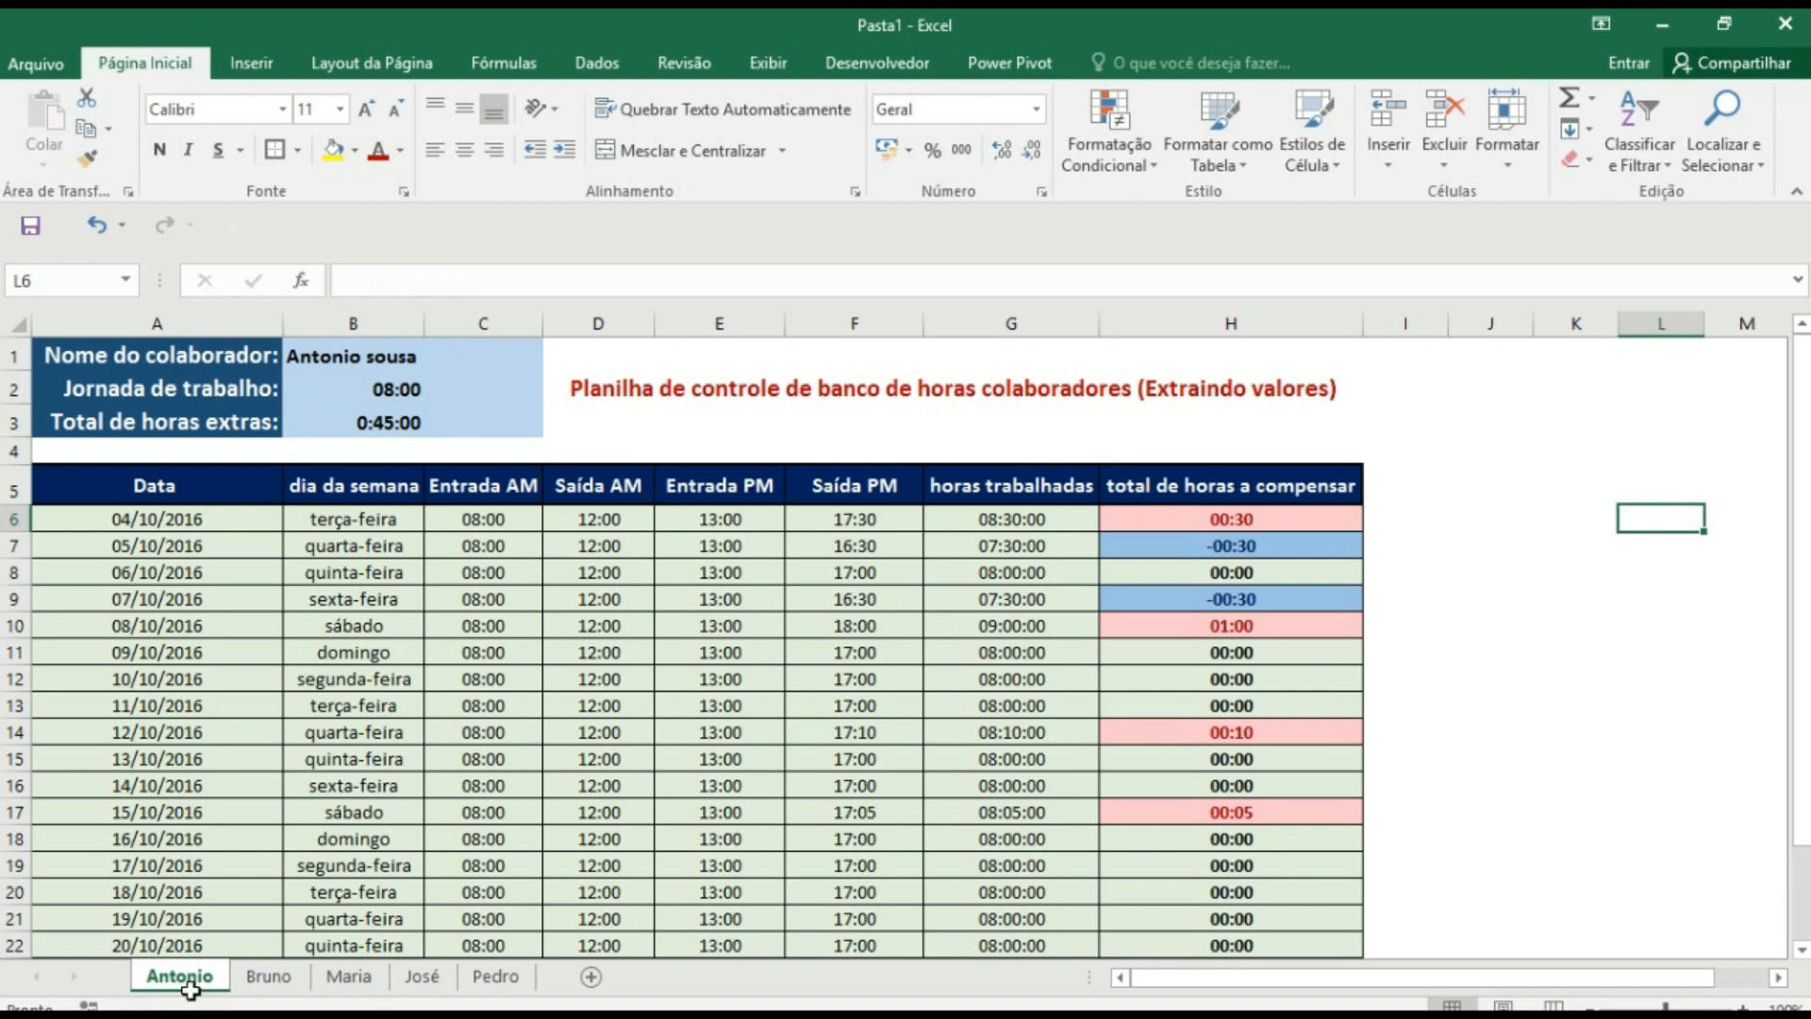
- On the second employee's sheet, replace the name in B1 with that employee's full name
{"action": "left_click", "coordinate": [266, 979]}
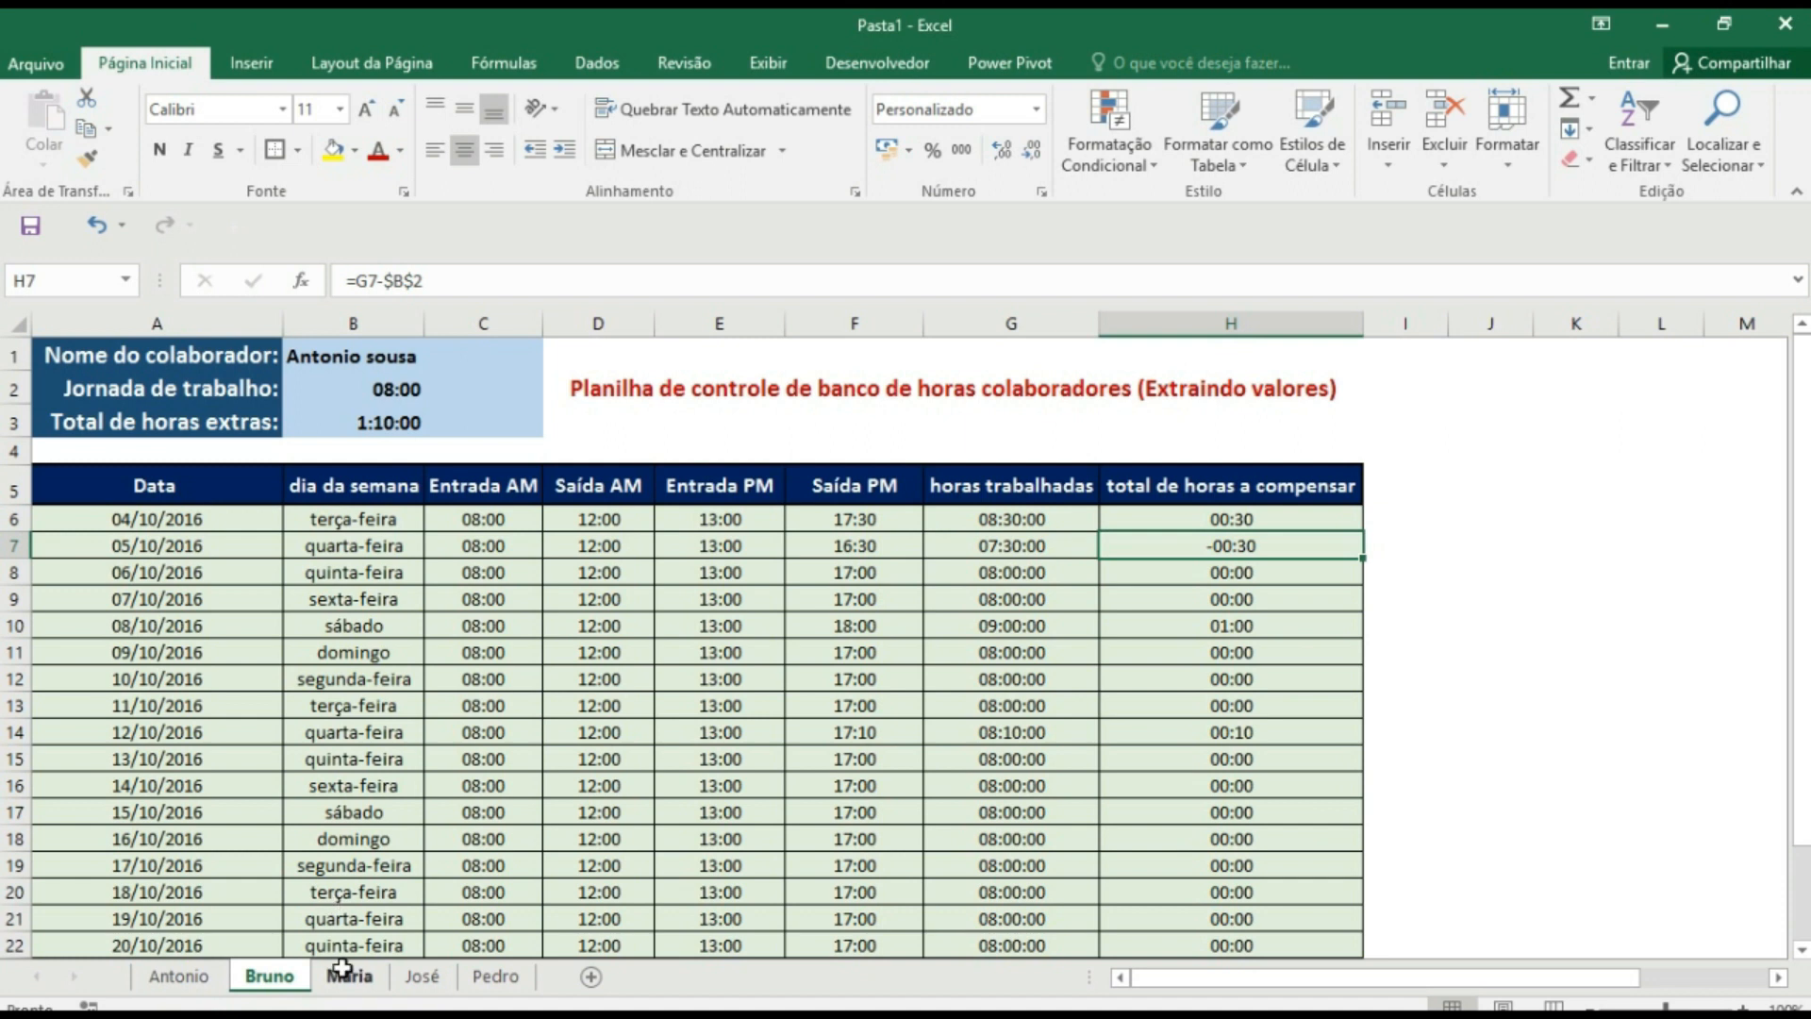
{"action": "left_click", "coordinate": [339, 360]}
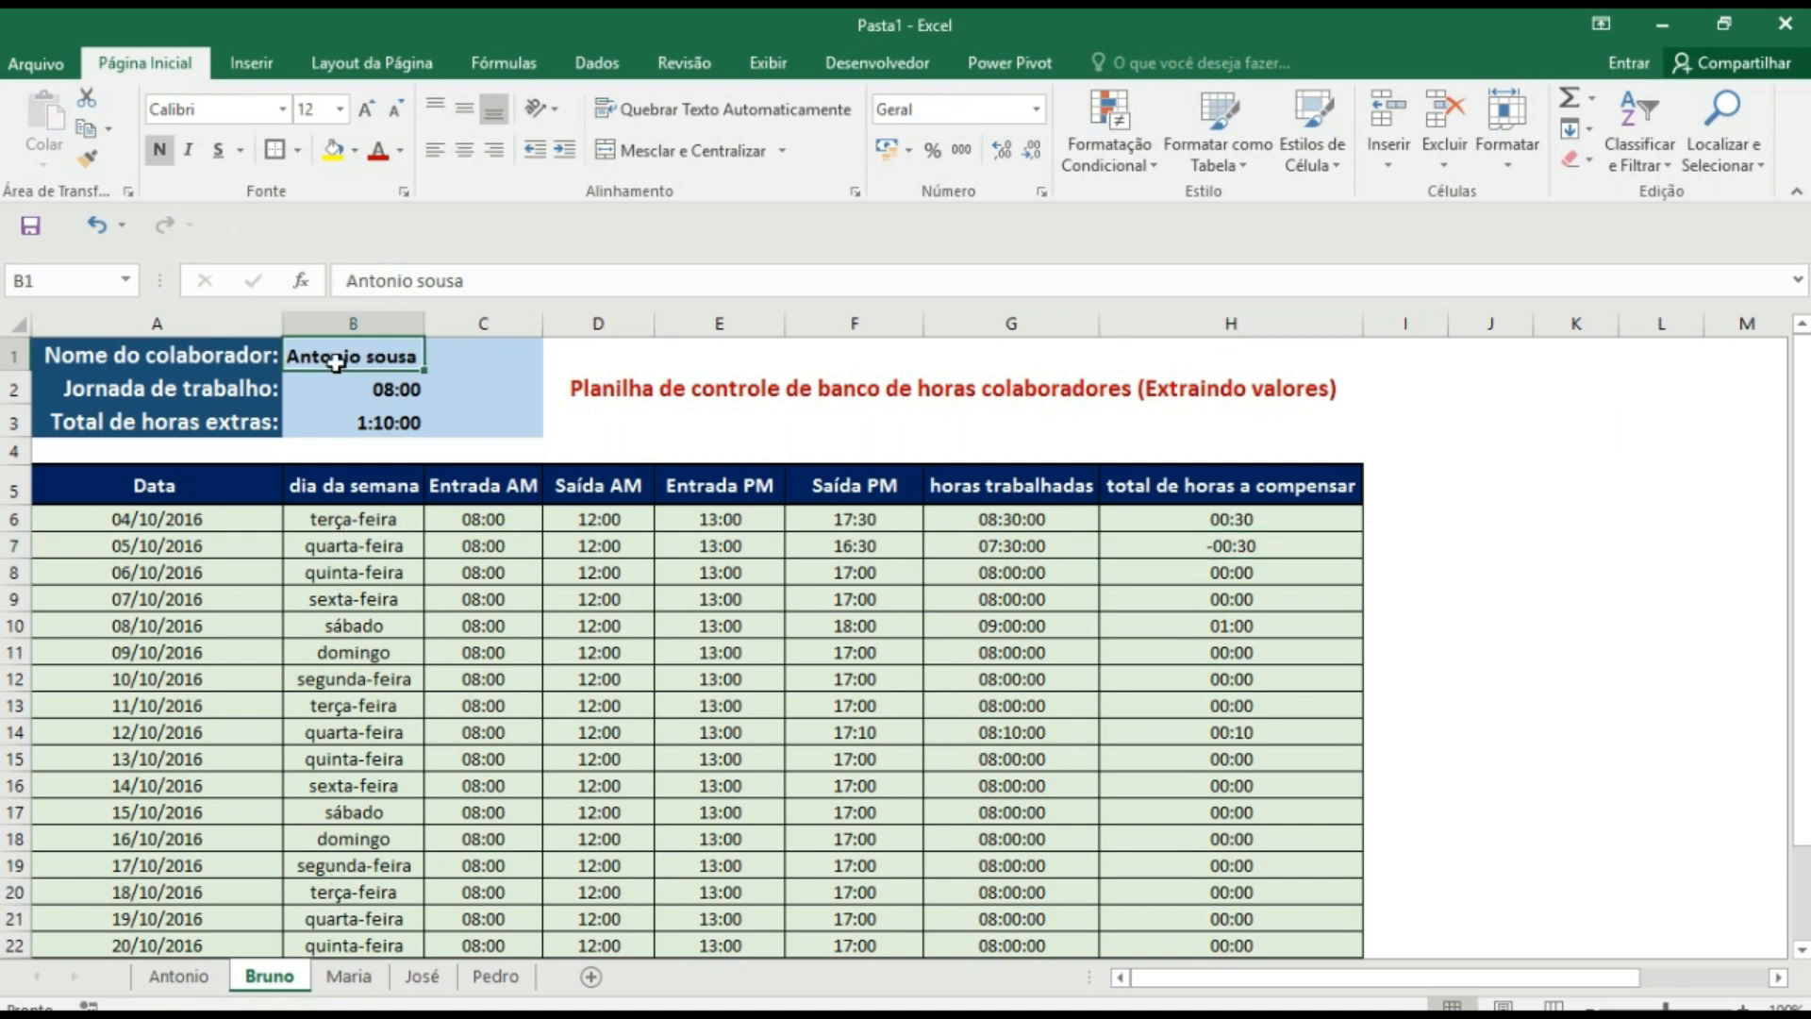
{"action": "type", "text": "Bruno alves"}
{"action": "left_click", "coordinate": [451, 387]}
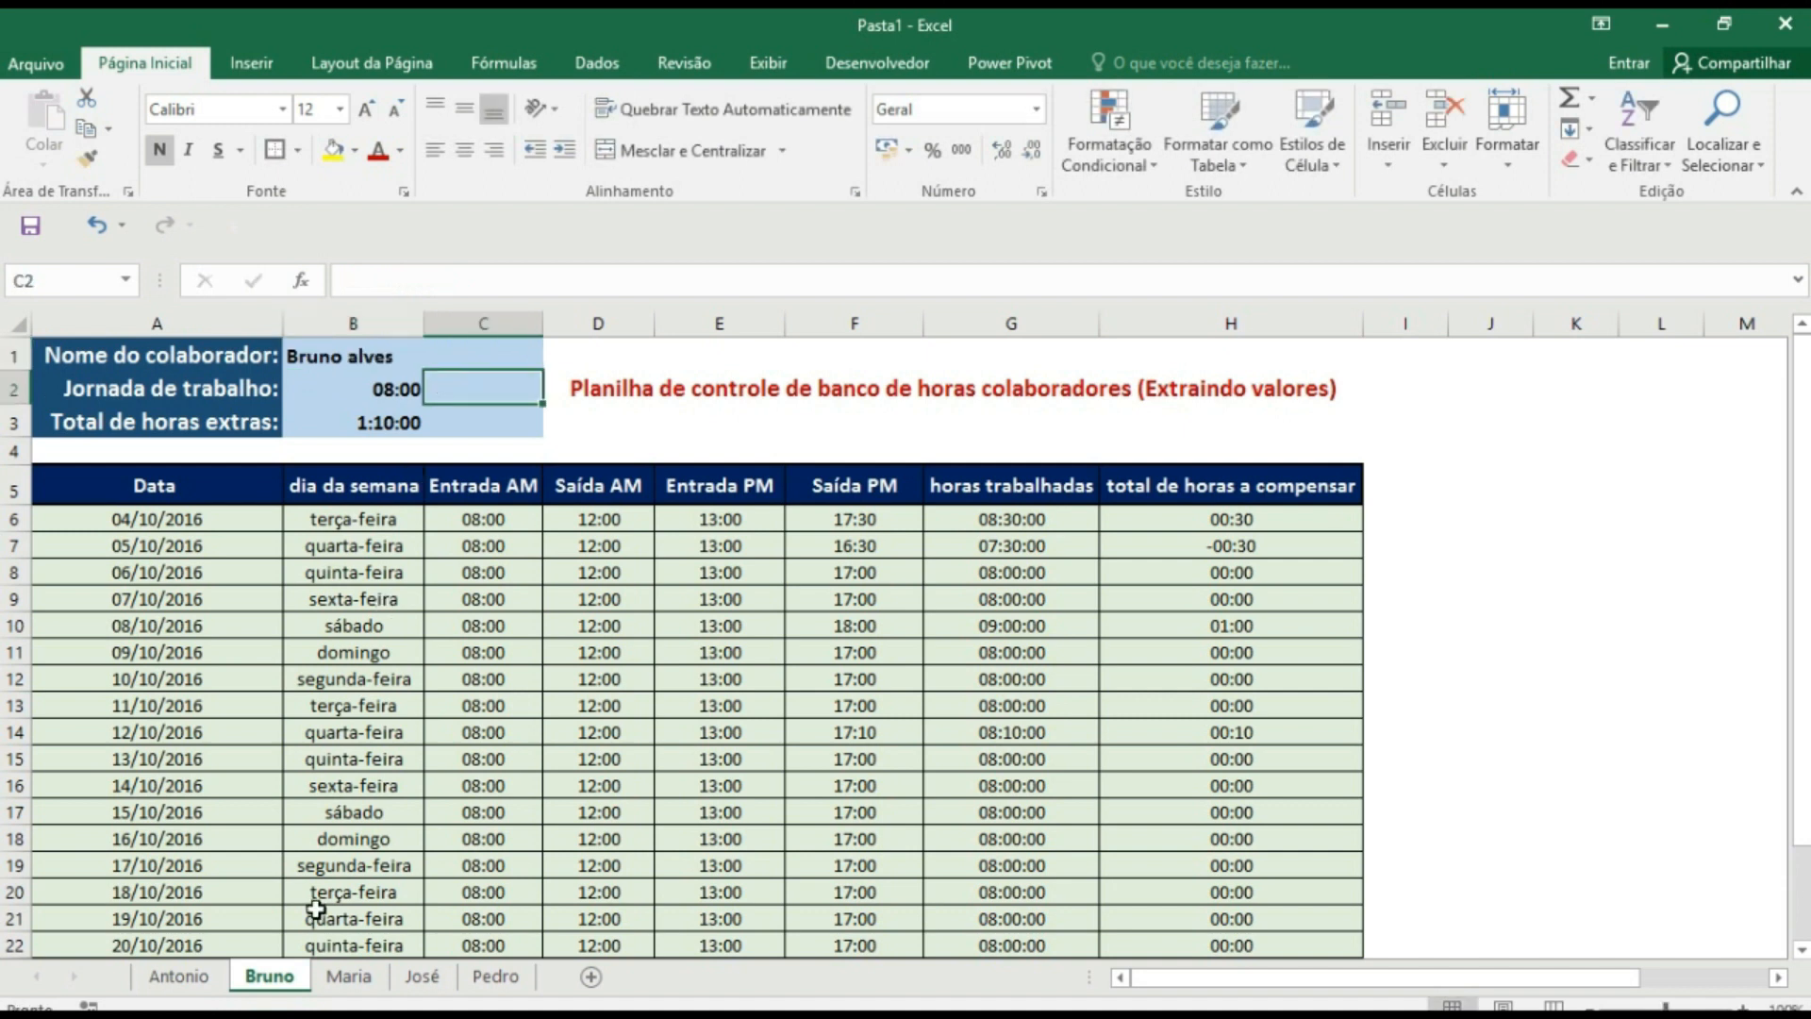
- On the third employee's sheet, replace the name in B1 with that employee's full name
{"action": "left_click", "coordinate": [348, 977]}
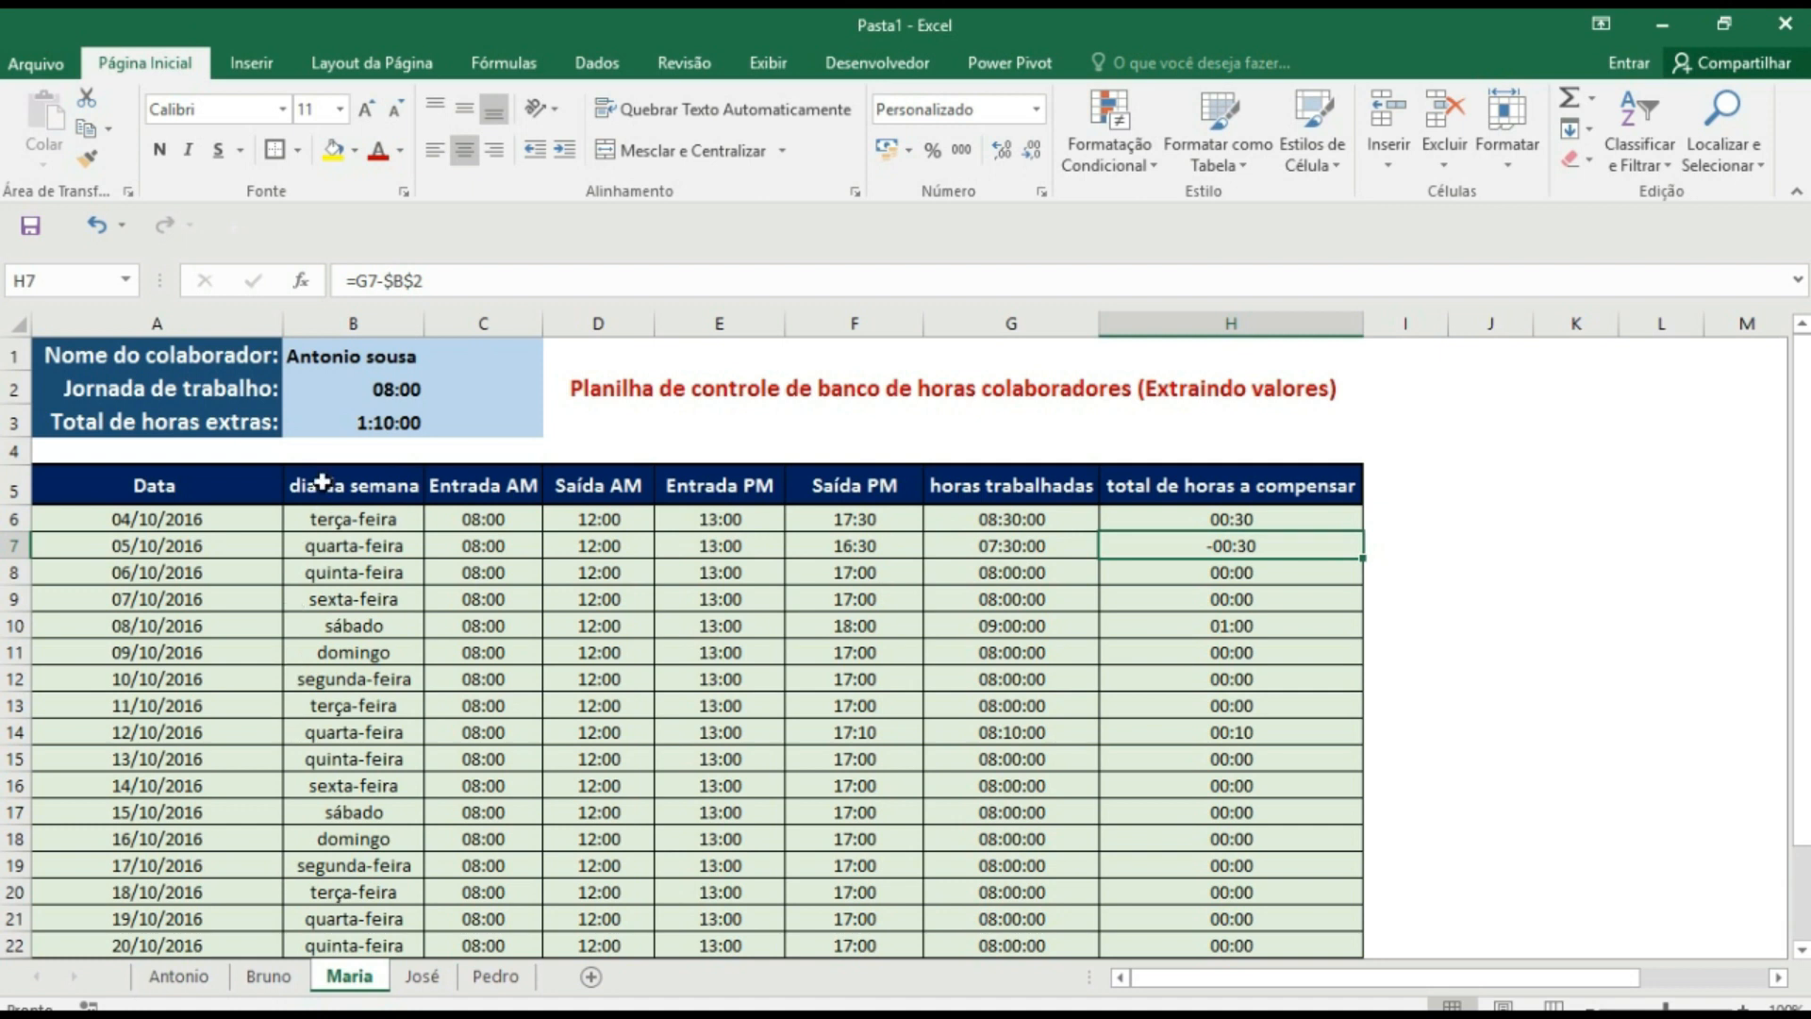
{"action": "left_click", "coordinate": [322, 365]}
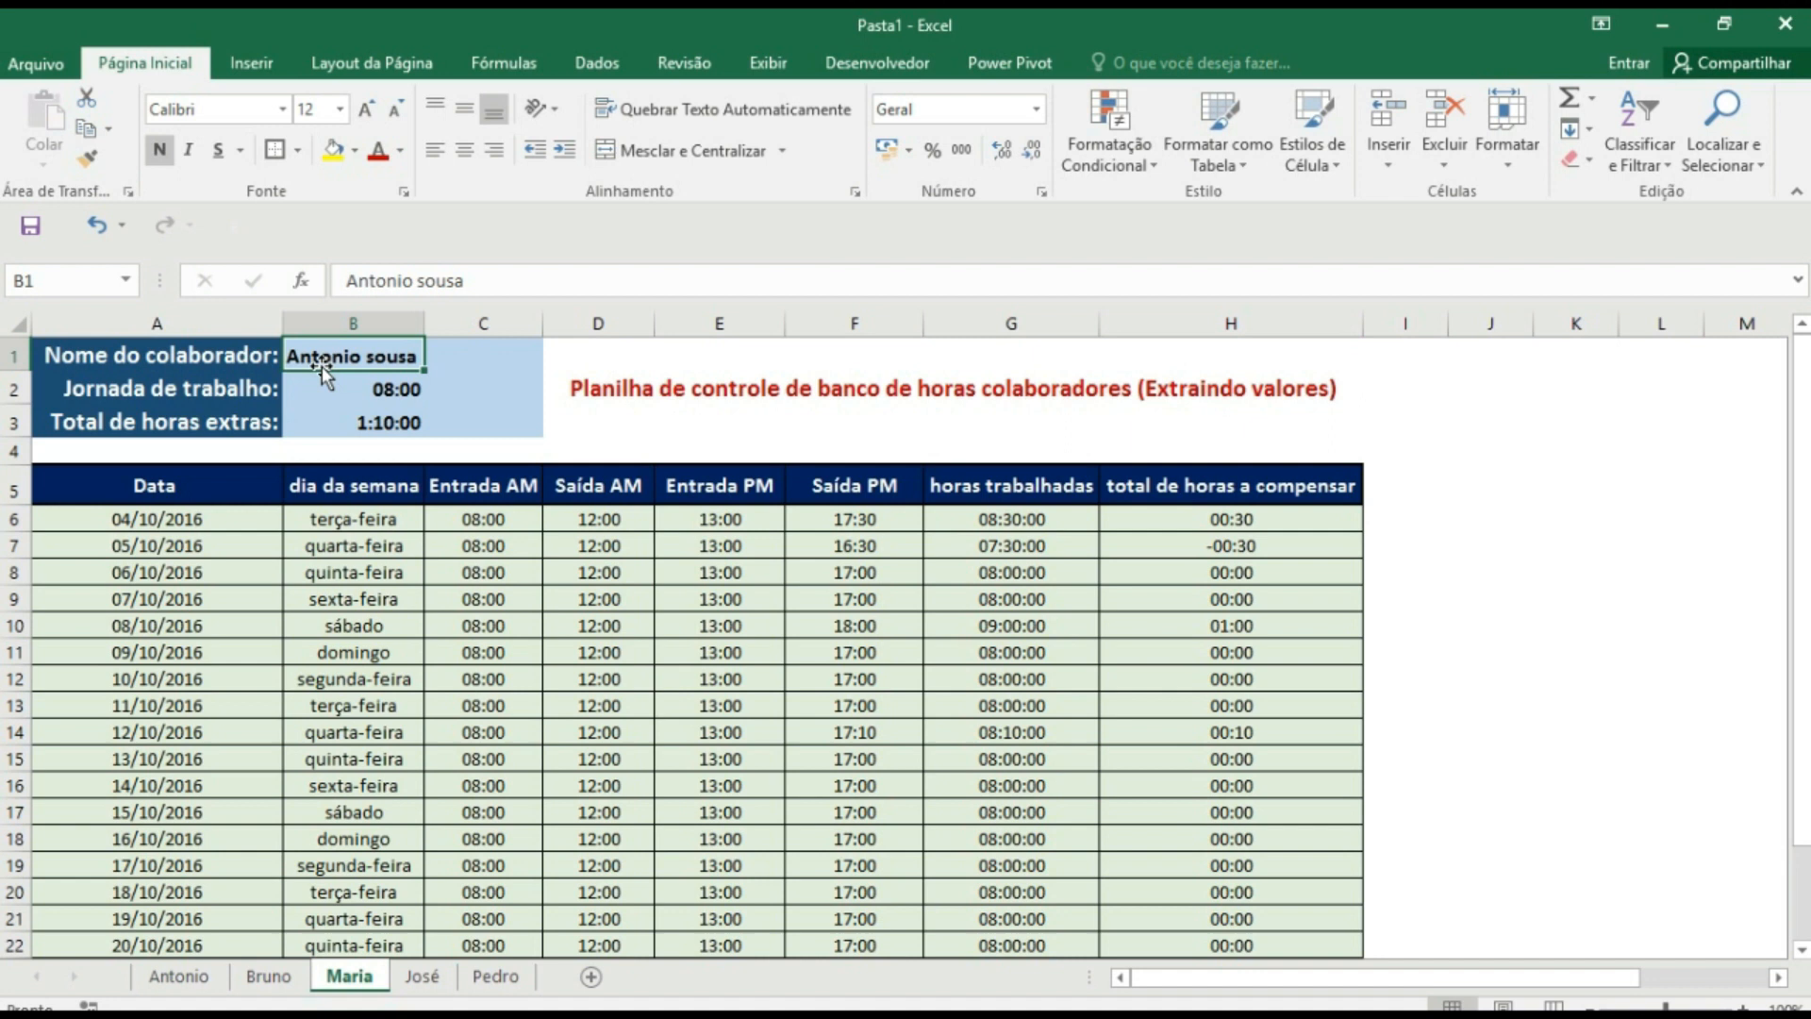
{"action": "type", "text": "Maria costa"}
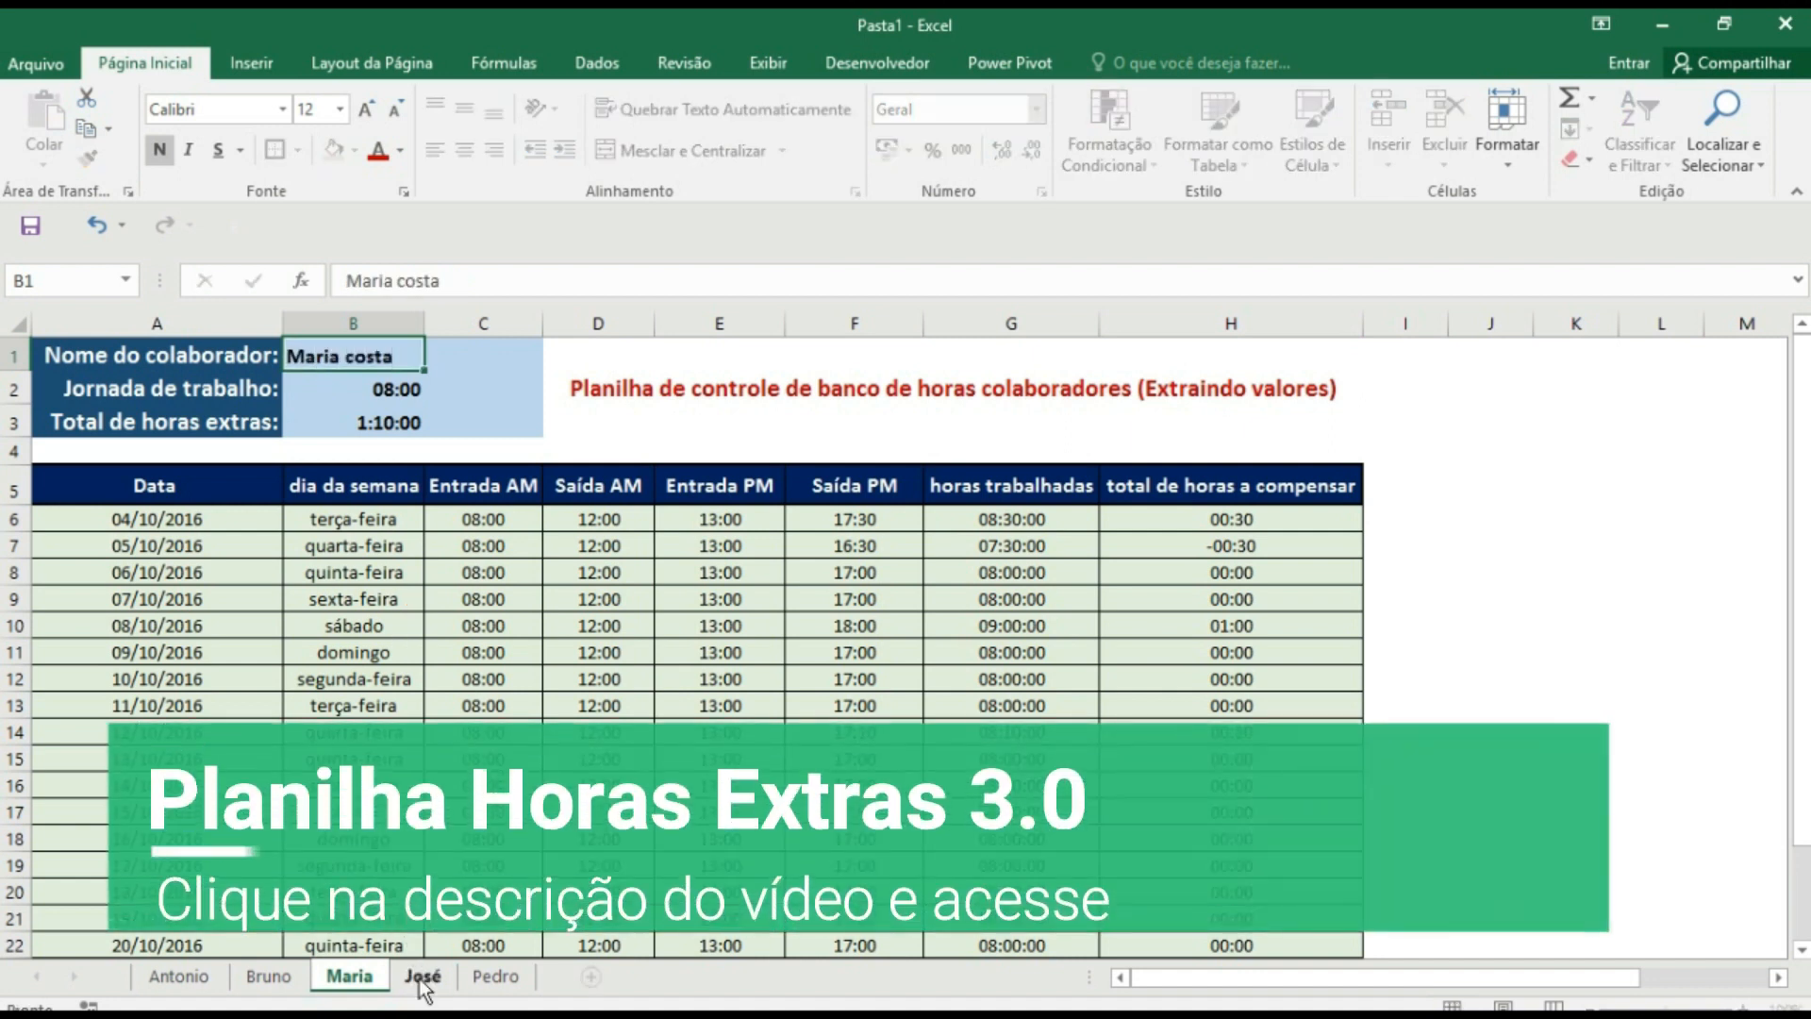
- On the fifth employee's sheet, replace the name in B1 with that employee's full name
{"action": "left_click", "coordinate": [495, 976]}
{"action": "type", "text": "pedro alvares"}
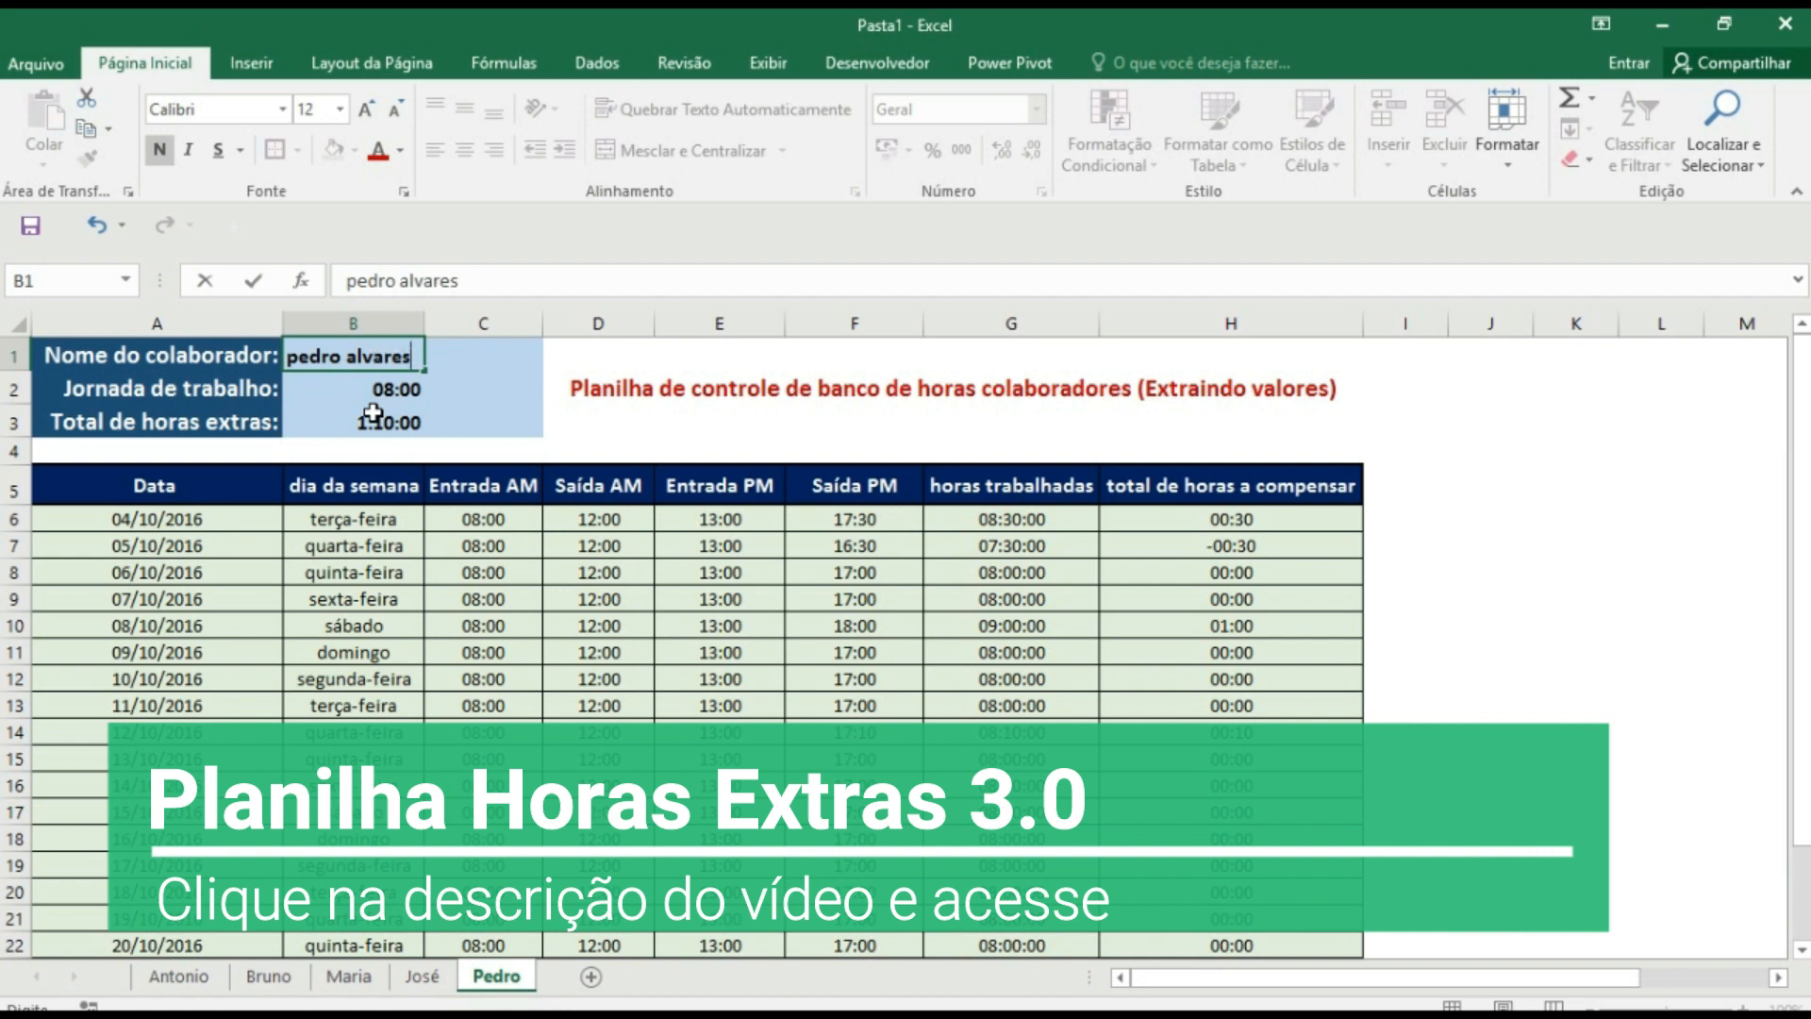
{"action": "left_click", "coordinate": [471, 368]}
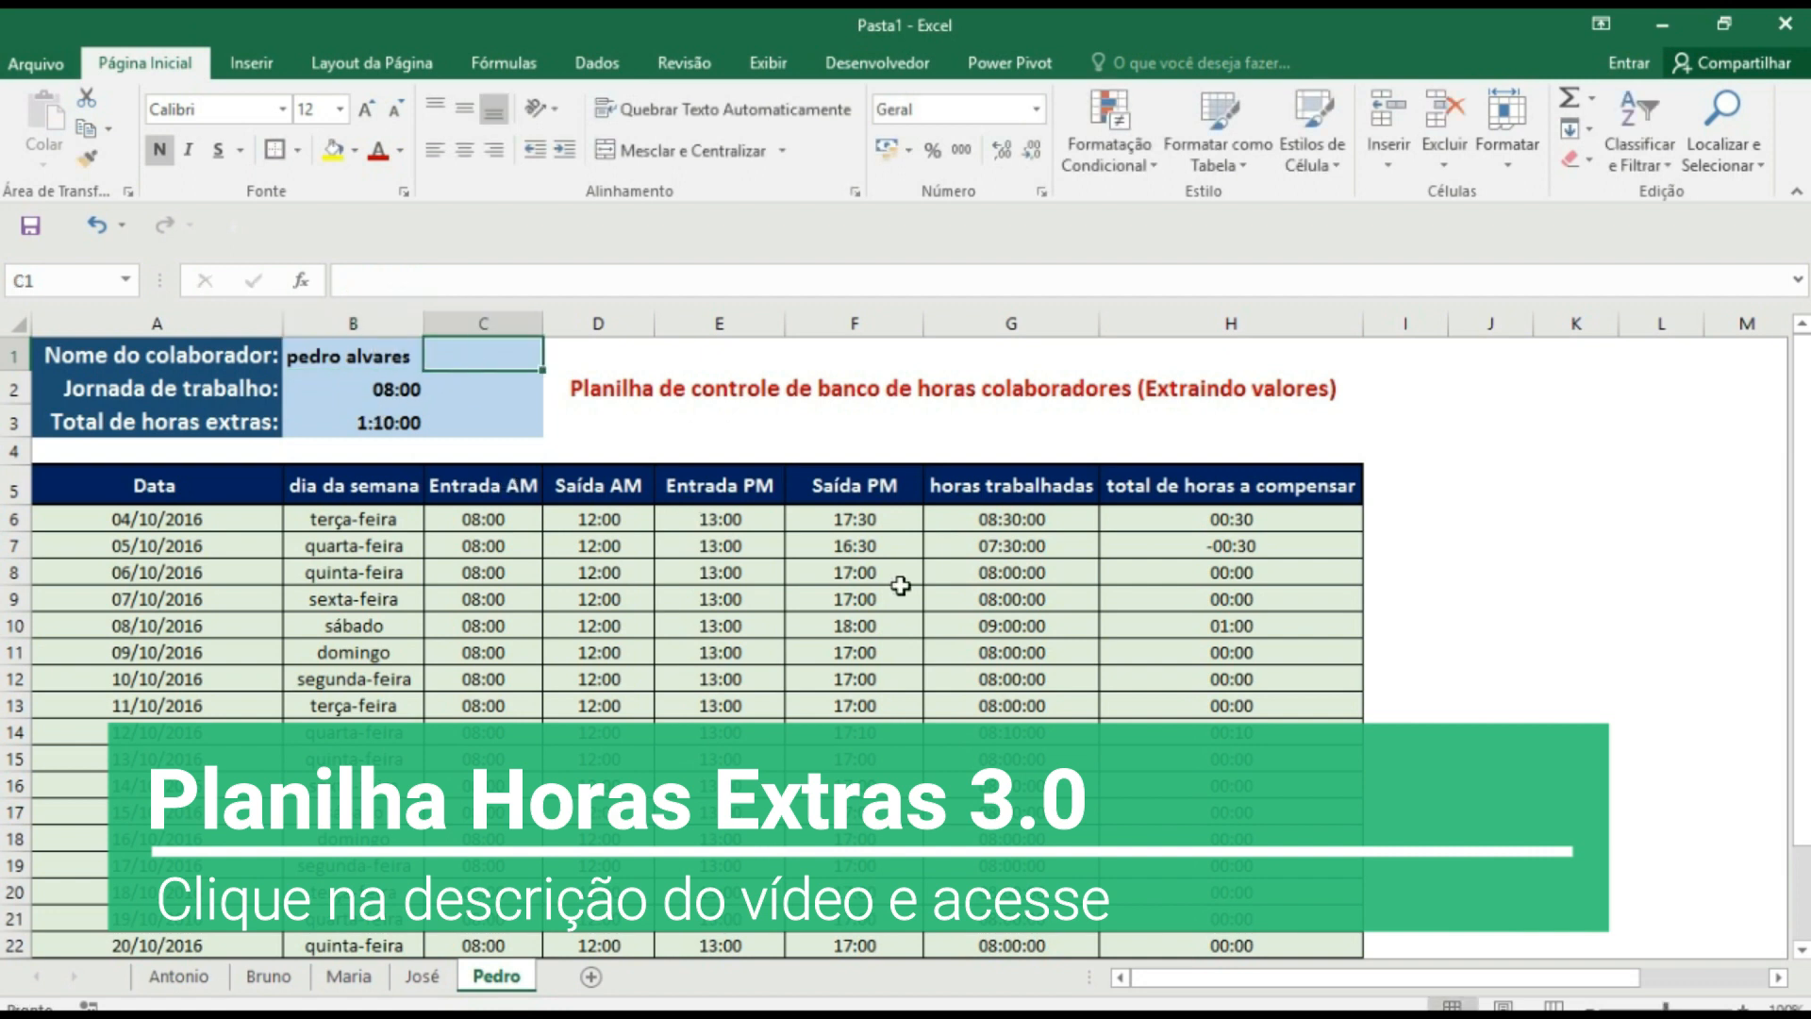